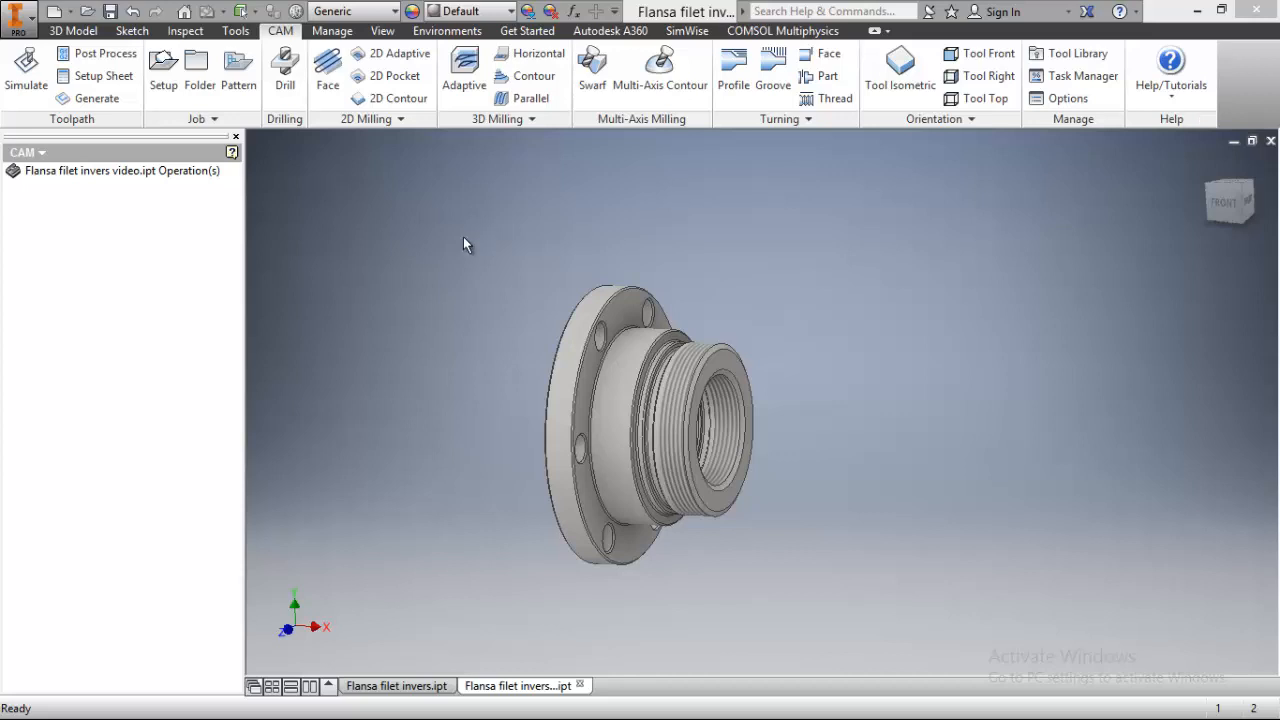
Create a Turning or mill/turn setup with the rotary Z axis taken from the outer threaded cylinder and the X axis flipped
click(163, 70)
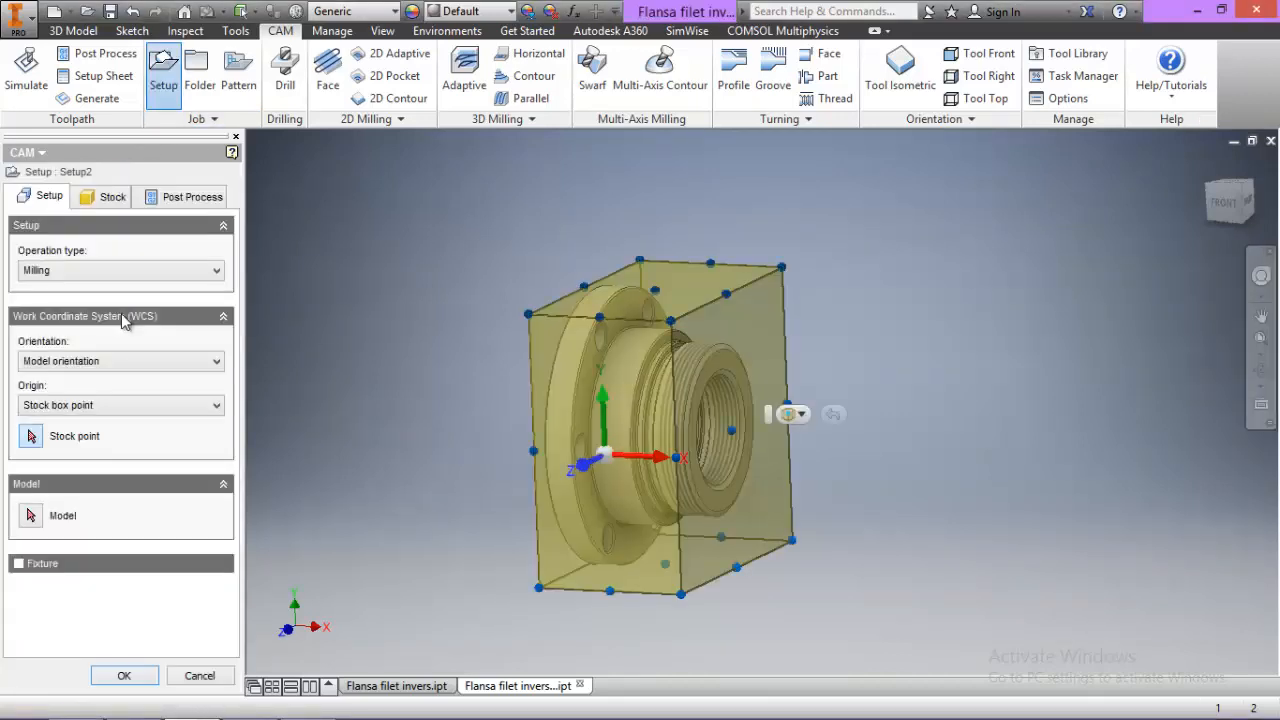
click(120, 270)
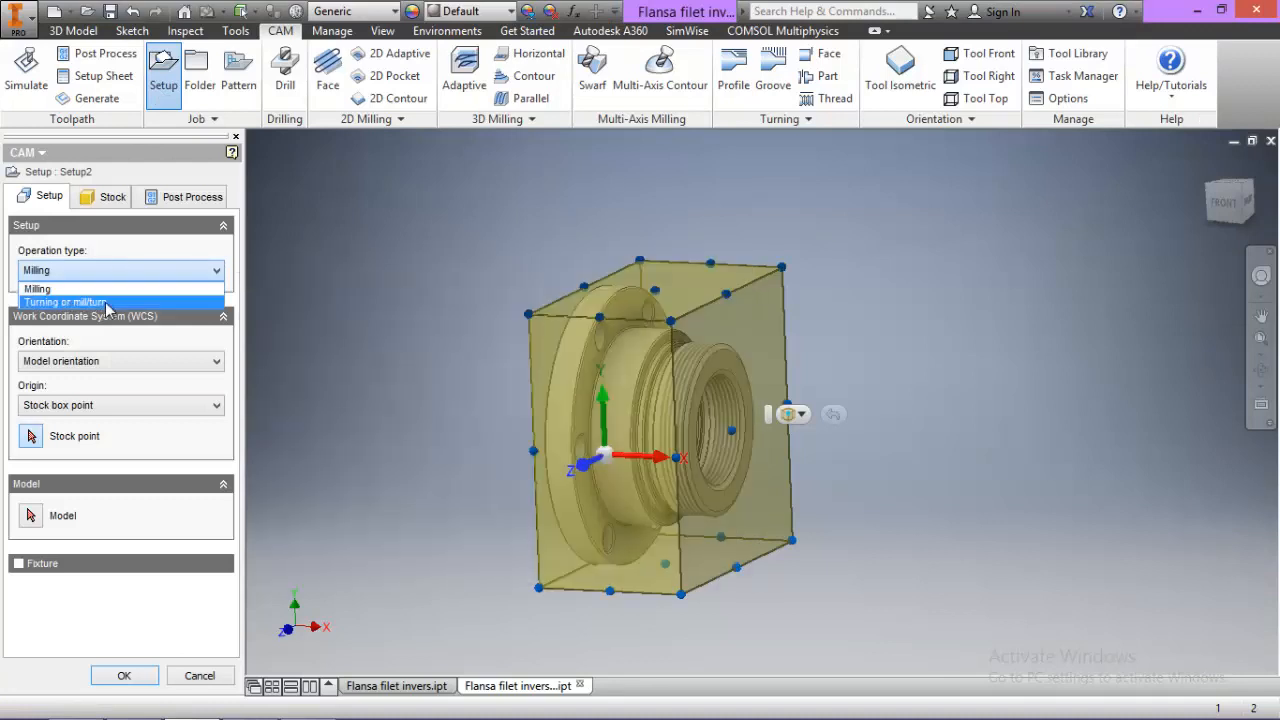
click(106, 302)
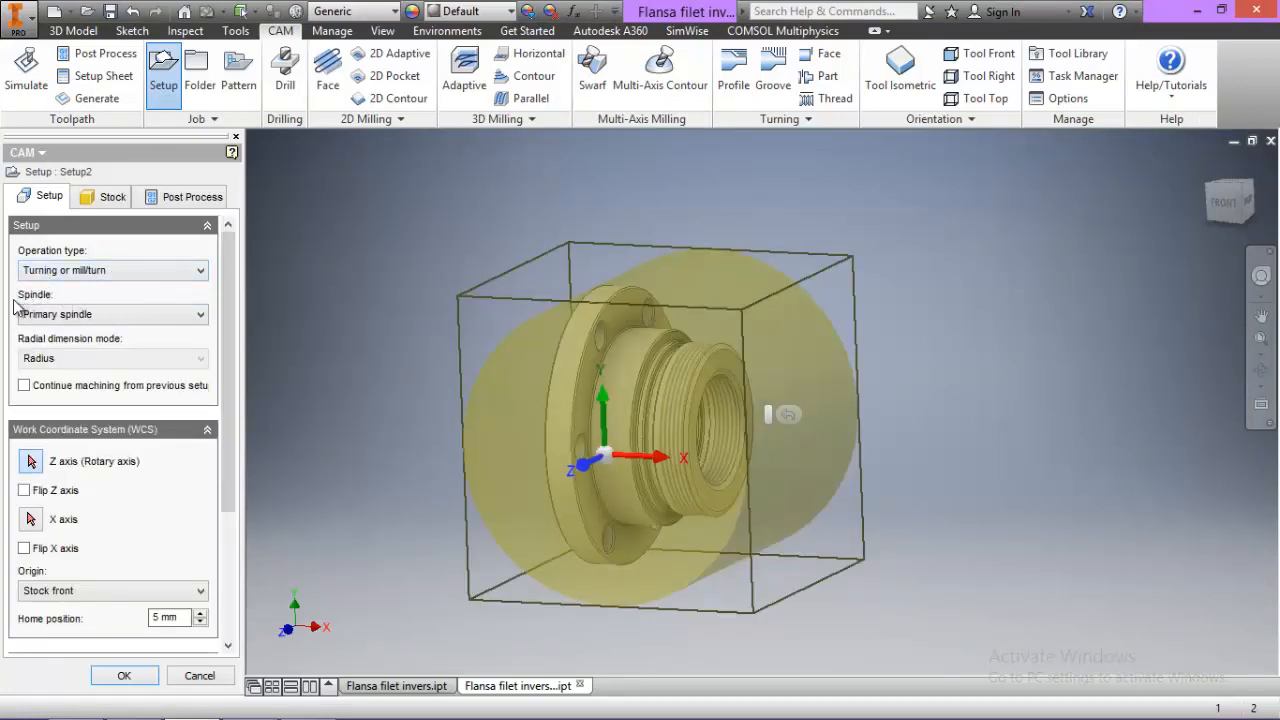
click(33, 464)
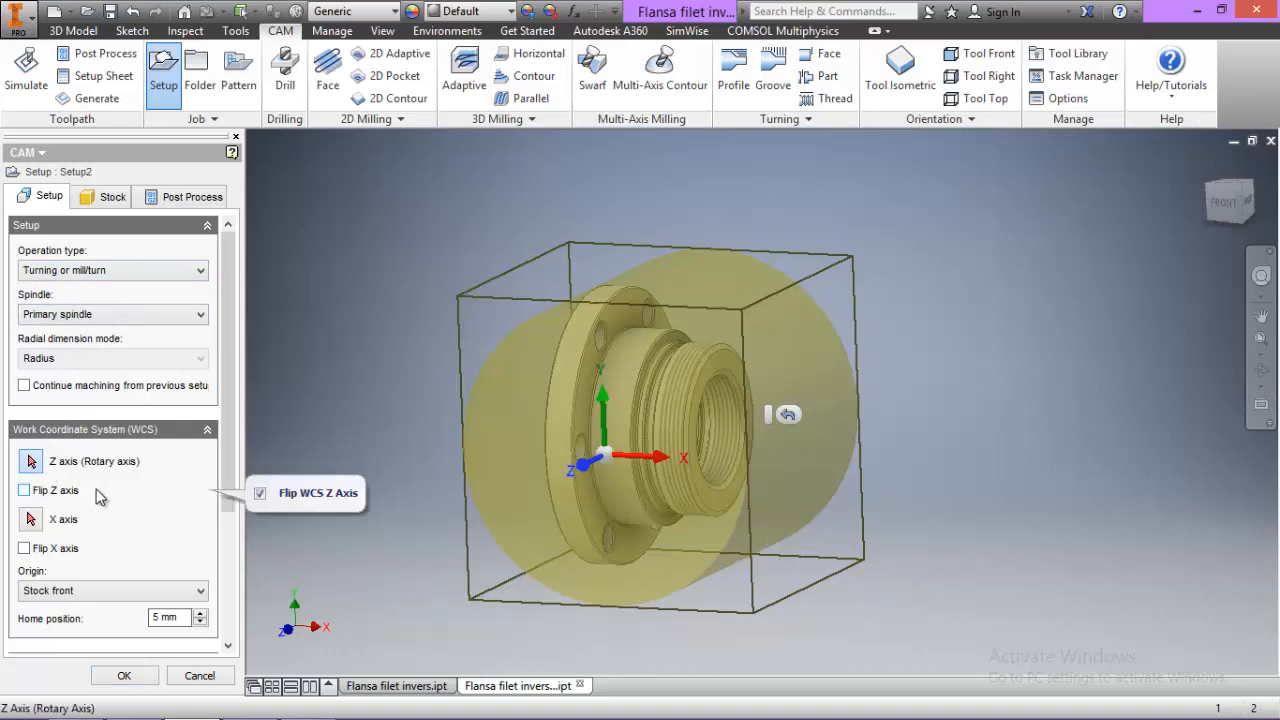
click(730, 511)
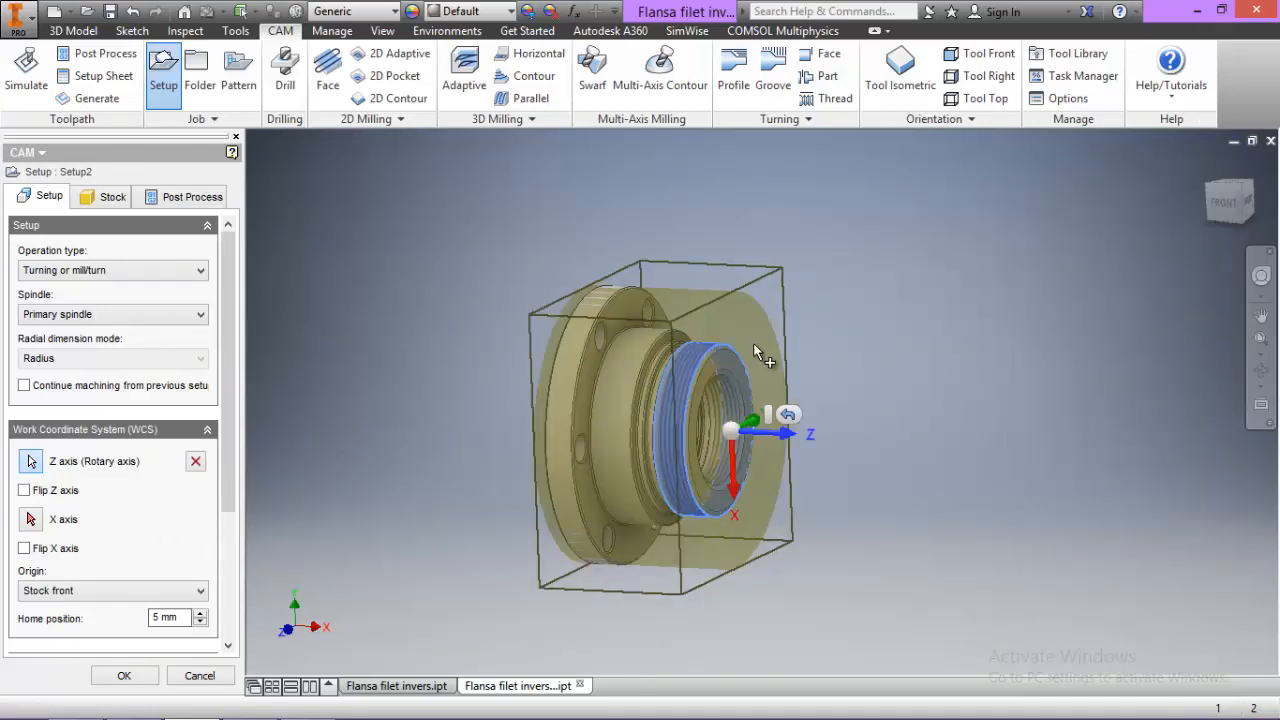
click(25, 549)
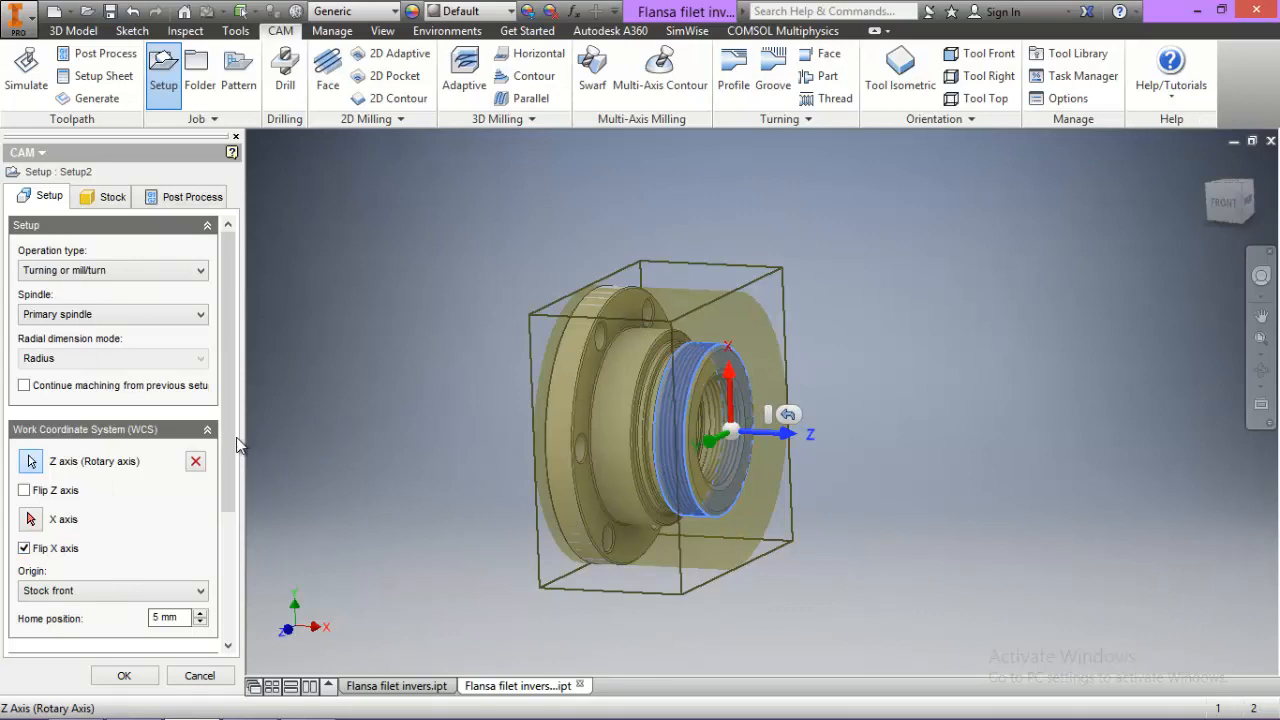
Assign the flange body as the setup's model
drag(227, 494, 229, 665)
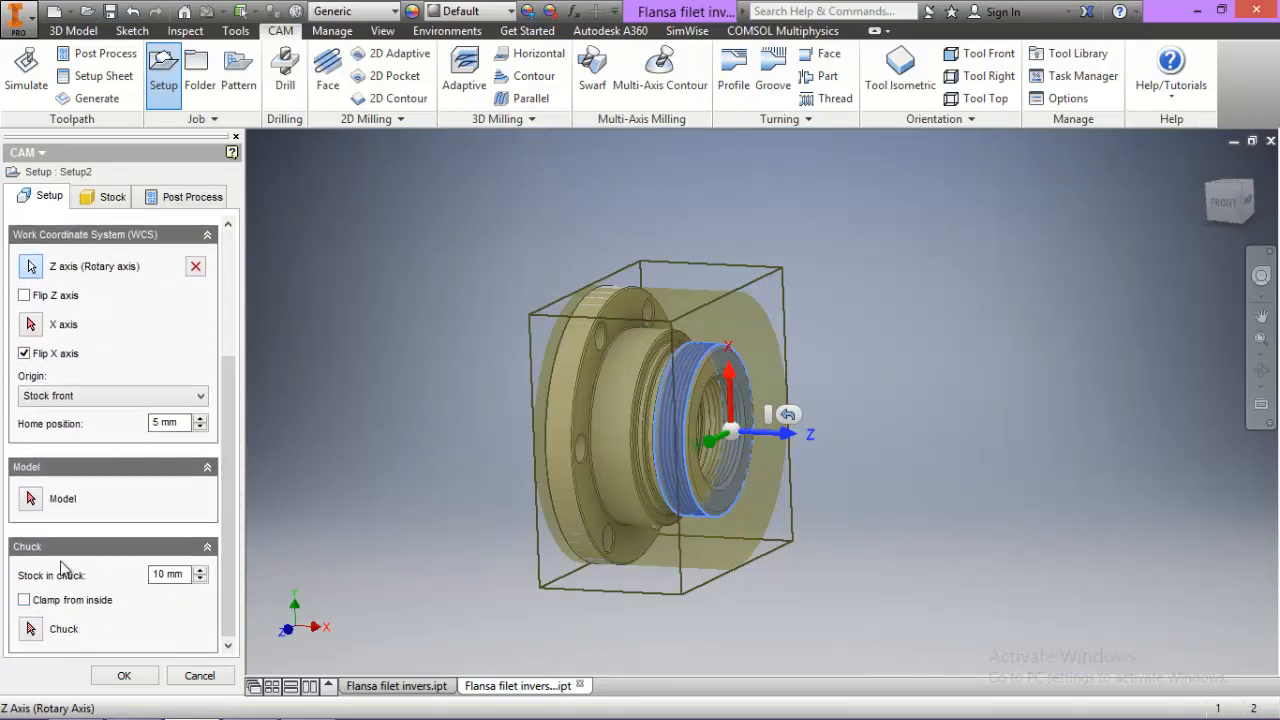
click(31, 498)
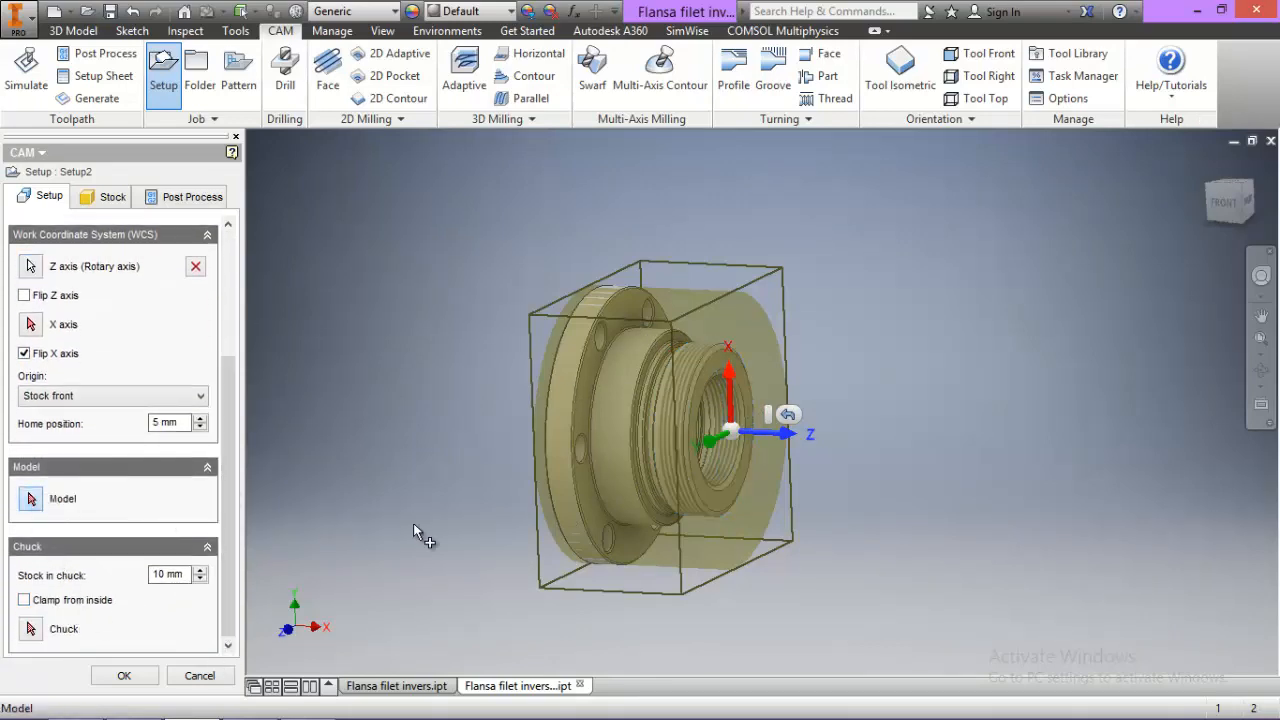
click(605, 495)
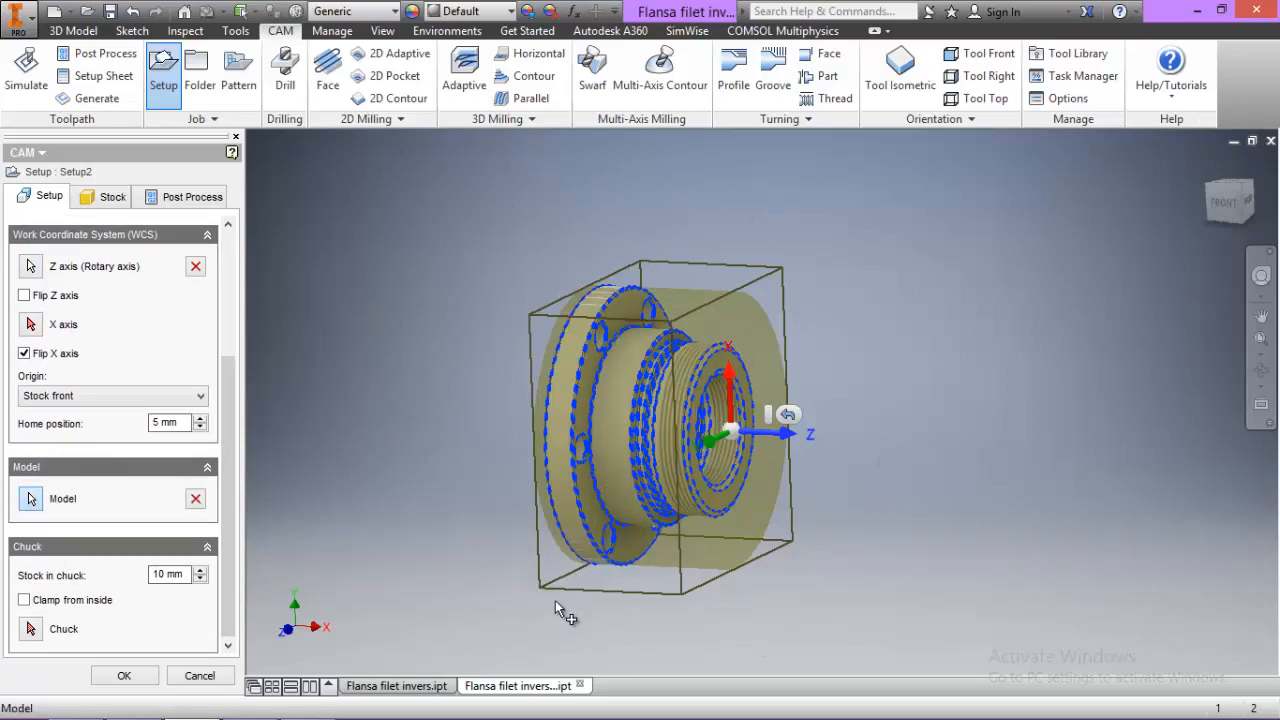
Define the stock as a fixed size cylinder, 95 mm diameter and 45 mm long, with the model position offset from front
click(108, 200)
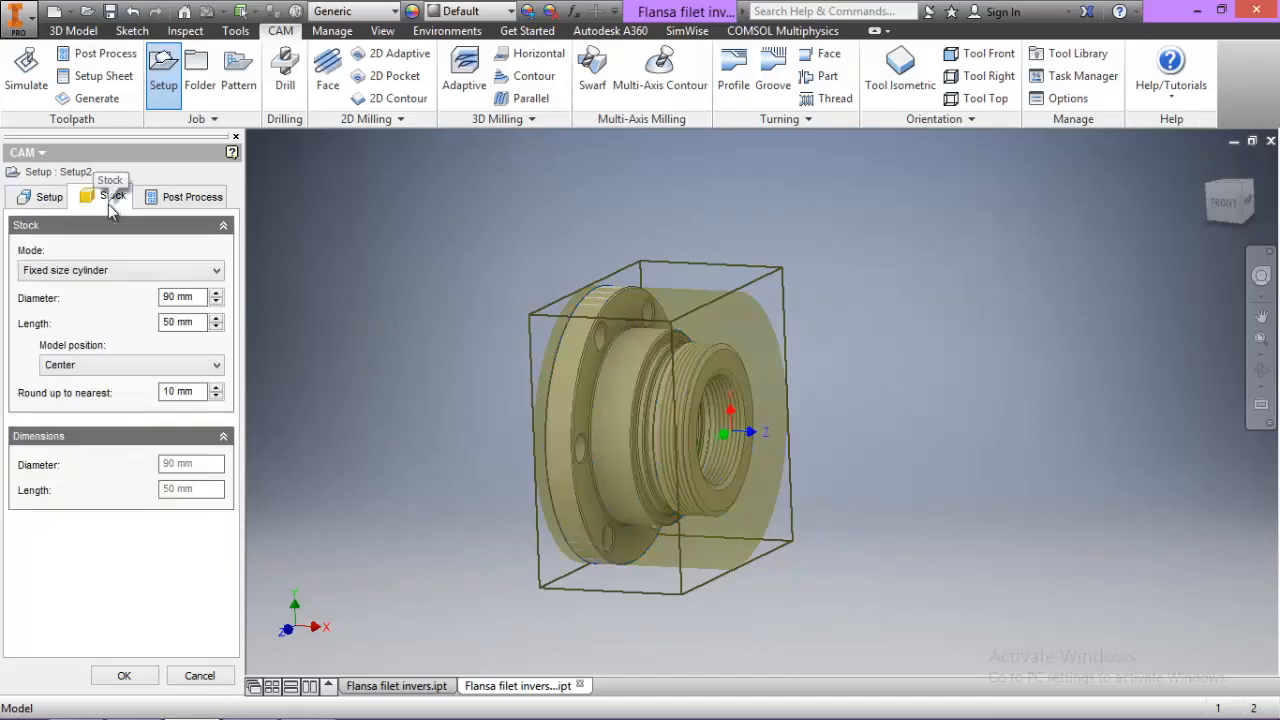
click(103, 272)
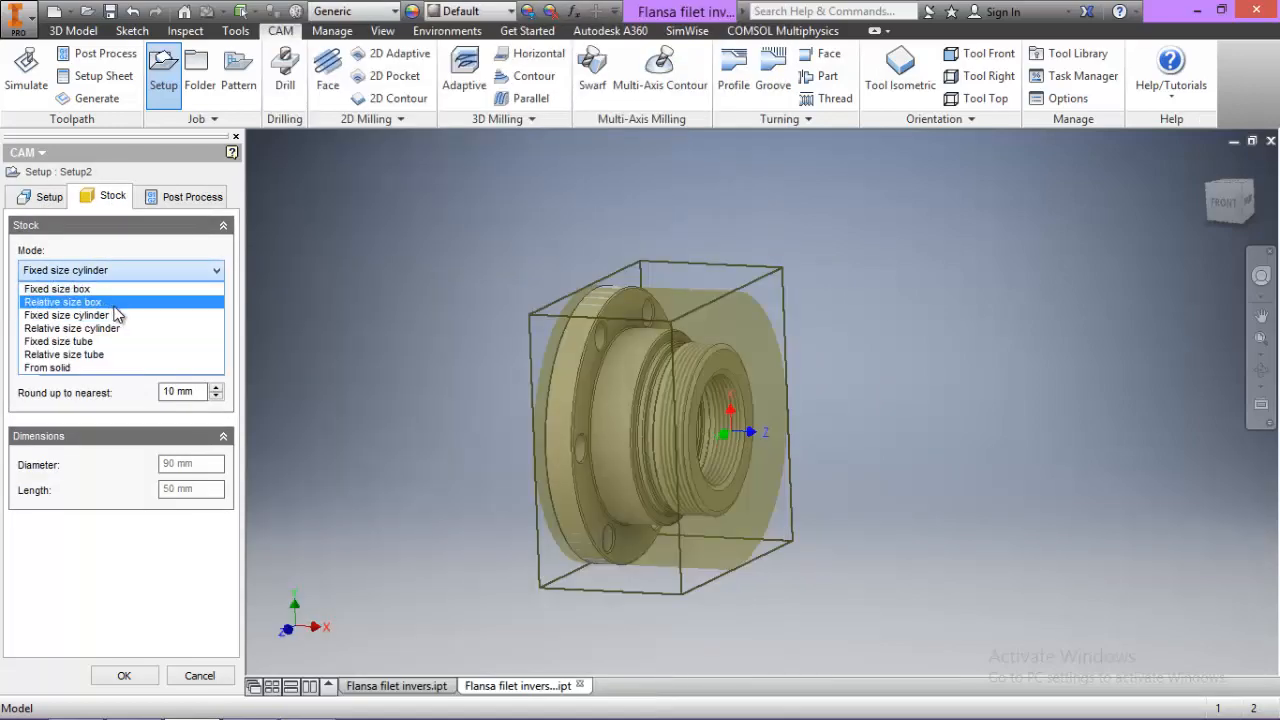
click(129, 318)
click(169, 298)
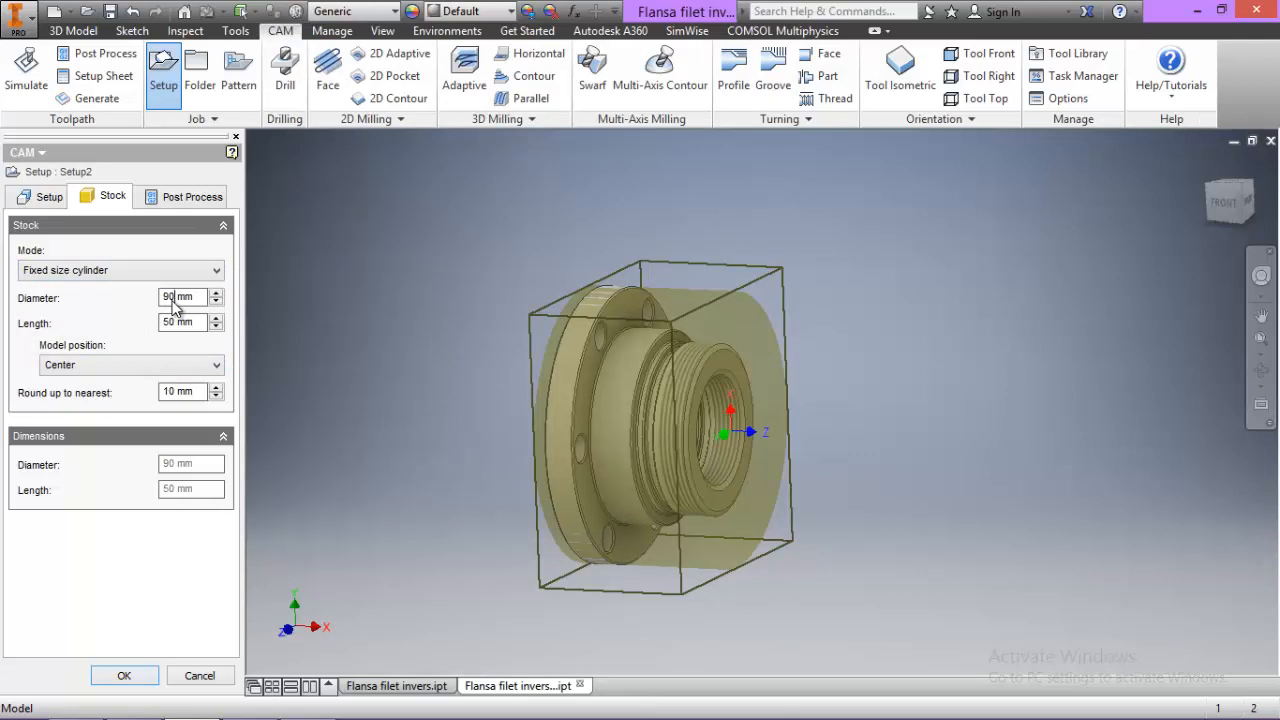
text(5)
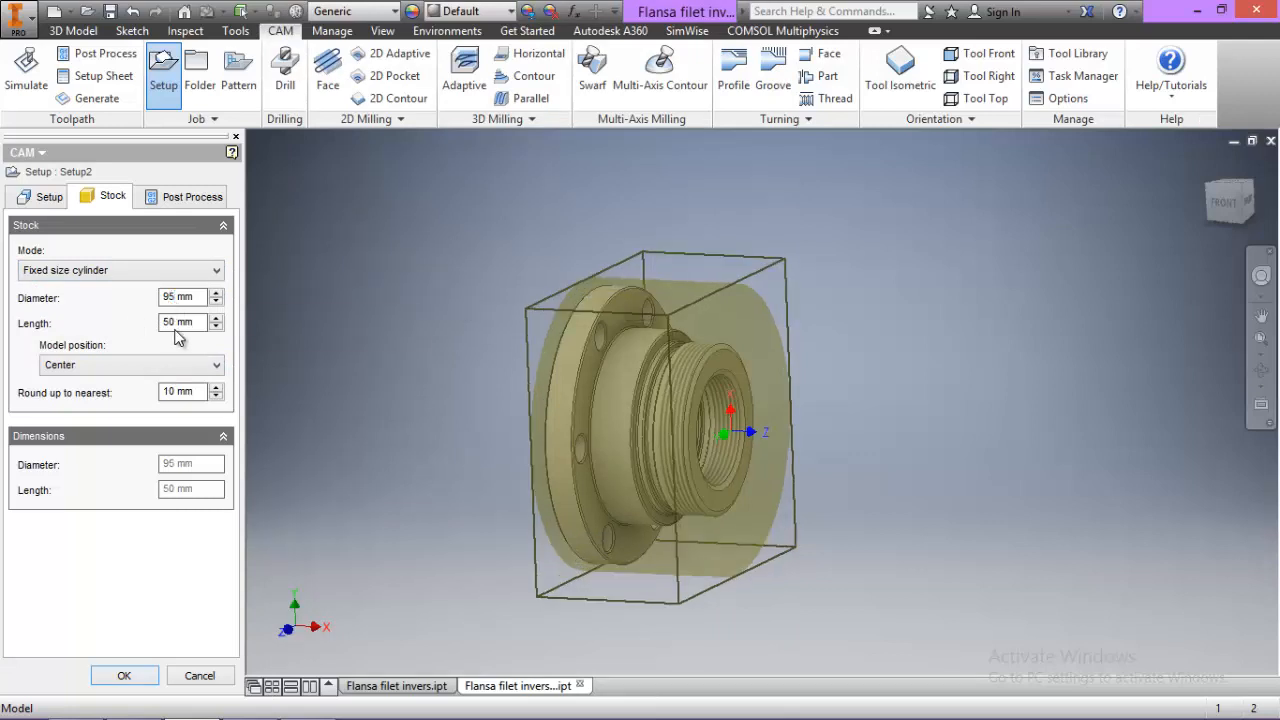
double_click(168, 330)
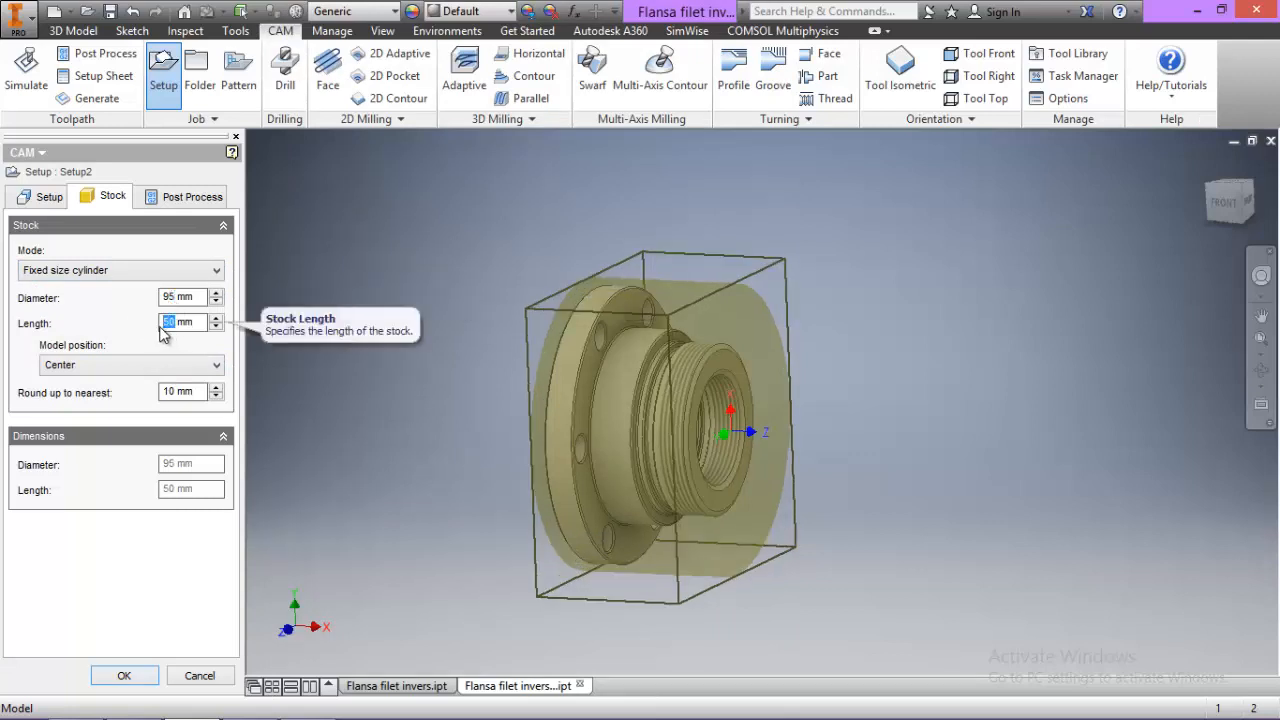
text(45)
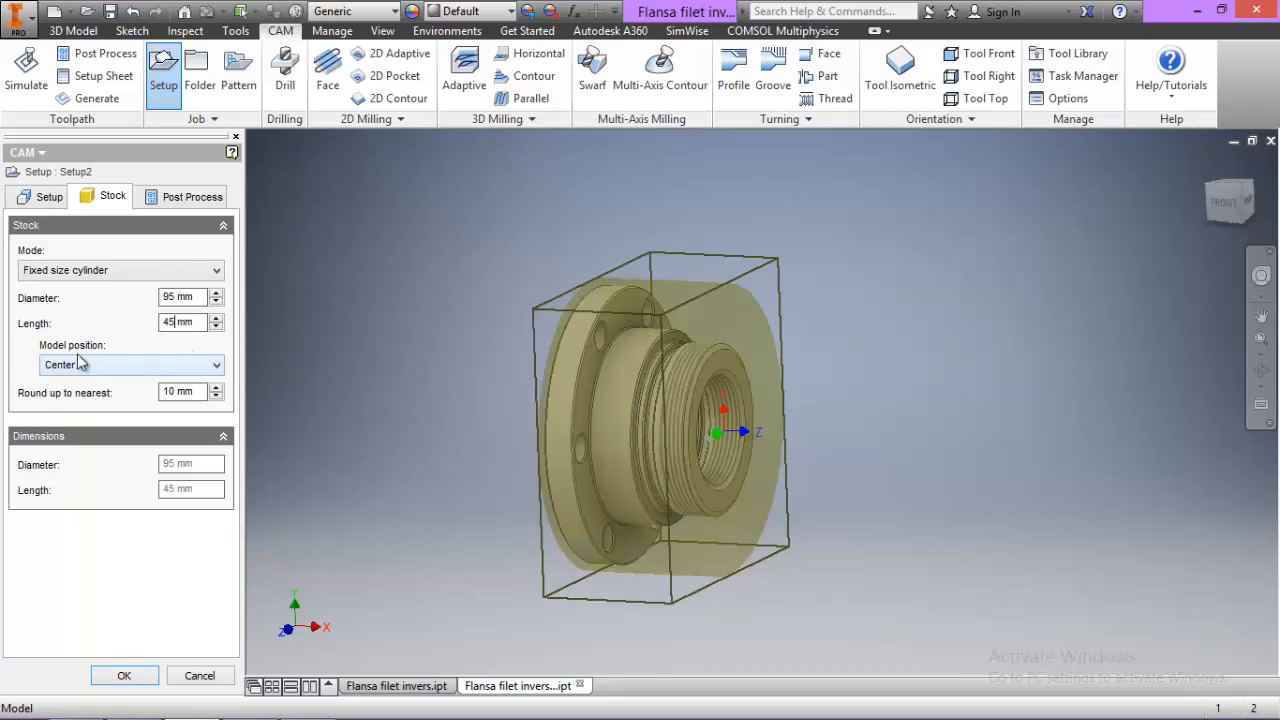
click(93, 367)
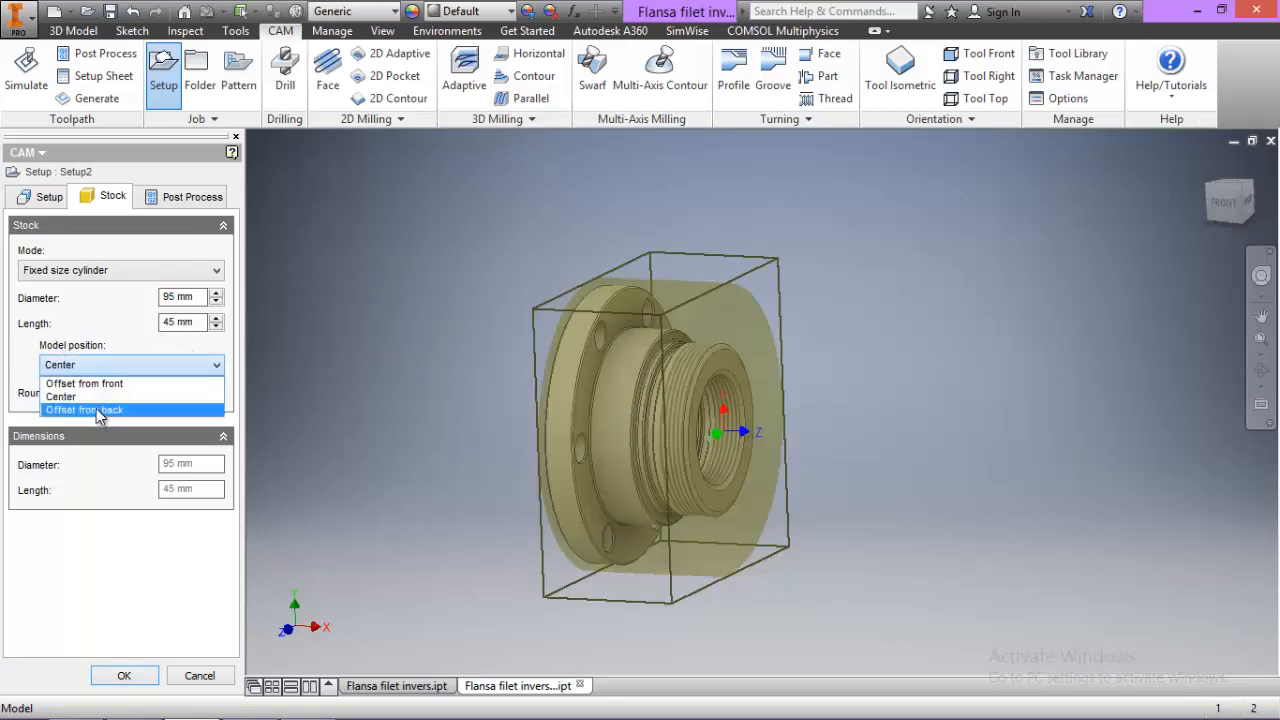
click(98, 384)
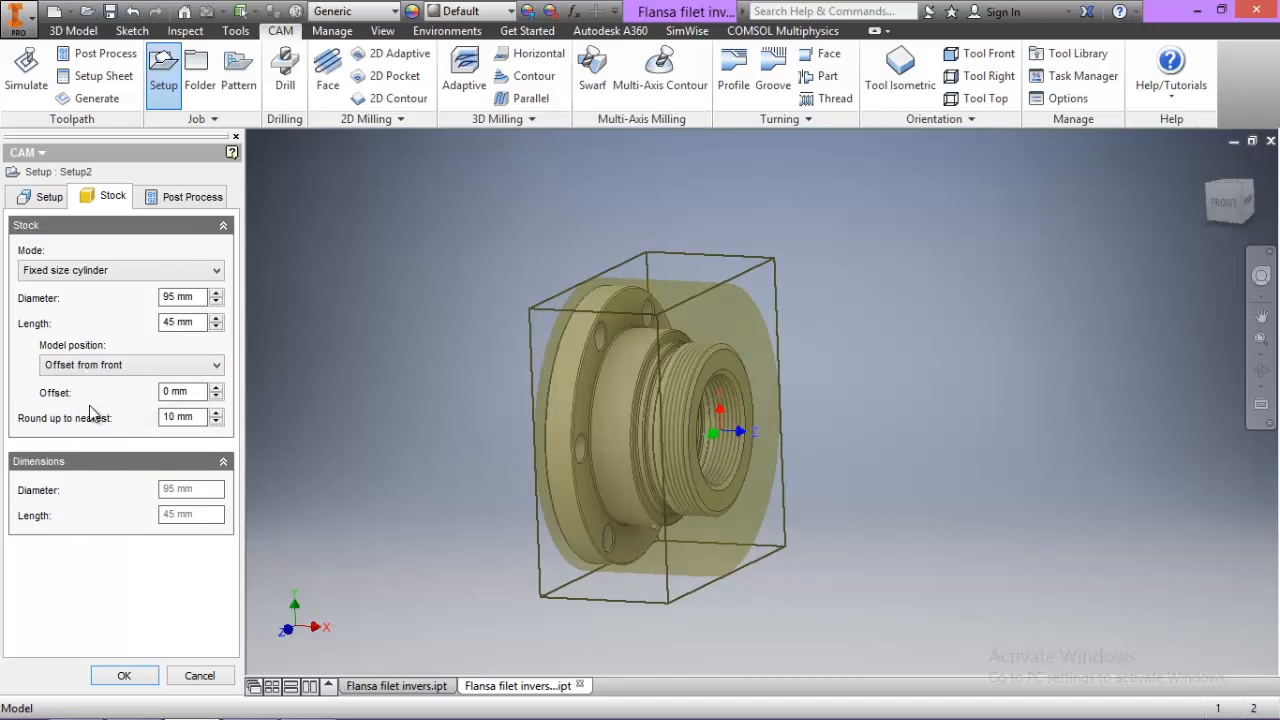
click(1225, 203)
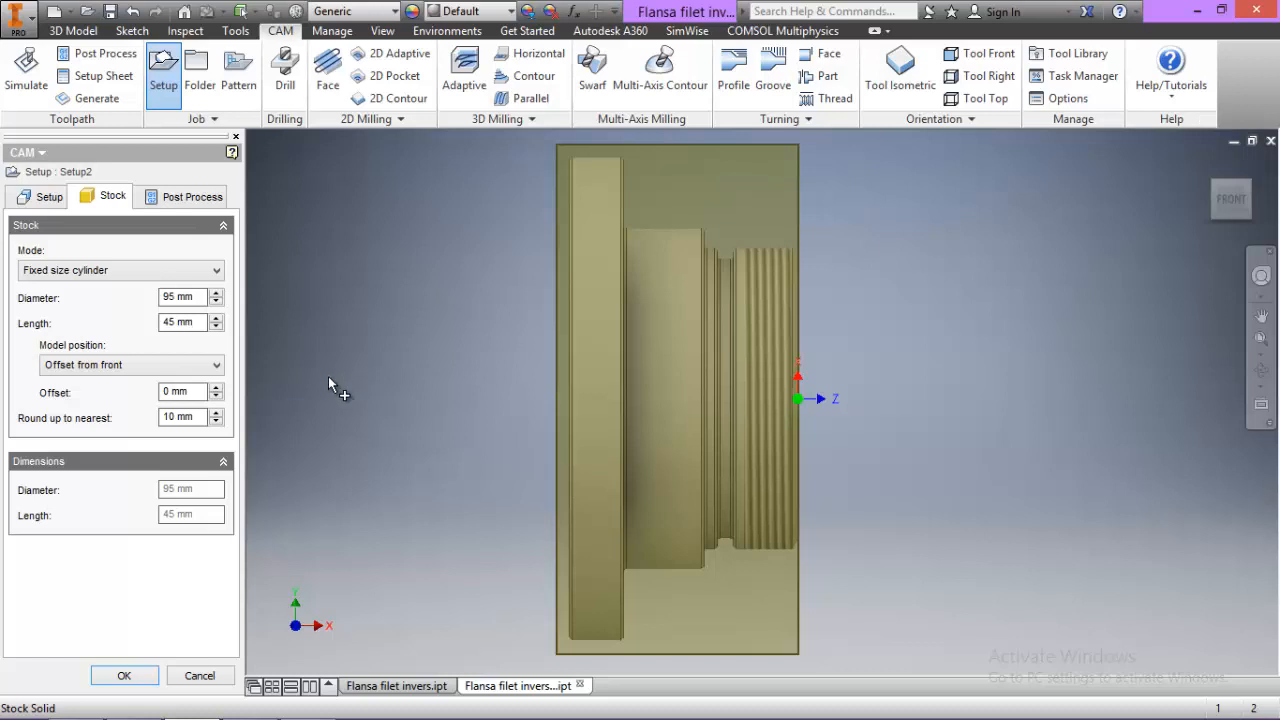
Add the program comment "test" to the setup's post-process settings and finish the setup
click(182, 202)
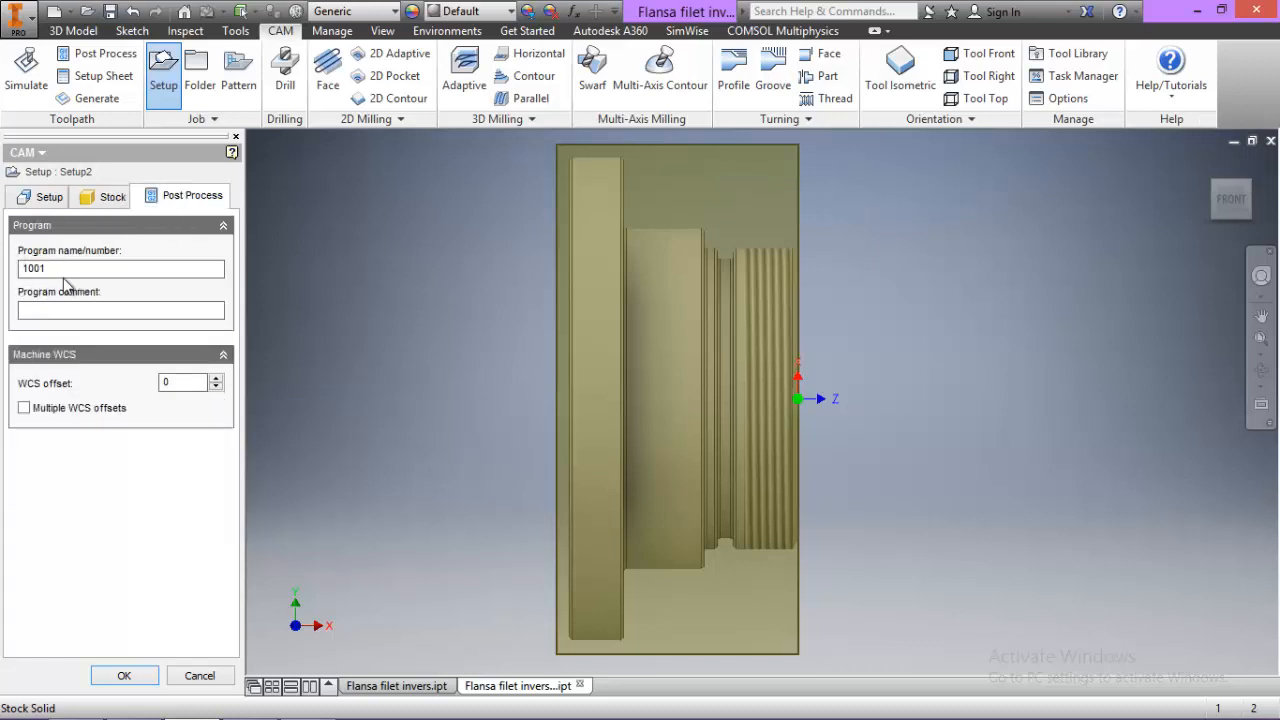
click(80, 319)
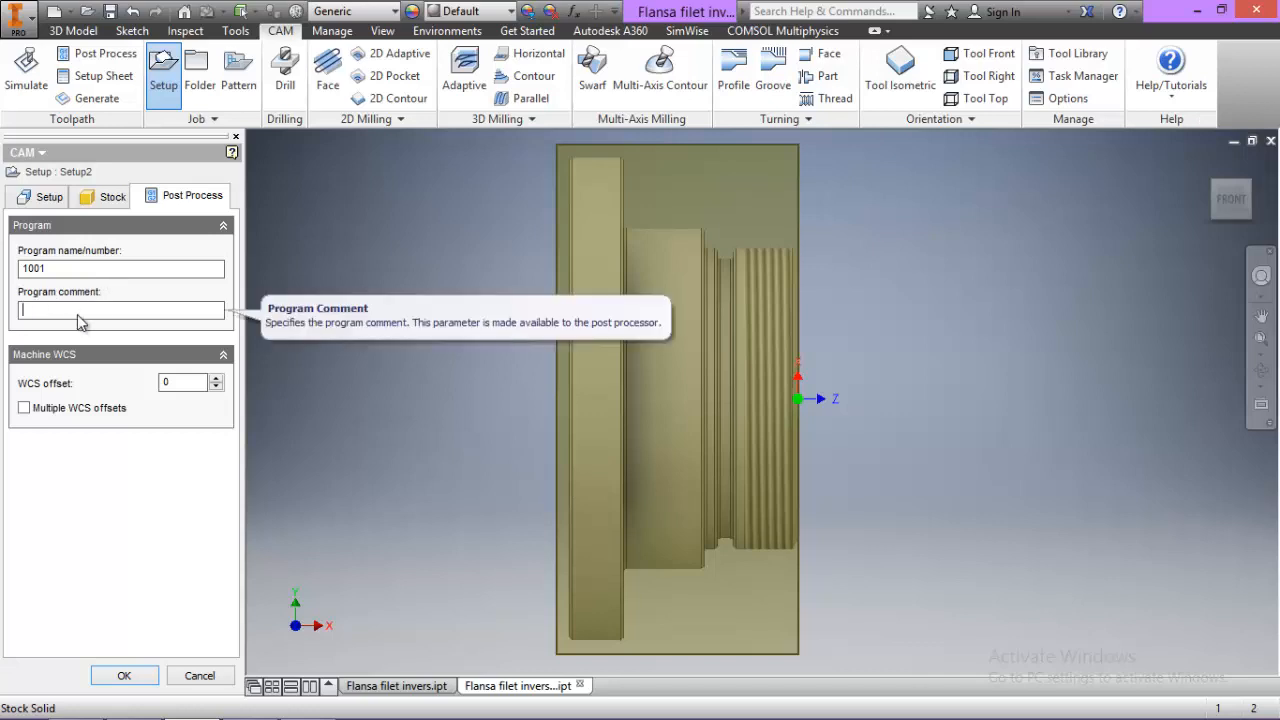
text(test)
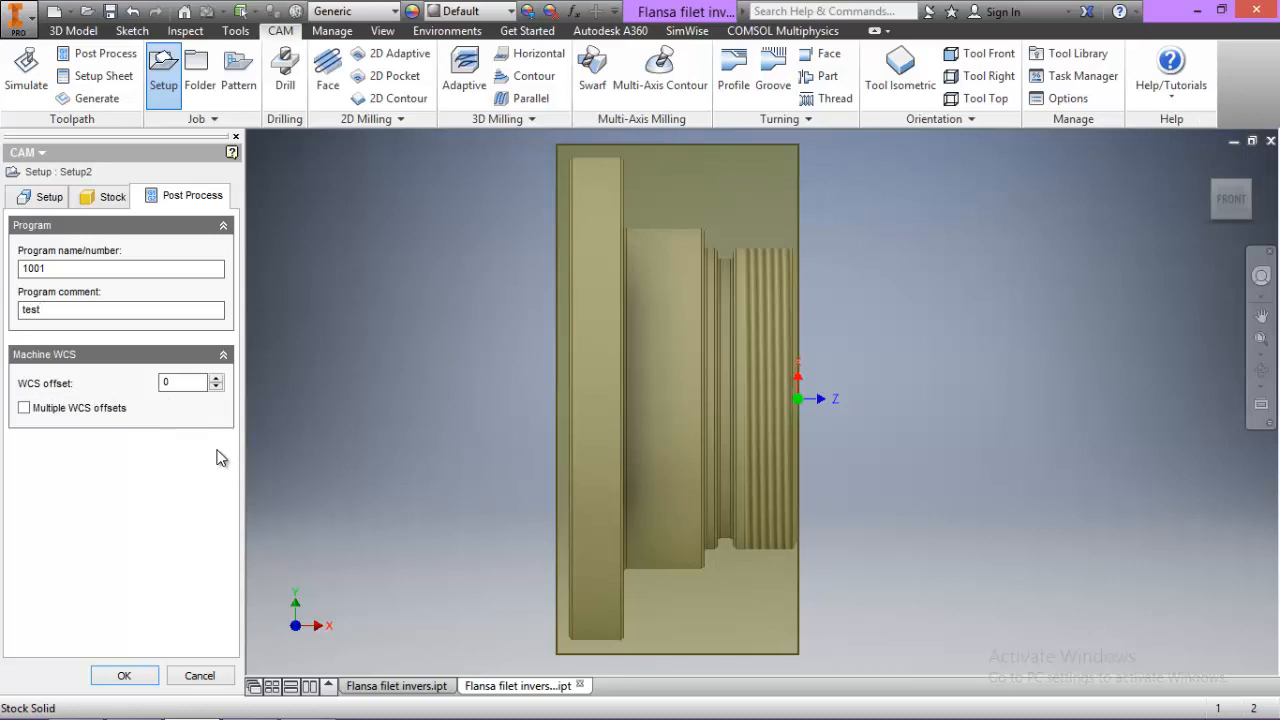
click(125, 676)
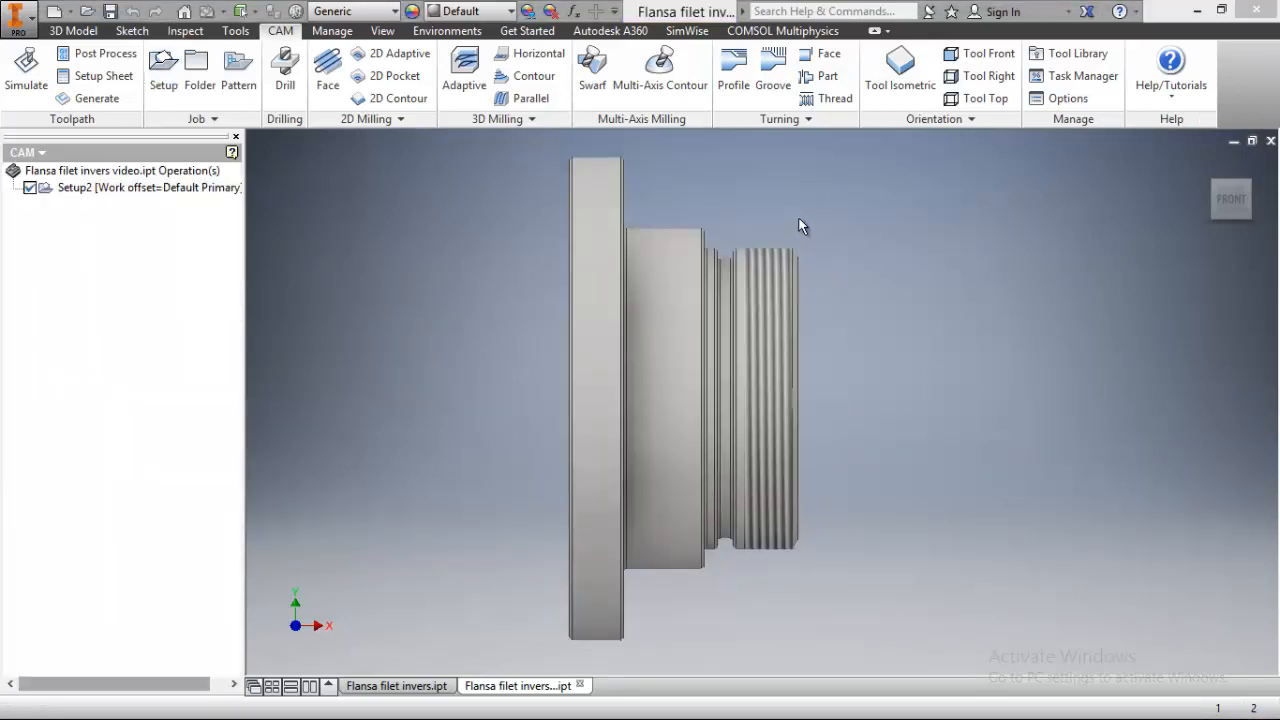
Start a turning Face operation and bring up the tool library for it
click(822, 56)
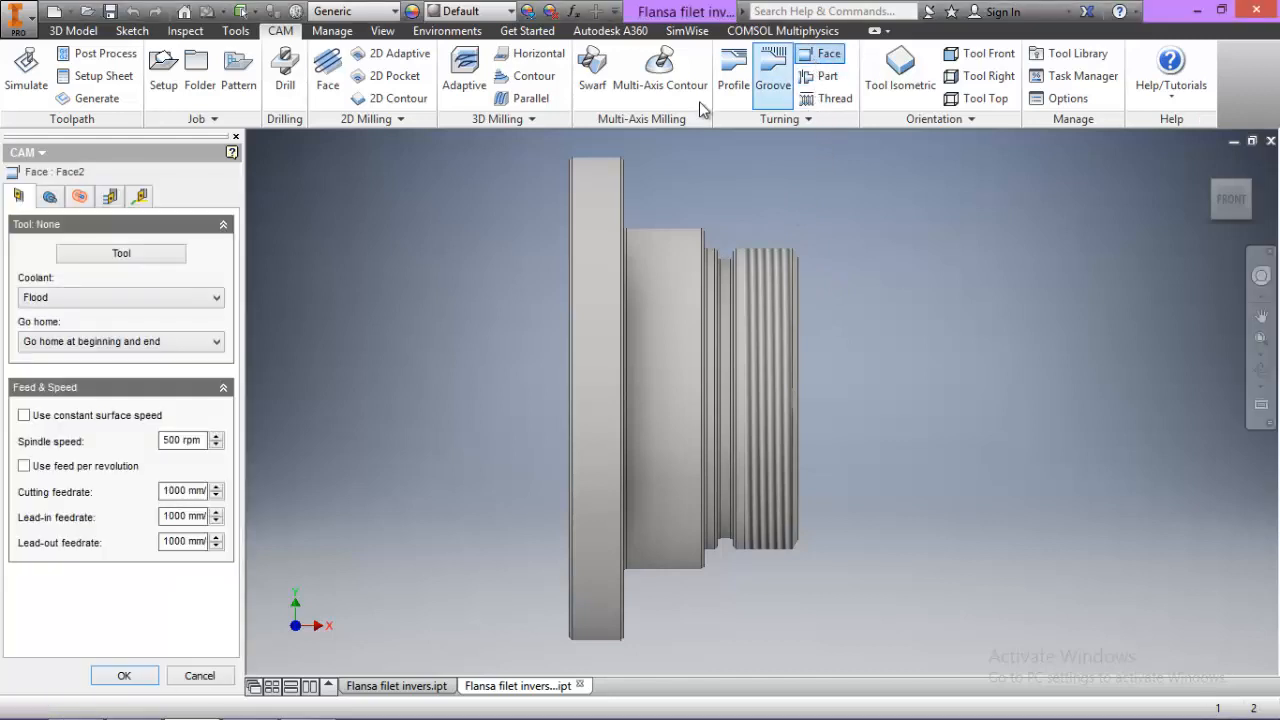
click(121, 254)
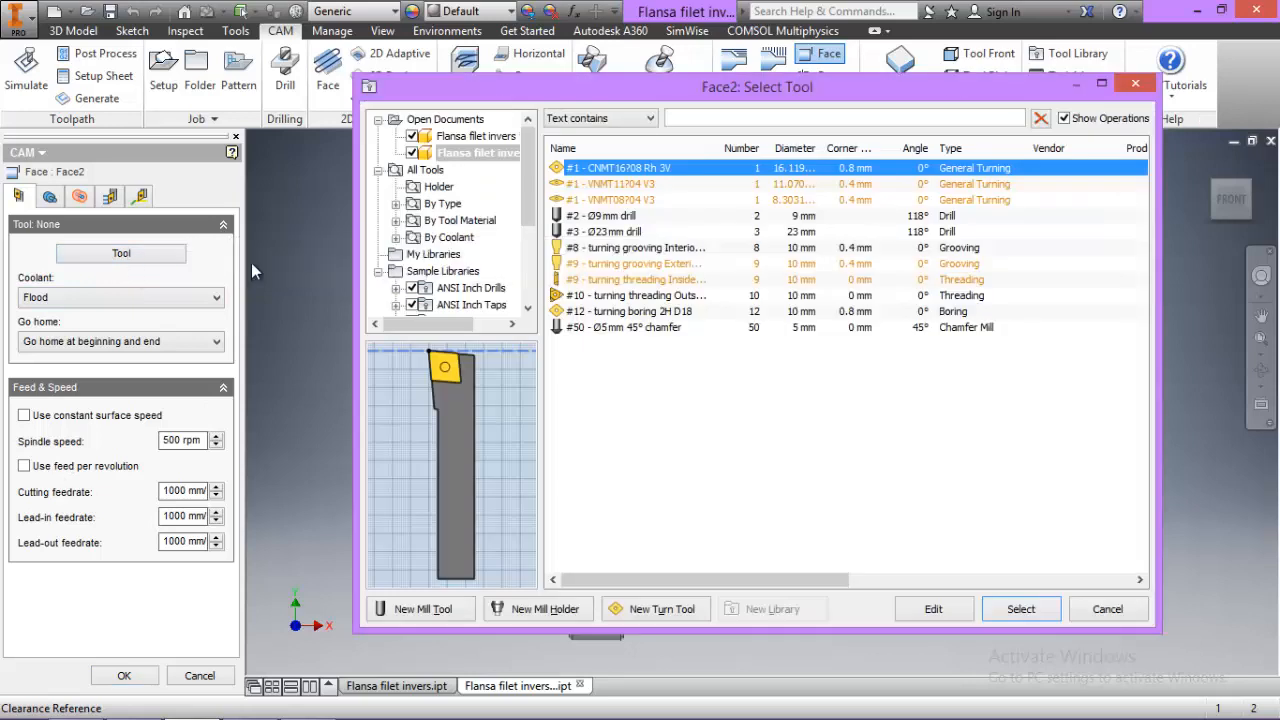
Review tool #1 CNMT16?08 Rh 3V's general, insert, holder, setup and feed settings, consulting the lathe tool orientation diagram in the browser
click(933, 610)
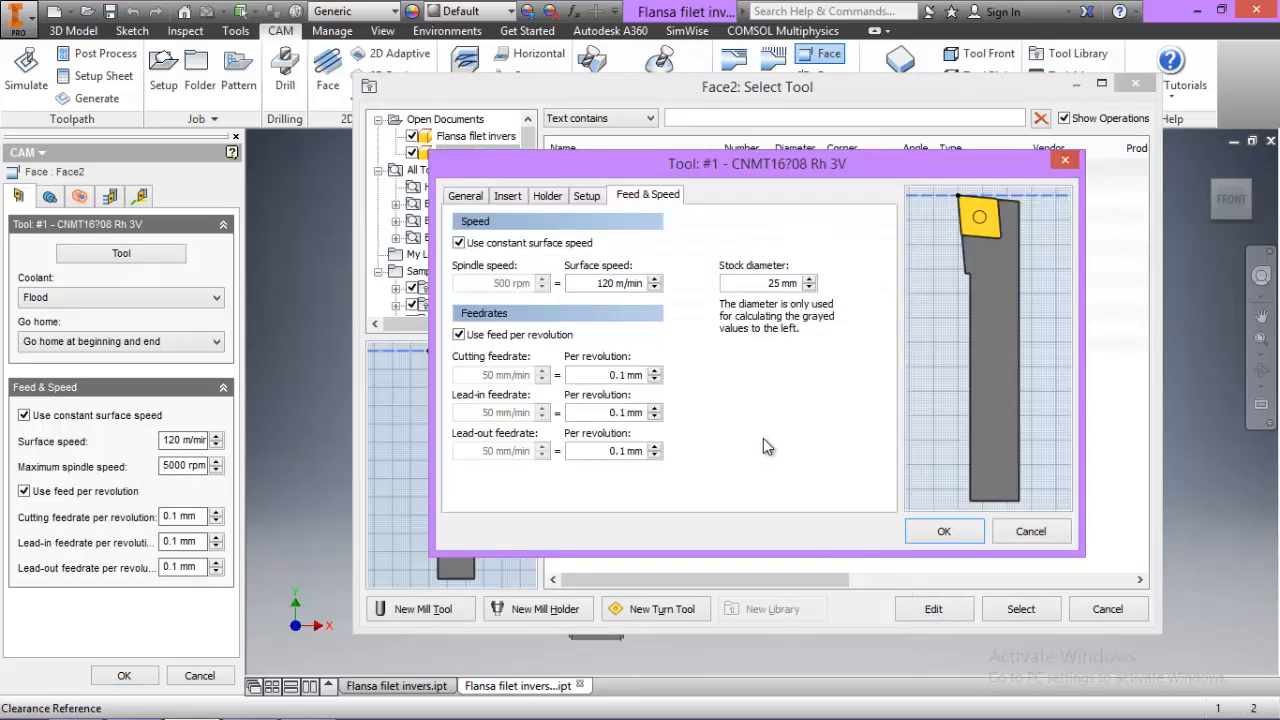
click(466, 196)
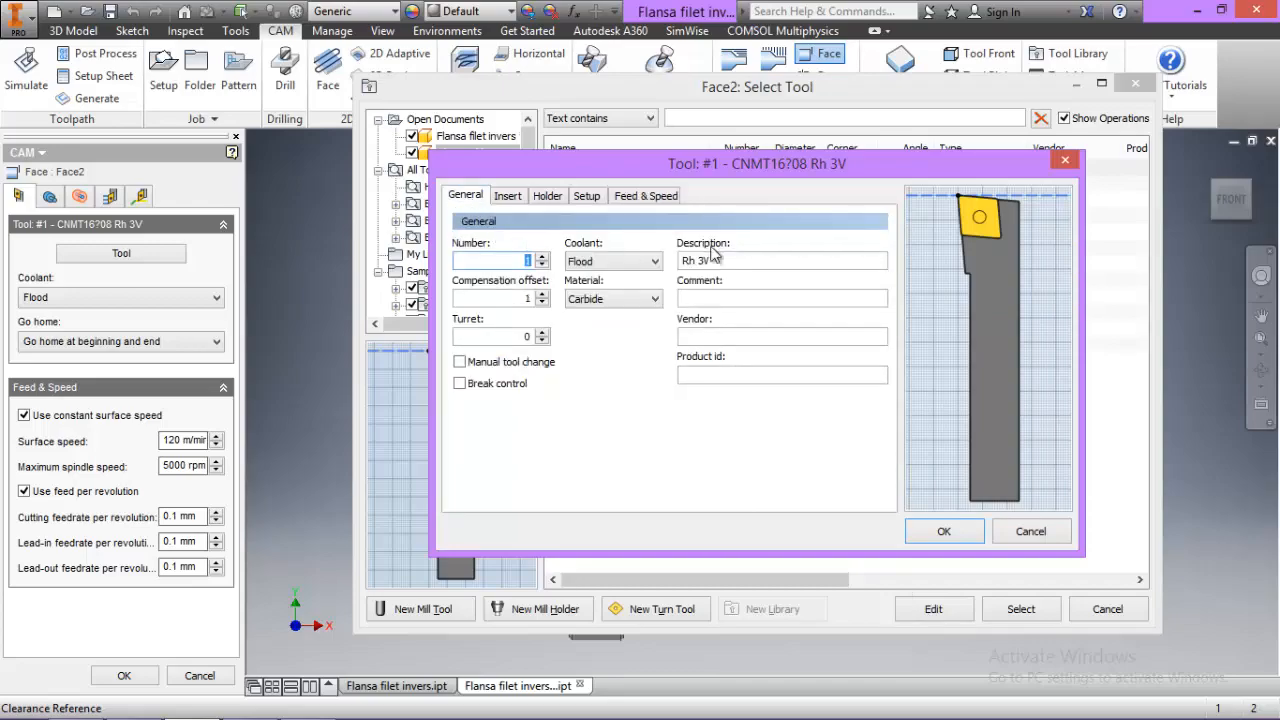
click(133, 702)
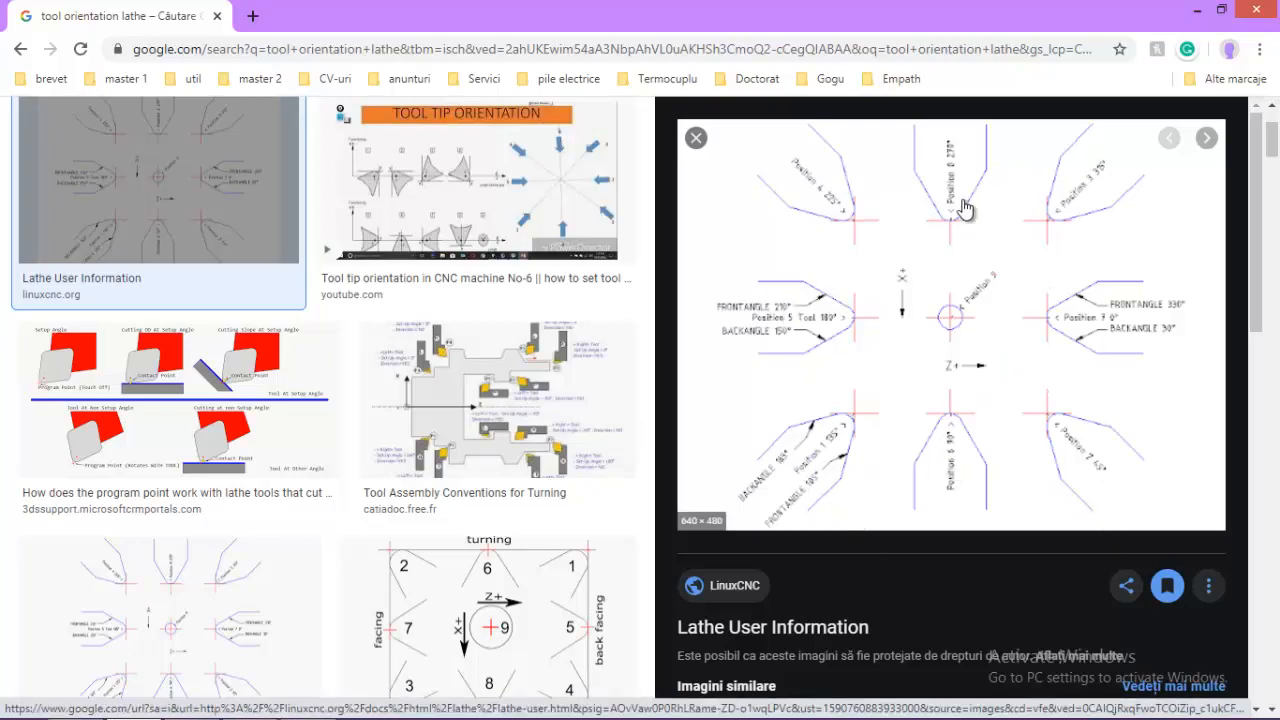
click(1190, 10)
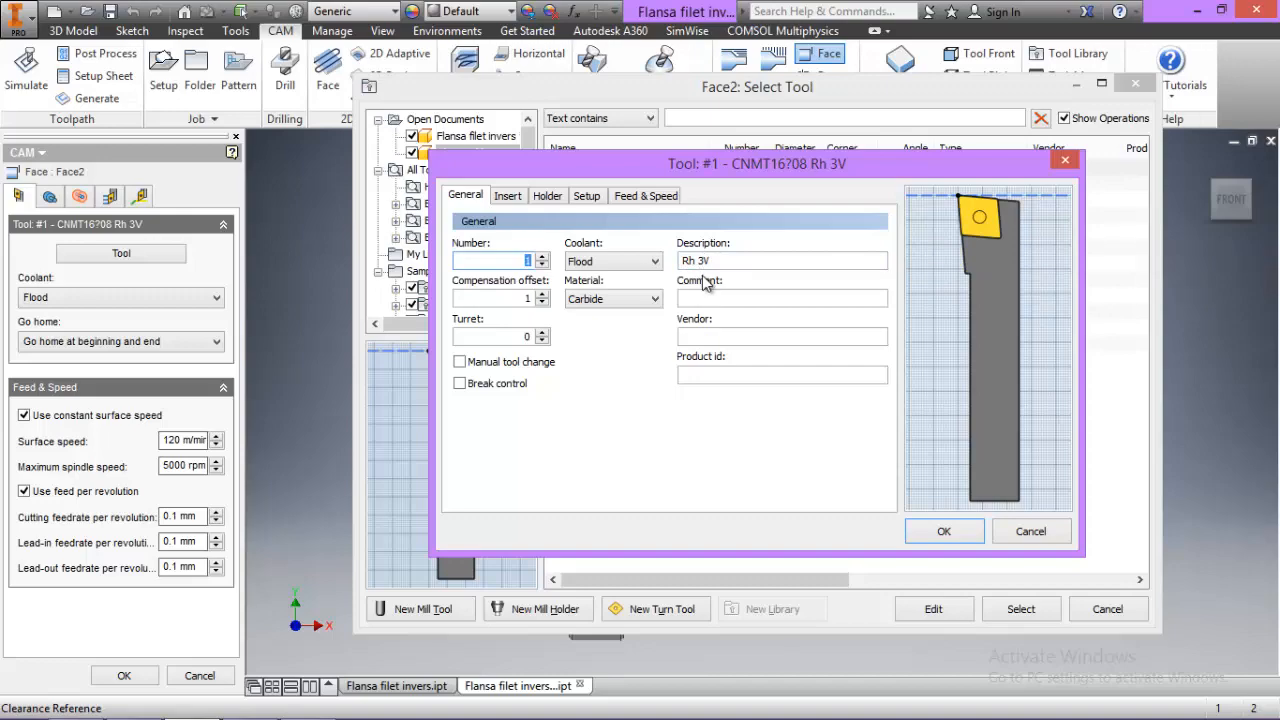
click(508, 198)
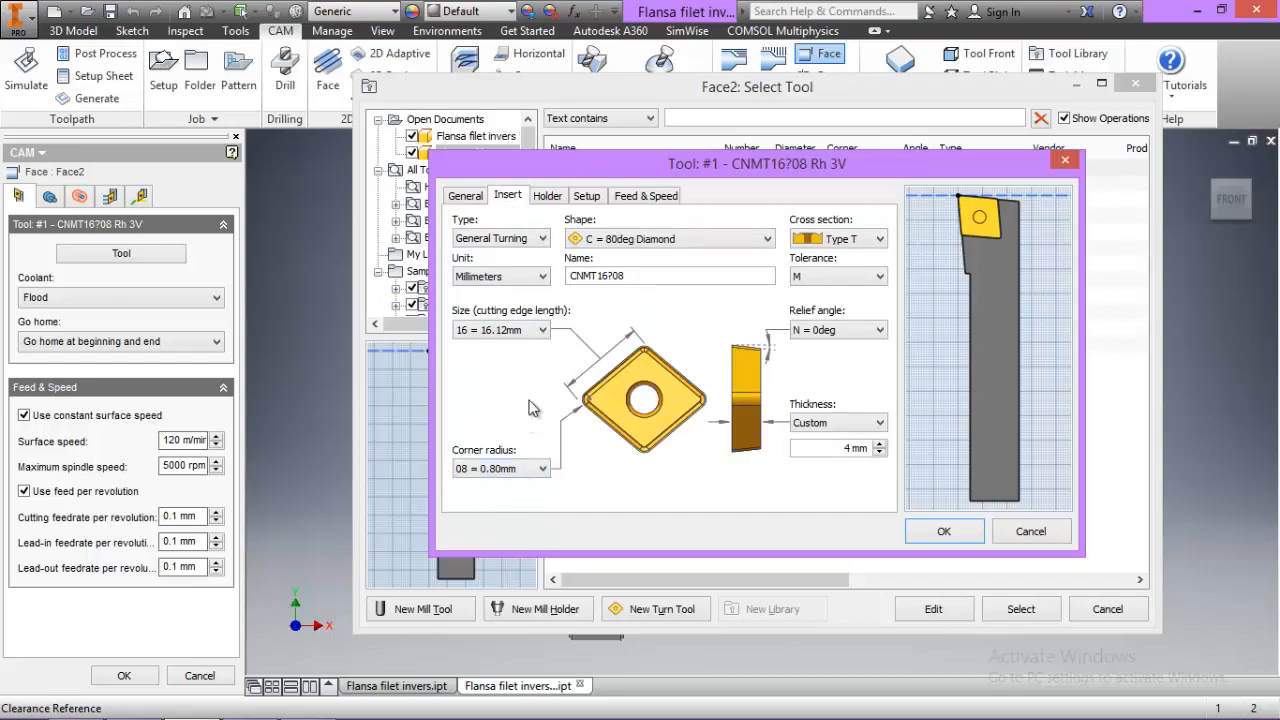
click(548, 196)
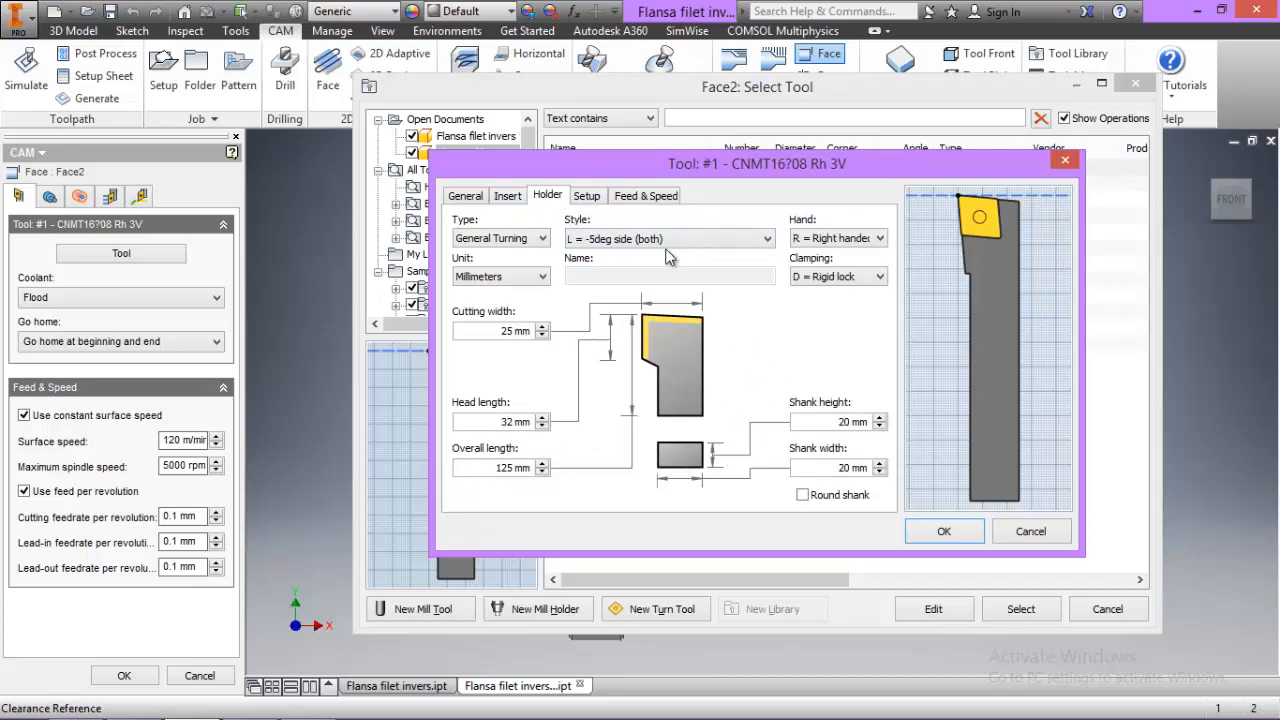
click(587, 197)
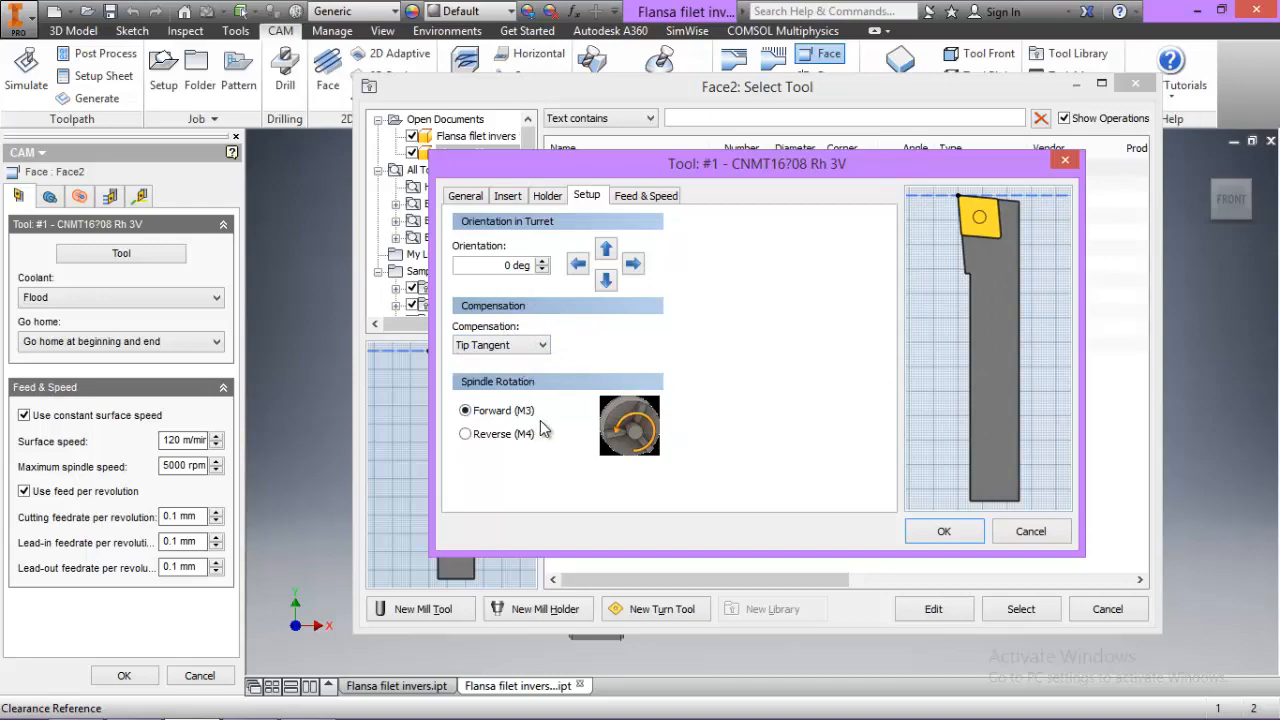
click(668, 199)
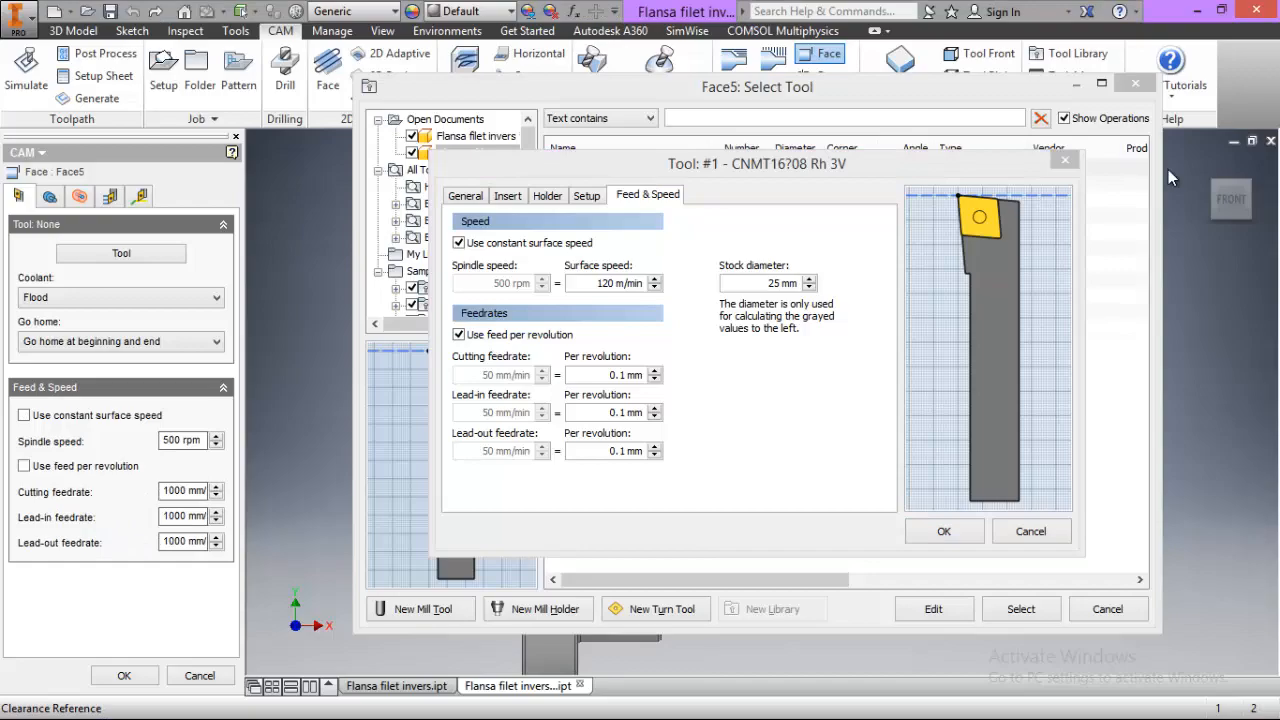
click(940, 531)
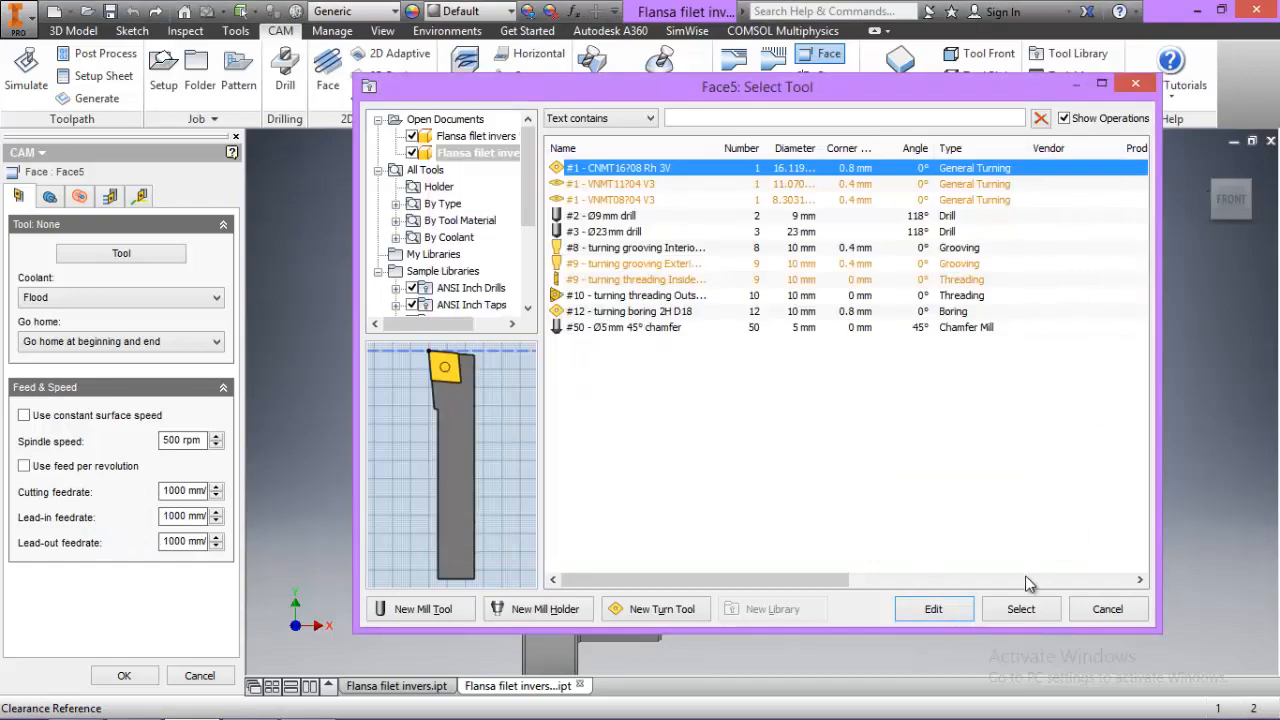
Assign tool #1 CNMT16?08 Rh 3V to the facing operation and show the operation's geometry settings
click(1021, 609)
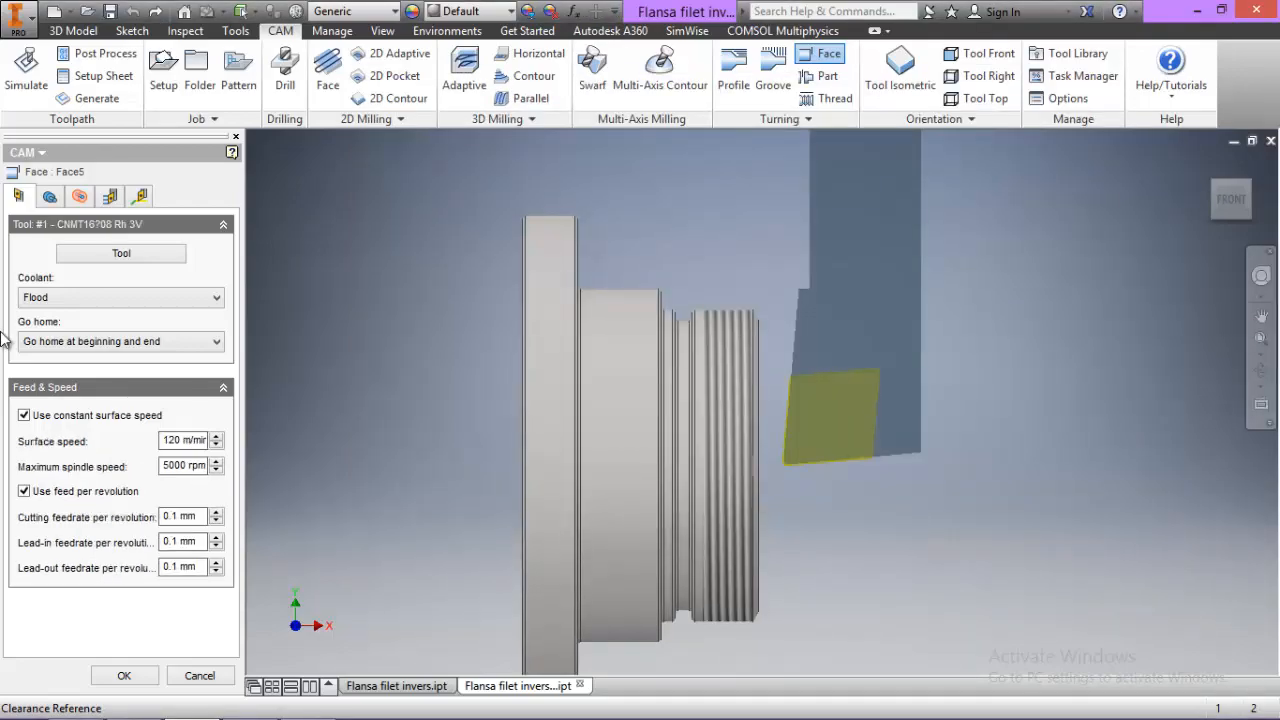
click(55, 199)
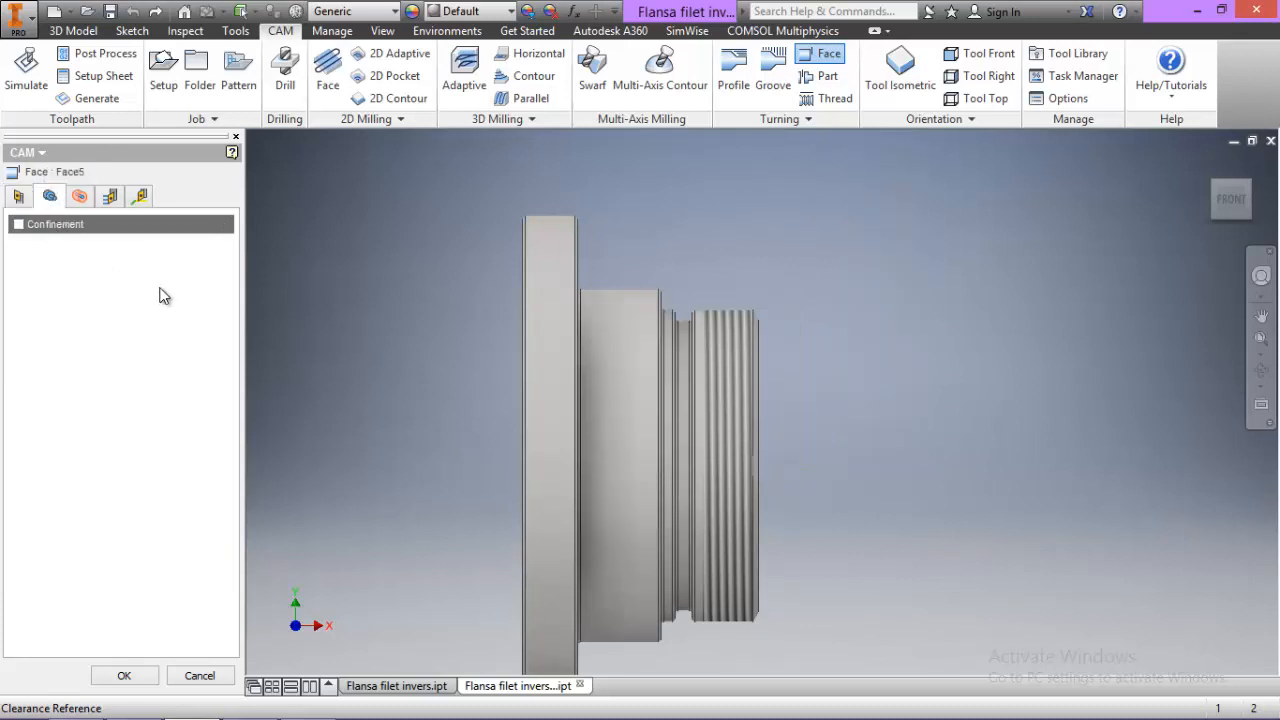
Enable confinement for the facing operation and set its clearance offset from the stock OD to 5 mm
click(18, 225)
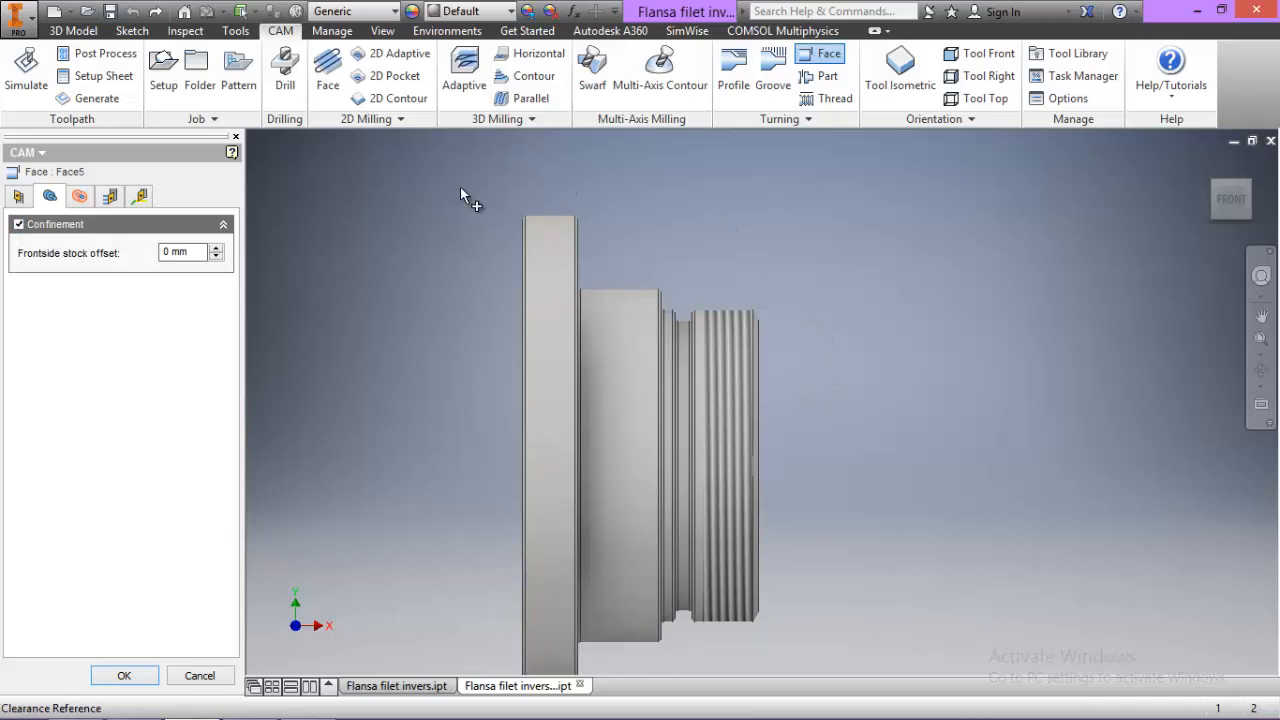
click(80, 200)
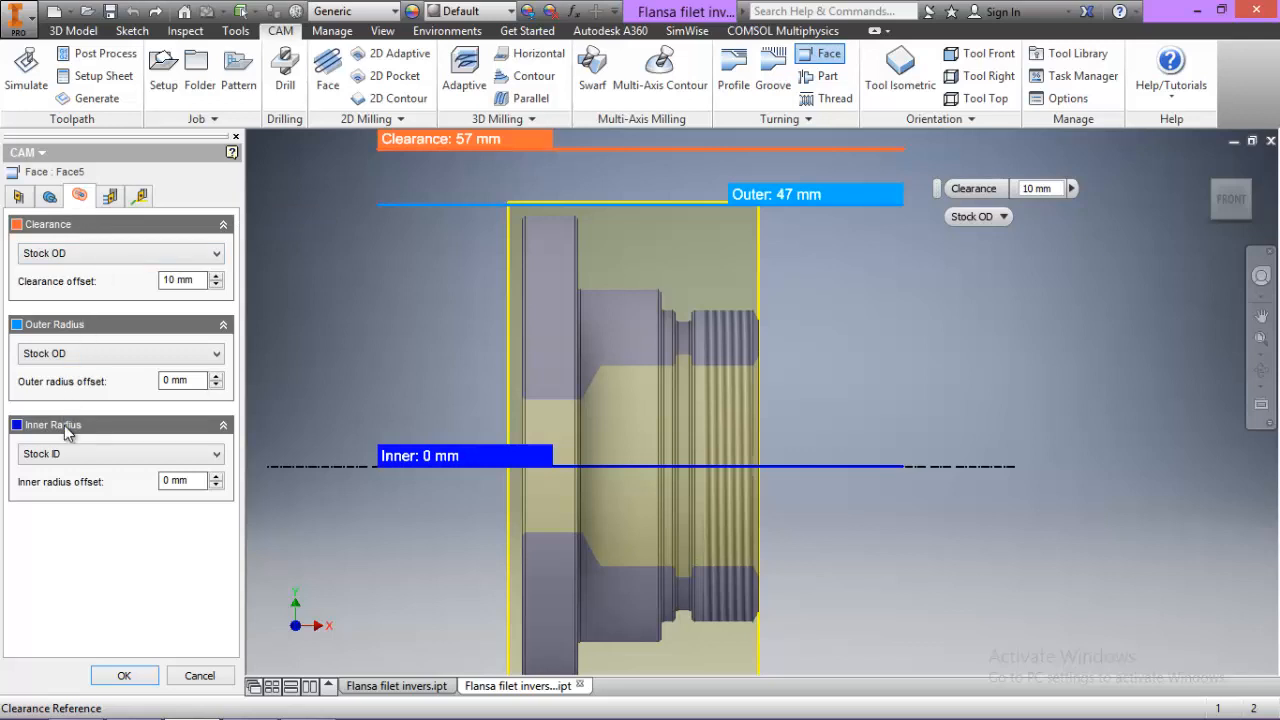
double_click(171, 281)
text(5)
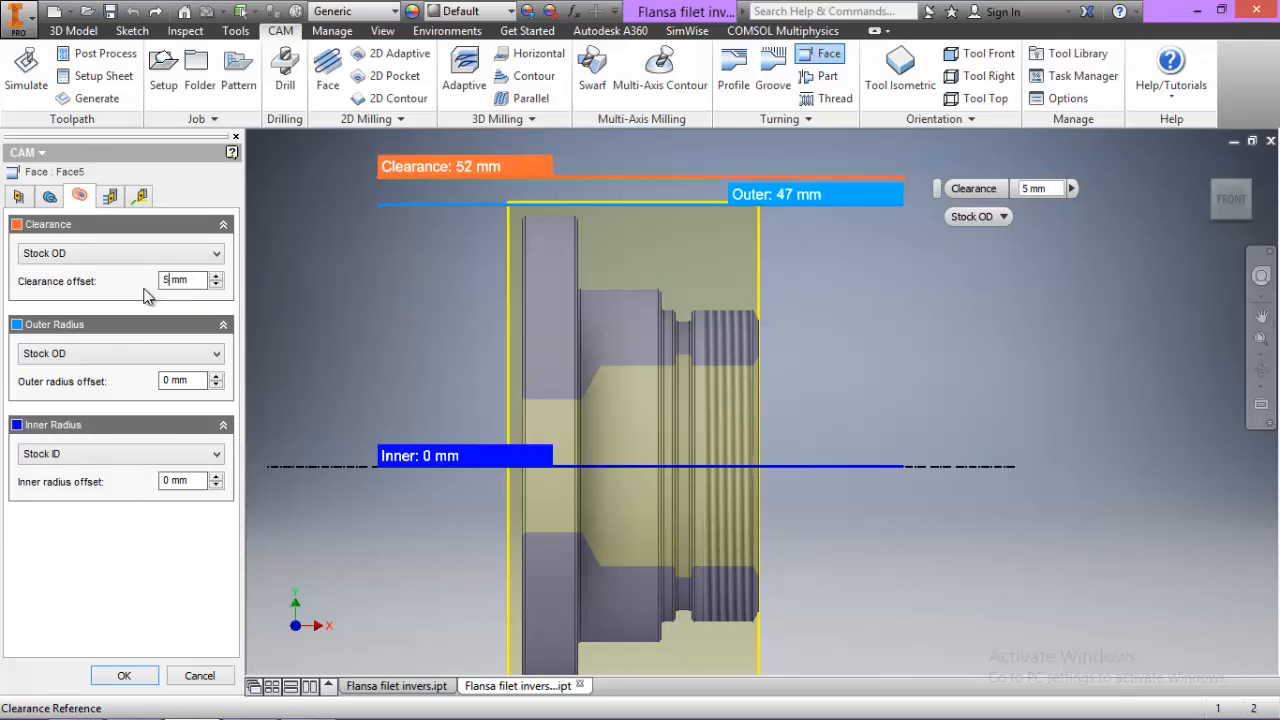
Set the facing passes to Wear compensation and enable stock to leave with 0.2 mm axially
click(110, 196)
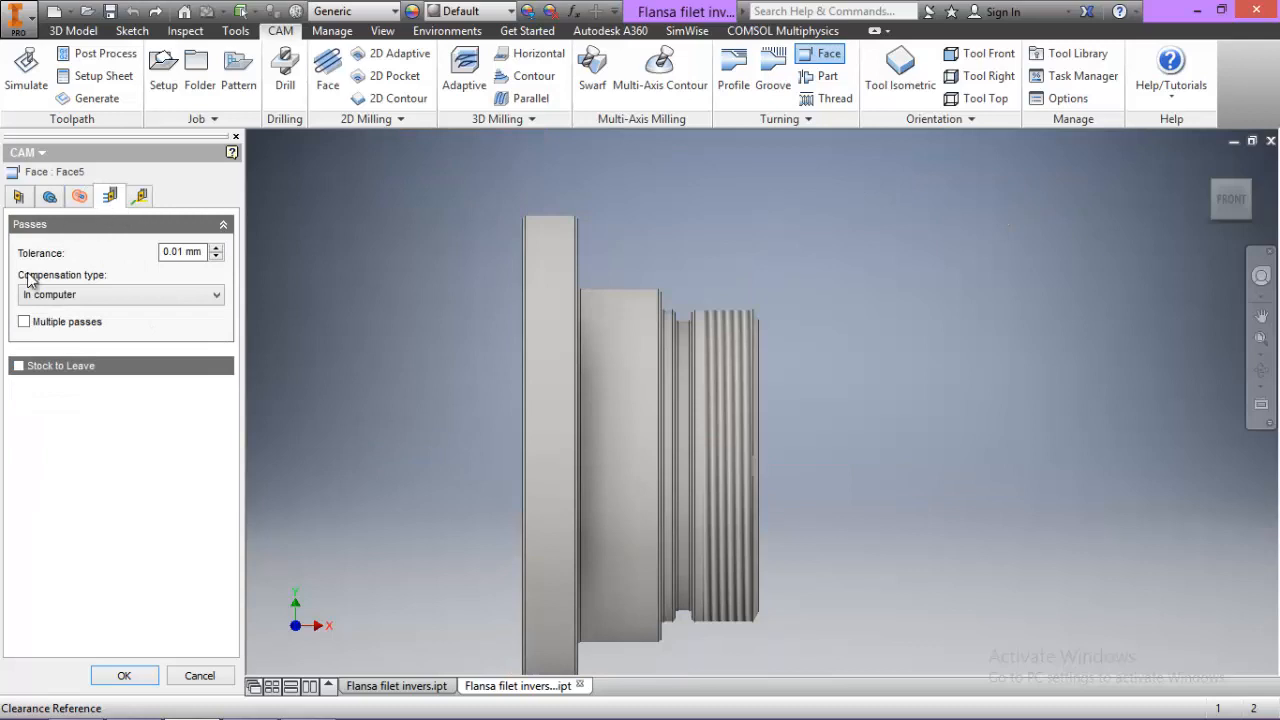
click(101, 296)
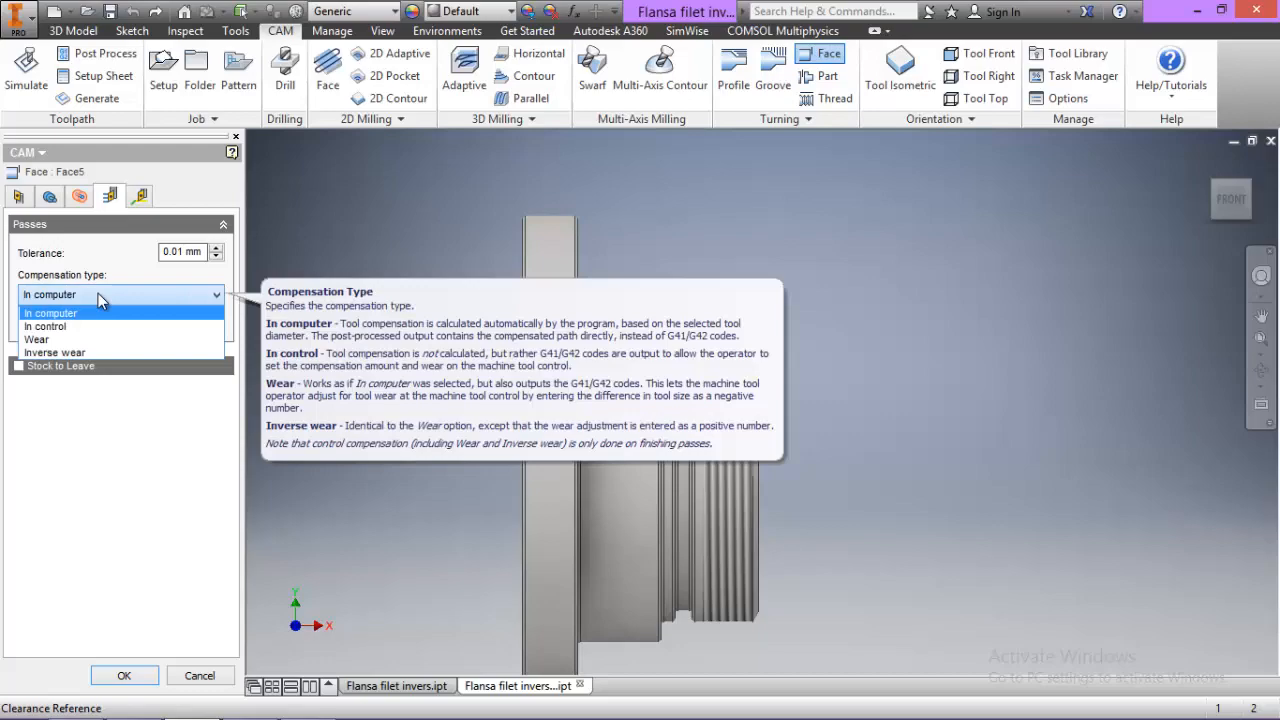
click(38, 339)
click(20, 367)
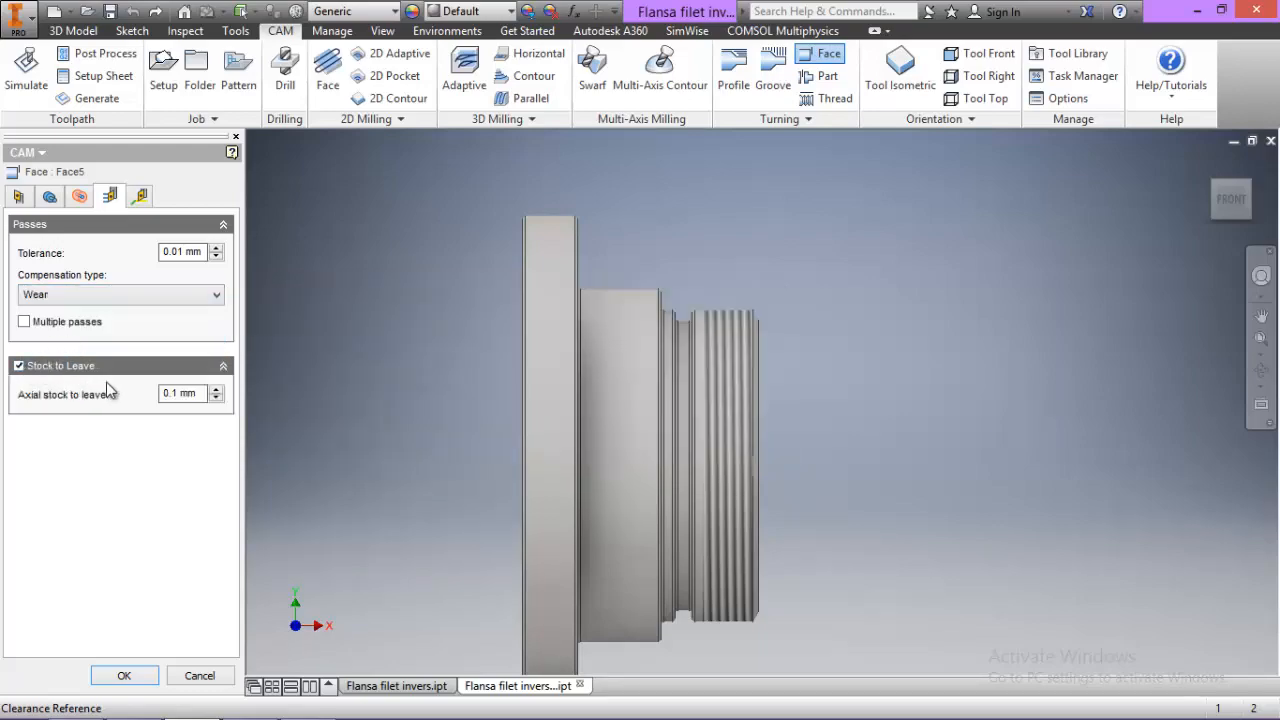
double_click(174, 394)
mouse_move(174, 402)
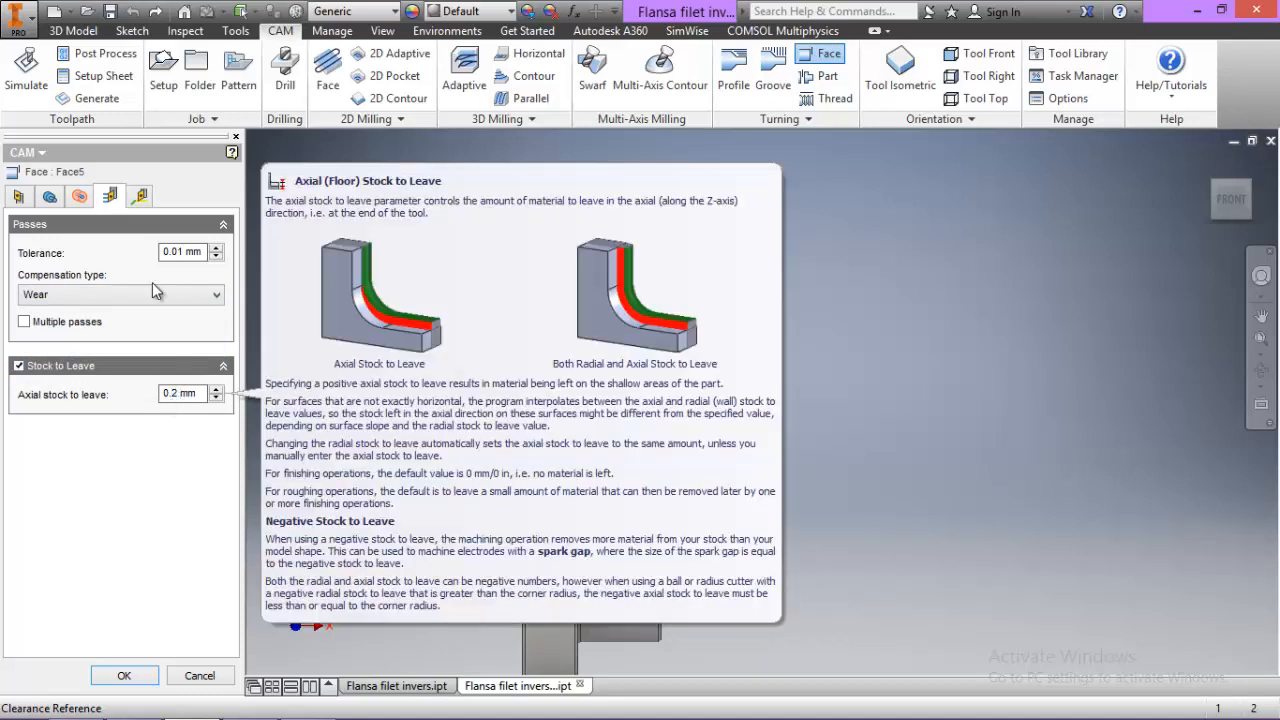
Set the facing linear lead-in angle to 90 deg, give the lead-out its own 0 deg angle, and generate the operation
click(141, 199)
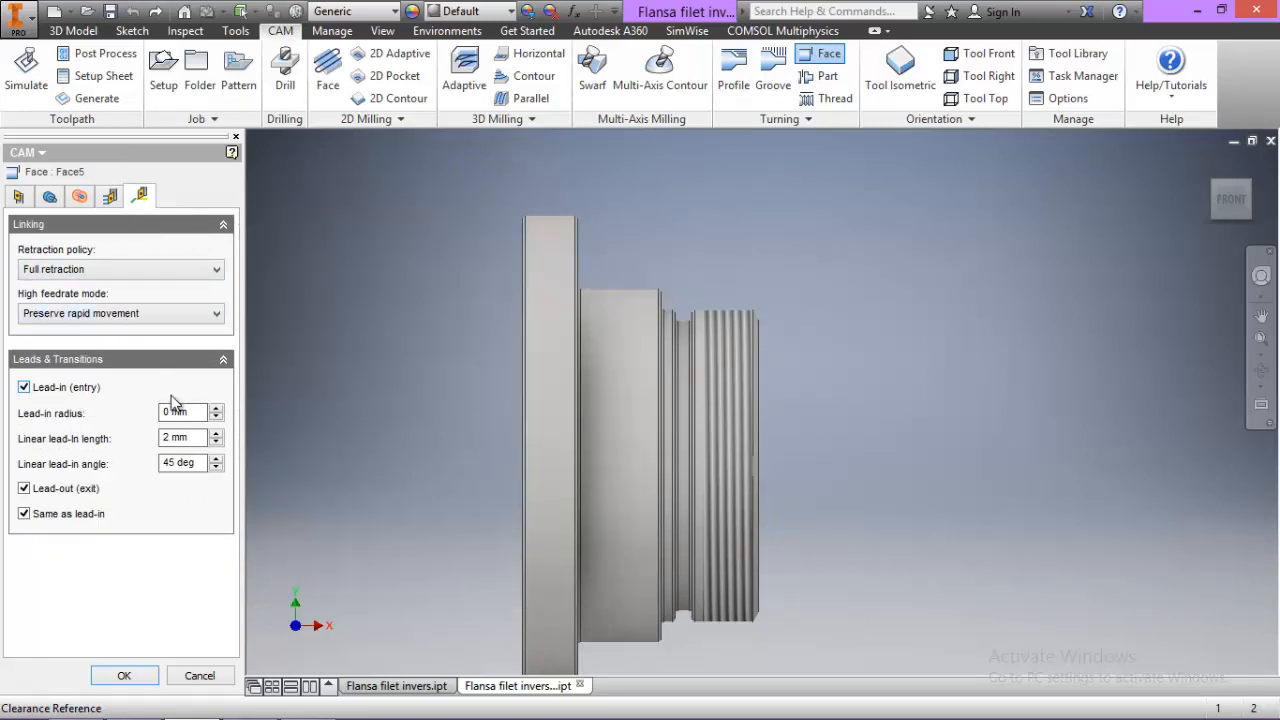
double_click(169, 464)
text(90)
click(25, 515)
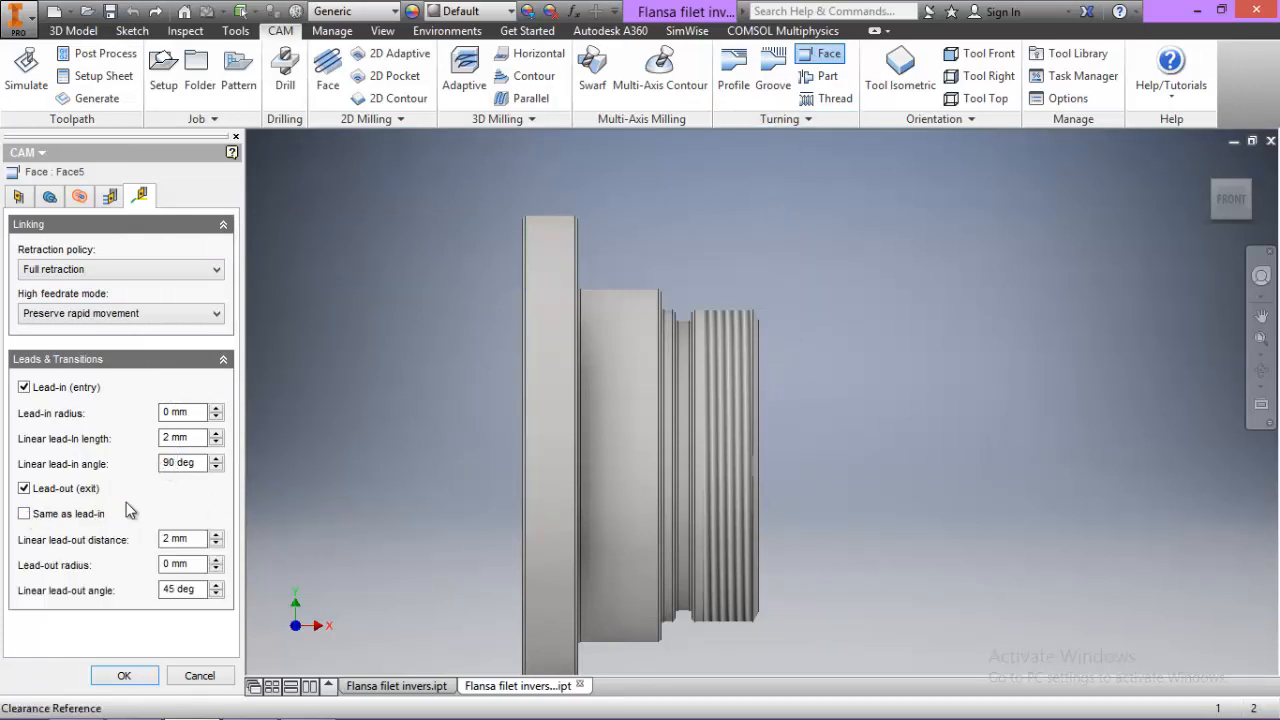
double_click(175, 590)
text(0)
click(124, 675)
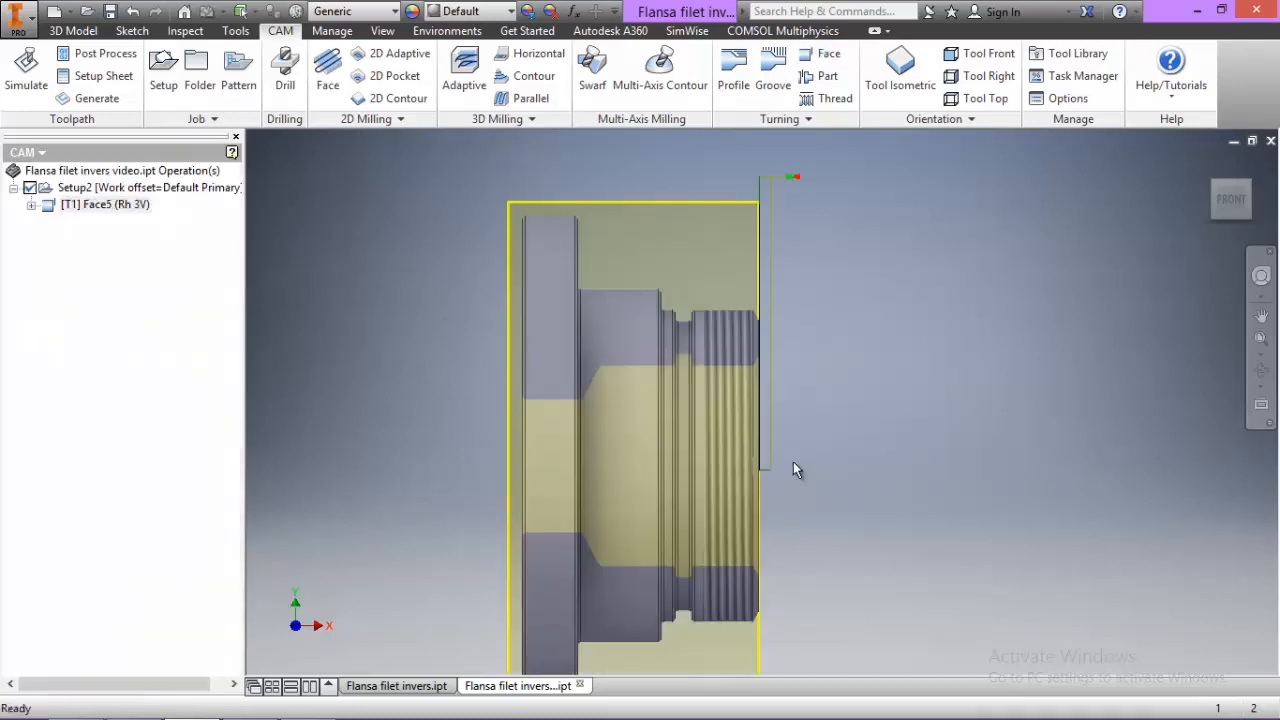
Start a turning Profile operation and assign tool #1 CNMT16?08 Rh 3V to it
scroll(870, 380, down, 1)
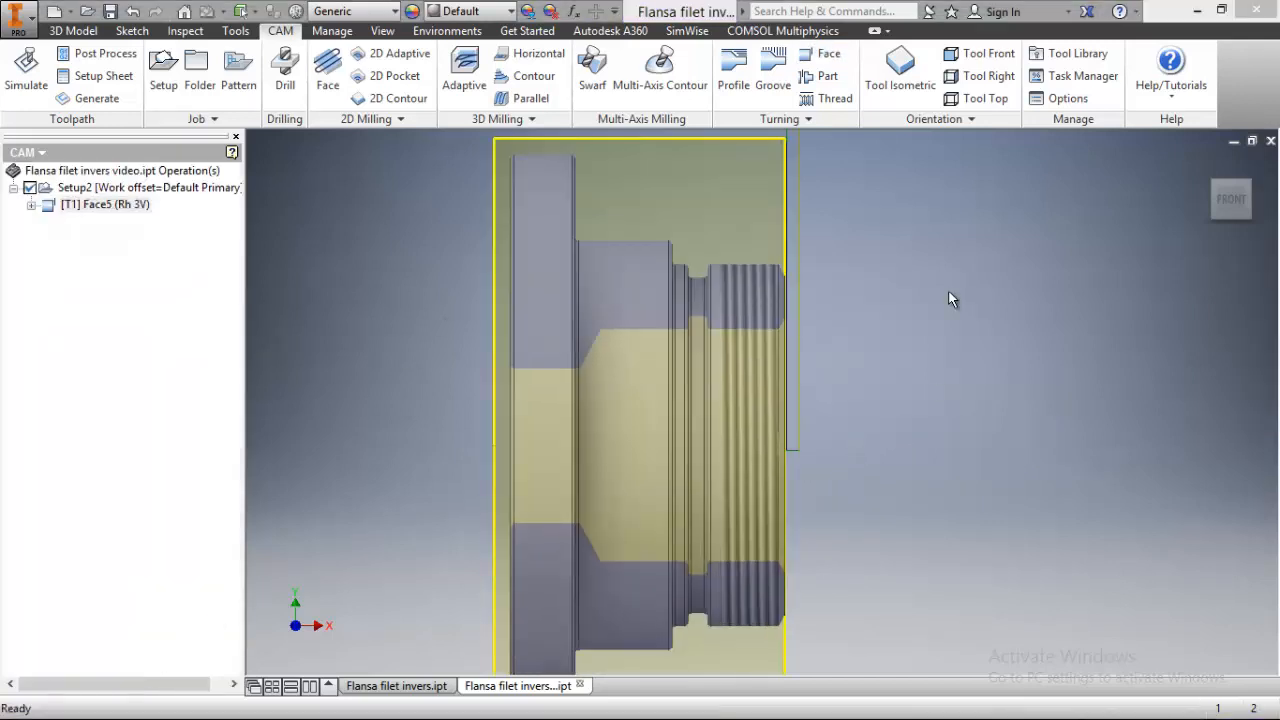
click(733, 70)
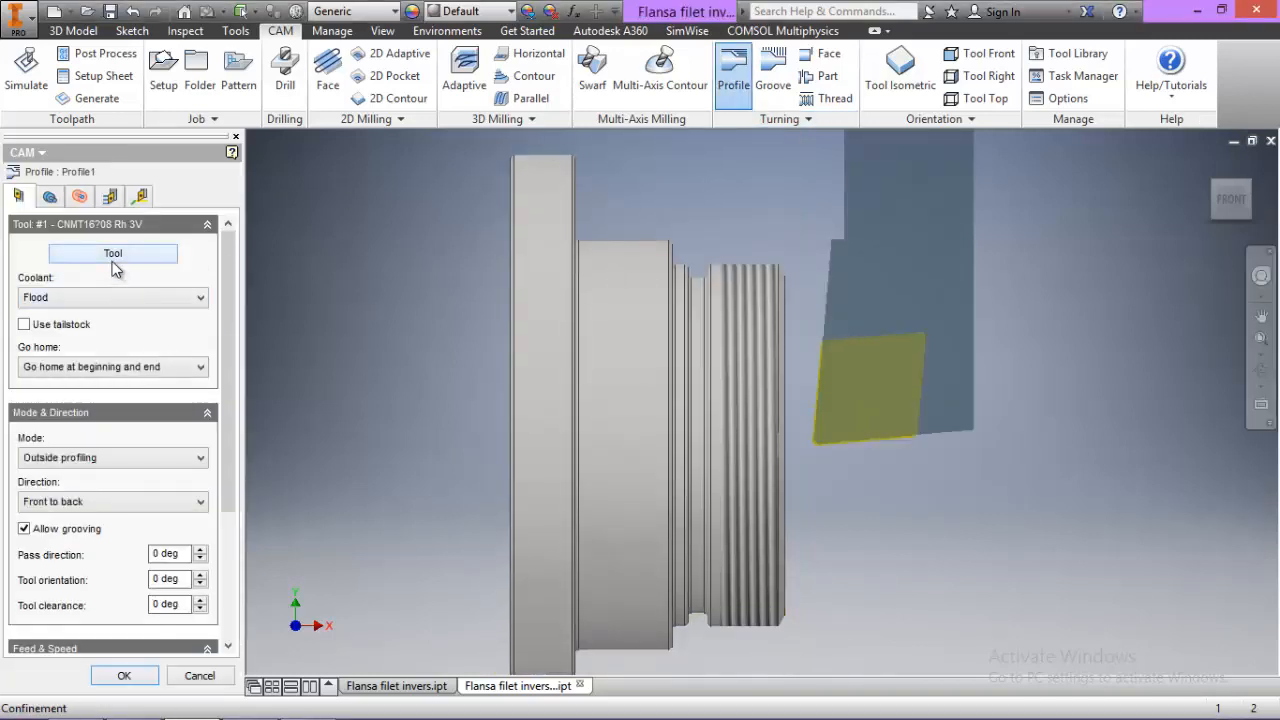
click(160, 253)
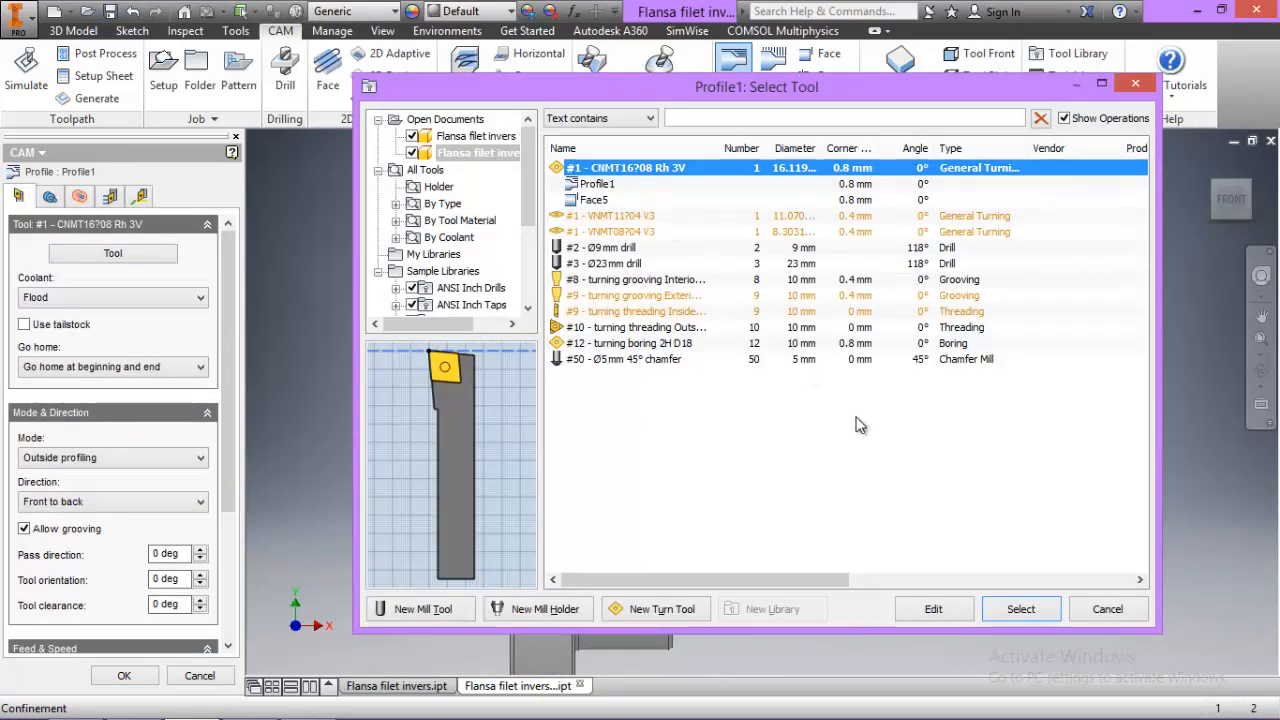
click(1021, 609)
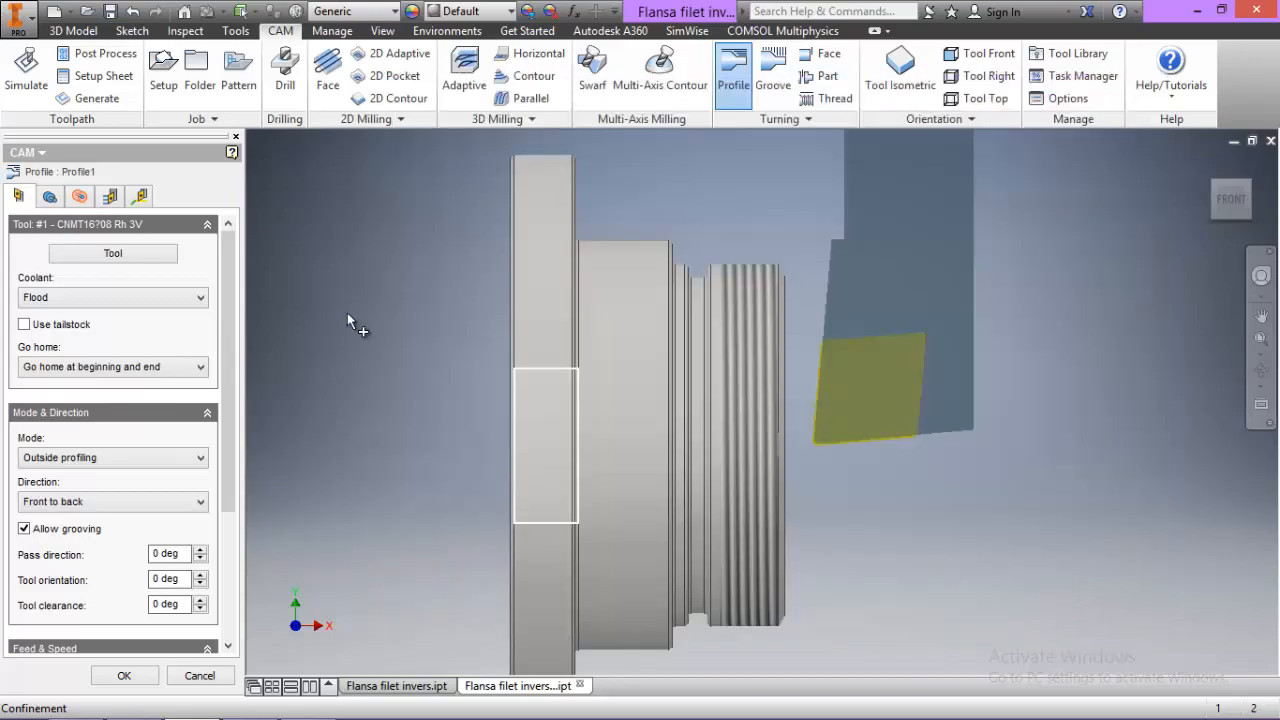
Confine the profile operation between the threaded end face and the flange's back face, with a backside stock offset of -8 mm
click(49, 196)
click(18, 225)
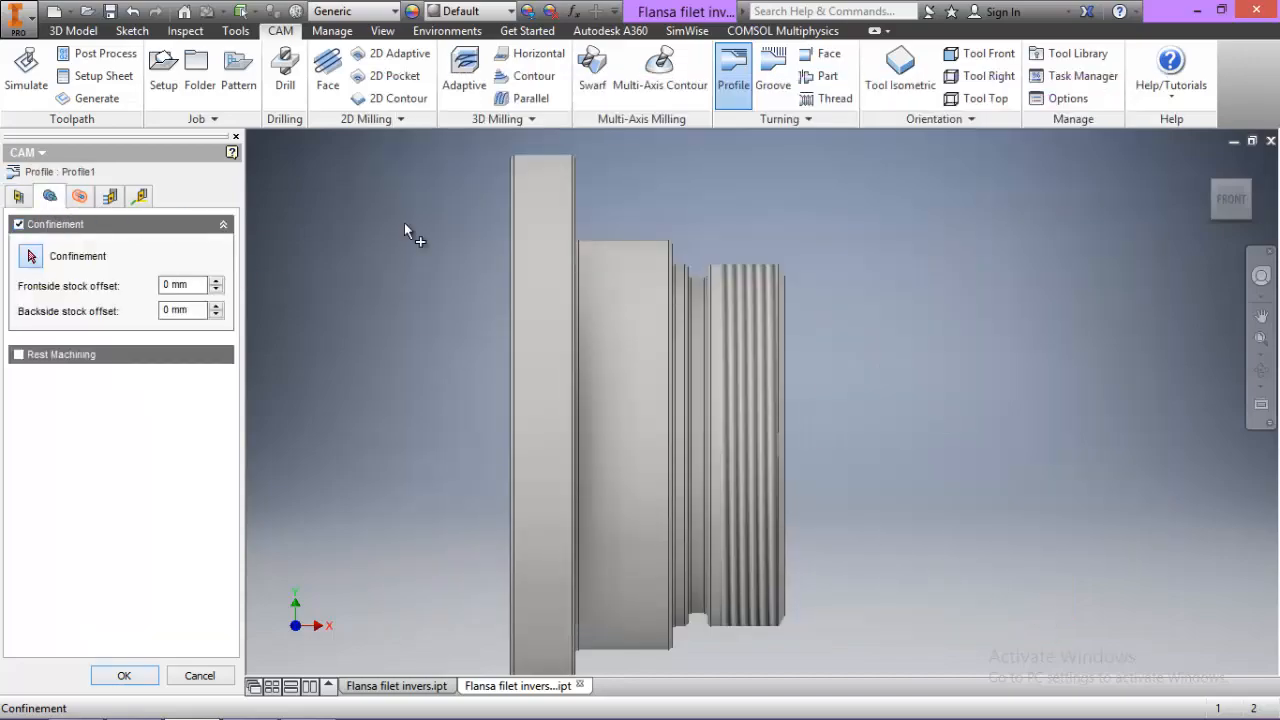
click(786, 300)
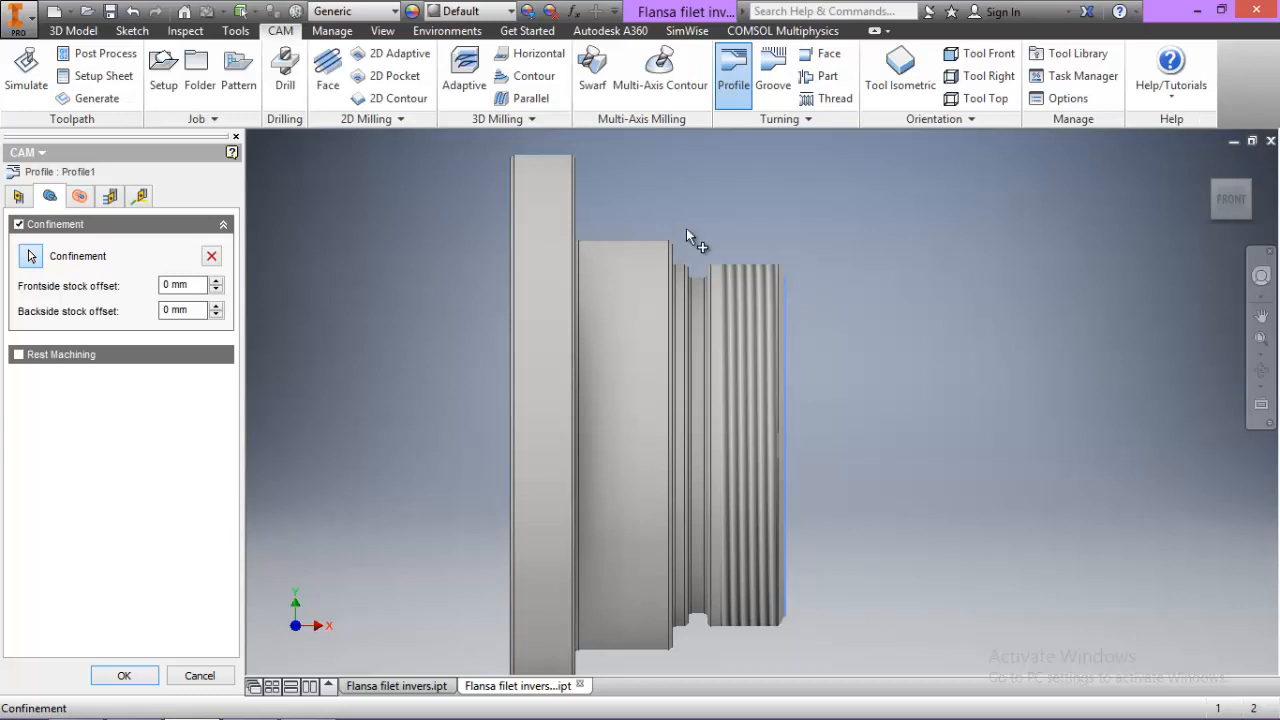
click(510, 195)
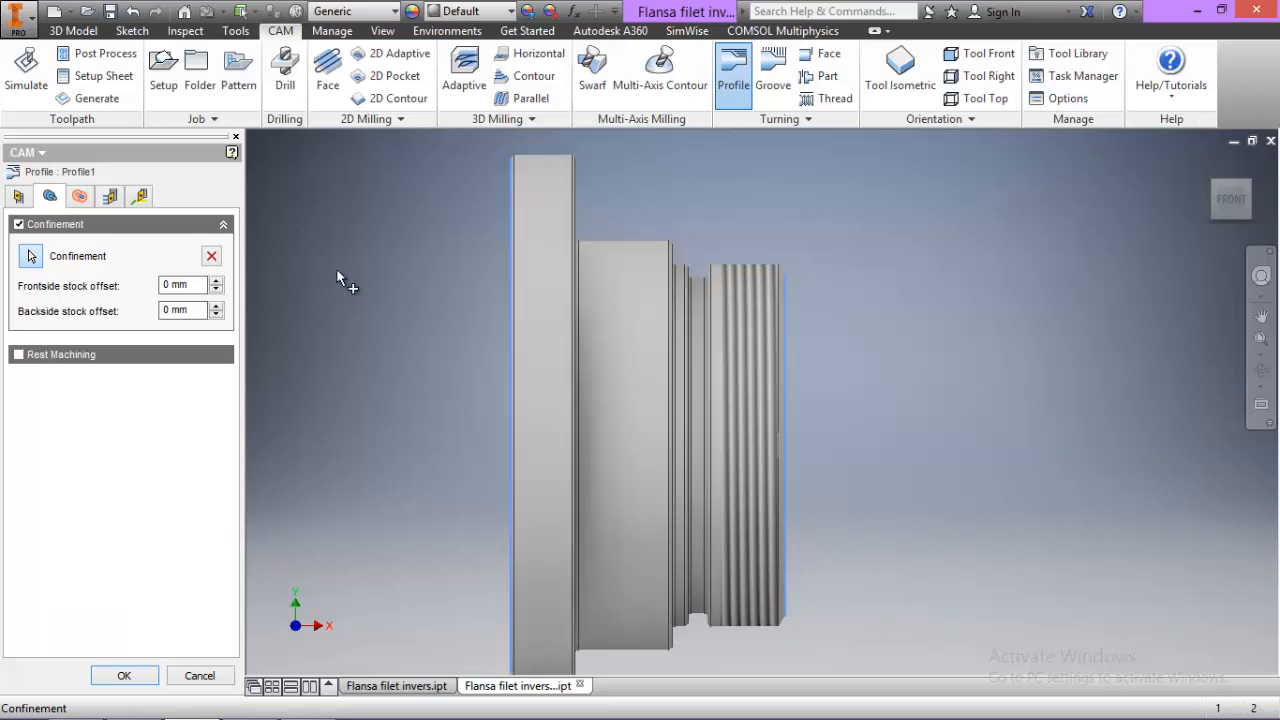
double_click(165, 312)
key(BackSpace)
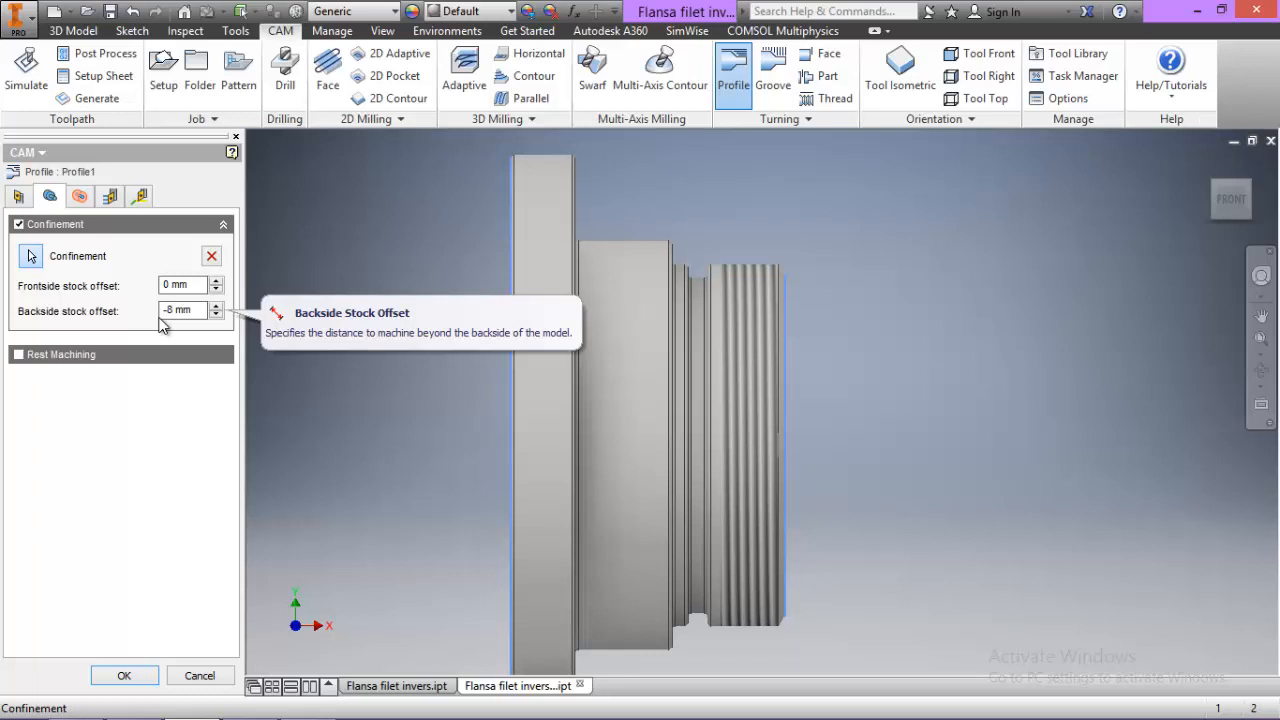
Set the profile operation's clearance offset from the stock OD to 5 mm
click(79, 197)
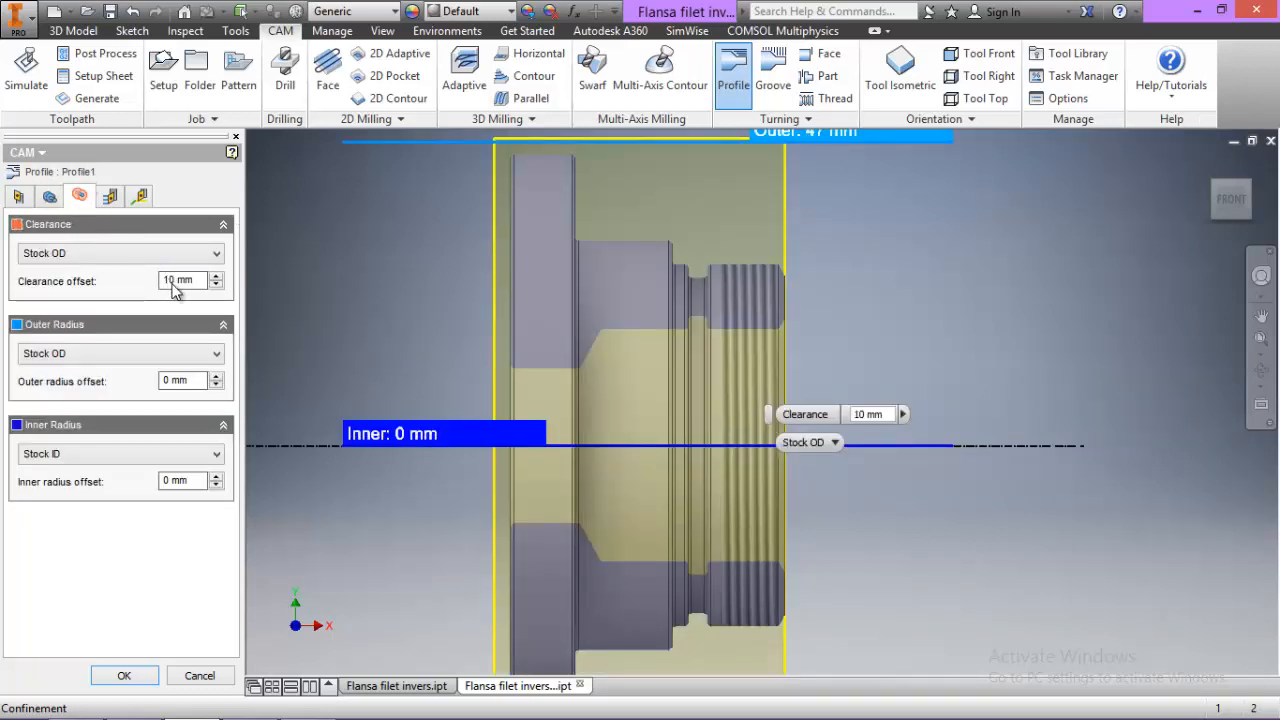
drag(175, 284, 163, 284)
text(5)
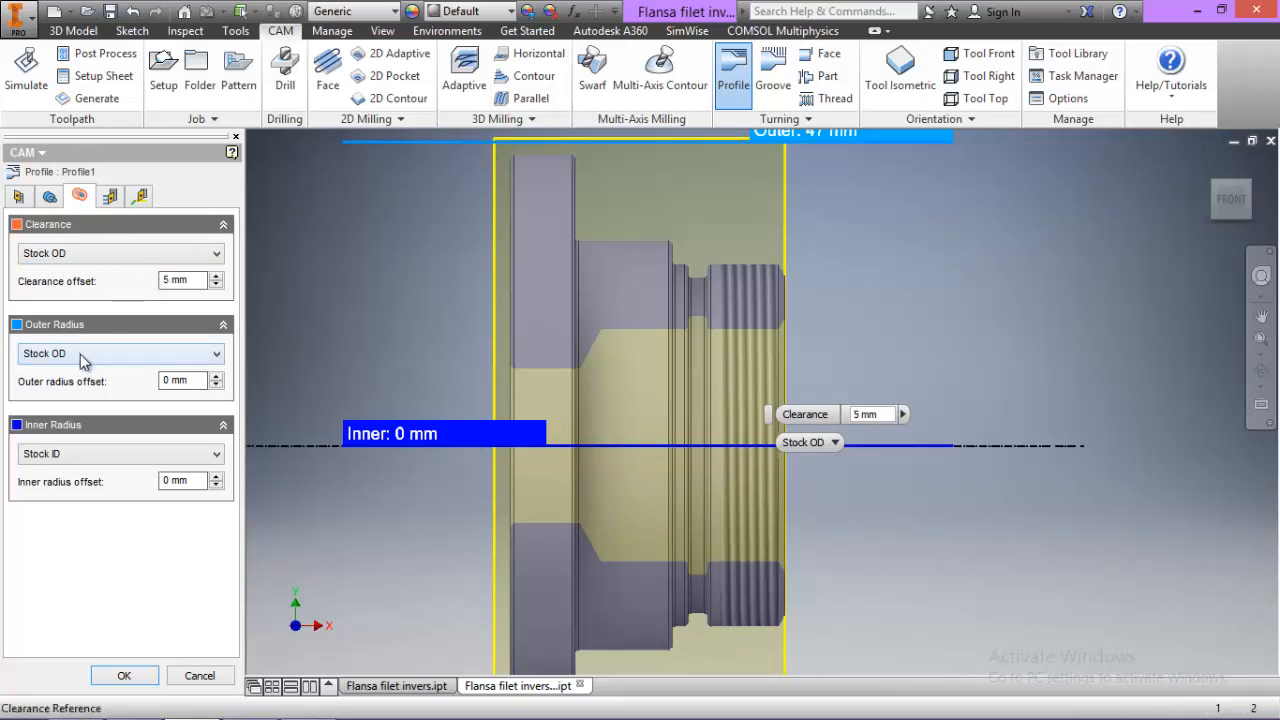
Define the profile operation's inner radius by Selection, using the outer chamfer at the threaded end as reference
click(102, 456)
click(96, 542)
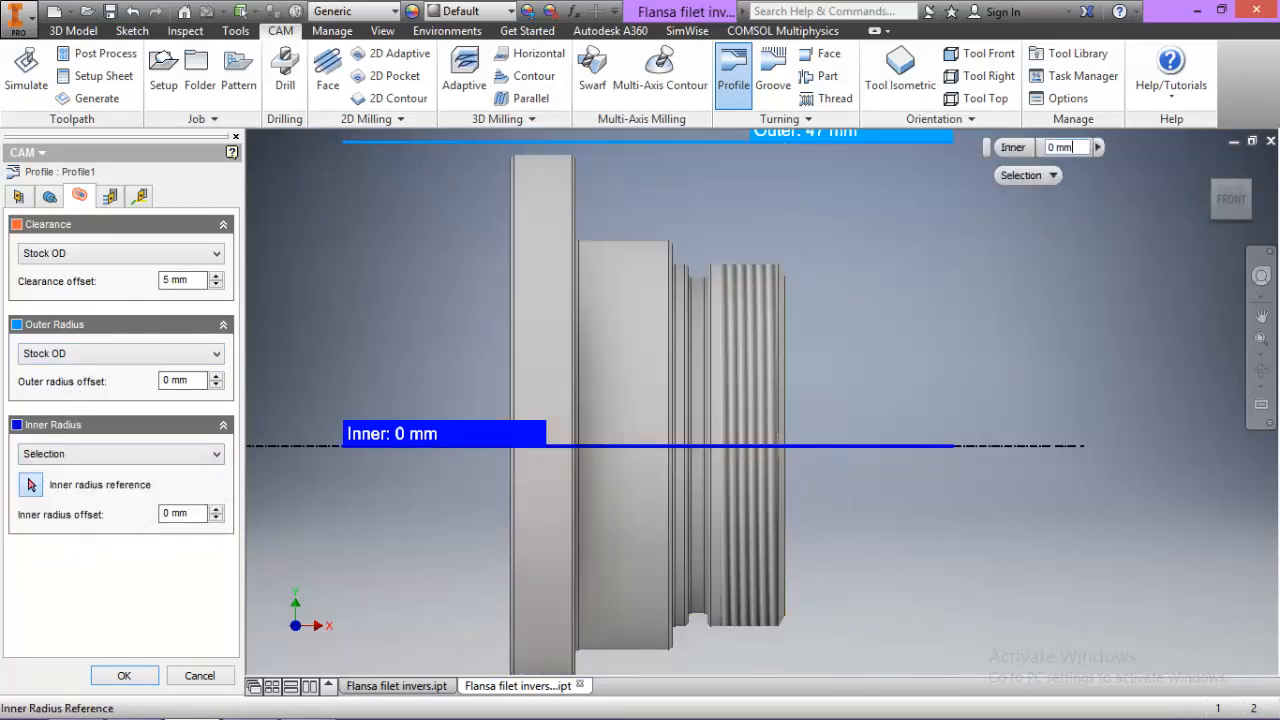
click(1261, 370)
drag(944, 390, 1150, 372)
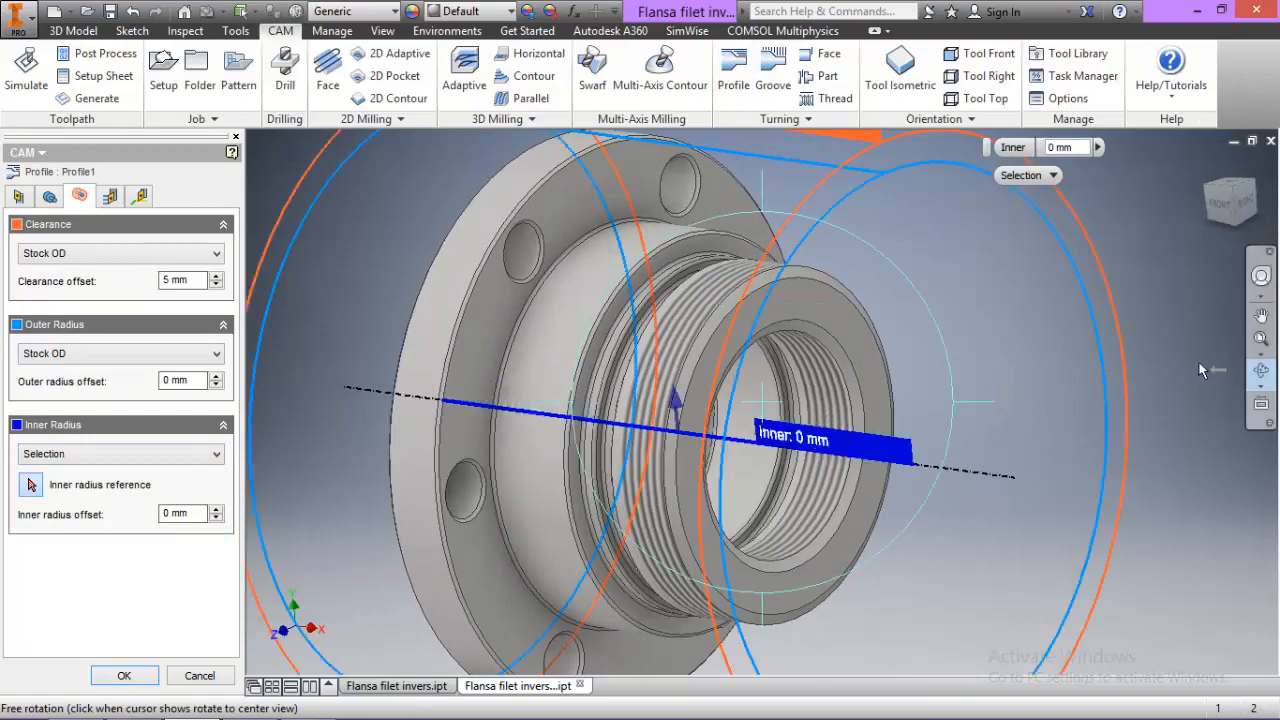
key(Escape)
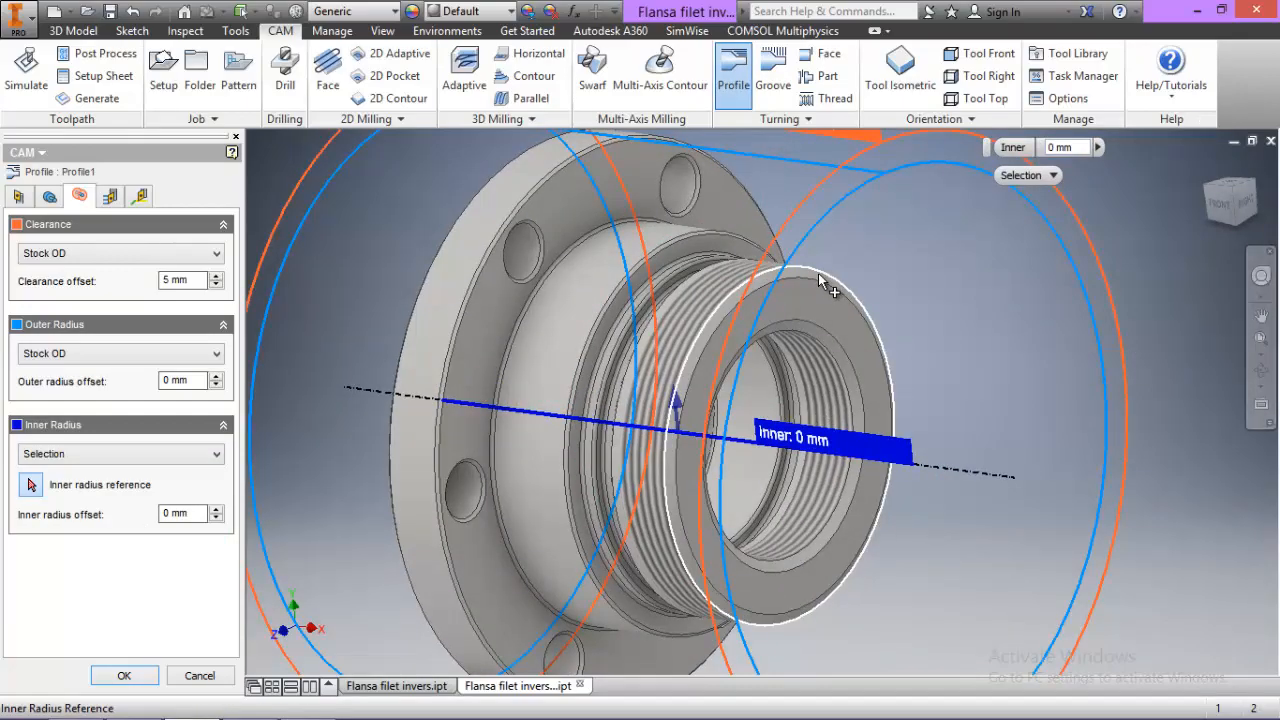
scroll(815, 278, up, 3)
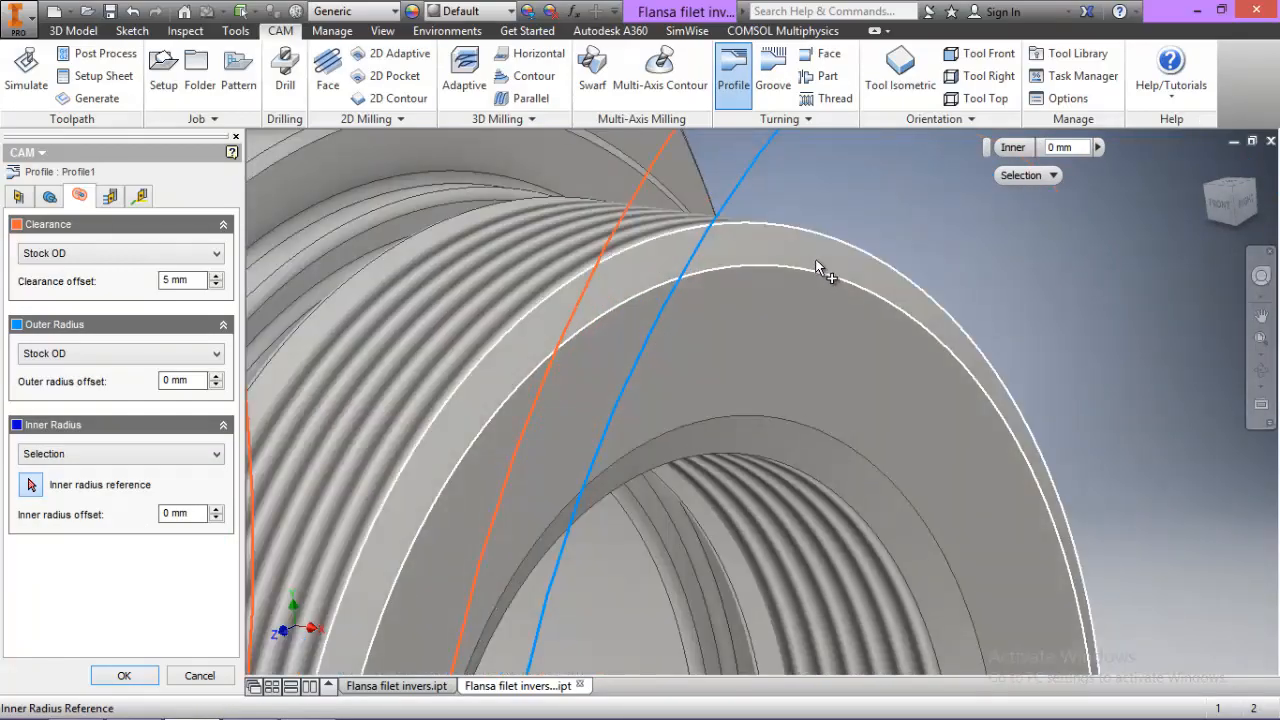
click(818, 270)
scroll(818, 270, down, 5)
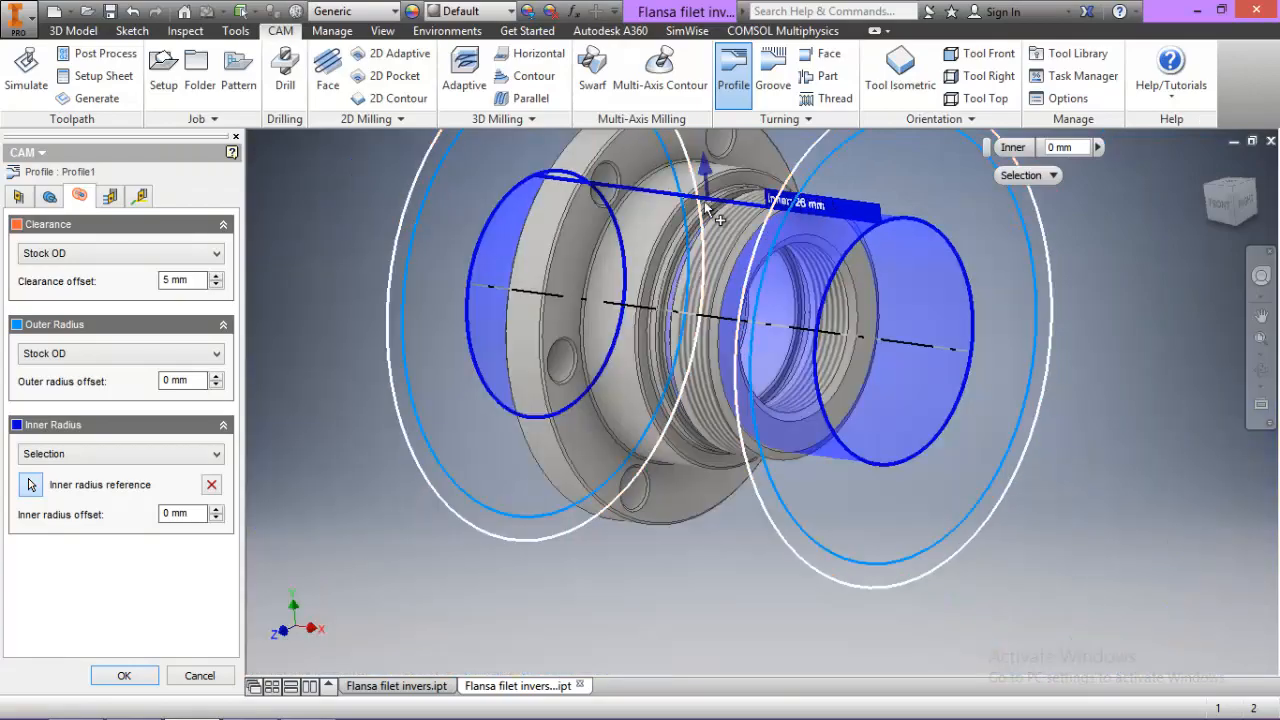
Disable finishing passes for the profile operation and set the maximum roughing stepdown to 1.5 mm
click(110, 196)
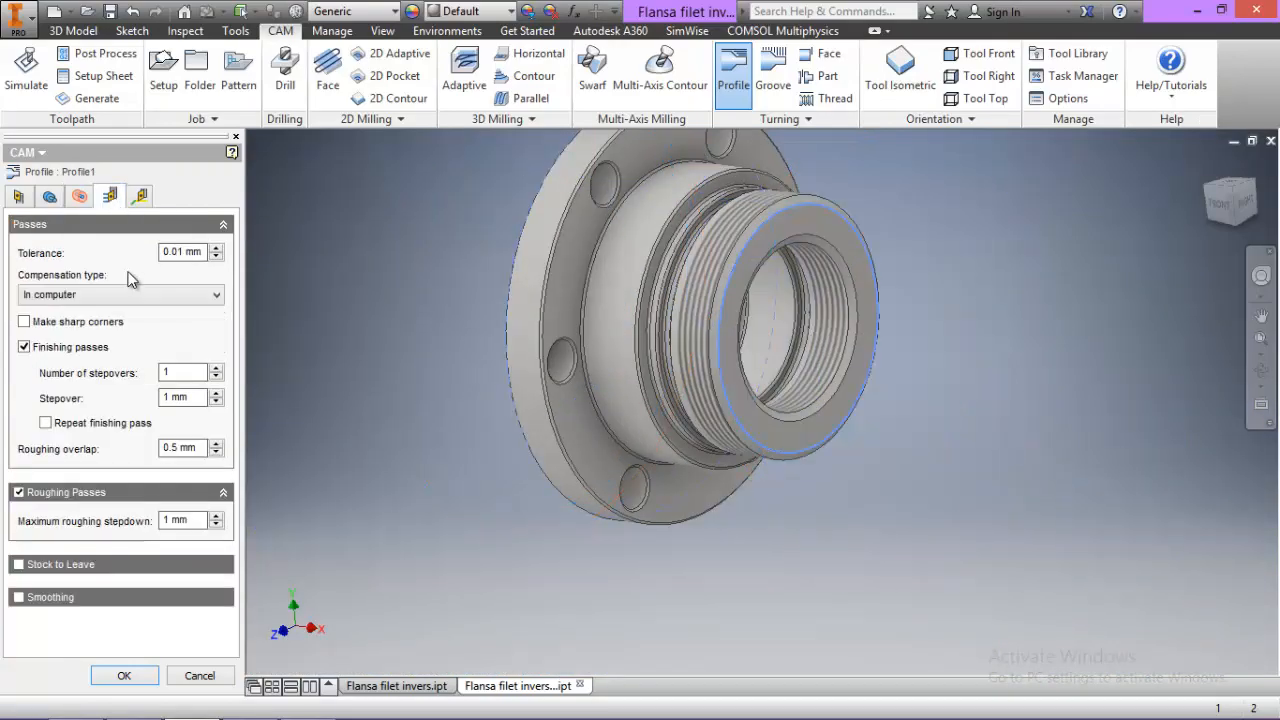
click(24, 347)
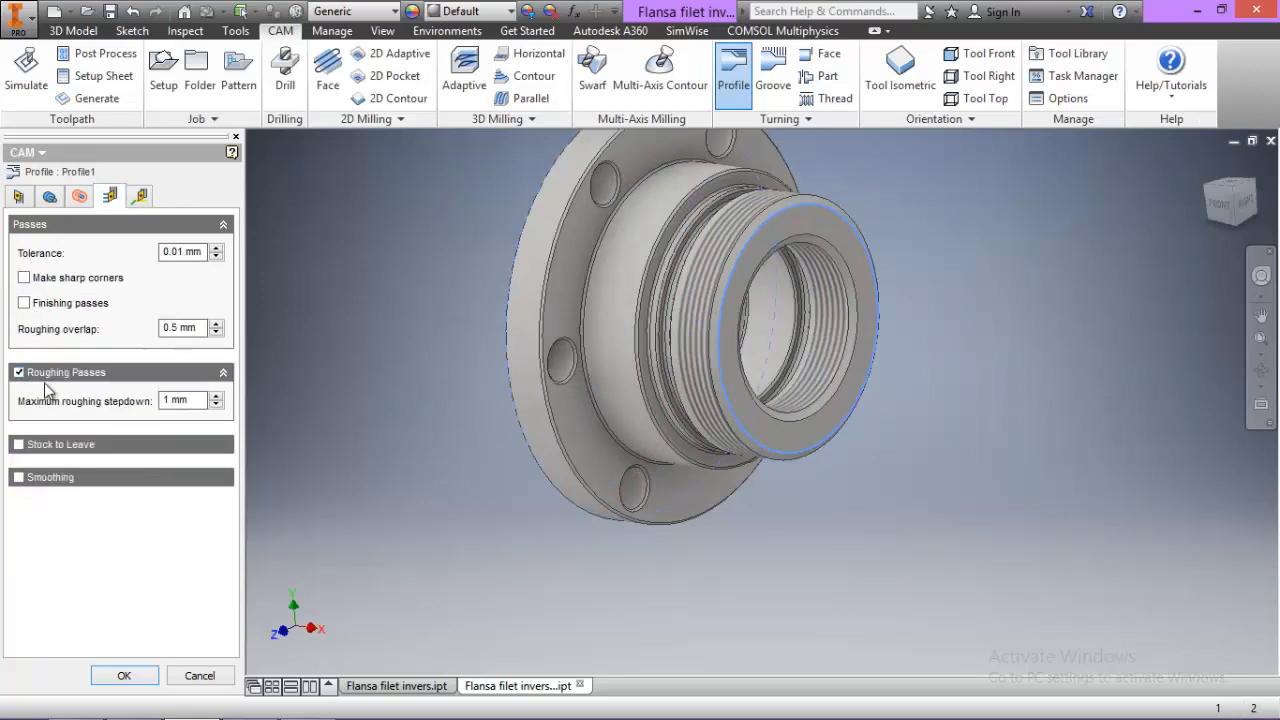
click(169, 400)
text(.5)
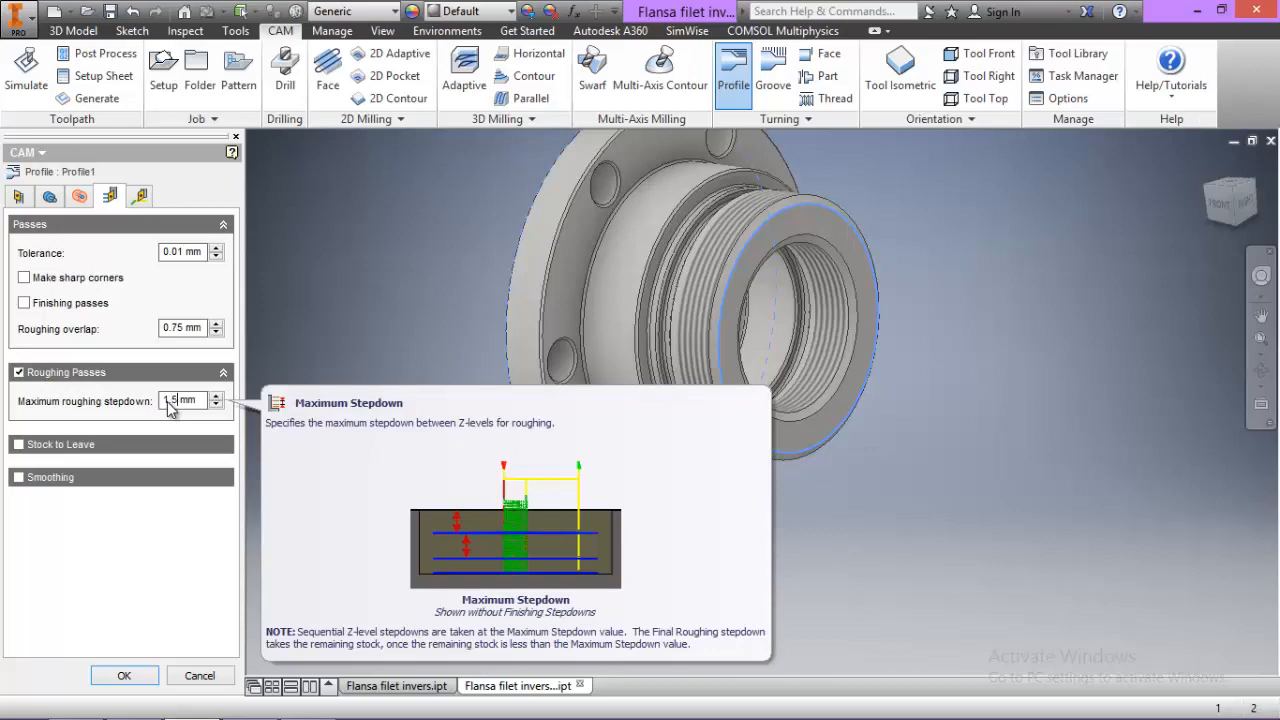
Enable stock to leave for the profile operation with 0.2 mm radially and axially
click(18, 444)
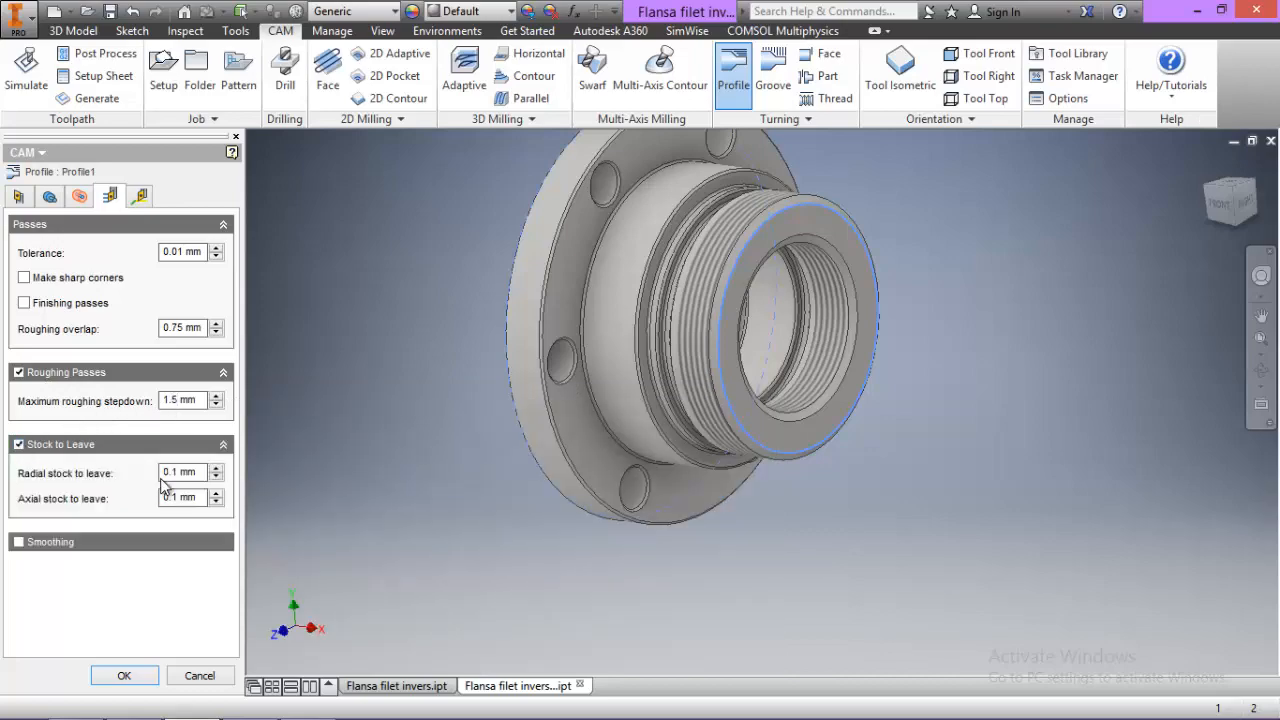
mouse_move(174, 478)
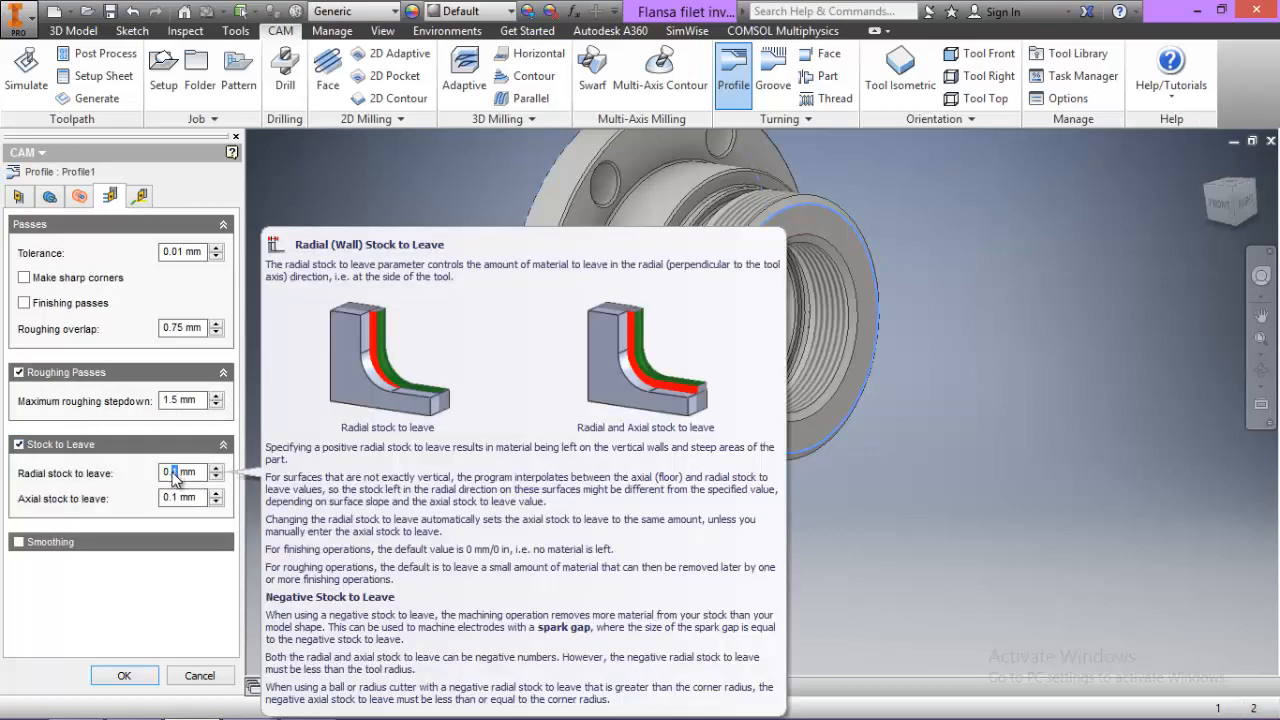
text(2)
drag(179, 498, 172, 498)
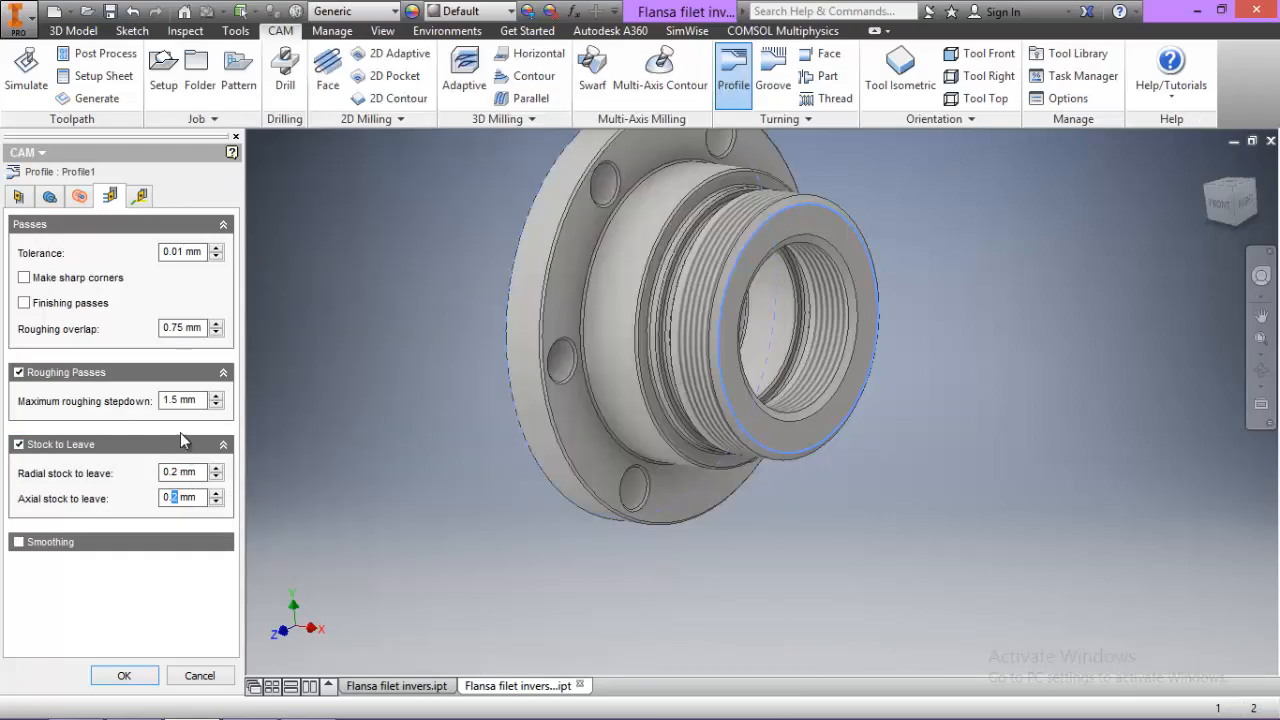
Set the profile operation's linear lead-in angle to 0 deg, checking the part from the front view
click(140, 196)
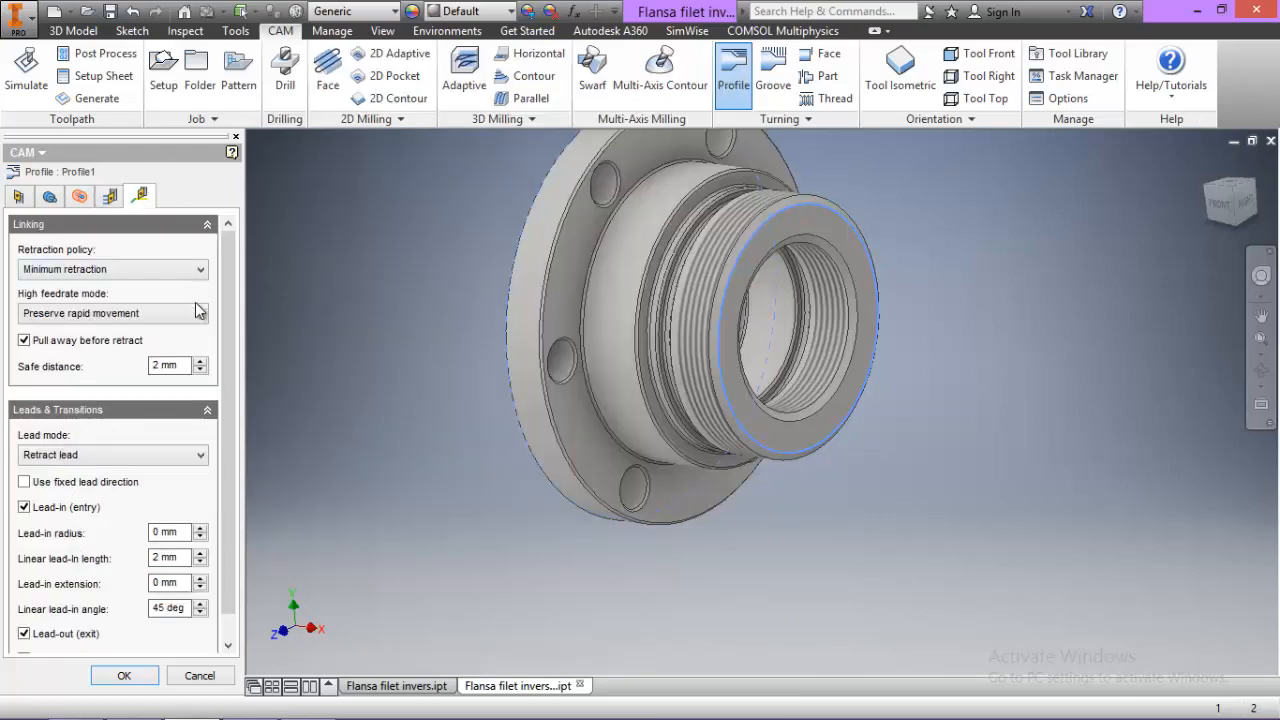
scroll(233, 360, down, 2)
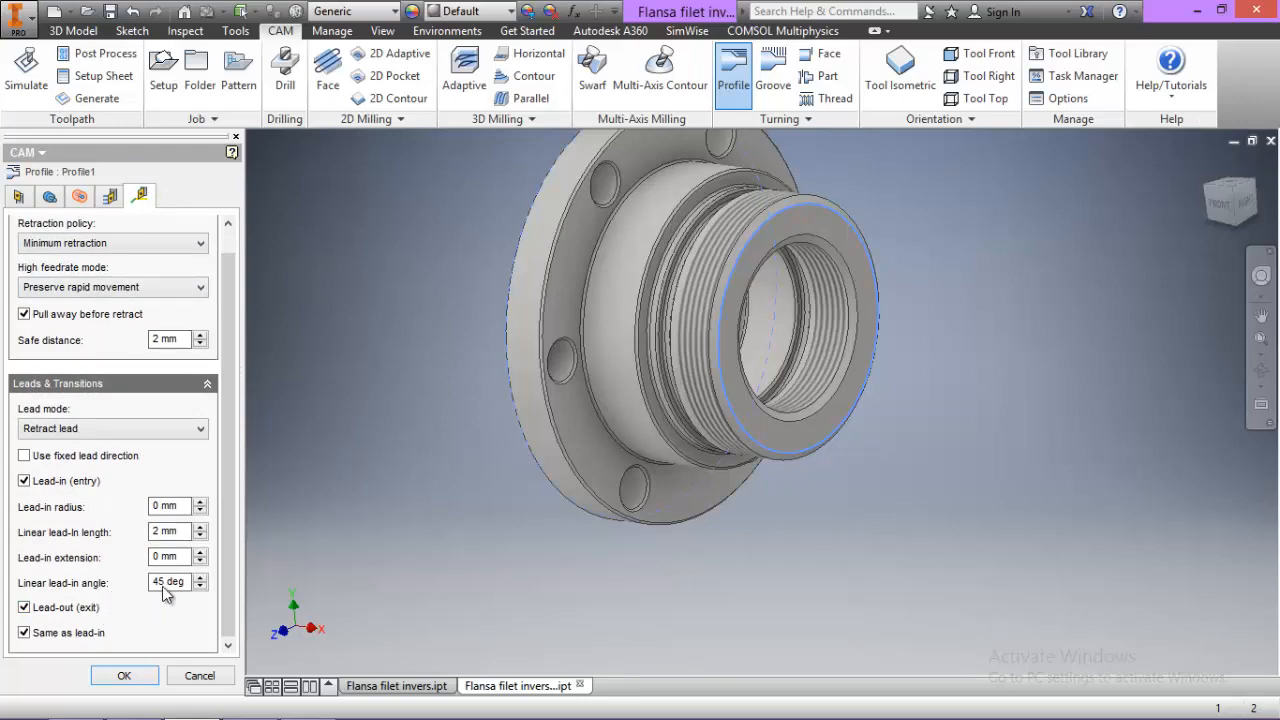
click(1222, 207)
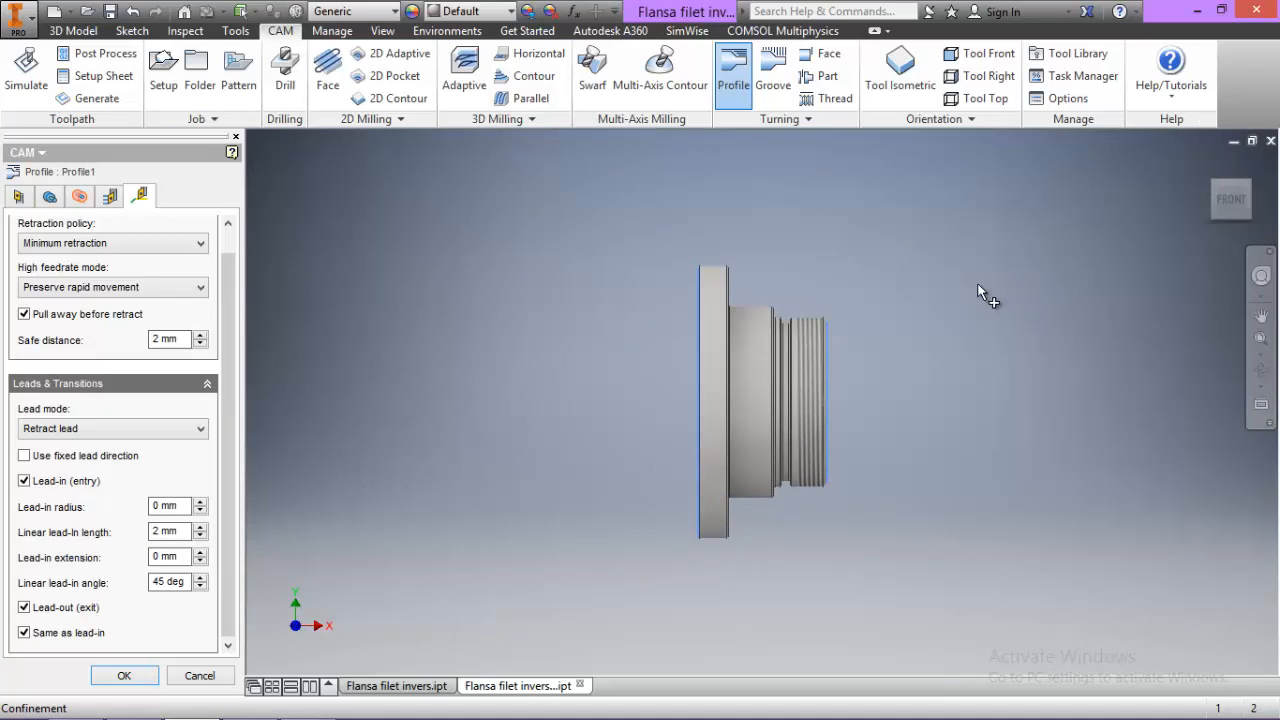
double_click(157, 582)
text(0)
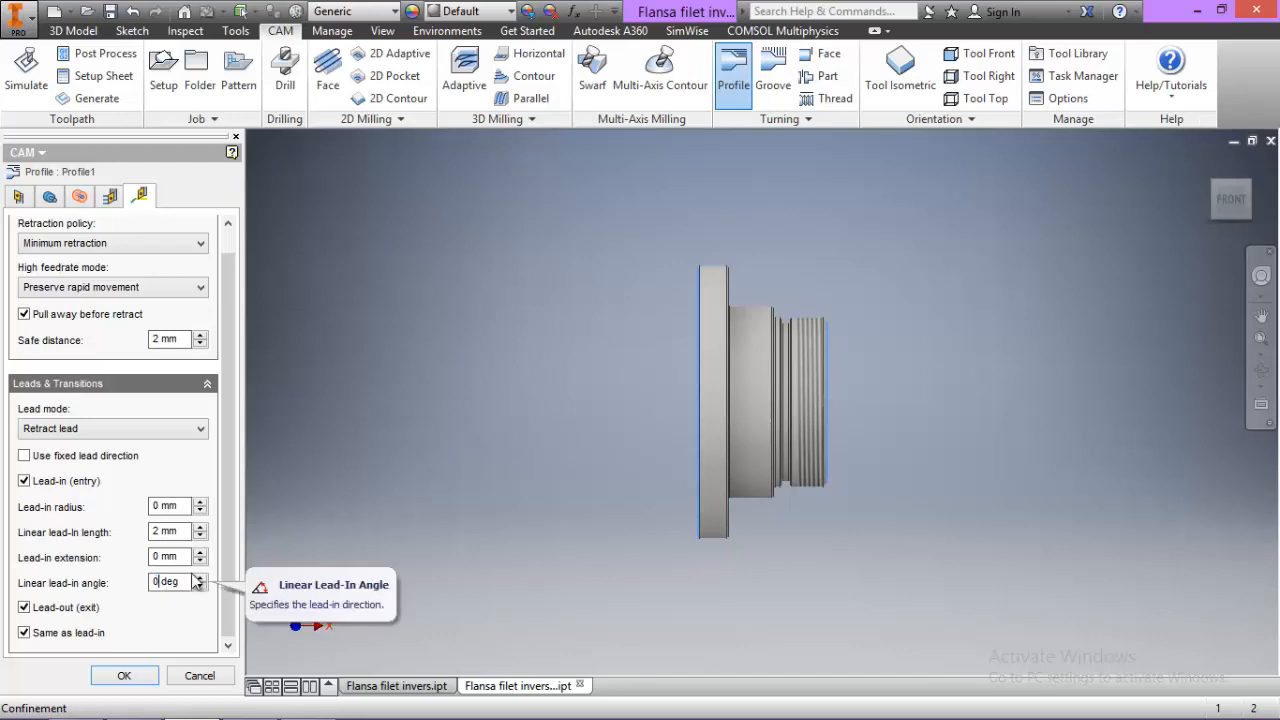
Make the profile operation's lead-out independent of the lead-in, set its linear lead-out angle to 0 deg and generate the toolpath
click(24, 632)
drag(230, 533, 228, 628)
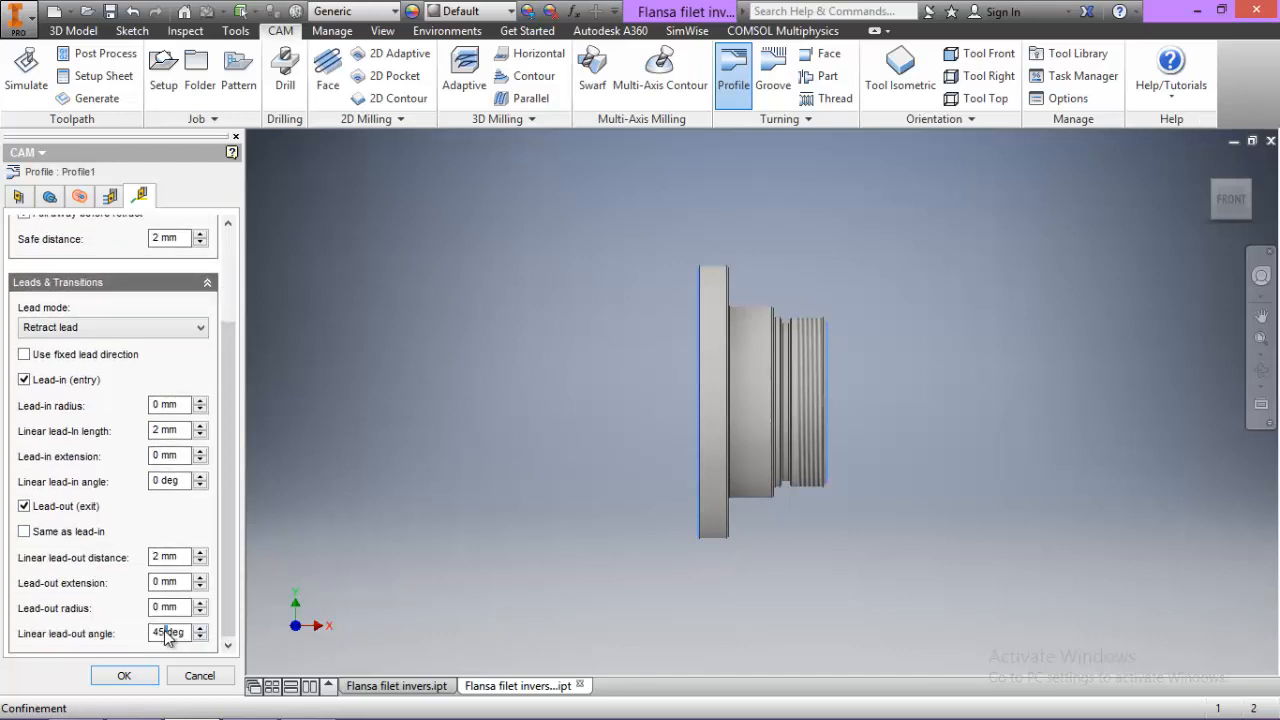
double_click(158, 634)
text(0)
click(120, 676)
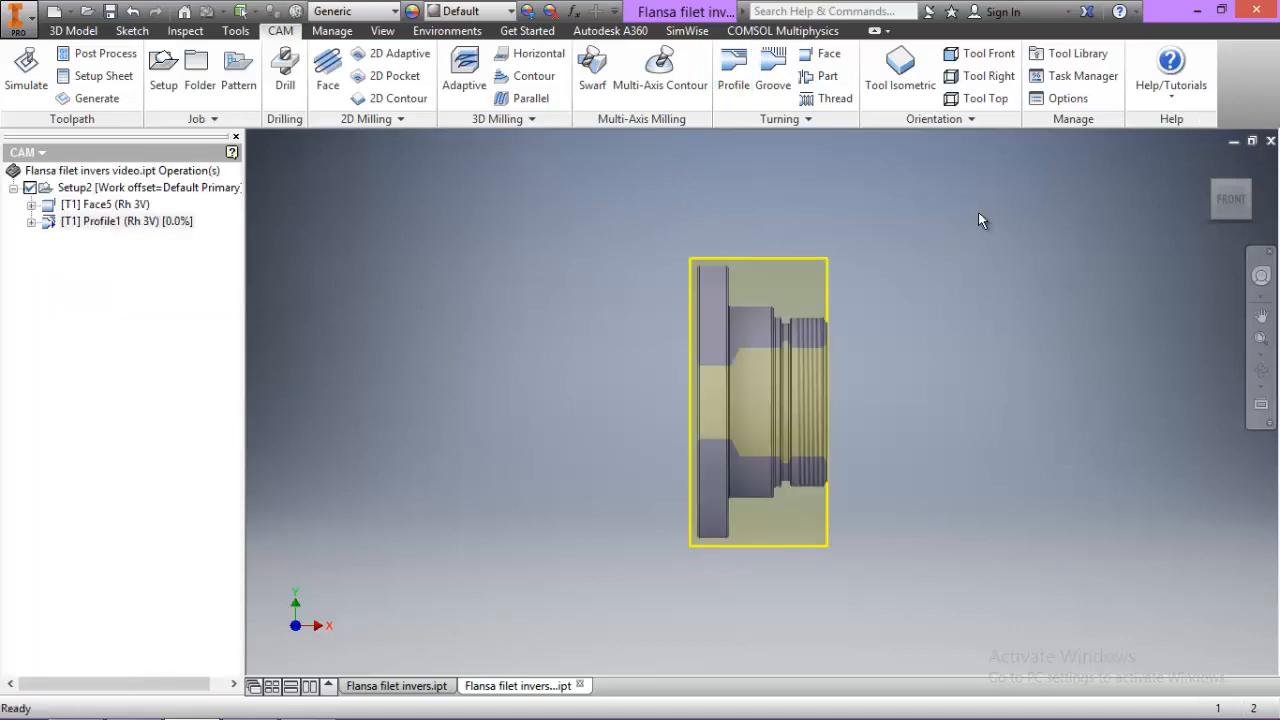
scroll(846, 249, up, 5)
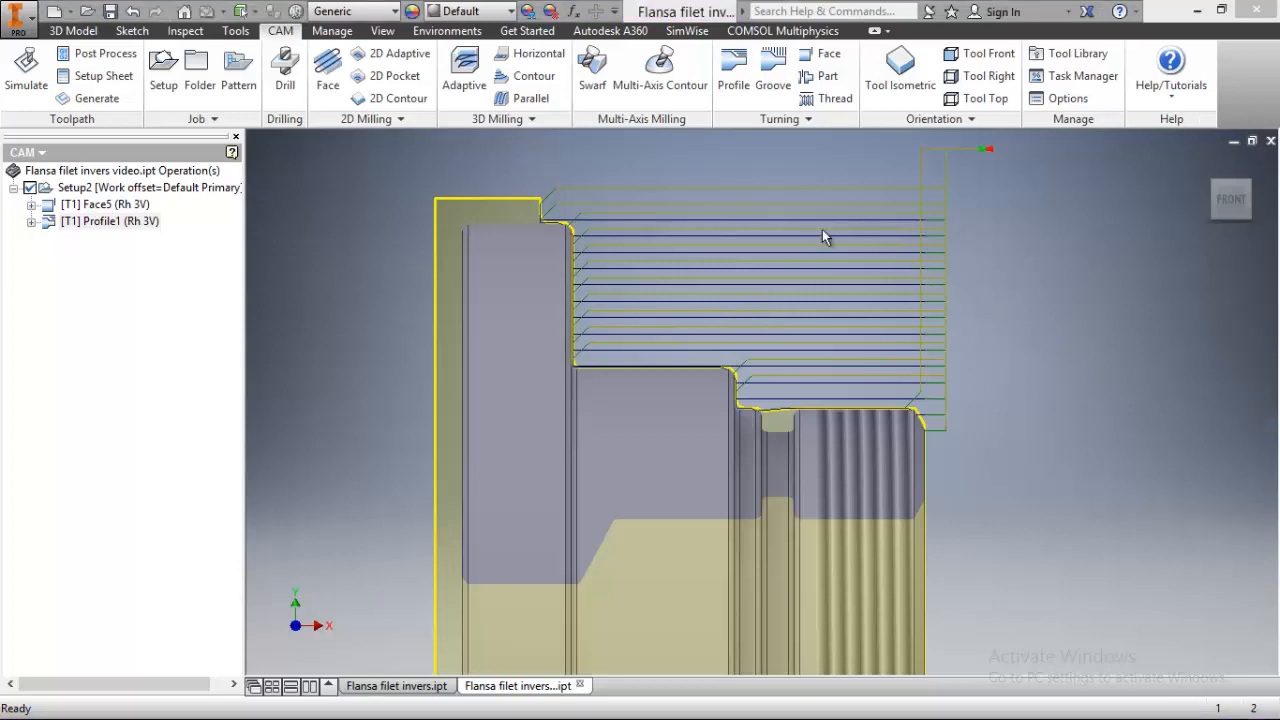
scroll(600, 226, down, 3)
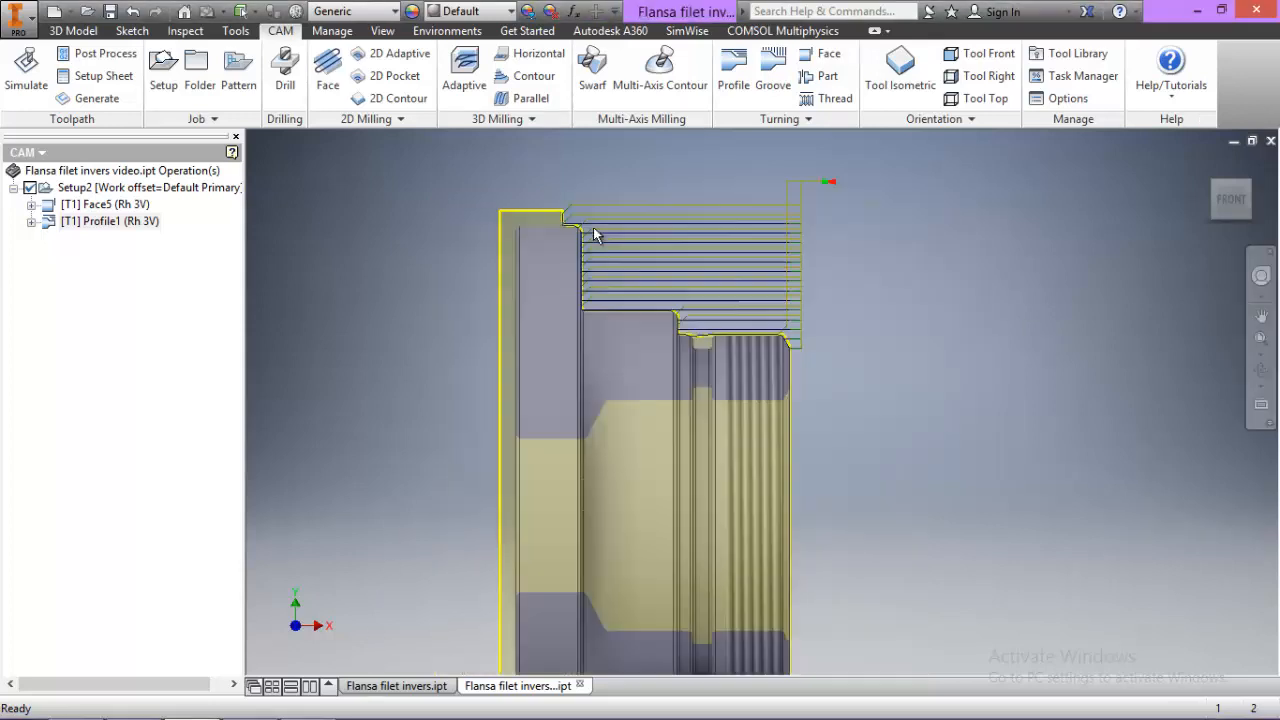
Cut the flange with a half section view along the origin's XY plane and return to the CAM operations tree
click(382, 30)
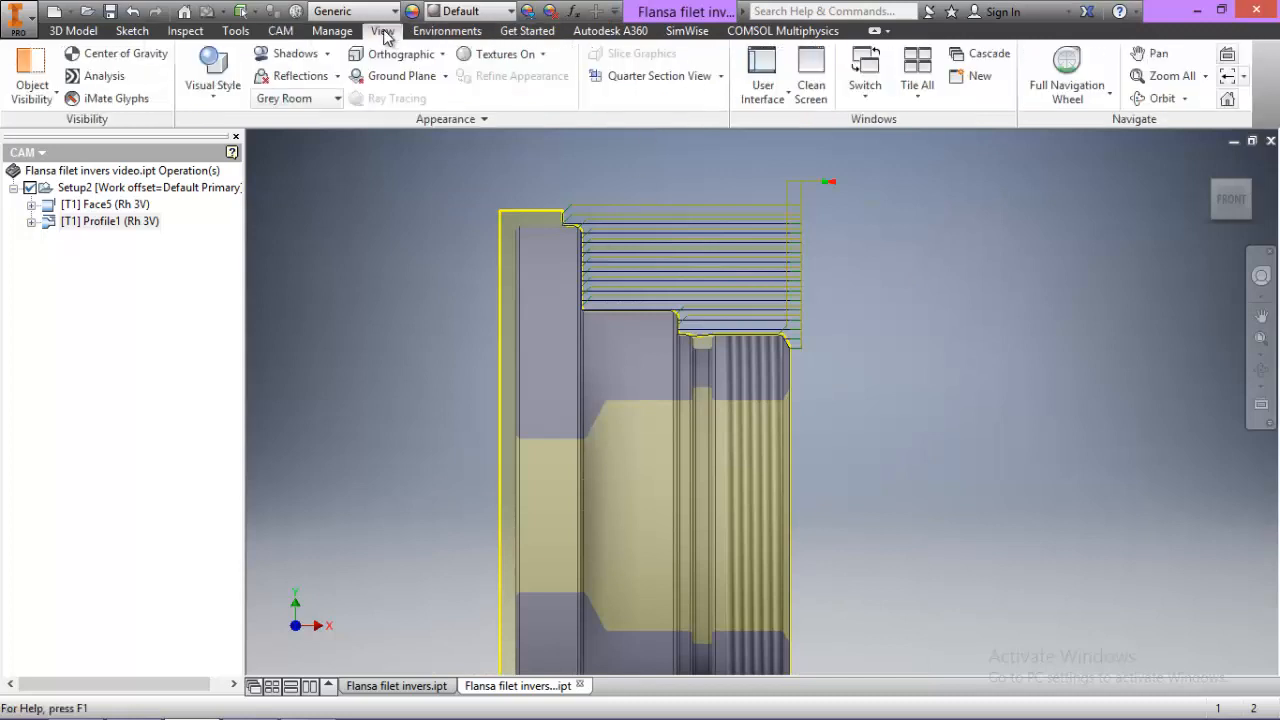
click(721, 77)
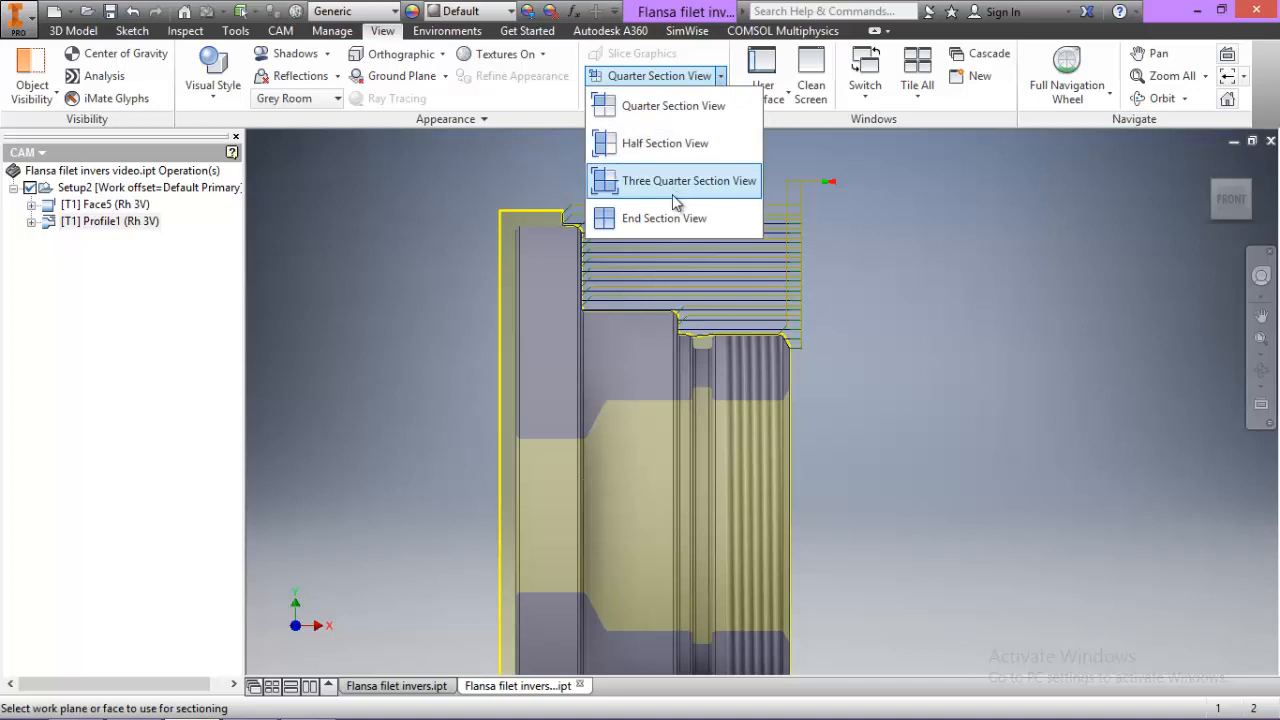
click(664, 150)
click(28, 152)
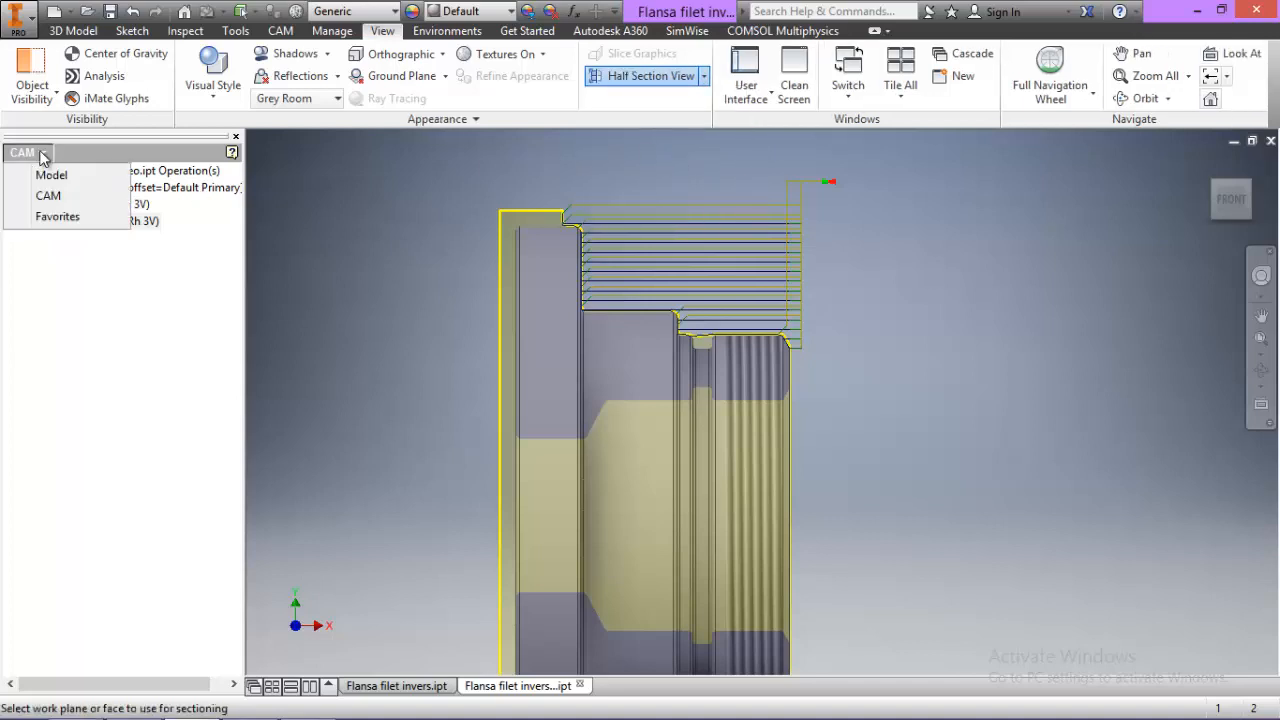
click(45, 178)
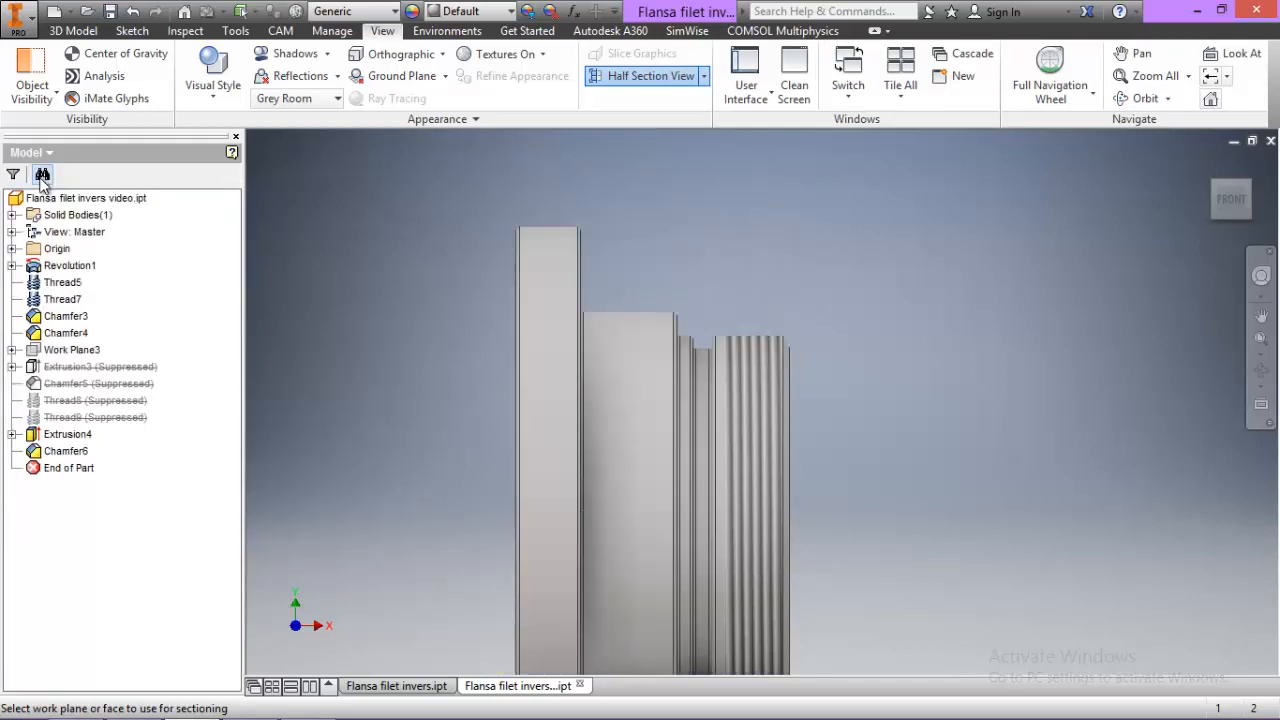
click(11, 248)
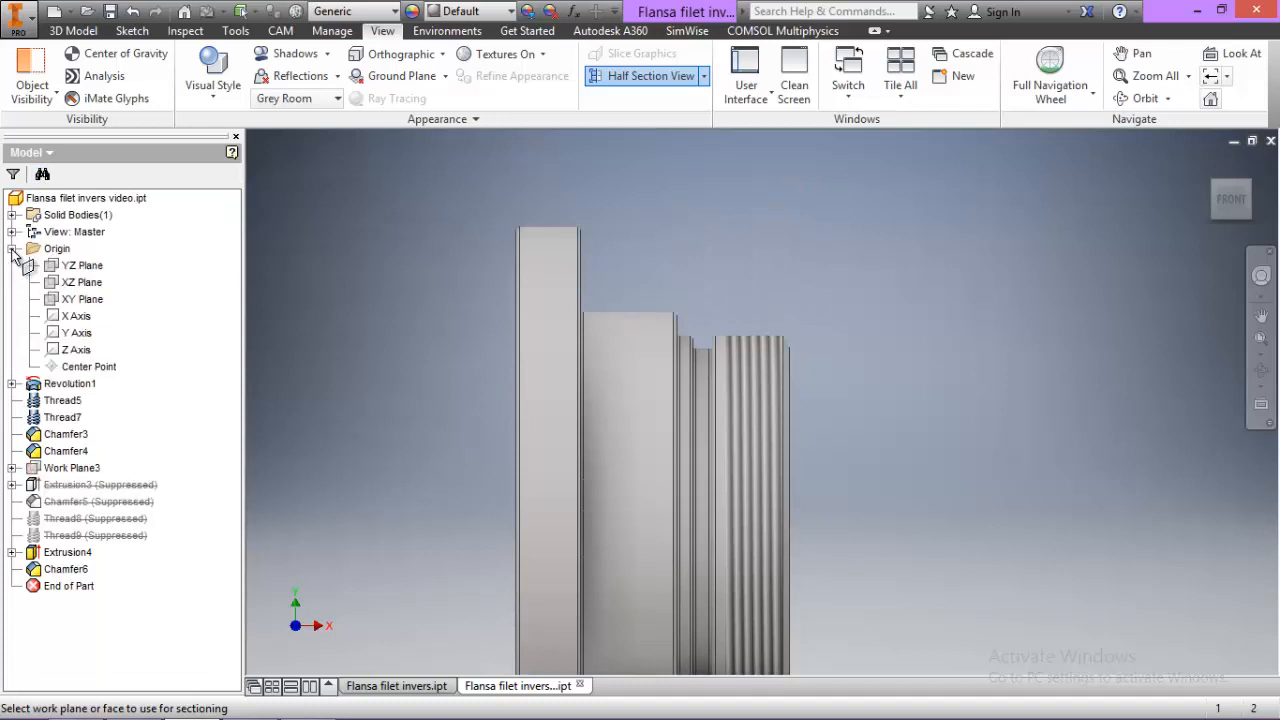
click(110, 300)
click(679, 553)
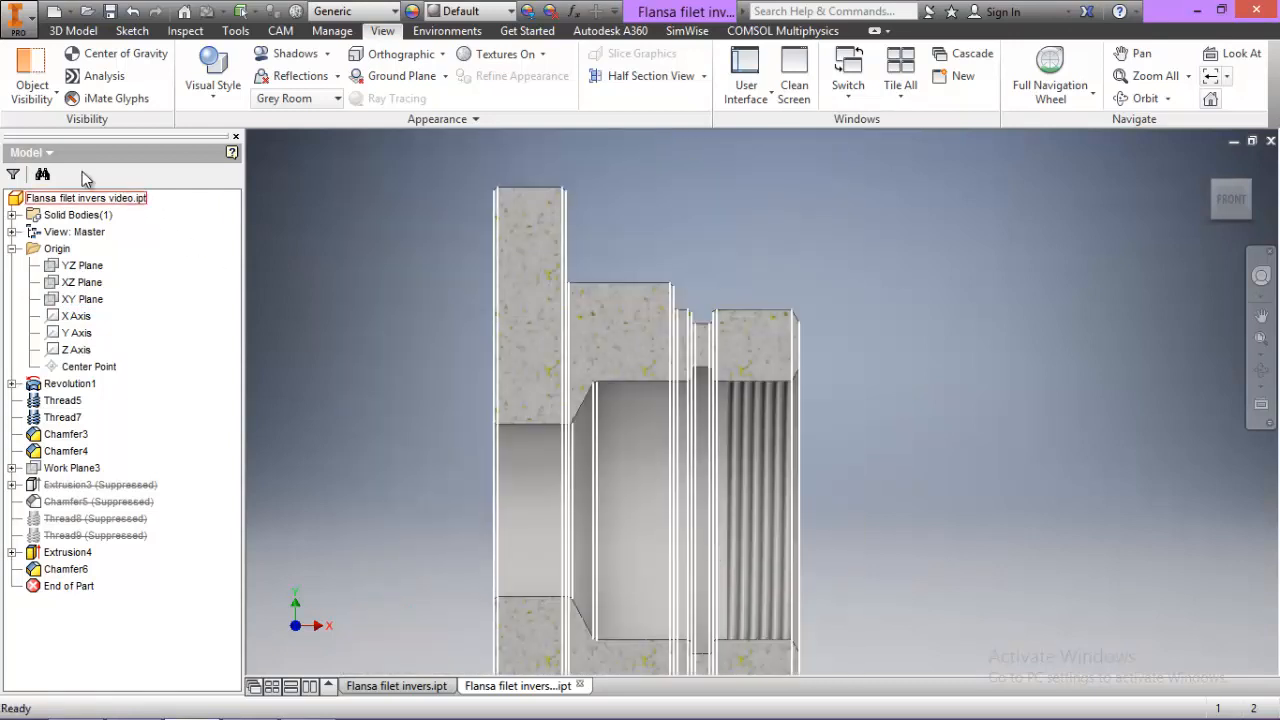
click(30, 152)
click(47, 188)
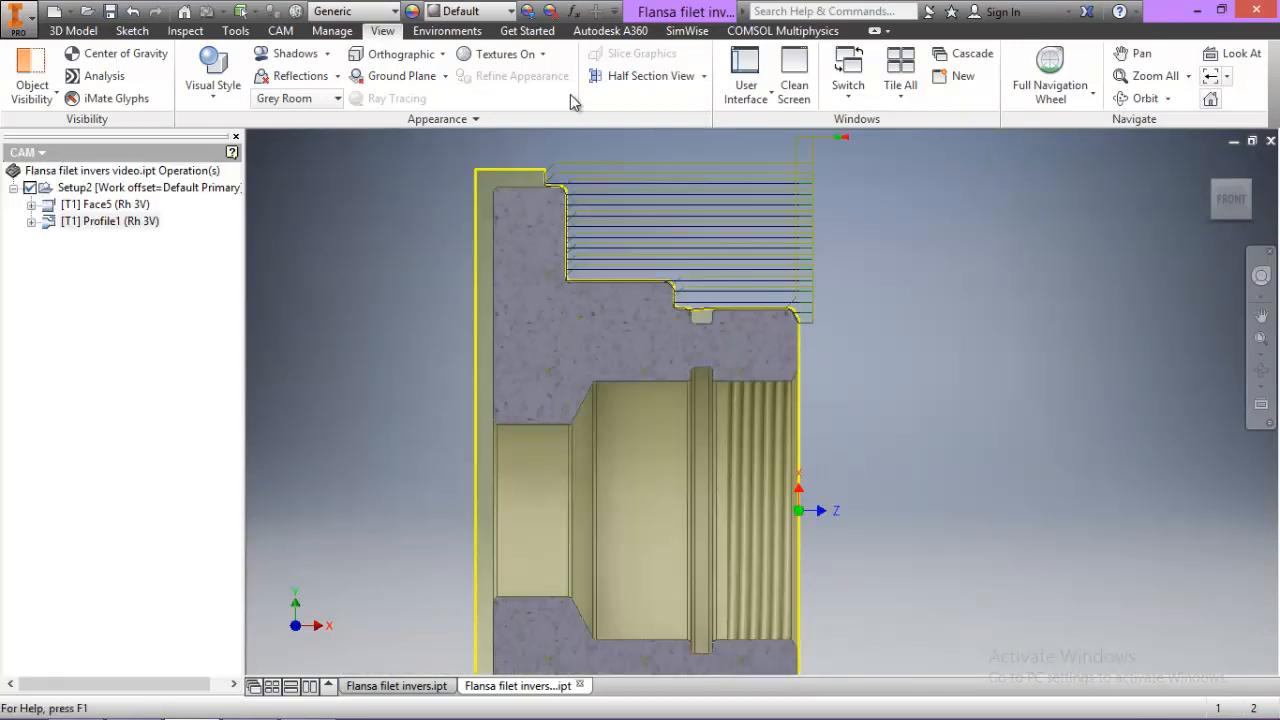
Start a drilling operation with tool #3, the Ø23 mm drill
click(280, 31)
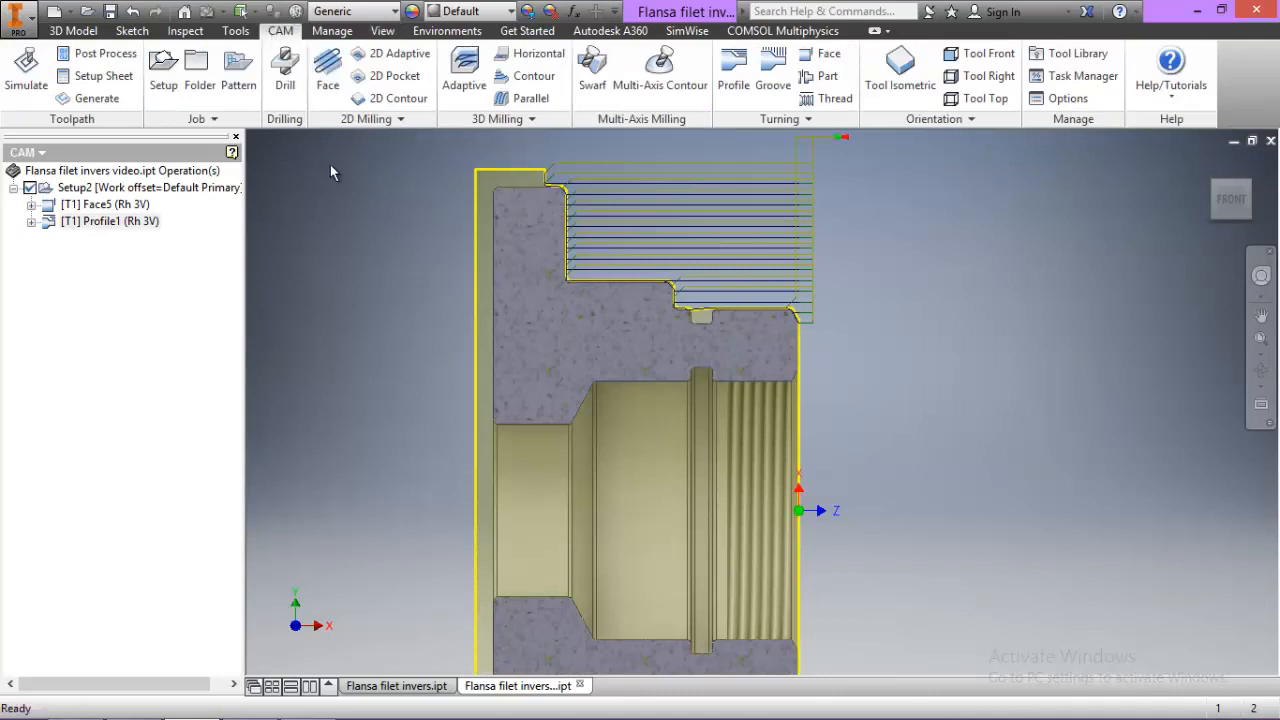
click(286, 85)
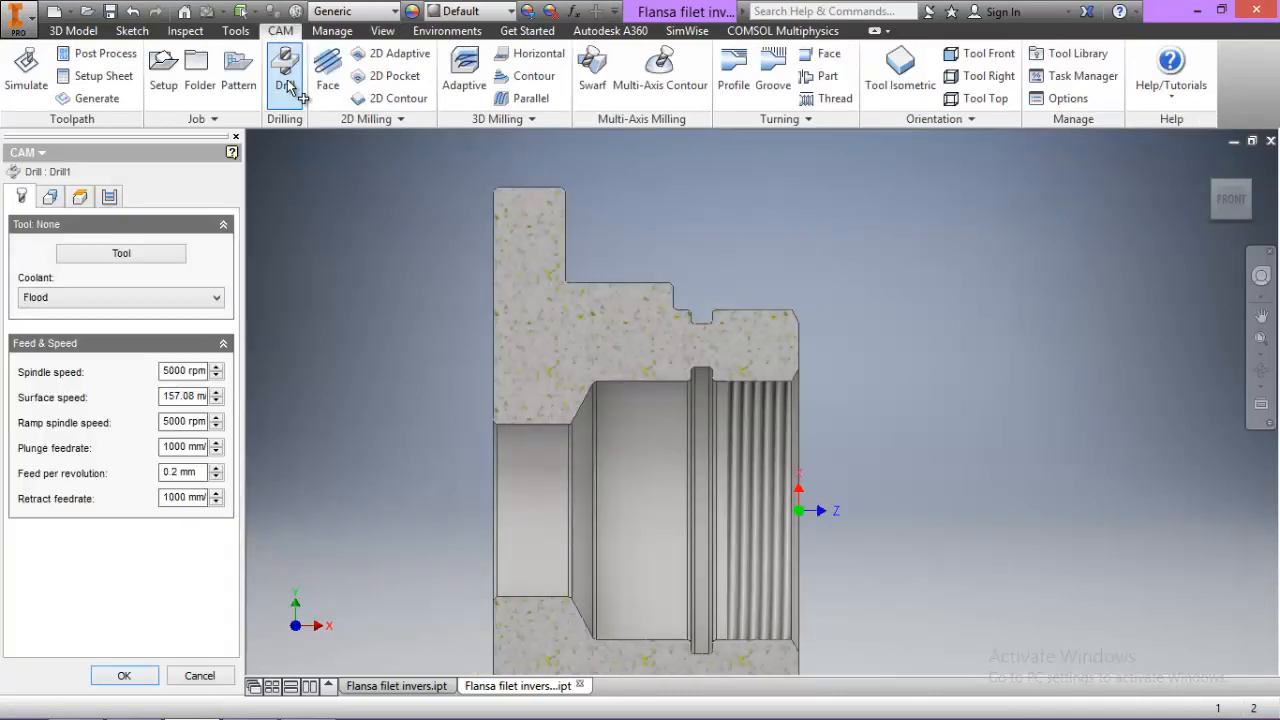
click(150, 252)
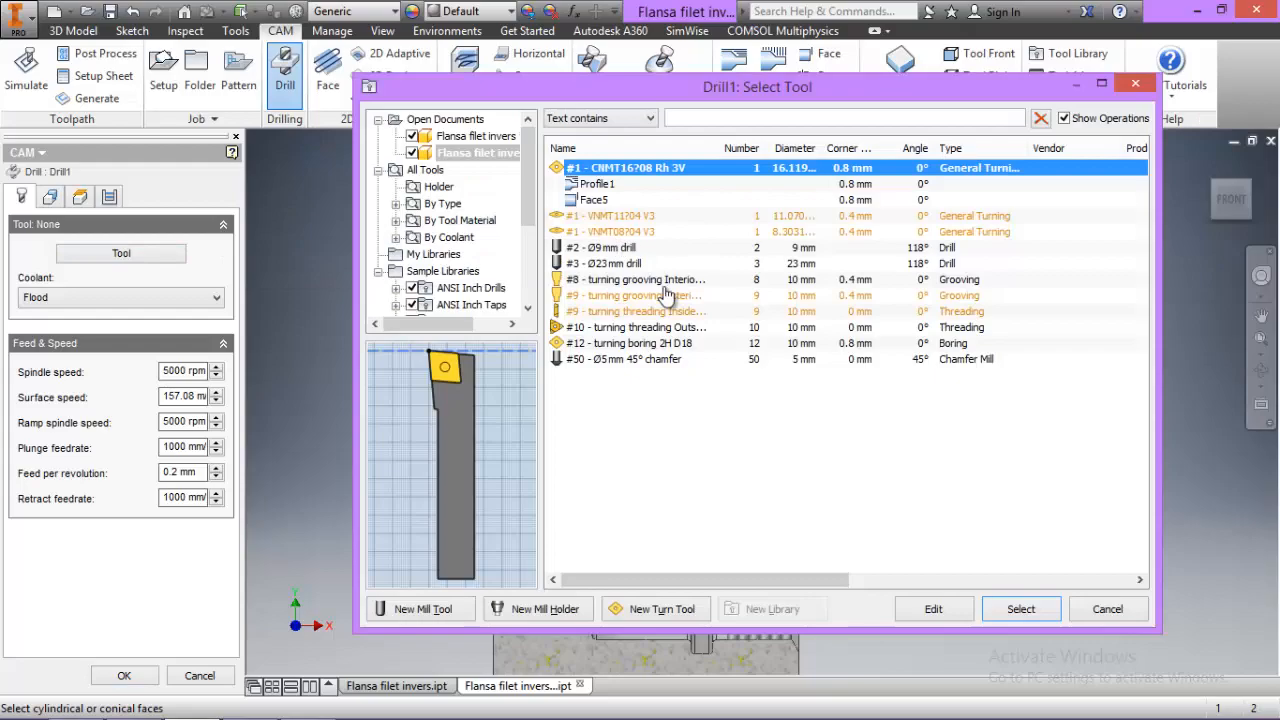
click(603, 263)
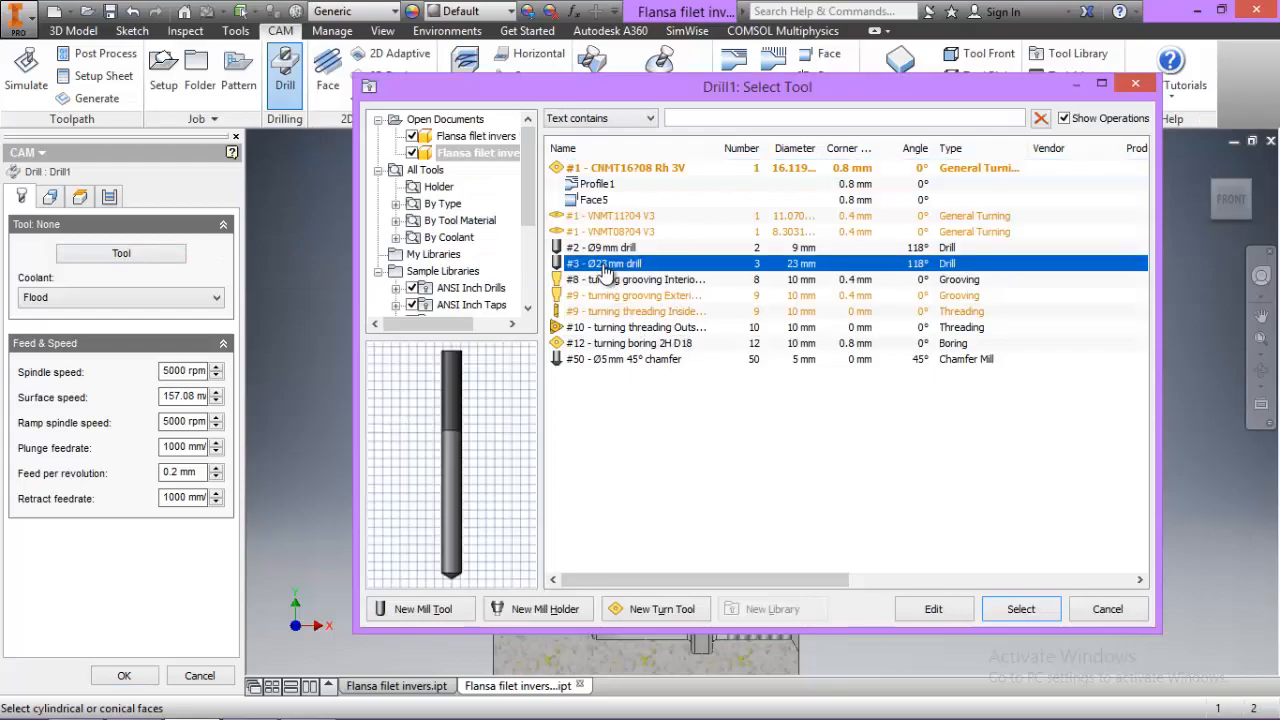
click(1020, 609)
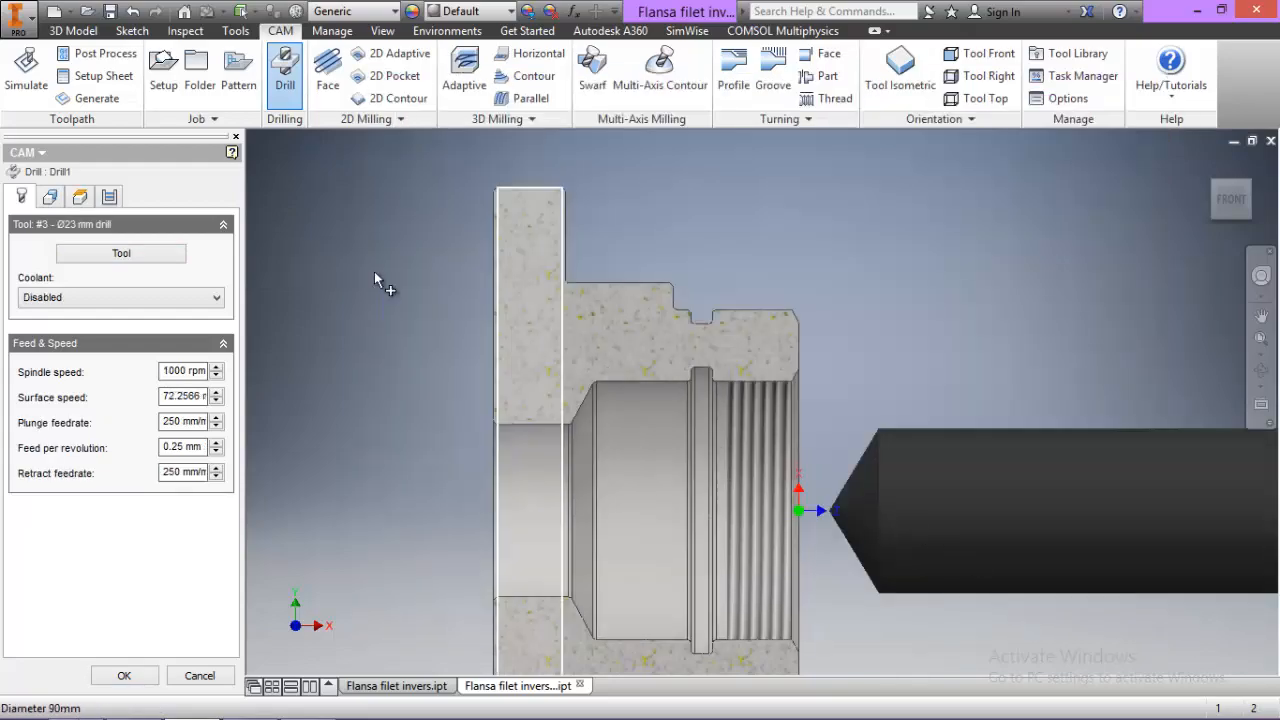
Select the threaded bore, the middle bore and the small bore as hole faces, with auto-merging of hole segments enabled
click(50, 197)
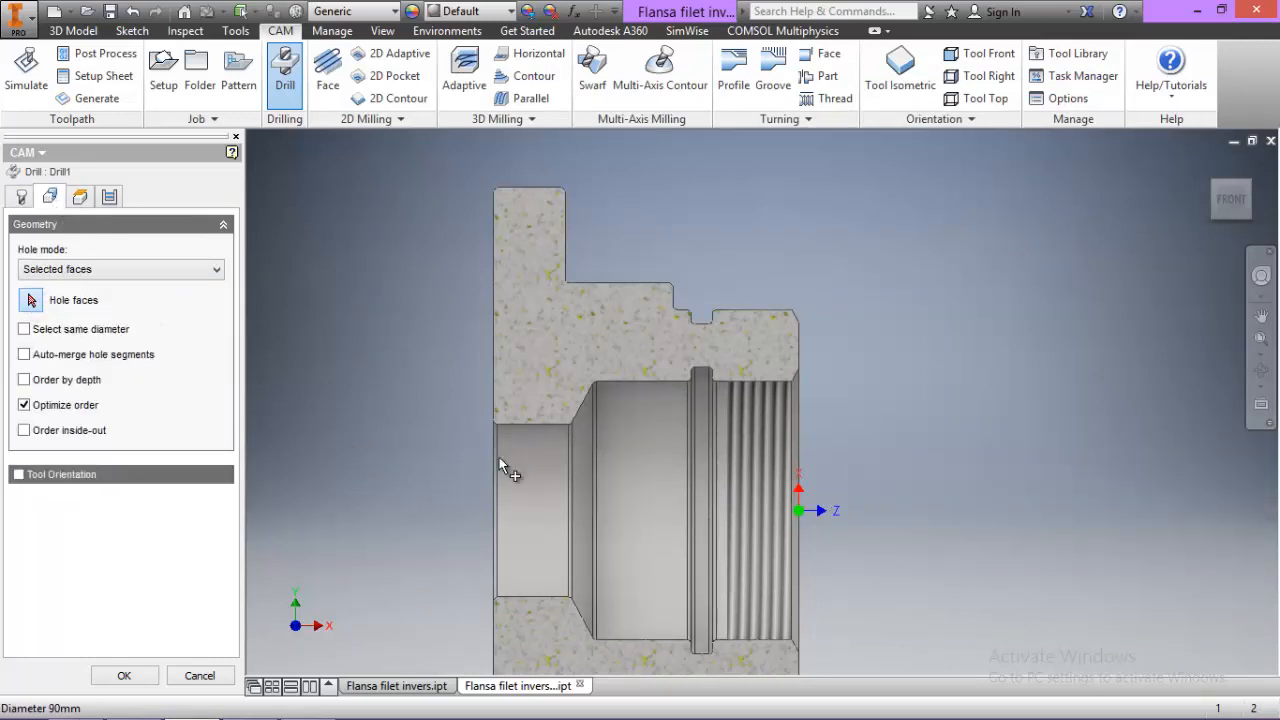
click(729, 480)
click(618, 469)
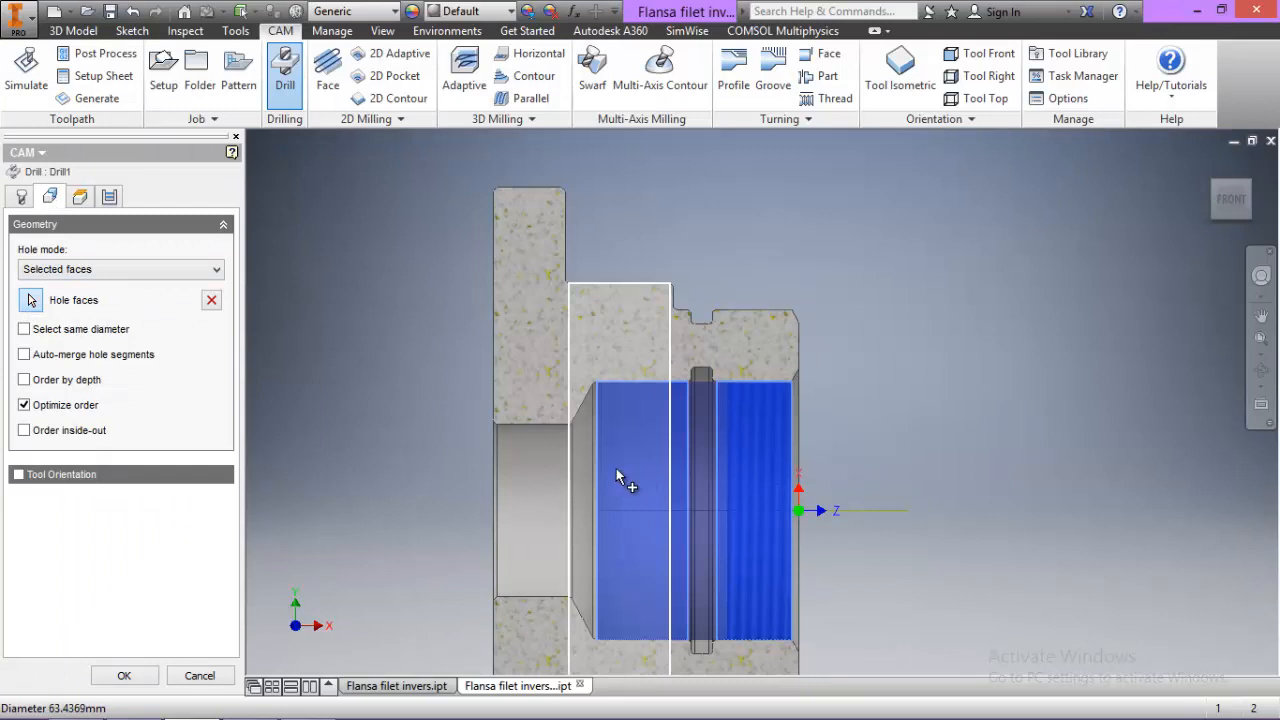
click(546, 483)
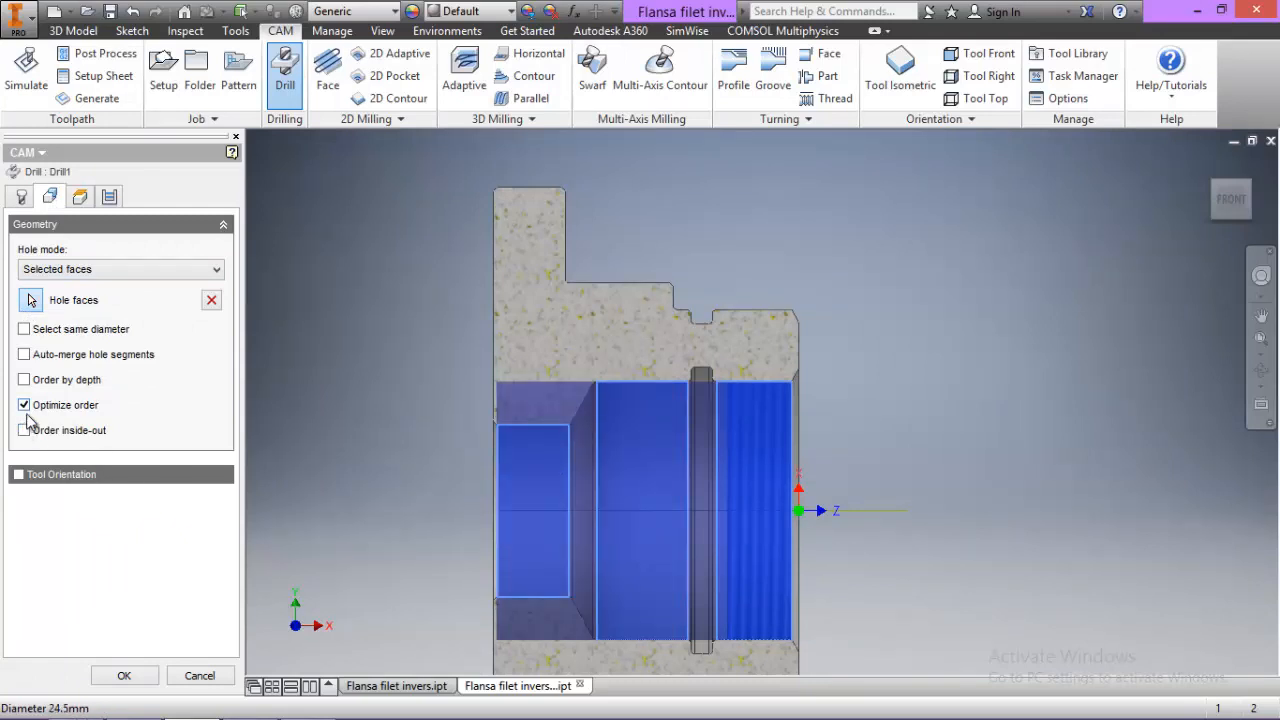
click(24, 356)
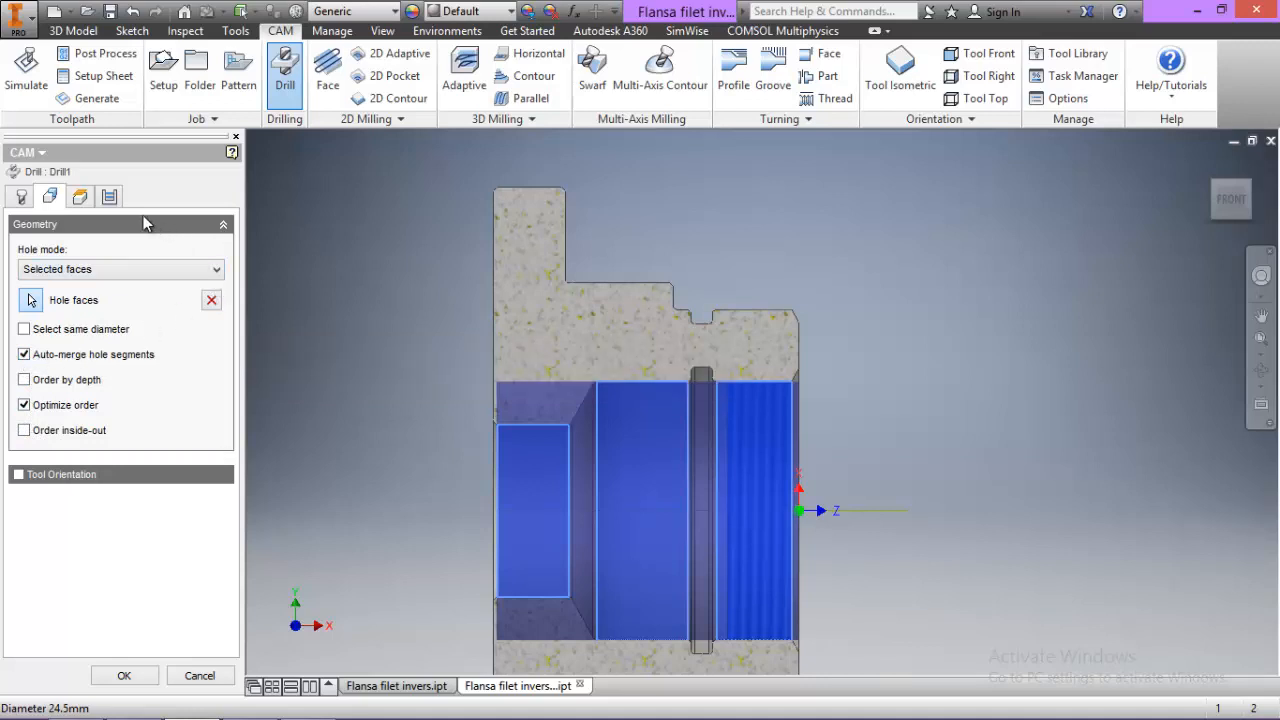
Set the drill's bottom offset to -8 mm from the hole bottom, keep the Drilling - rapid out cycle and generate the operation
click(80, 196)
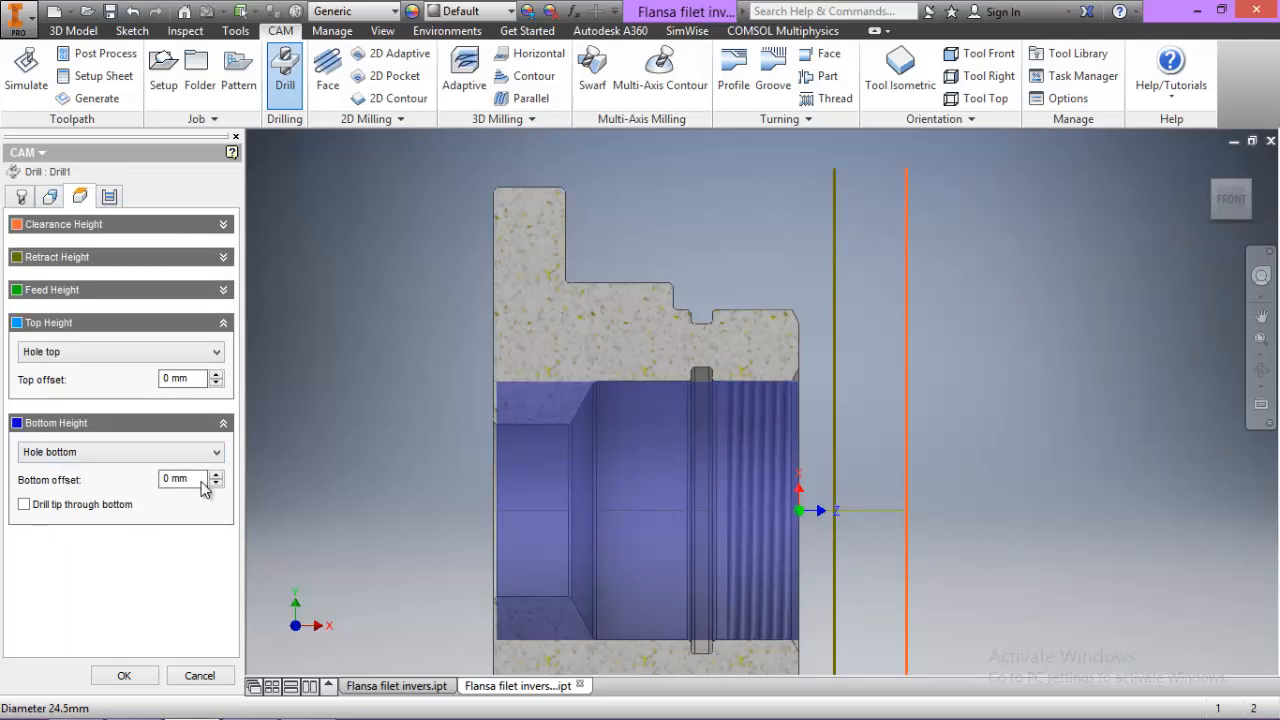
click(168, 478)
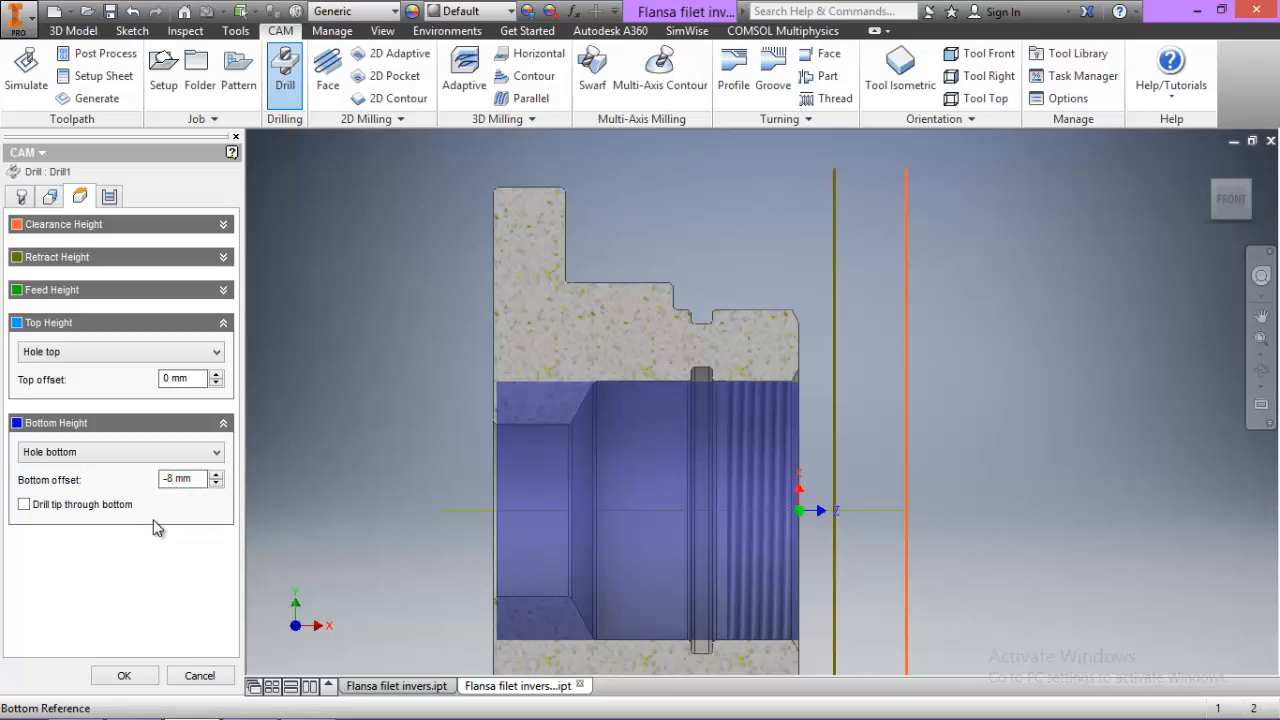
click(109, 196)
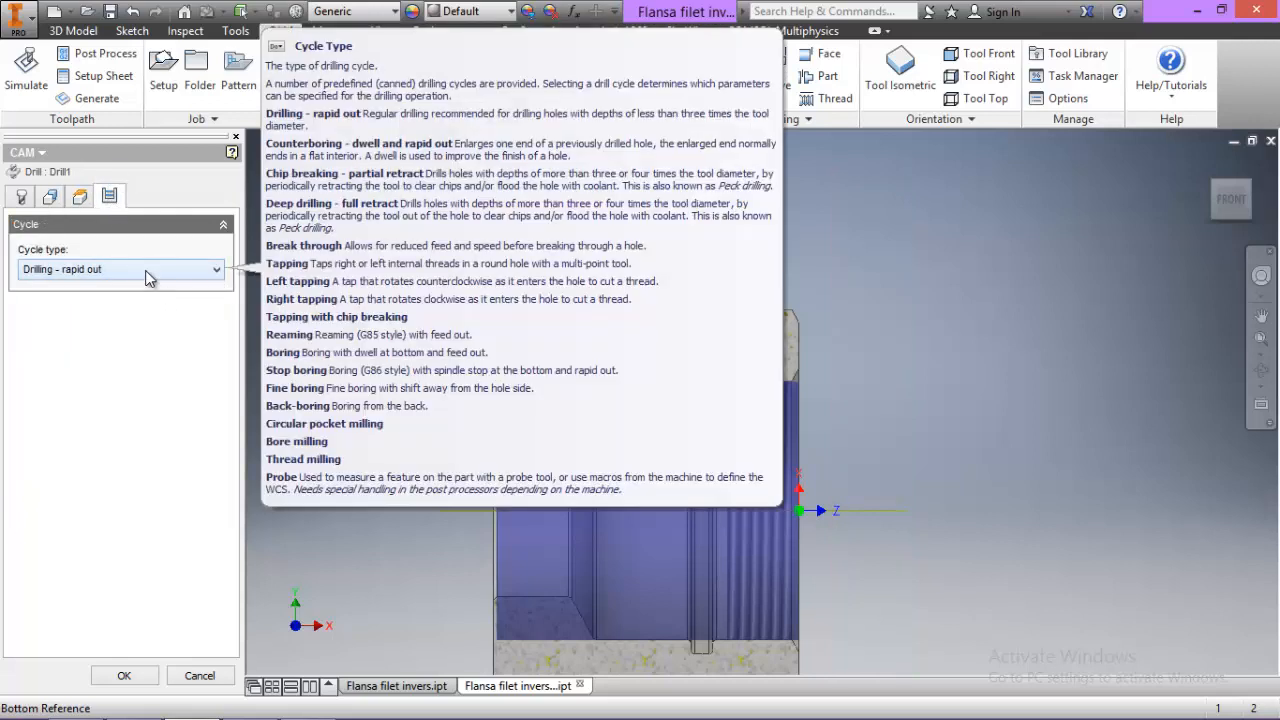
click(145, 270)
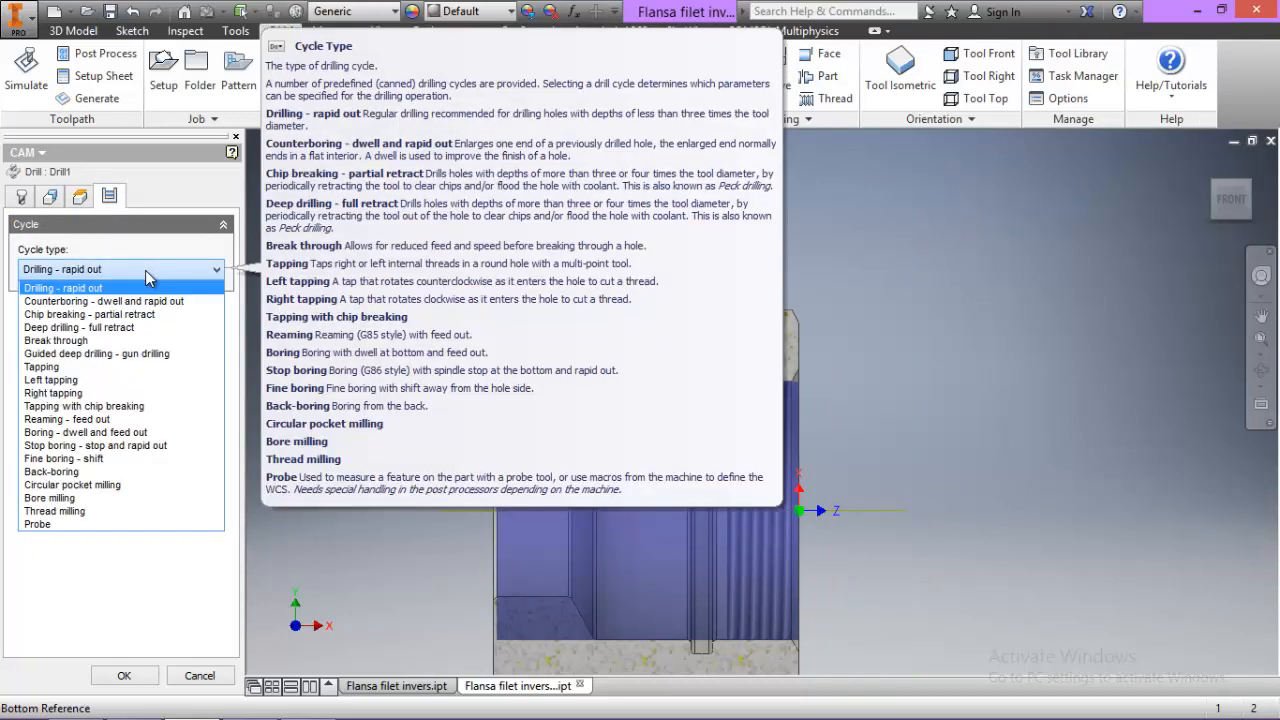
click(145, 270)
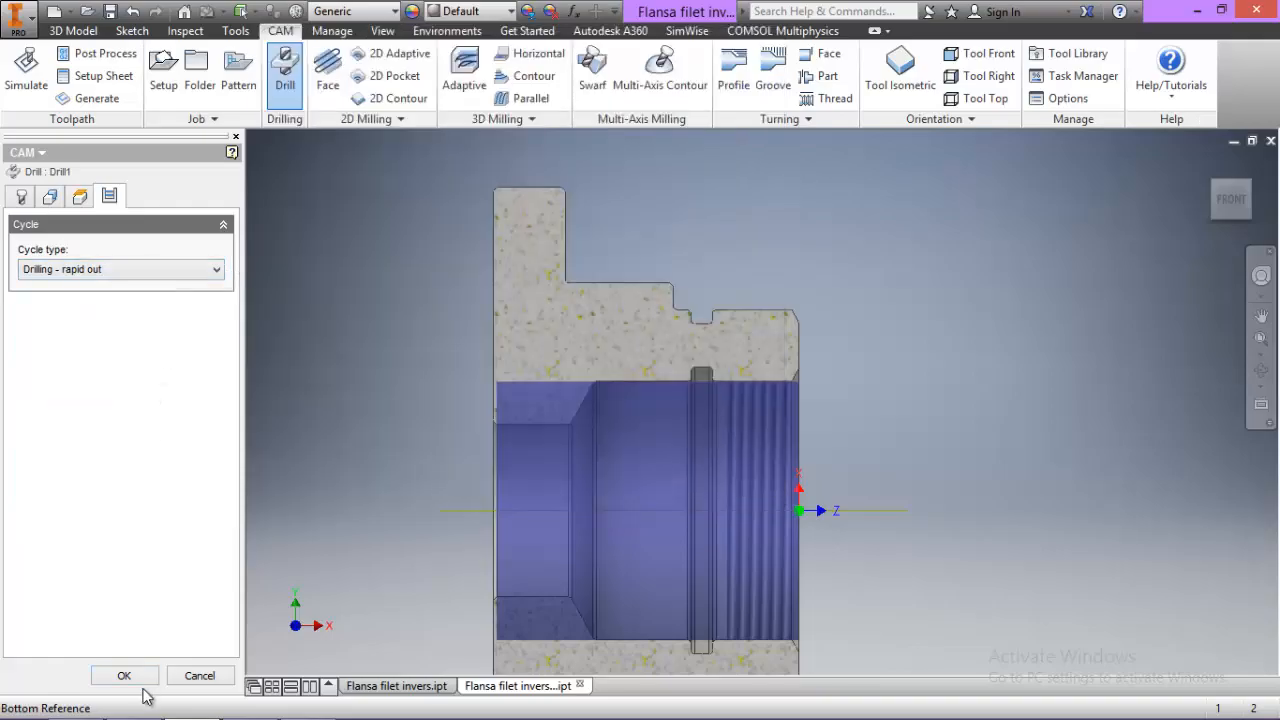
click(124, 676)
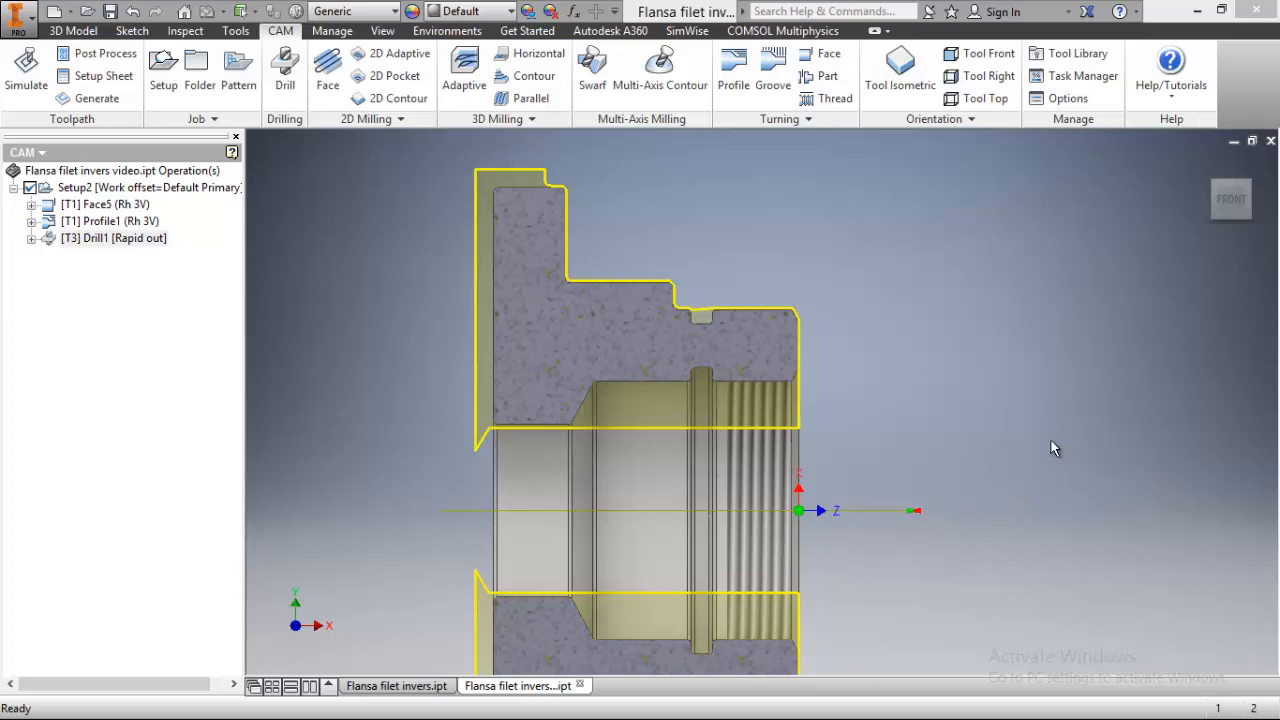
Start a second turning profile operation with tool #12, turning boring 2H D18
scroll(1050, 441, down, 1)
middle_drag(1078, 456, 1138, 368)
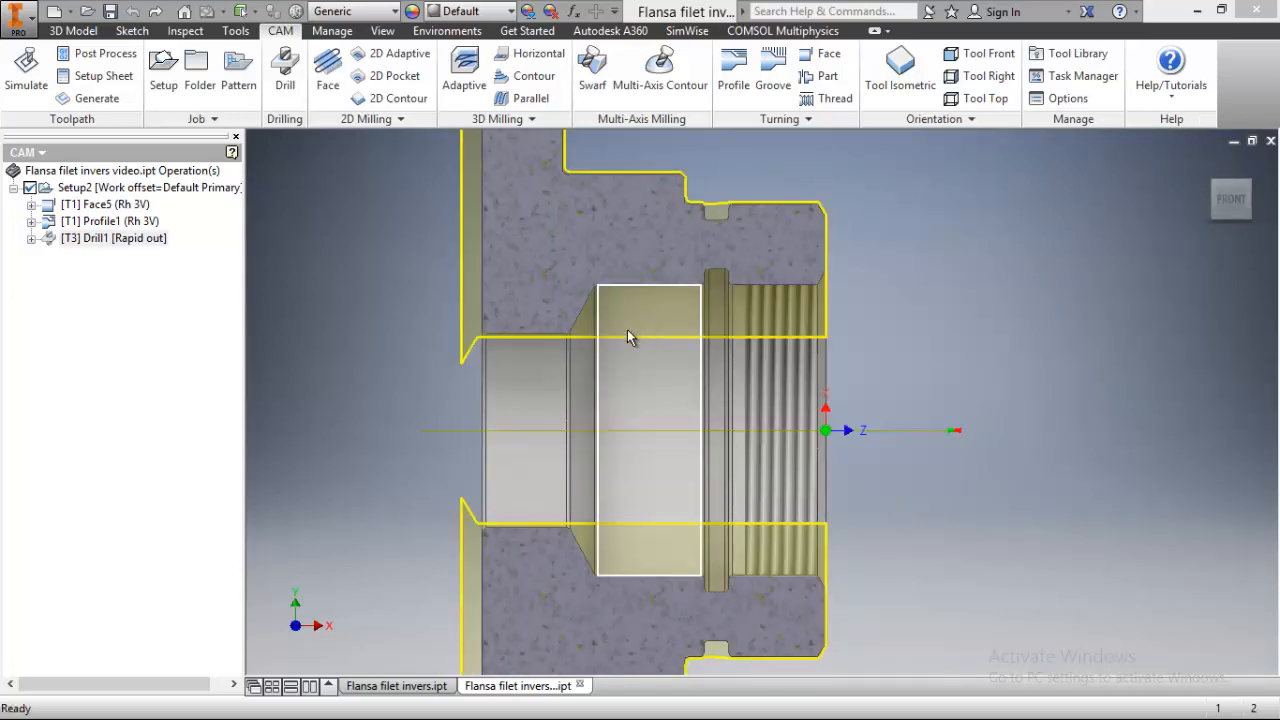
click(734, 70)
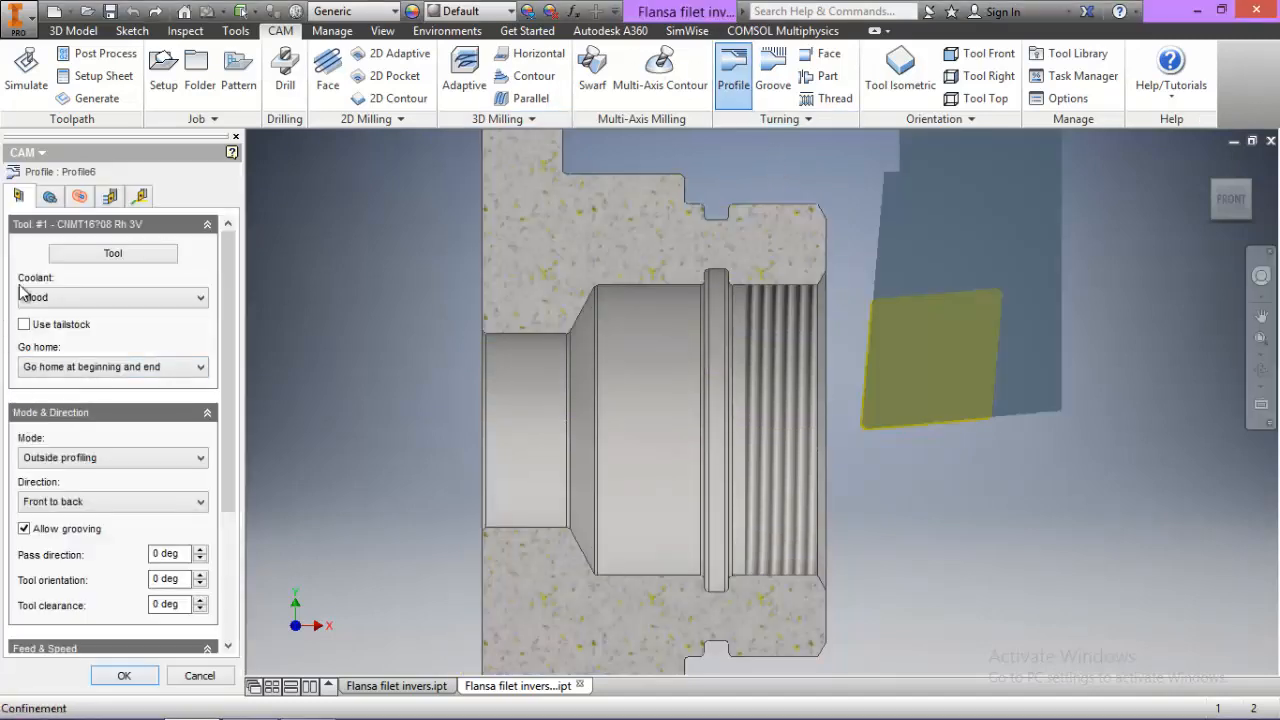
click(100, 256)
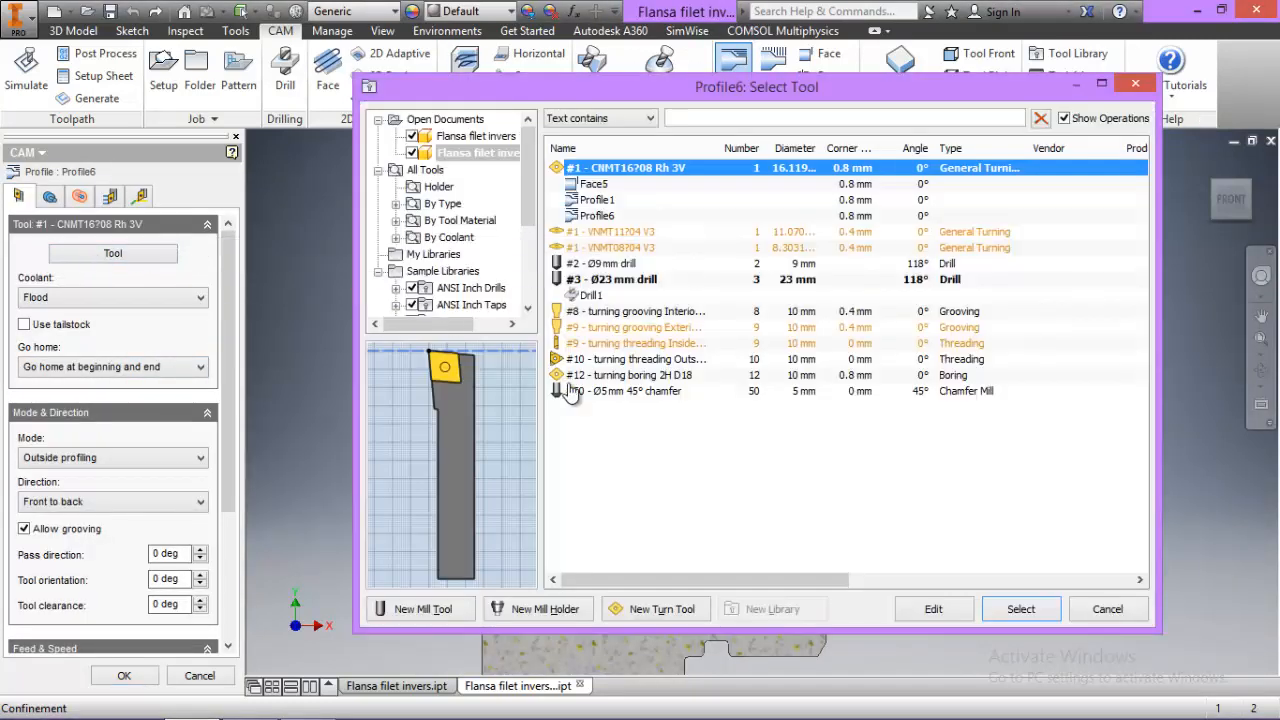
click(675, 378)
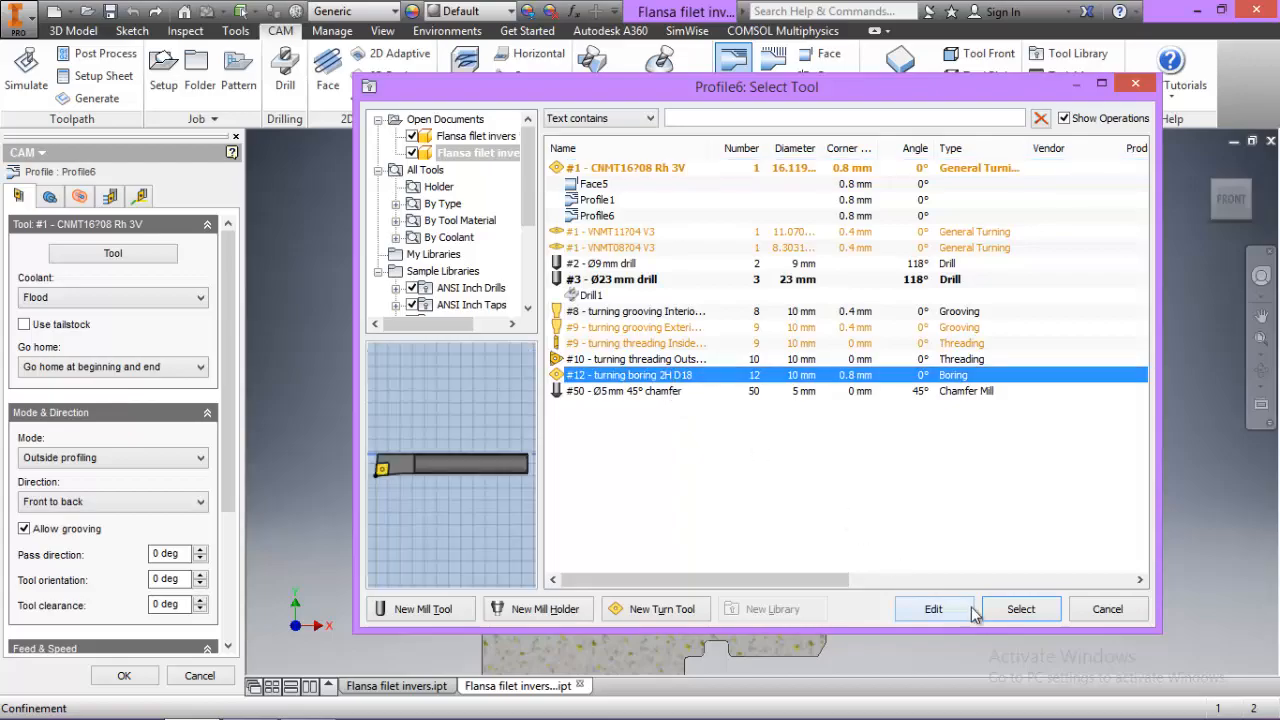
click(1020, 609)
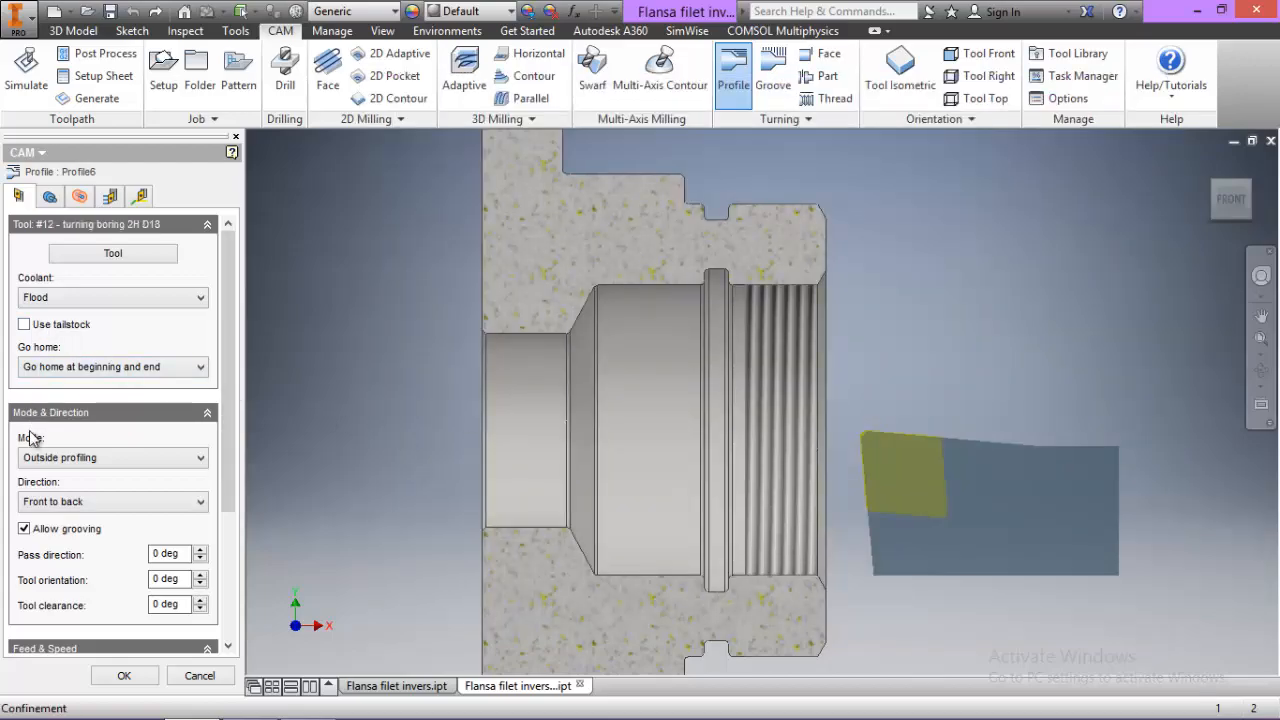
Set the new profile operation to Inside profiling, disallow grooving and bring up its confinement settings
click(99, 457)
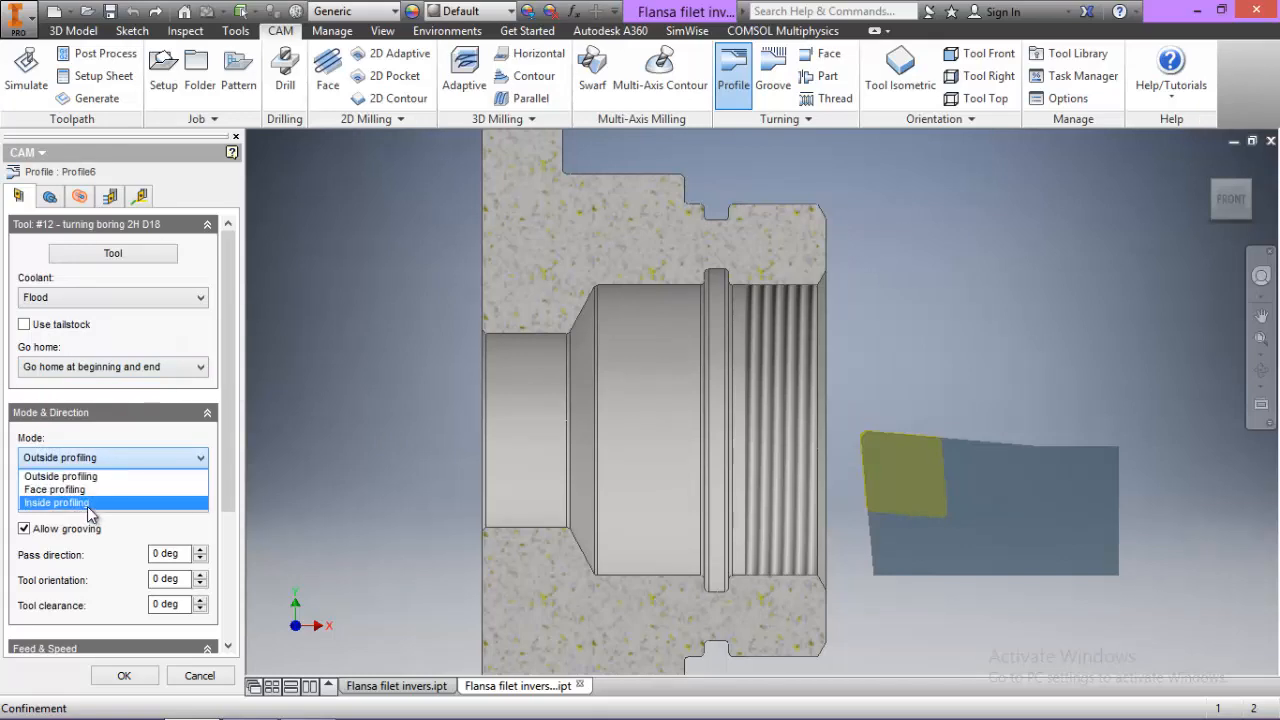
click(87, 503)
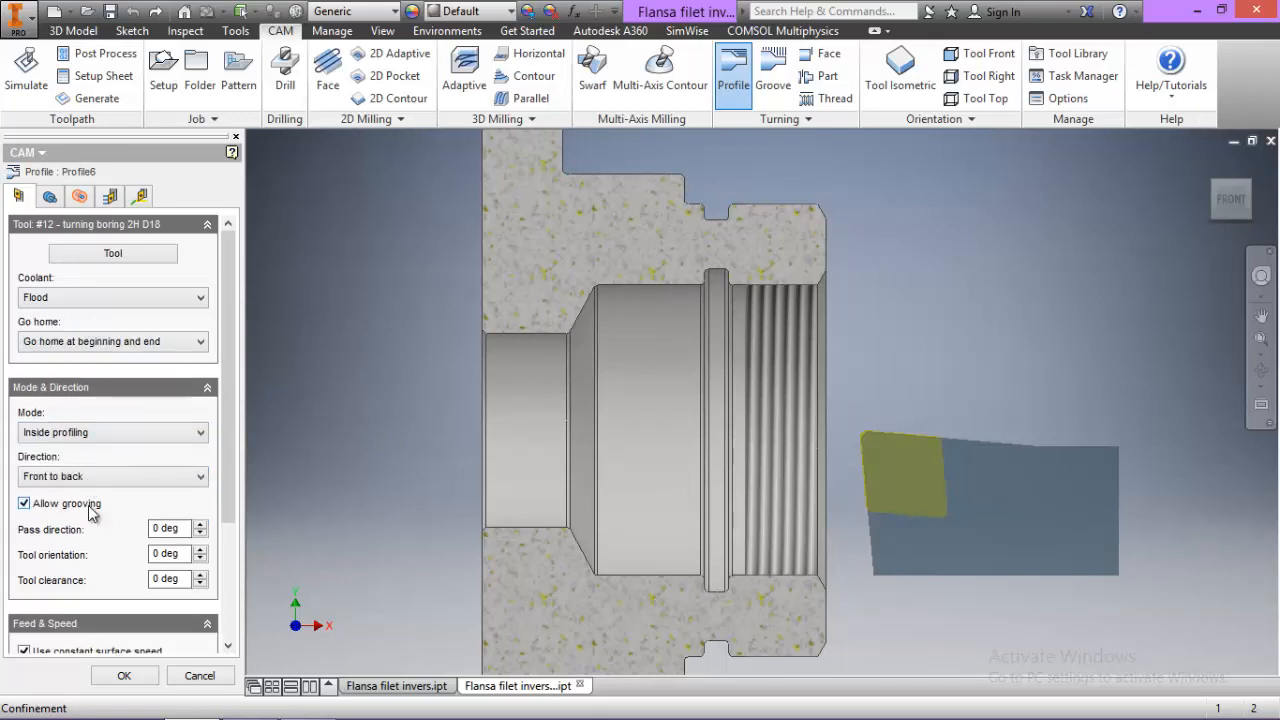
click(24, 504)
mouse_move(225, 369)
mouse_down()
mouse_move(224, 490)
mouse_move(218, 345)
mouse_up()
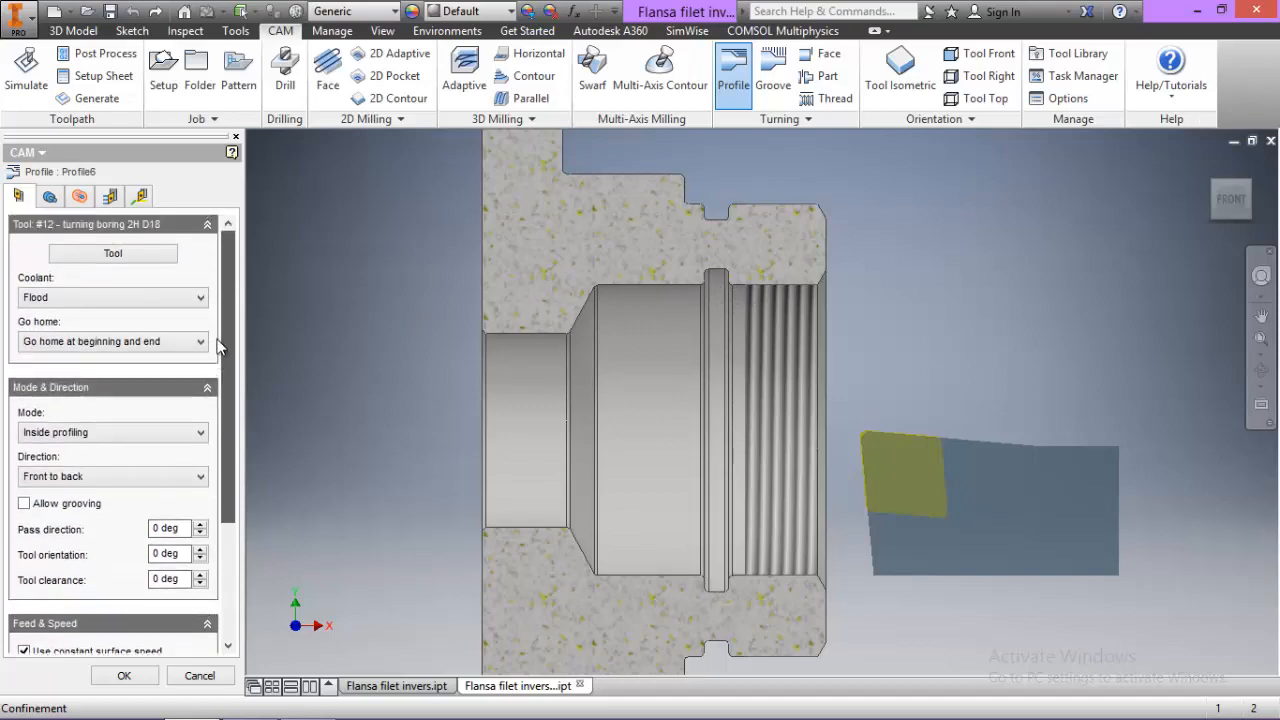
click(49, 196)
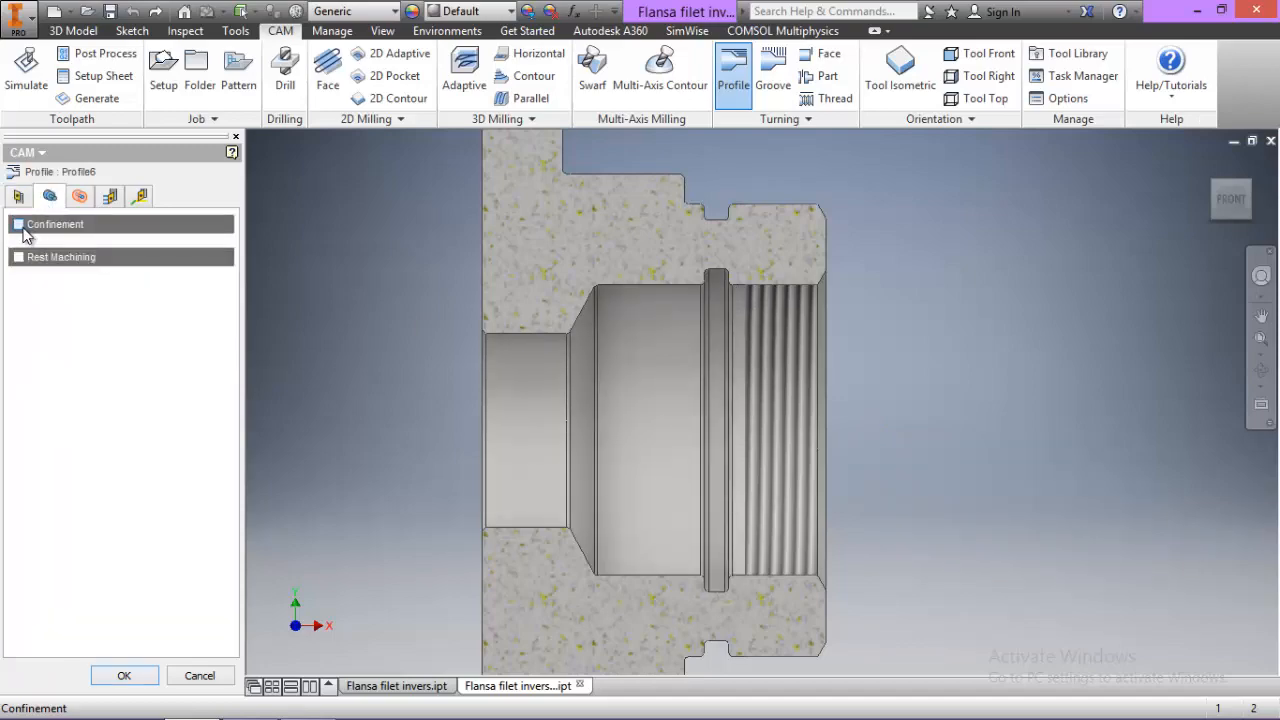
Enable confinement and limit the inside profile between the part's front face and the small bore's inner edge
click(18, 225)
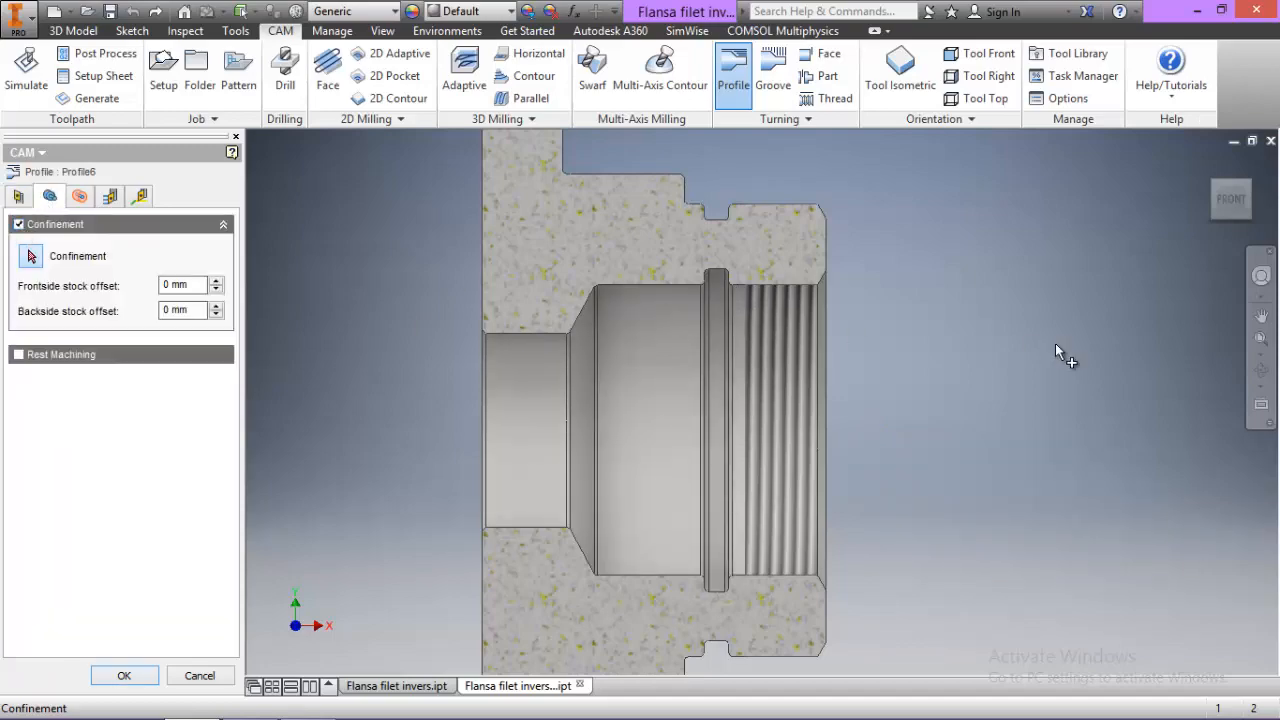
scroll(828, 240, down, 3)
click(829, 232)
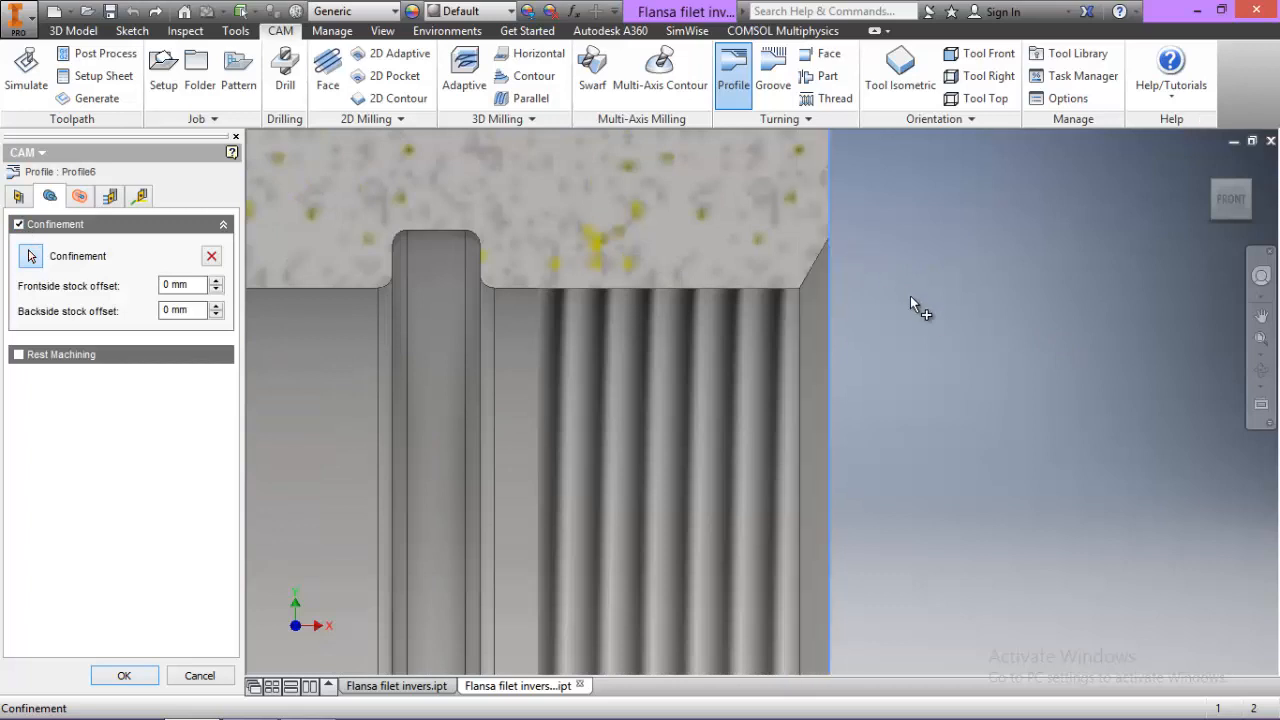
scroll(912, 297, up, 3)
scroll(532, 392, down, 3)
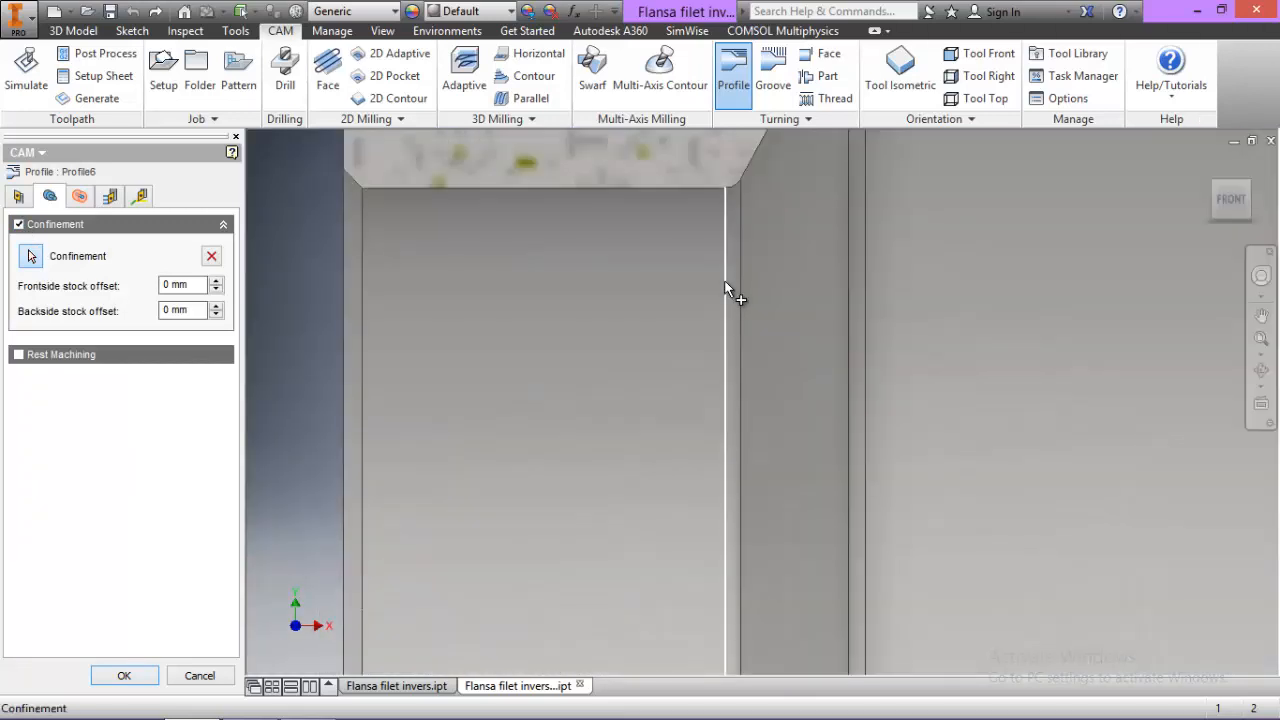
click(731, 297)
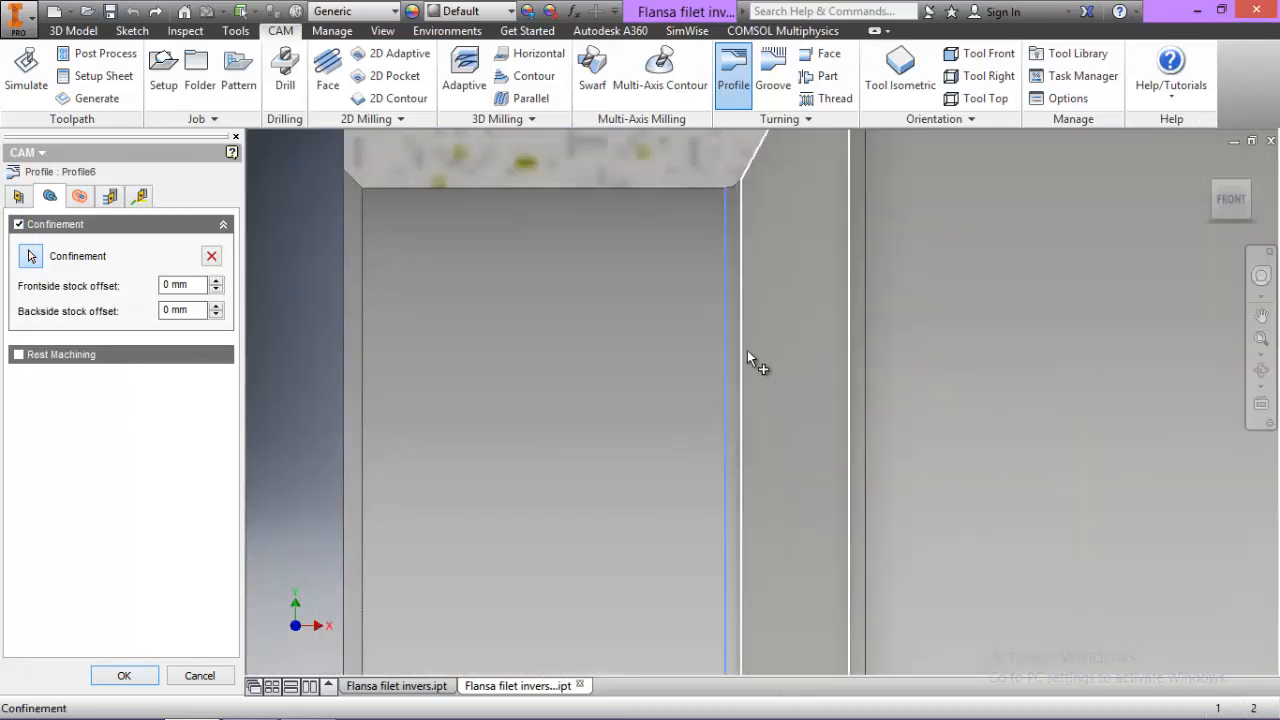
scroll(570, 326, up, 5)
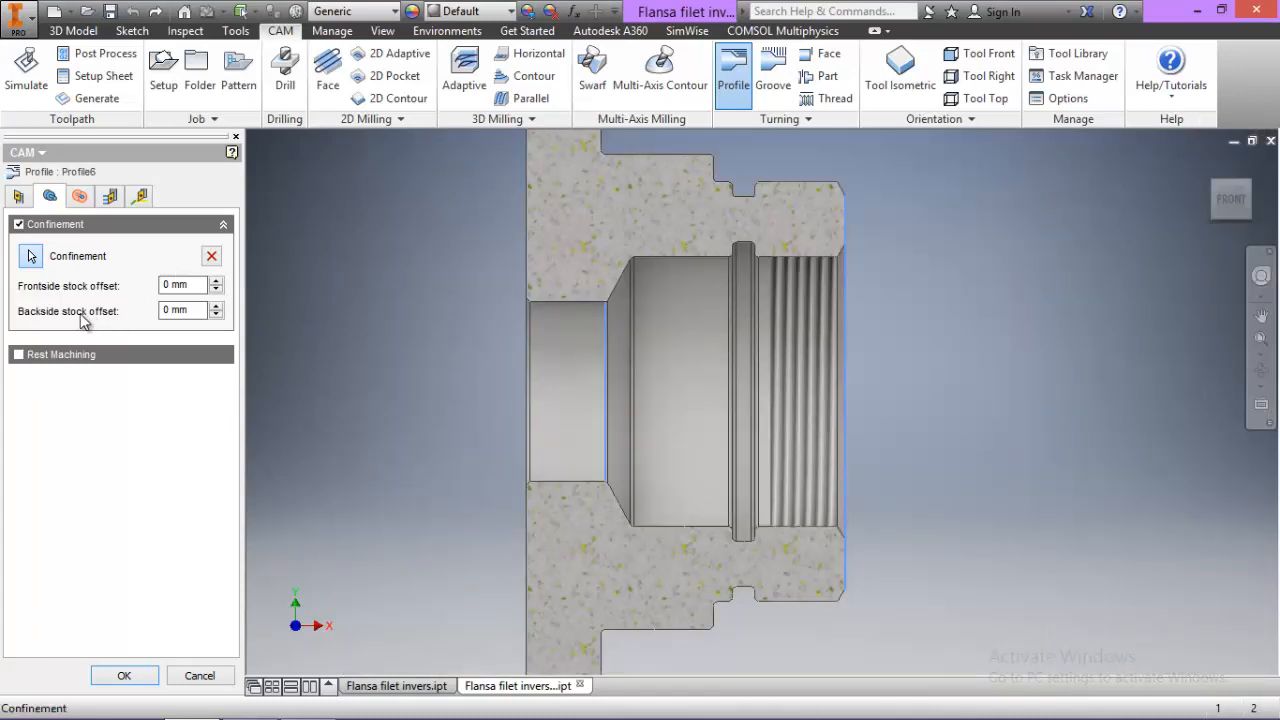
double_click(165, 312)
Reference the outer radius by Selection to the chamfer at the threaded bore's mouth, with a 1 mm offset
click(80, 197)
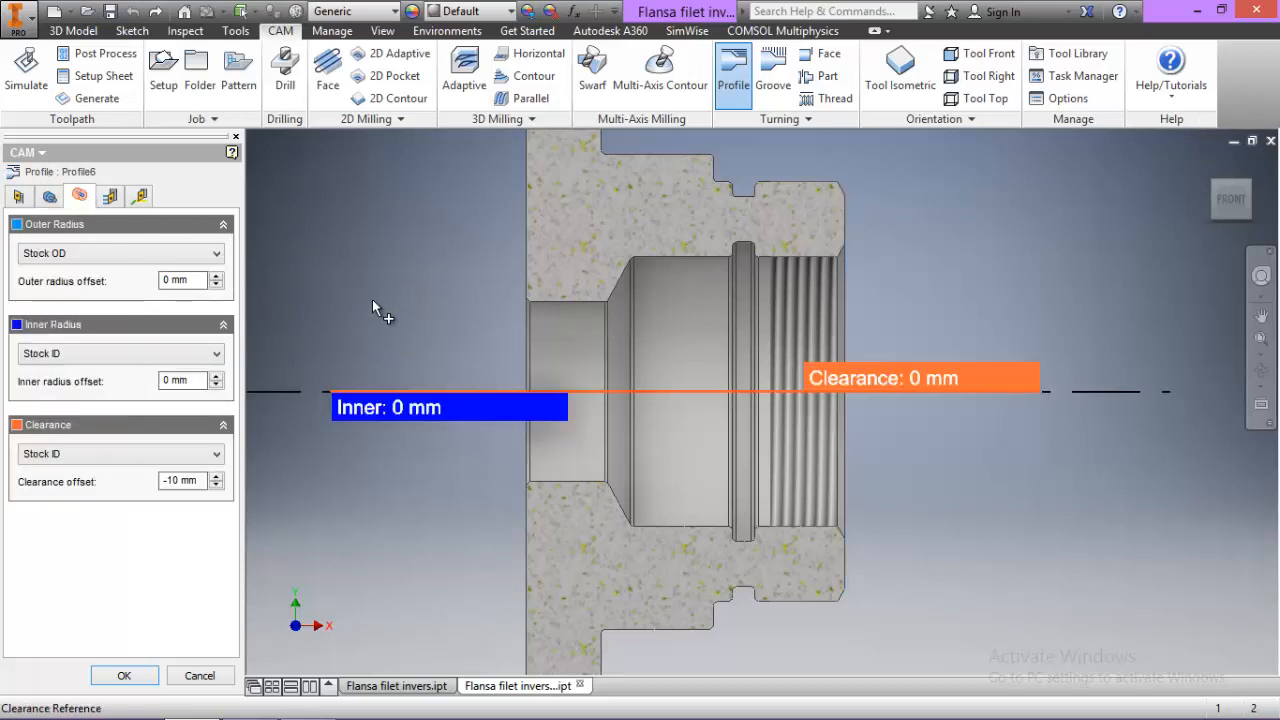
click(117, 253)
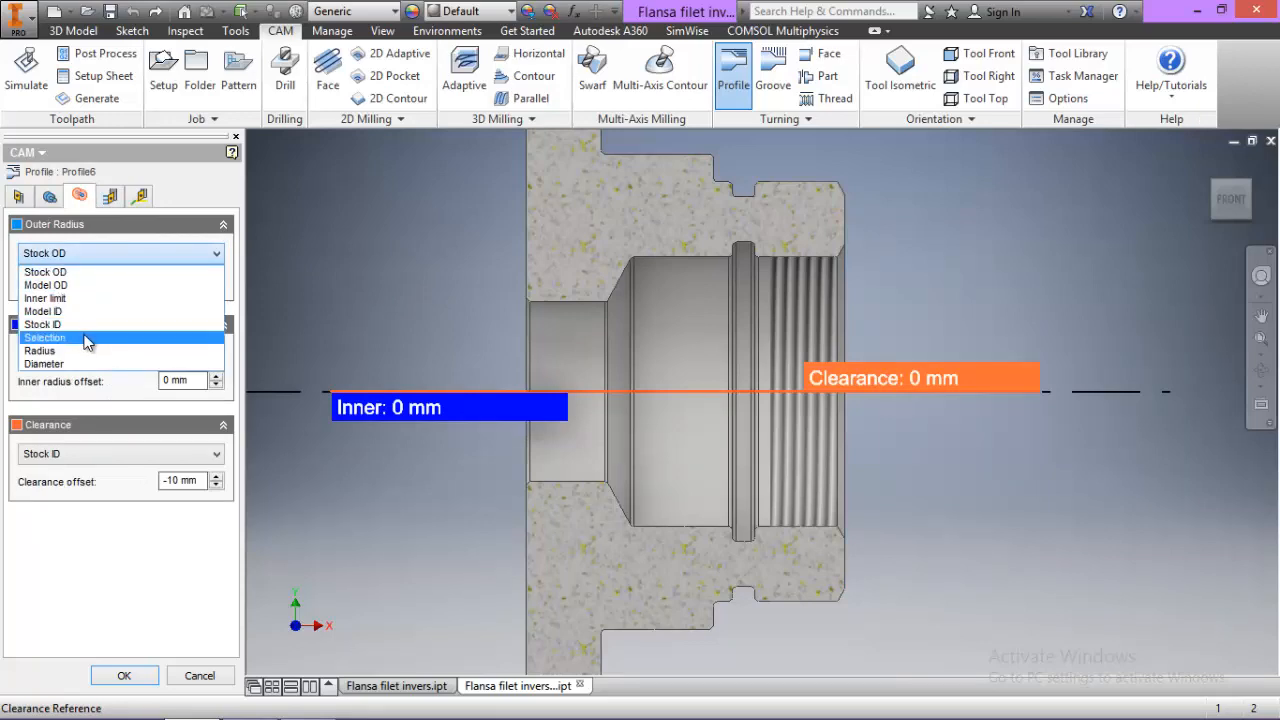
click(90, 342)
scroll(890, 240, down, 3)
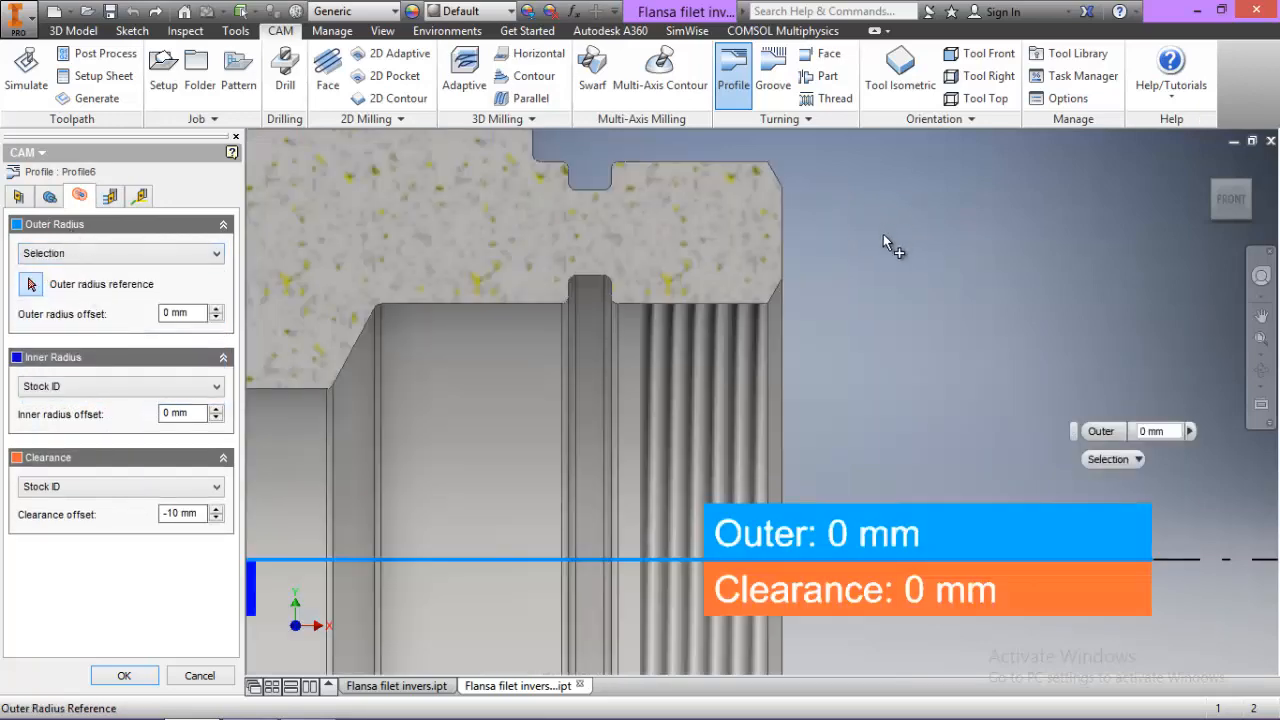
click(778, 313)
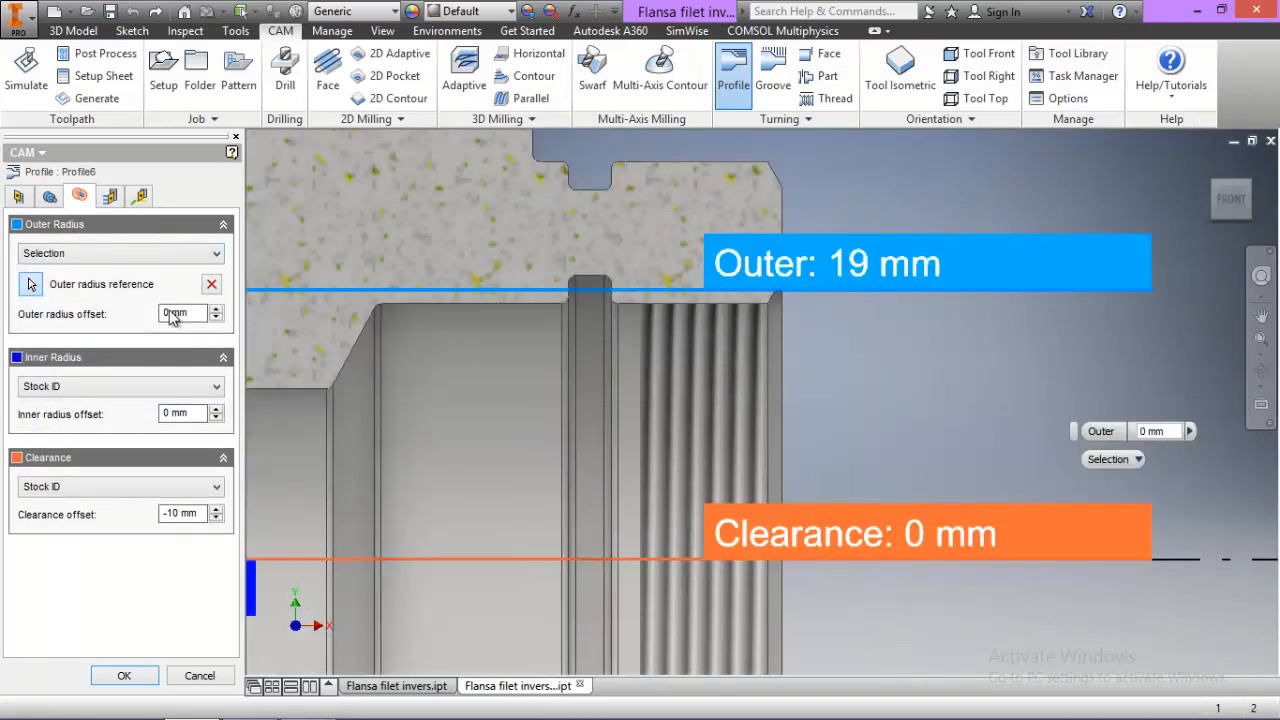
text(1)
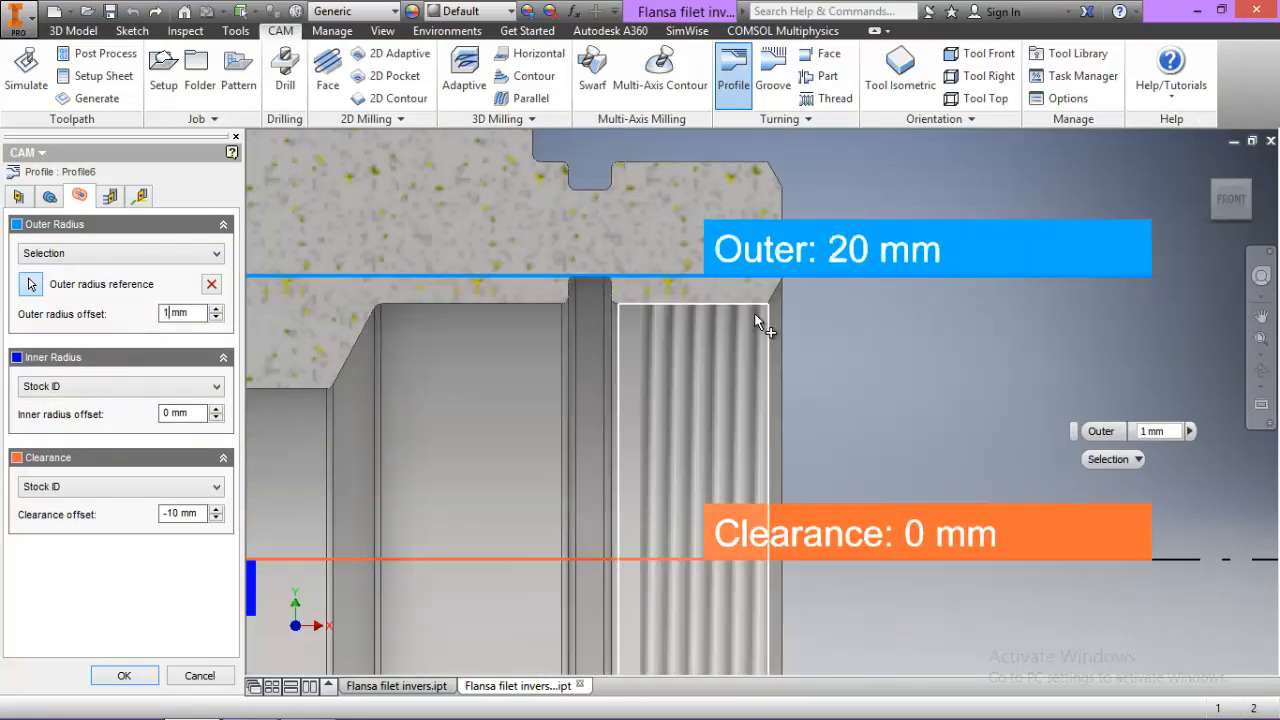
scroll(908, 312, up, 3)
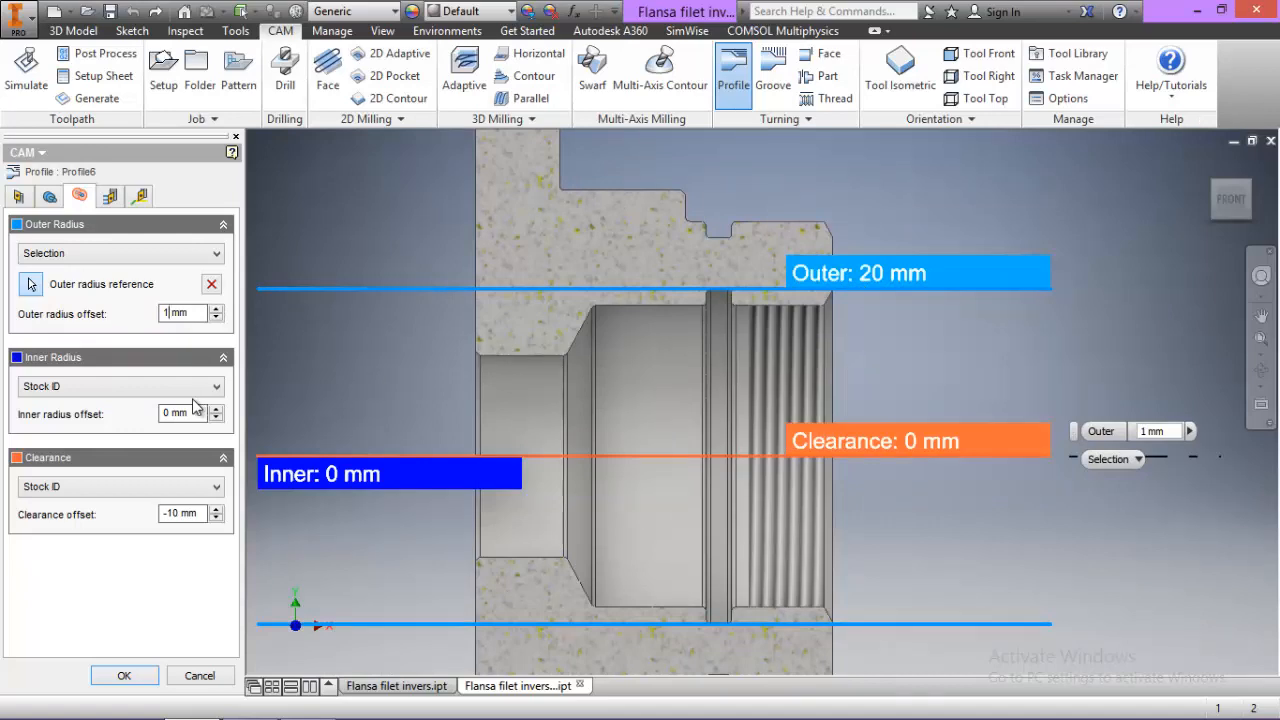
Reference the inner radius by Selection to the small bore's edge fillet and set clearance from Inner limit with a -1 mm offset
click(80, 387)
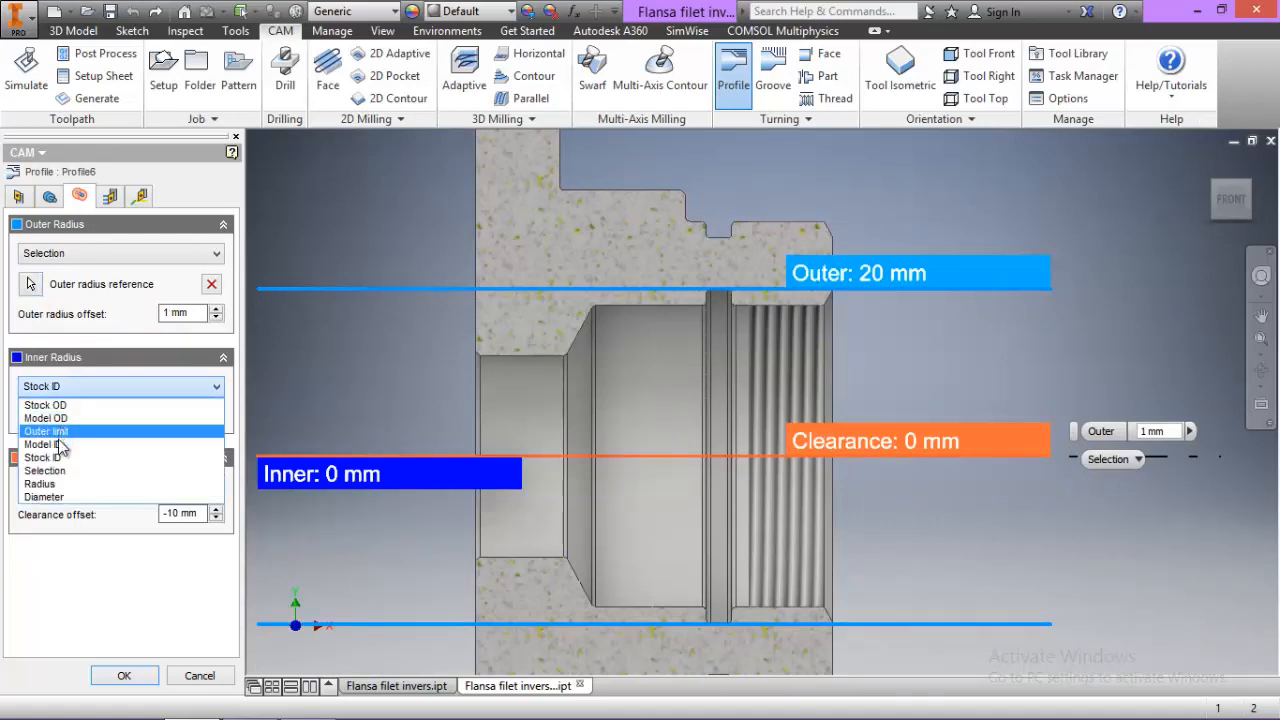
click(60, 471)
scroll(604, 368, down, 5)
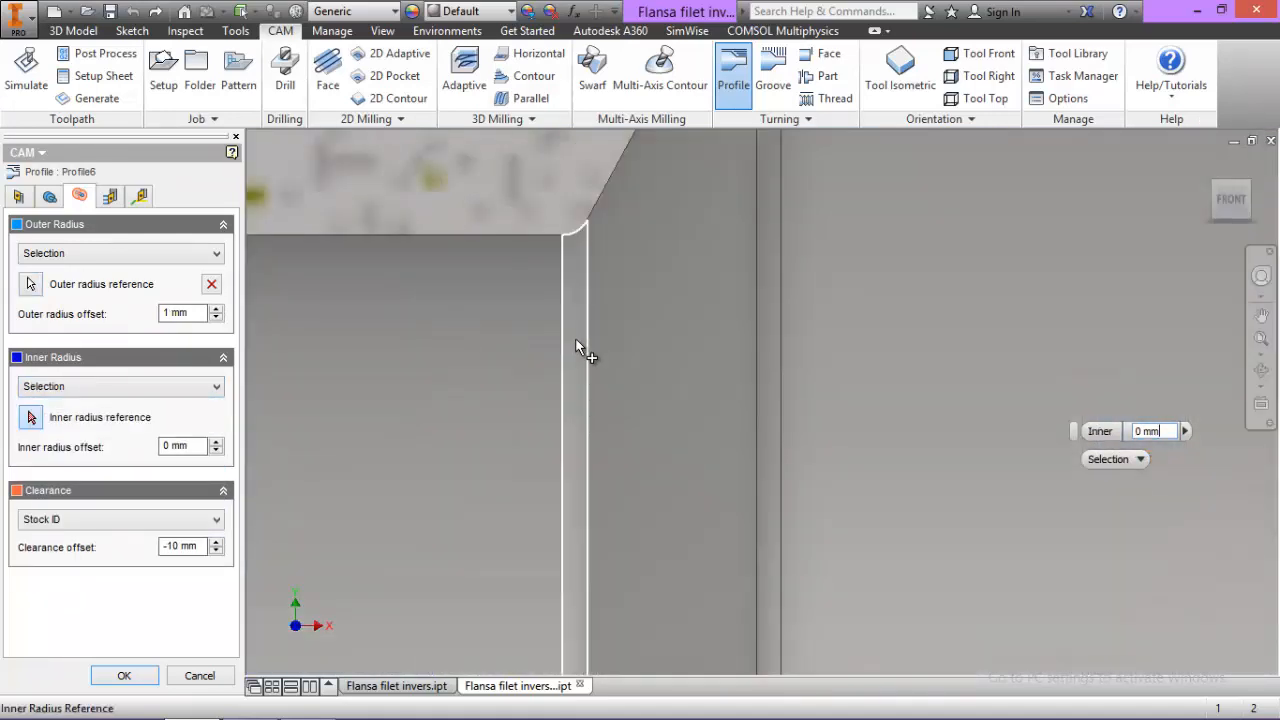
click(576, 343)
scroll(590, 352, up, 5)
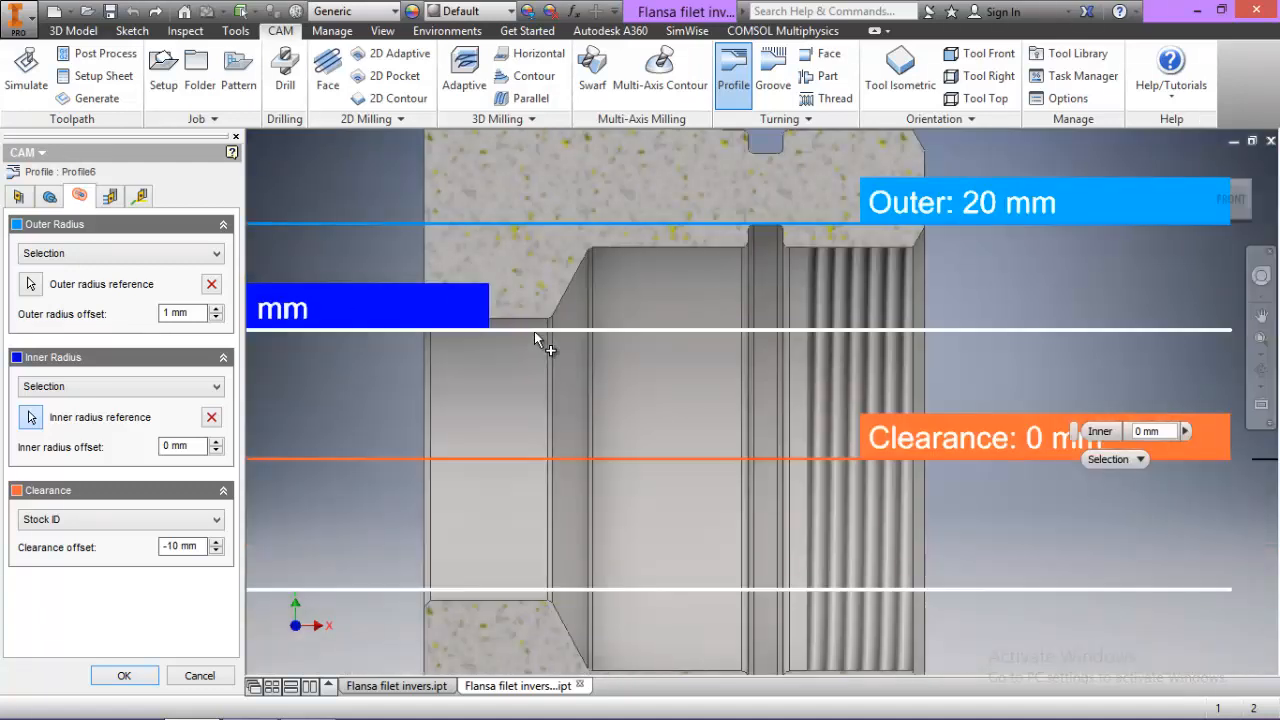
click(80, 522)
click(45, 577)
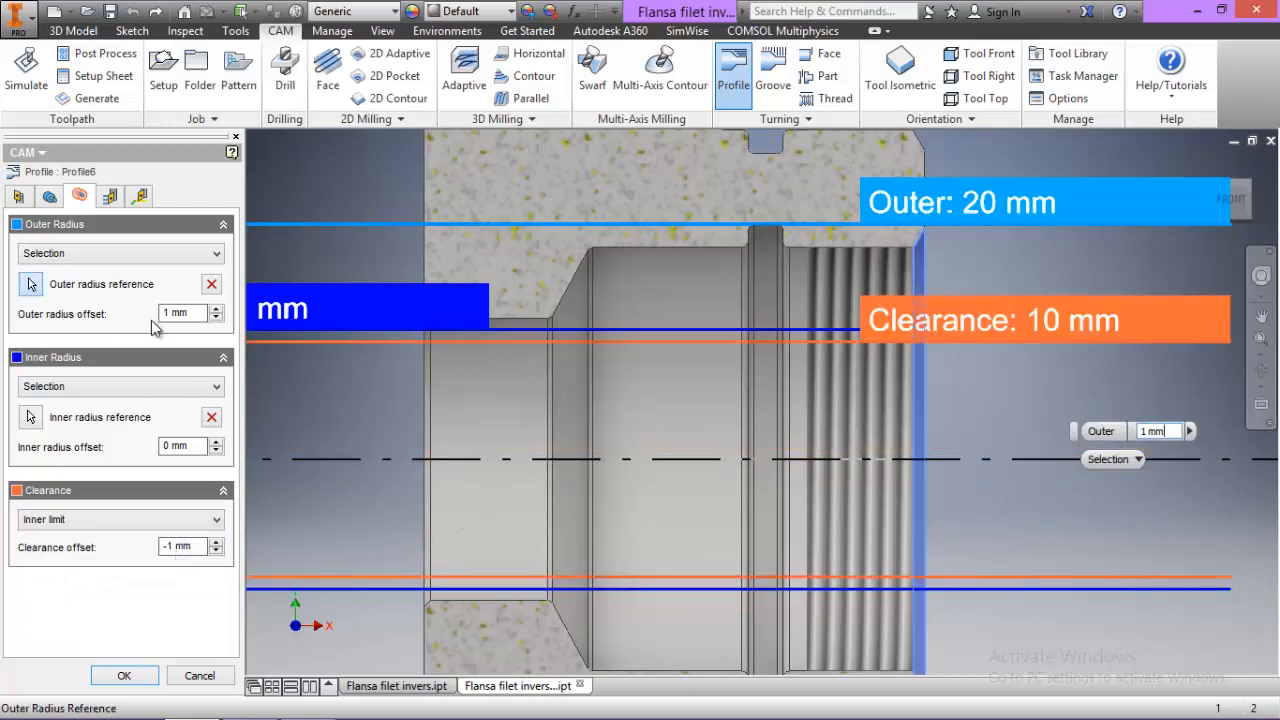
Turn off finishing passes, set the maximum roughing stepdown to 1.5 mm and leave 0.2 mm of stock
click(109, 197)
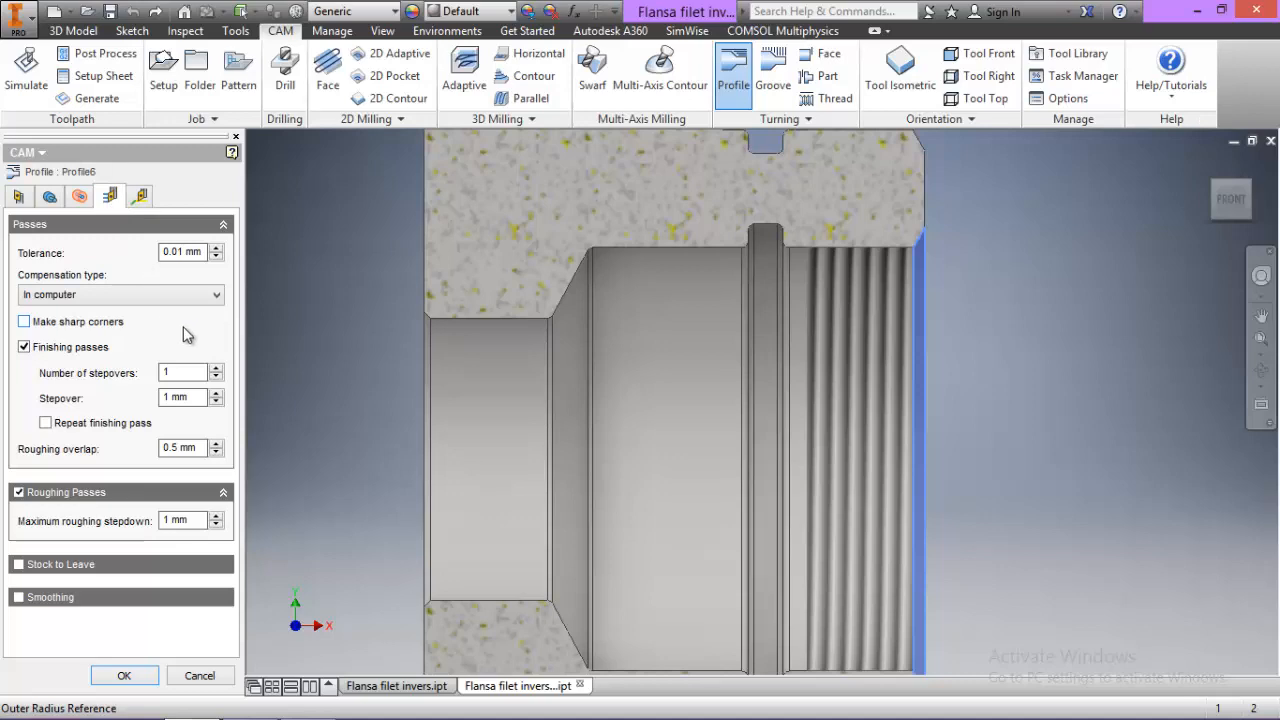
click(57, 347)
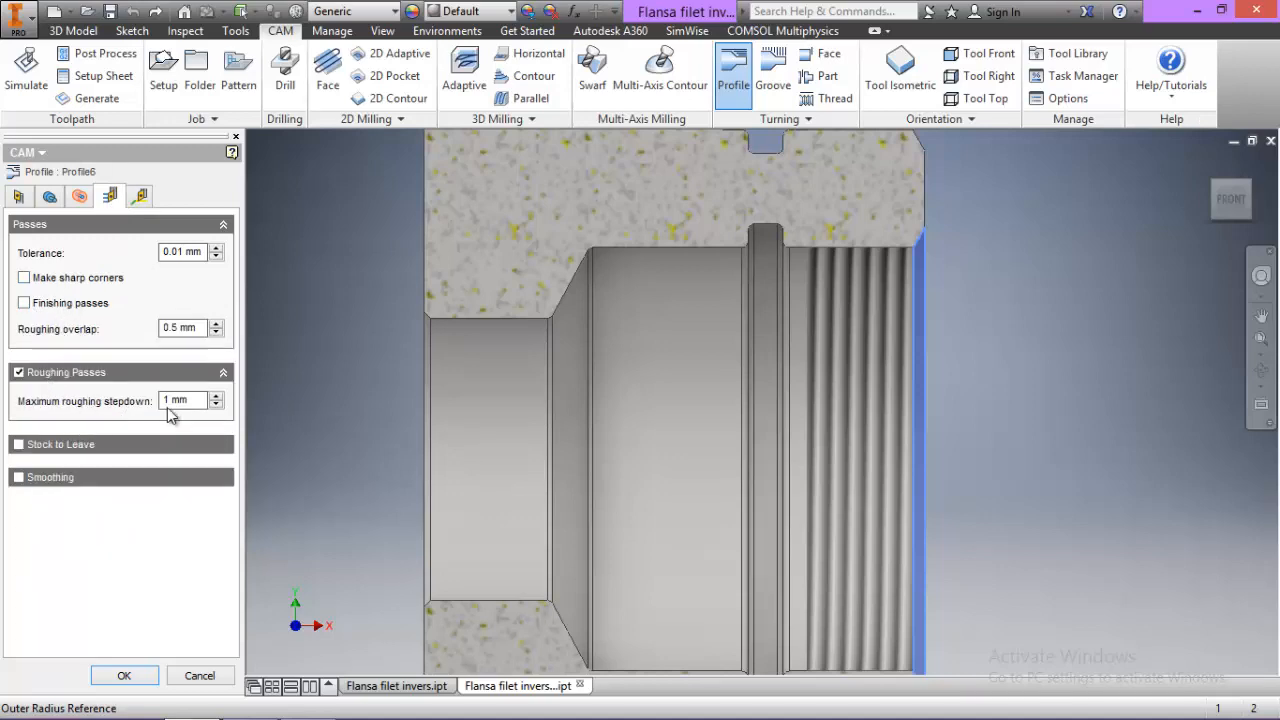
mouse_move(172, 414)
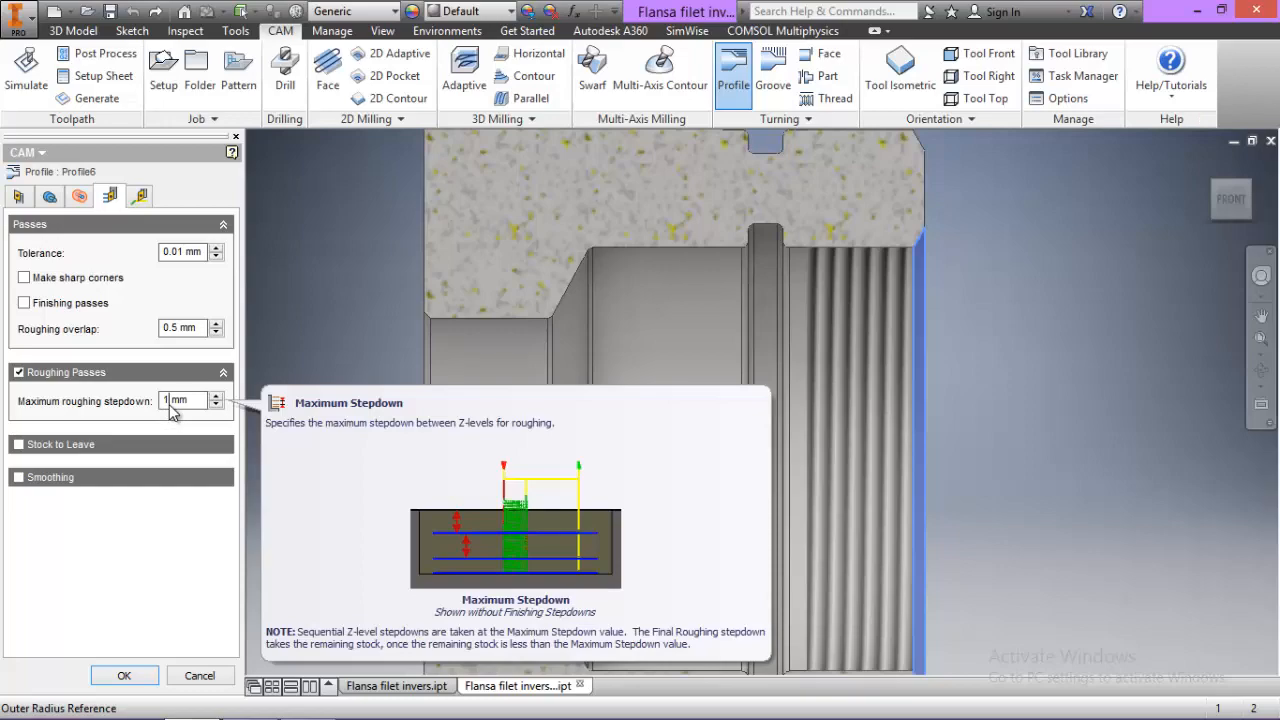
text(.5)
click(19, 445)
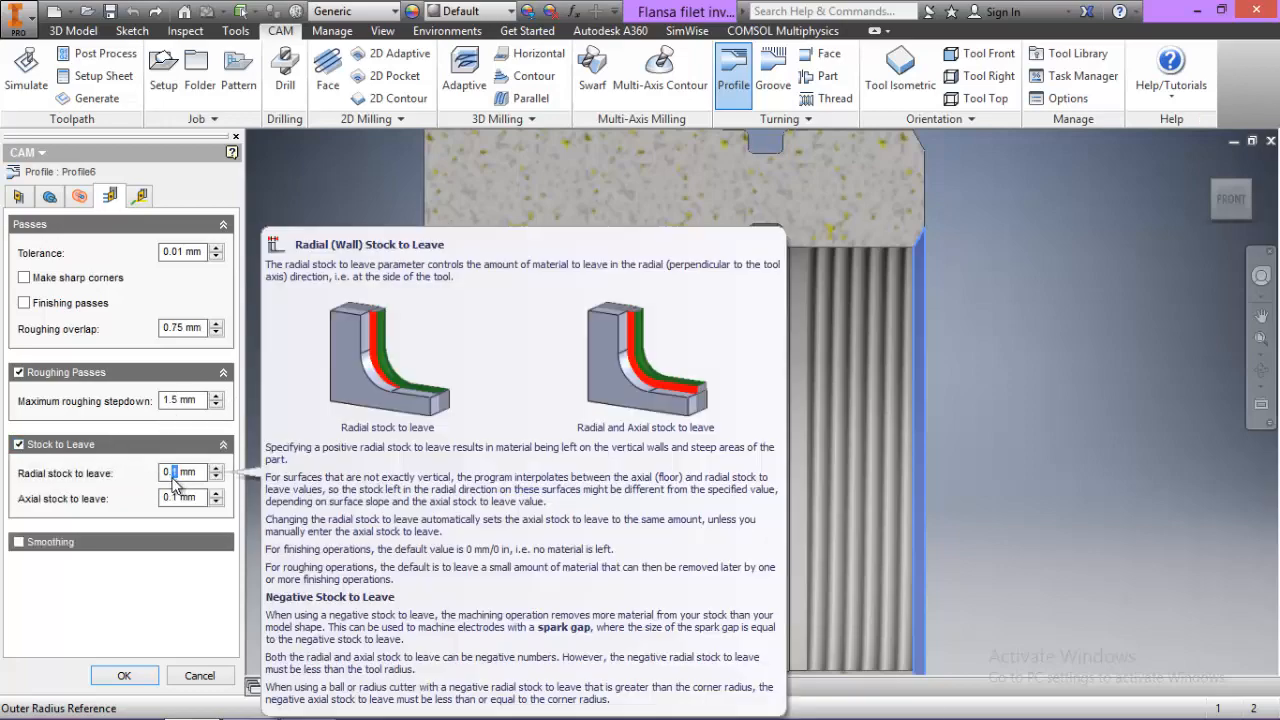
text(2)
Set the linear lead-in angle of the inside profile to 0 deg
click(137, 198)
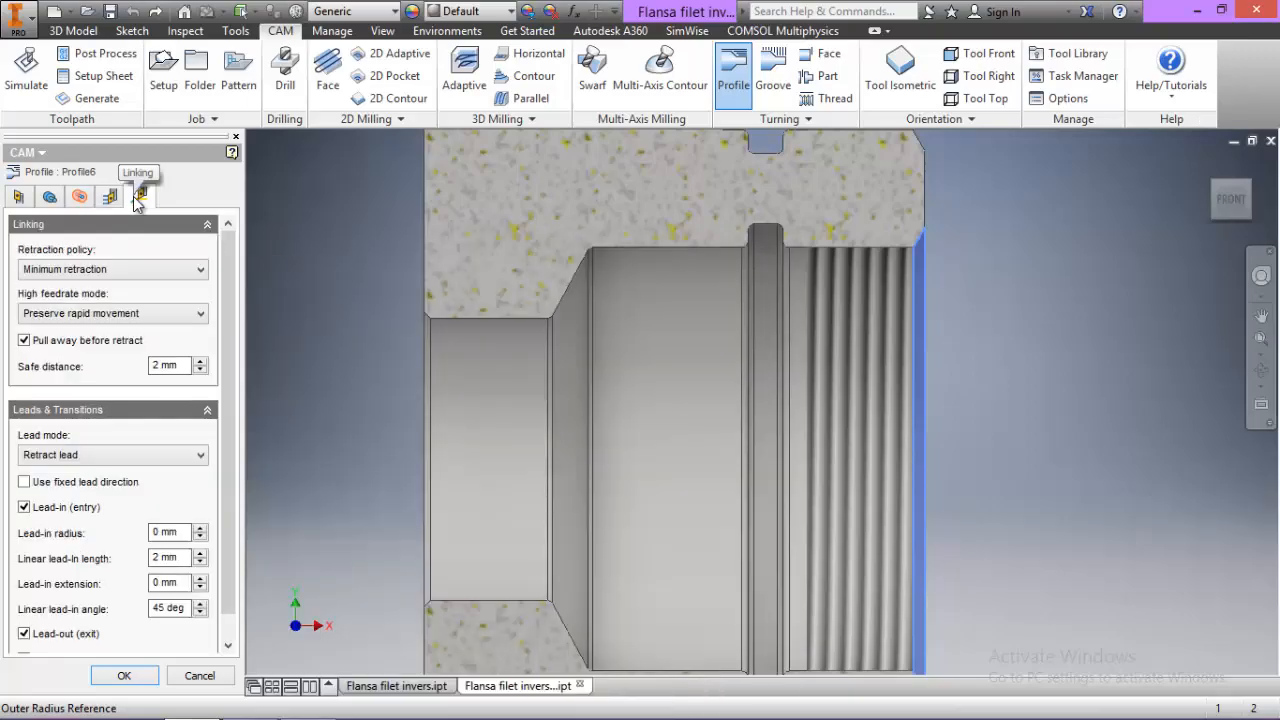
scroll(228, 345, down, 1)
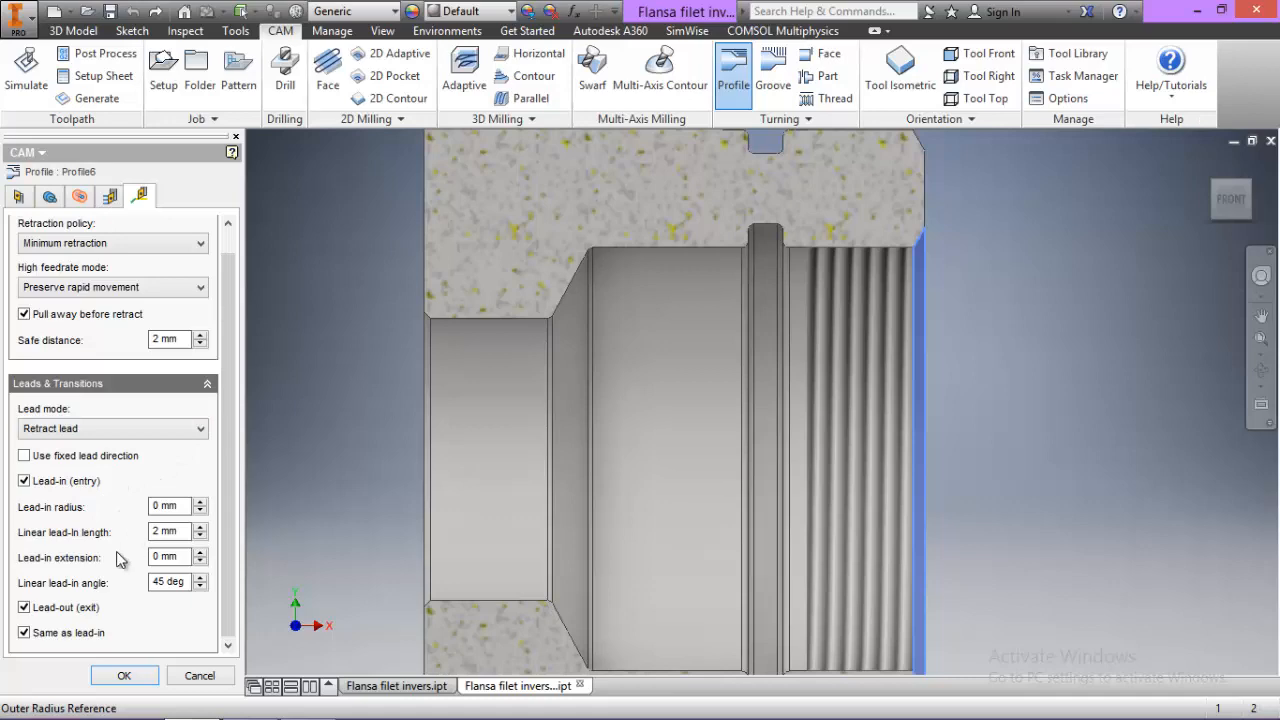
drag(164, 588, 149, 589)
text(0)
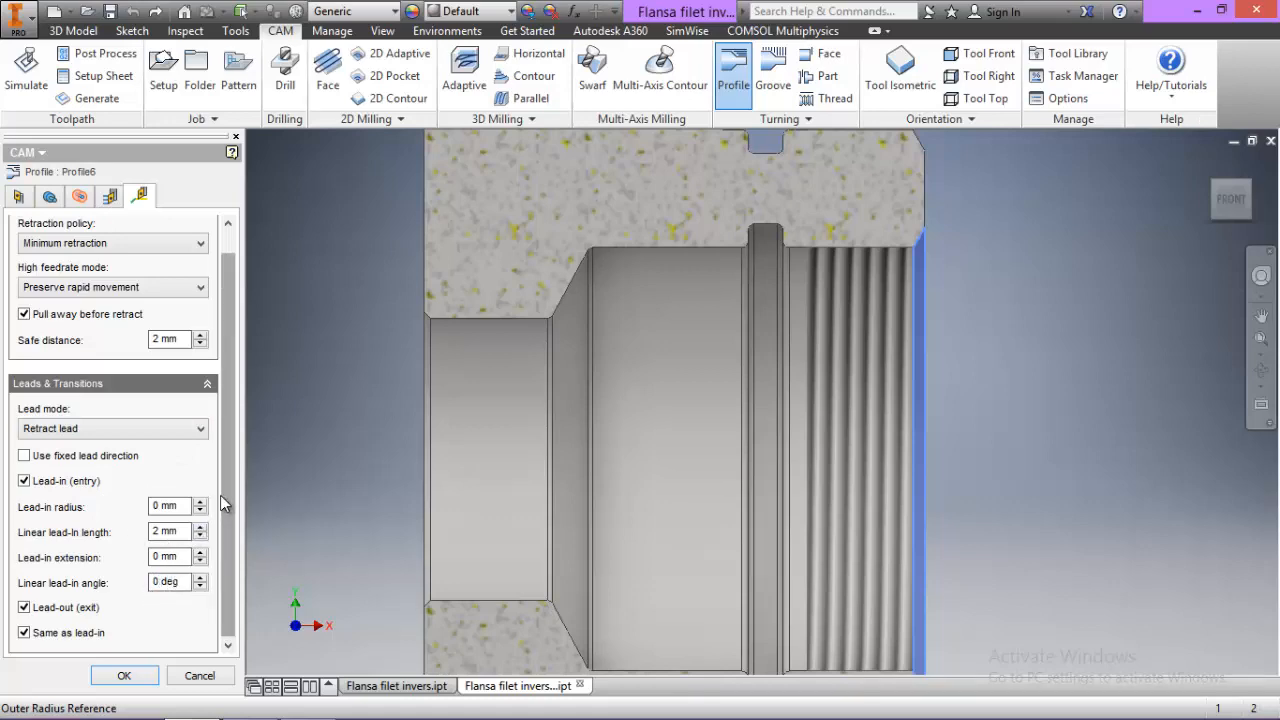
Decouple the lead-out from the lead-in, change its angle, shorten its linear distance and generate the inside profile operation
drag(223, 497, 158, 631)
click(24, 632)
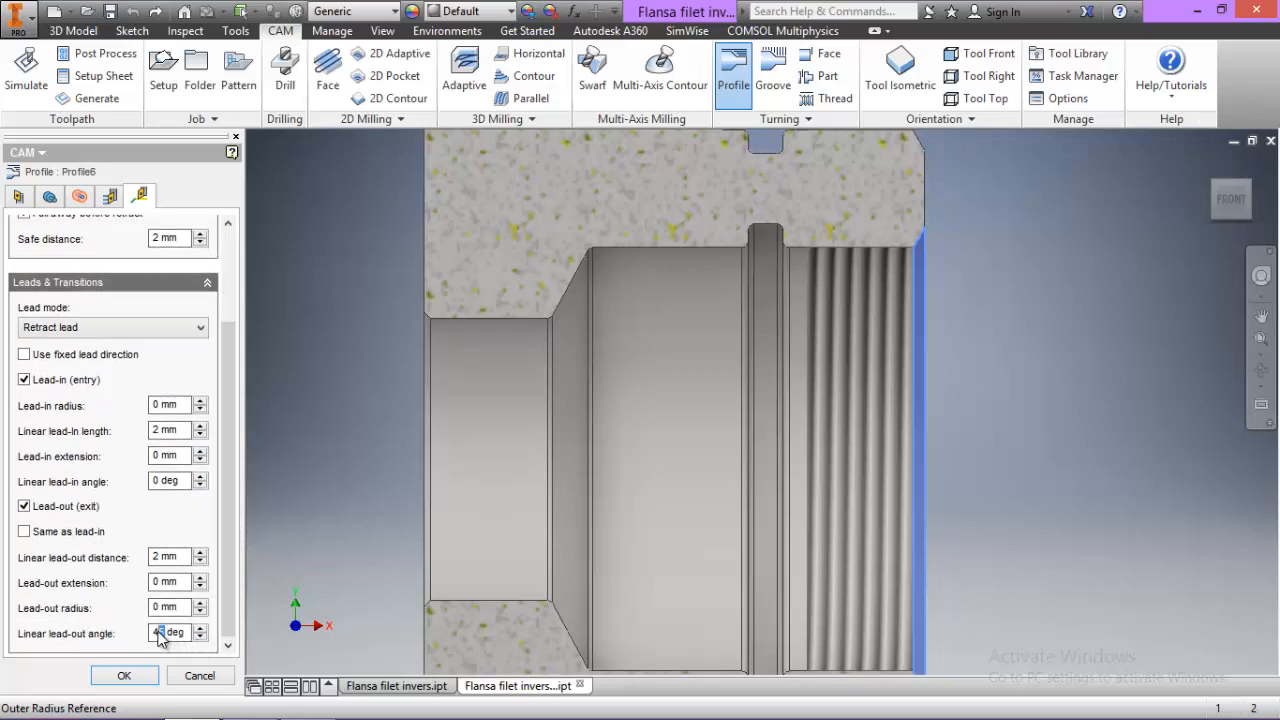
text(0)
drag(156, 559, 151, 561)
text(0.)
click(124, 675)
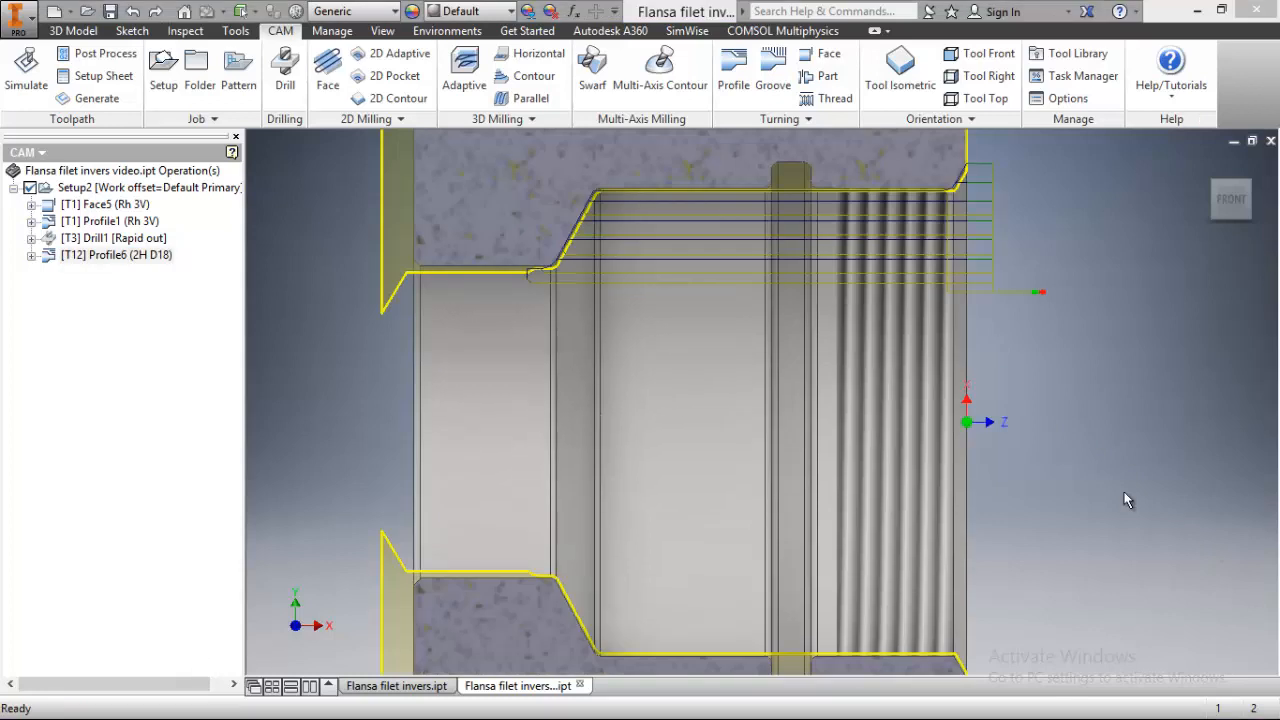
click(105, 362)
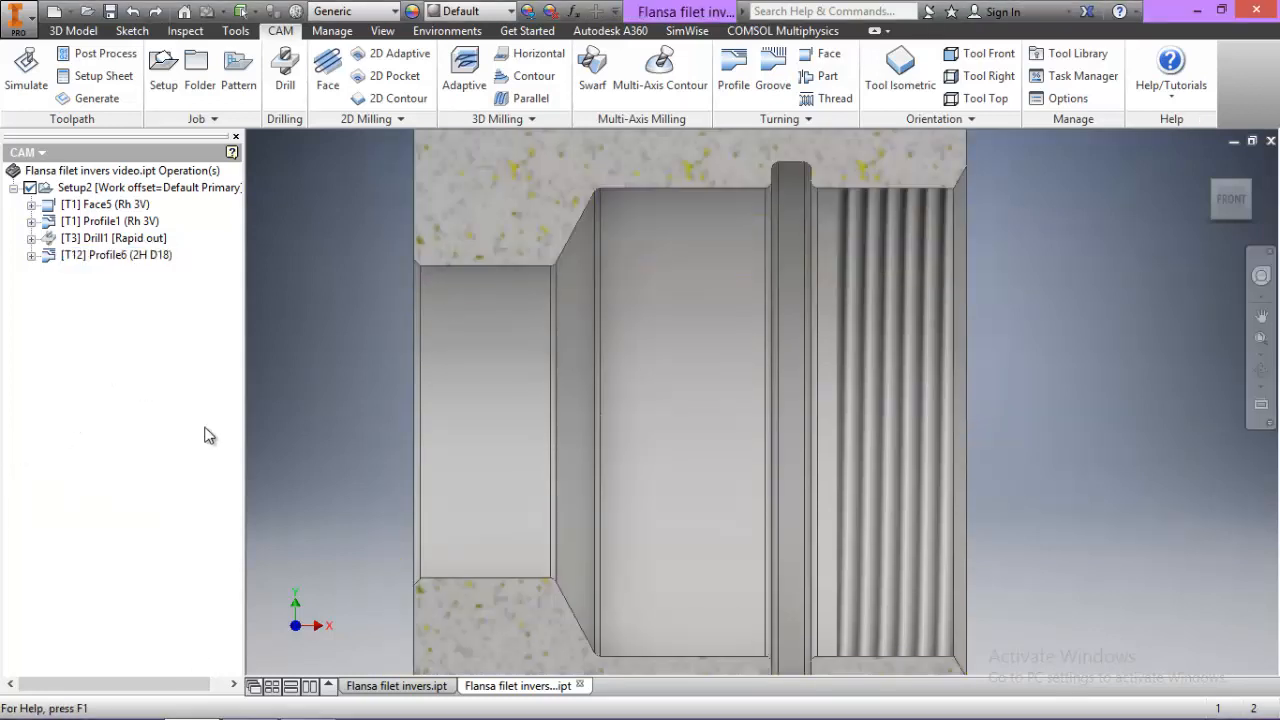
scroll(408, 580, up, 3)
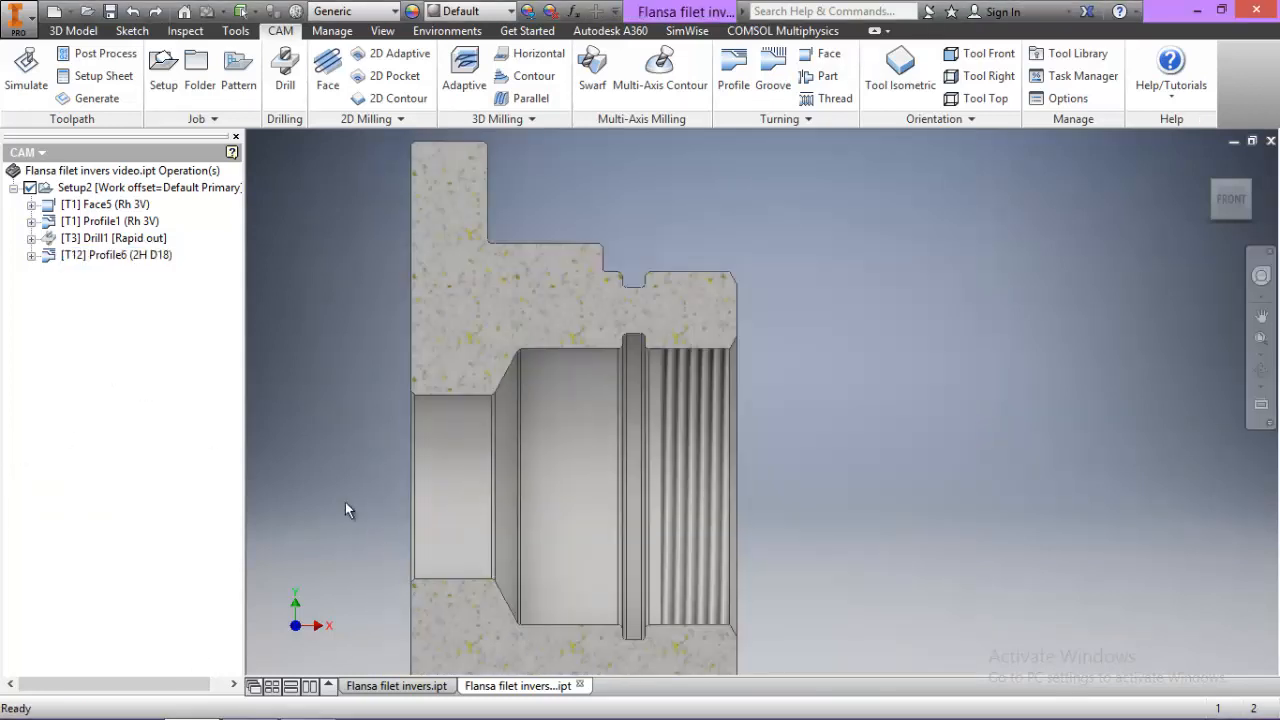
scroll(328, 473, down, 4)
scroll(284, 478, up, 3)
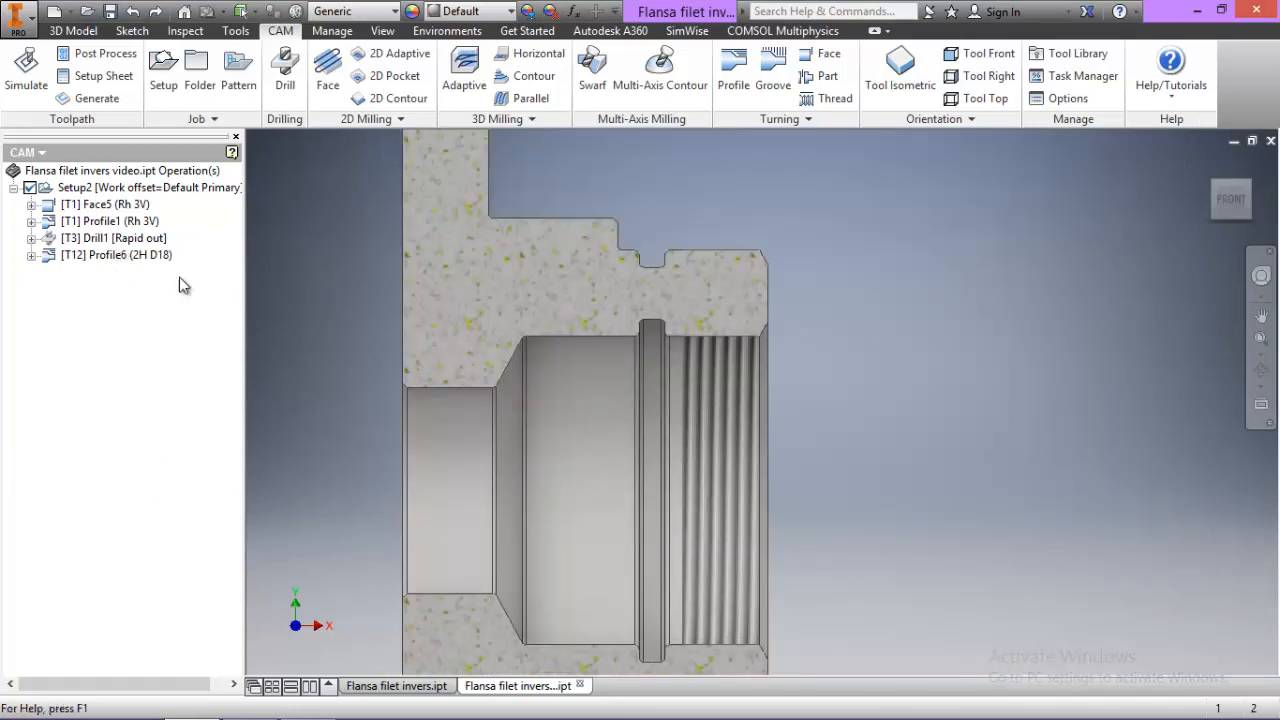
Create a derived turning Profile operation from the outside roughing operation Profile1
click(108, 238)
click(108, 222)
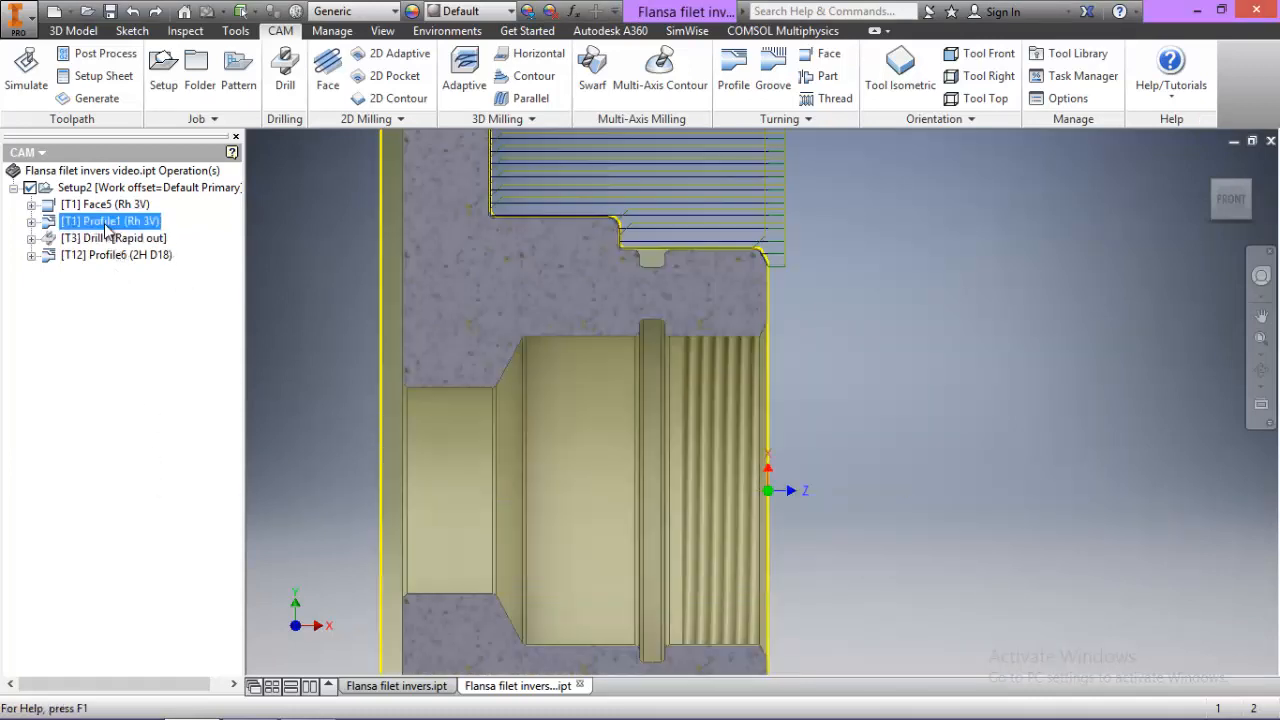
right_click(108, 222)
mouse_move(236, 458)
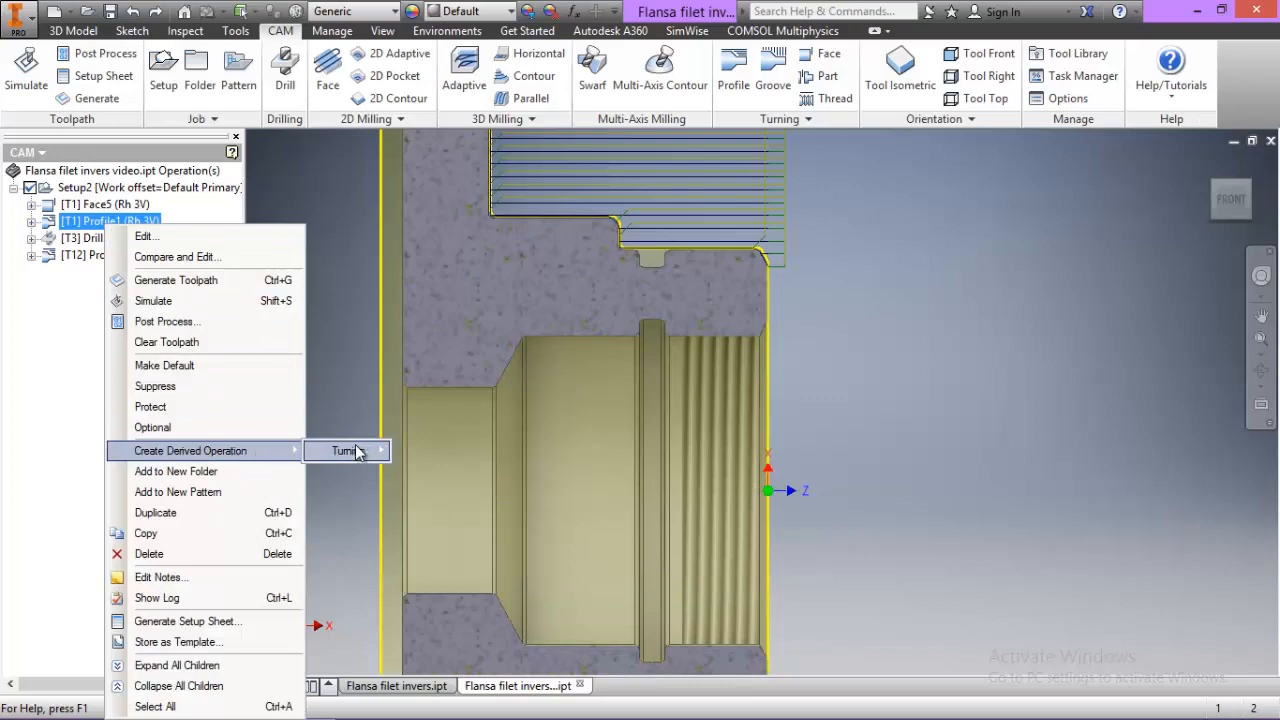
mouse_move(362, 452)
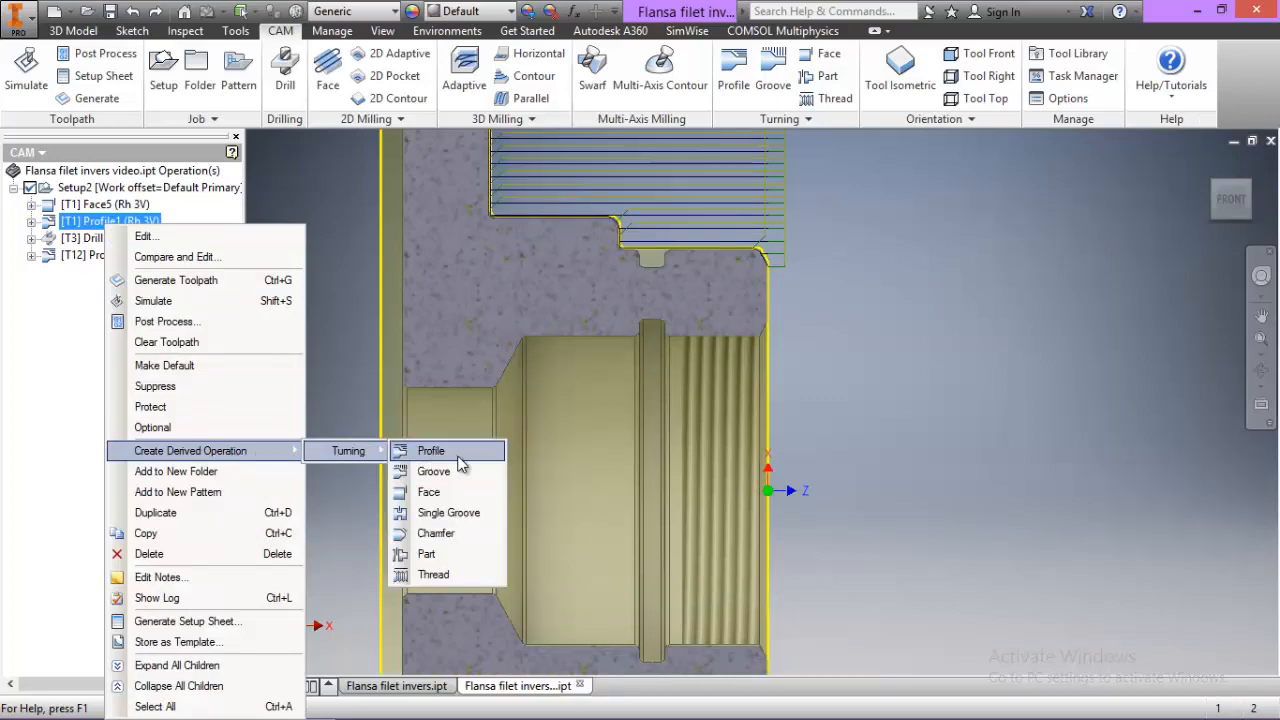
click(458, 458)
Disable roughing passes and stock to leave in the derived profile, then generate it as the outside finishing operation
click(110, 200)
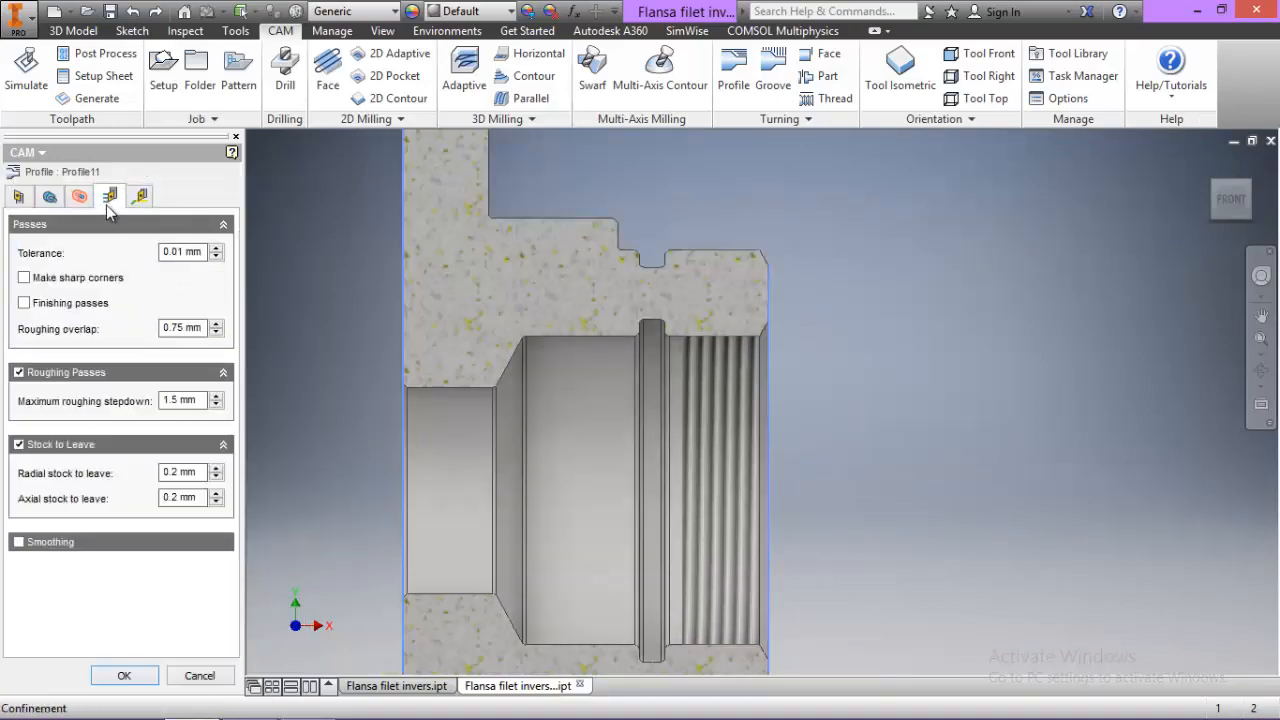
click(19, 373)
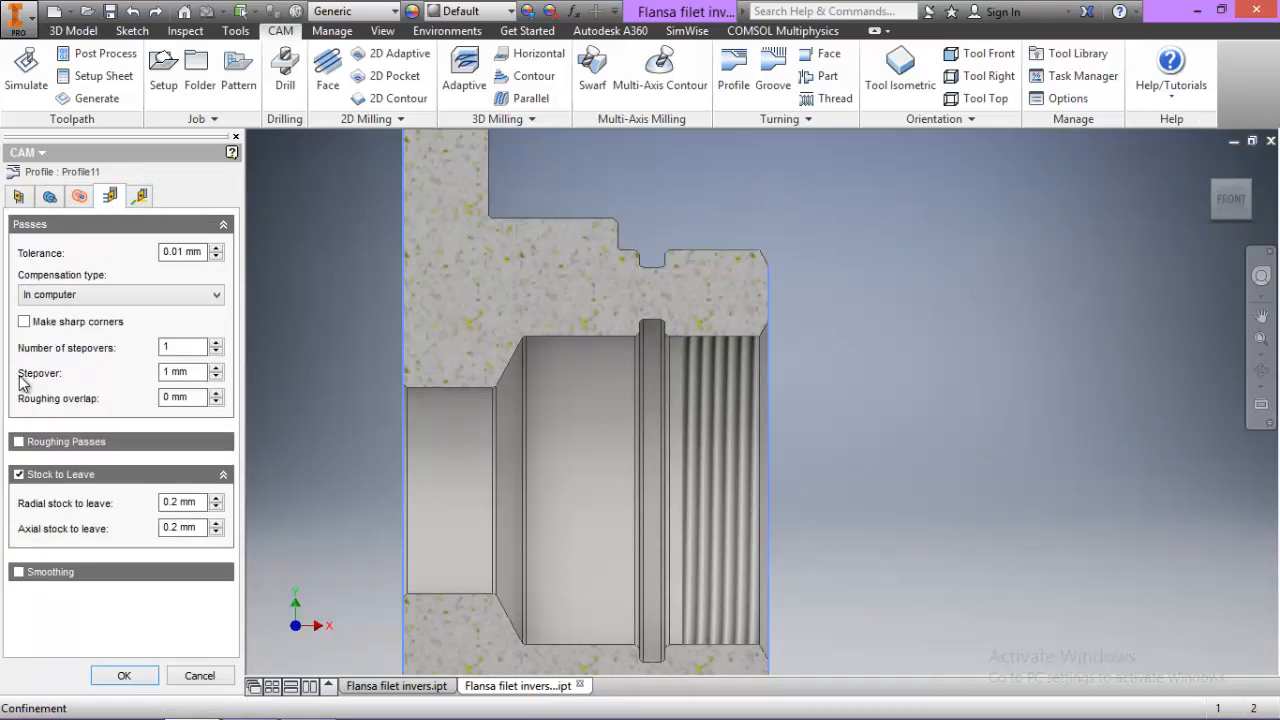
click(18, 475)
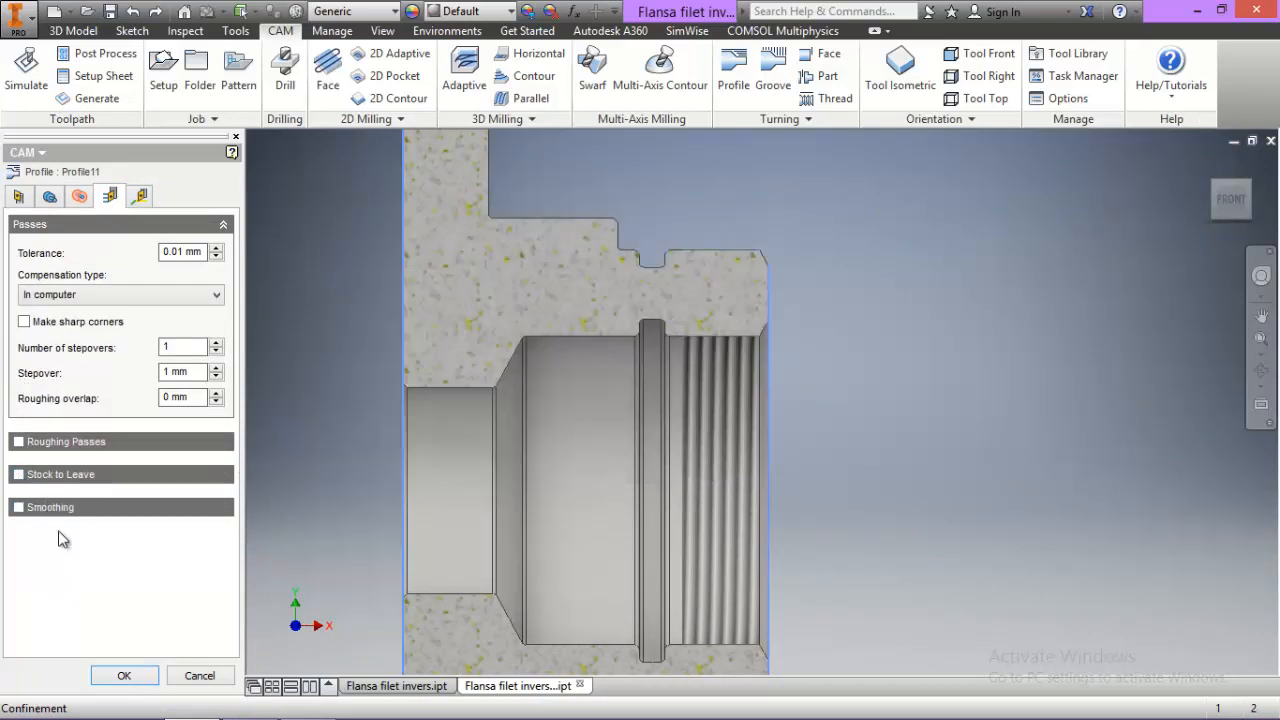
click(115, 675)
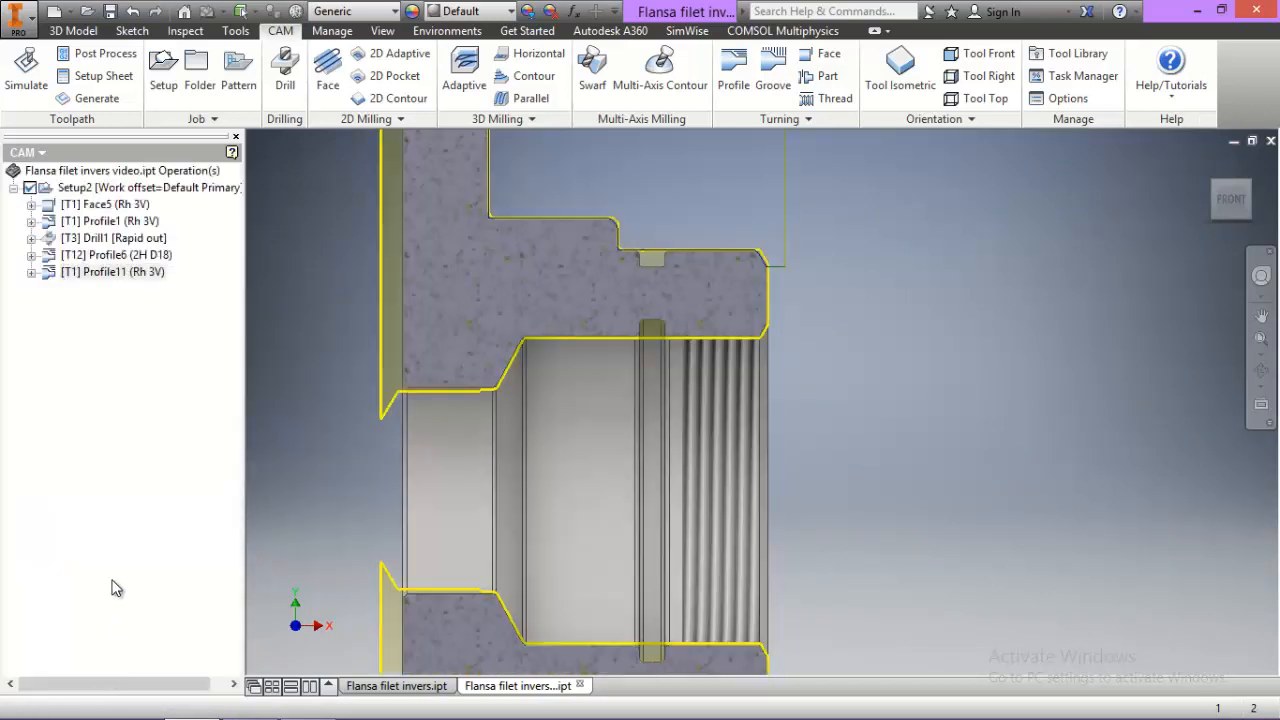
scroll(788, 564, down, 3)
scroll(681, 343, up, 4)
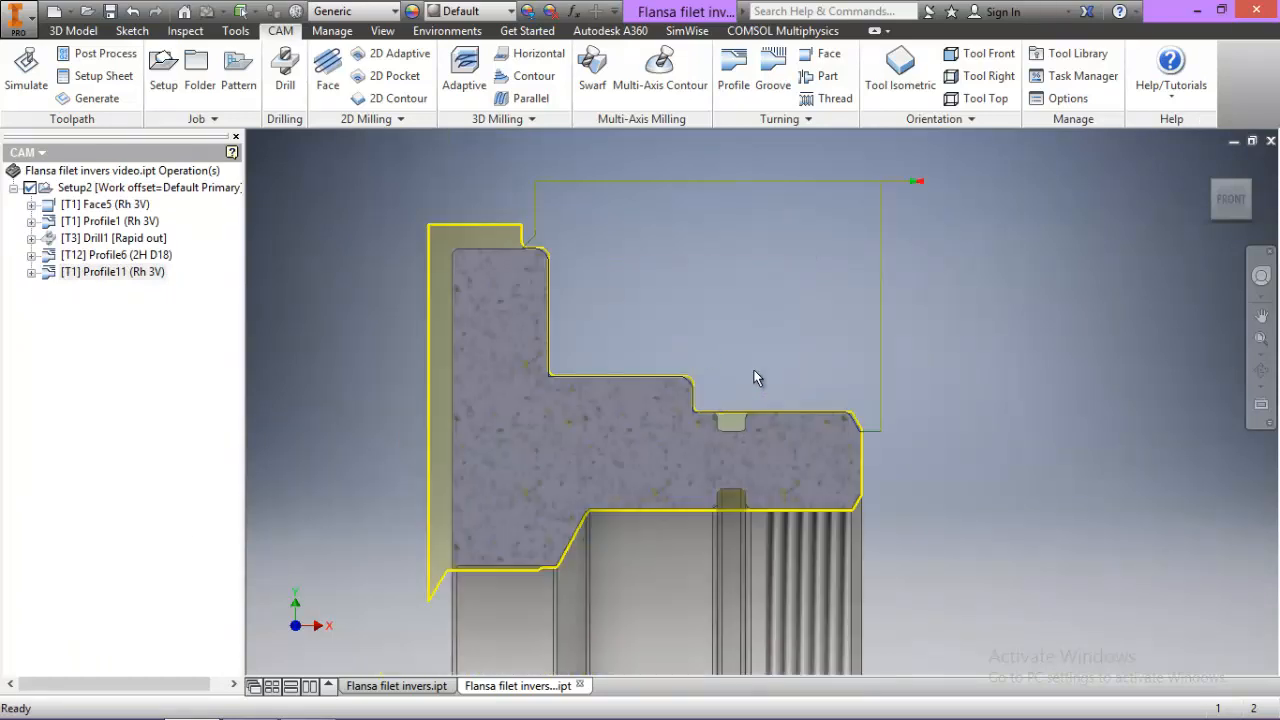
Create a derived turning Profile operation from the inside boring operation Profile6
click(112, 256)
right_click(112, 256)
mouse_move(205, 452)
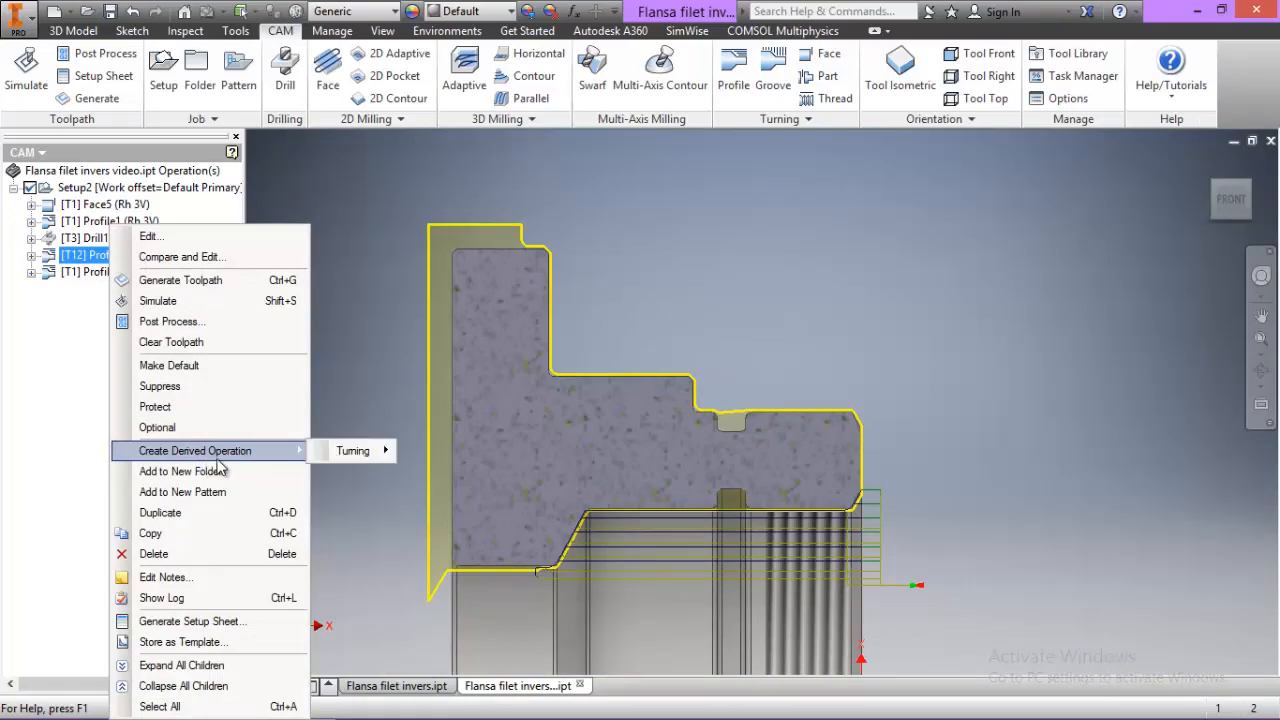
mouse_move(352, 452)
click(452, 462)
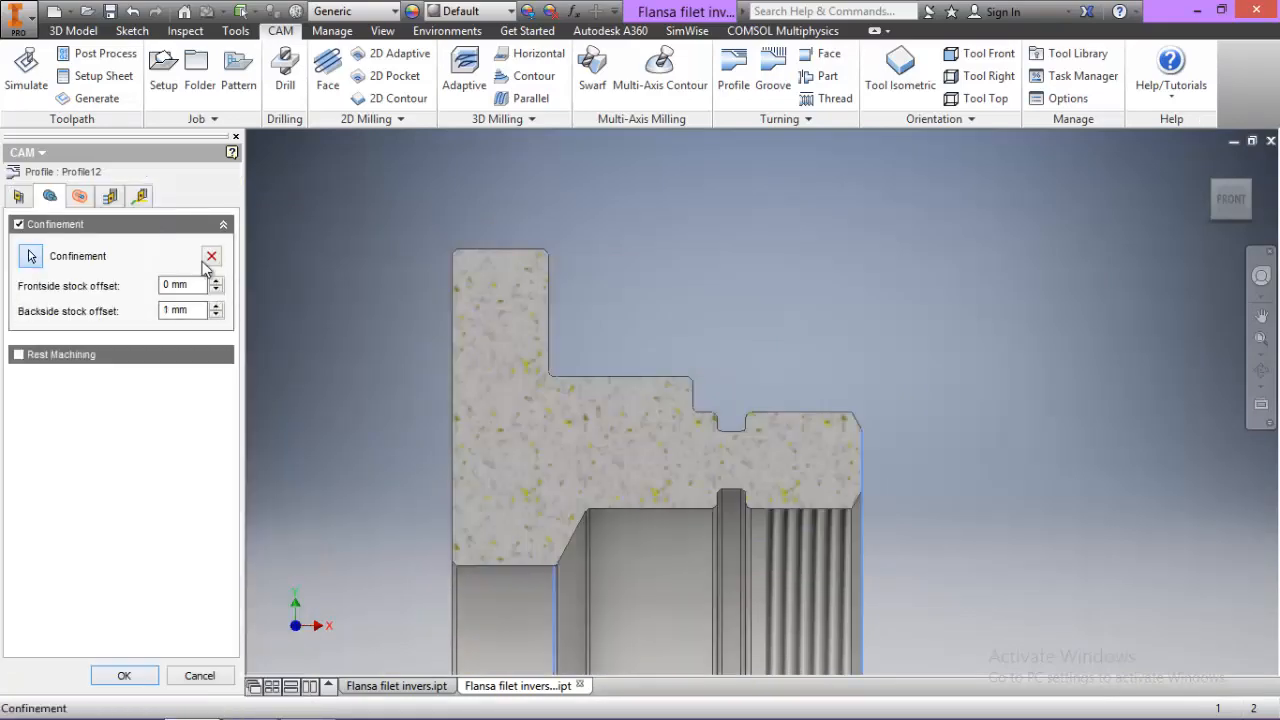
Disable roughing passes and stock to leave in the derived inside profile, then generate it as the inside finishing operation
click(110, 196)
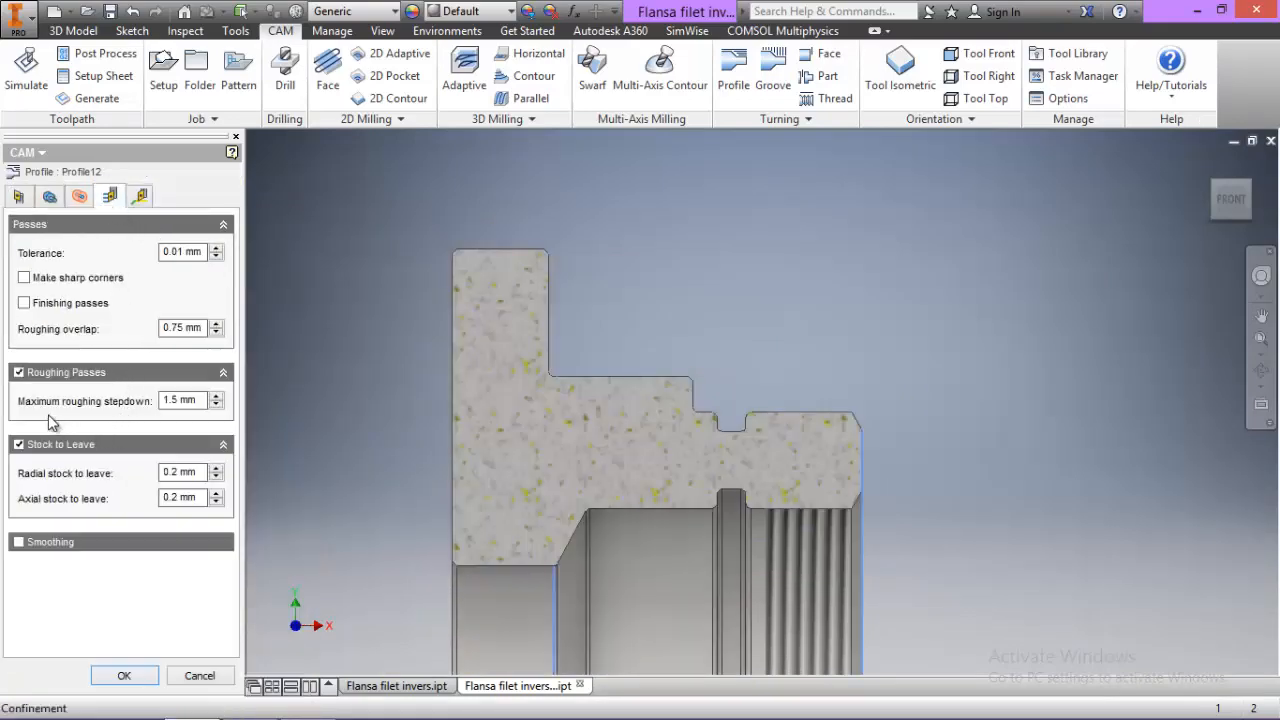
click(19, 373)
click(19, 475)
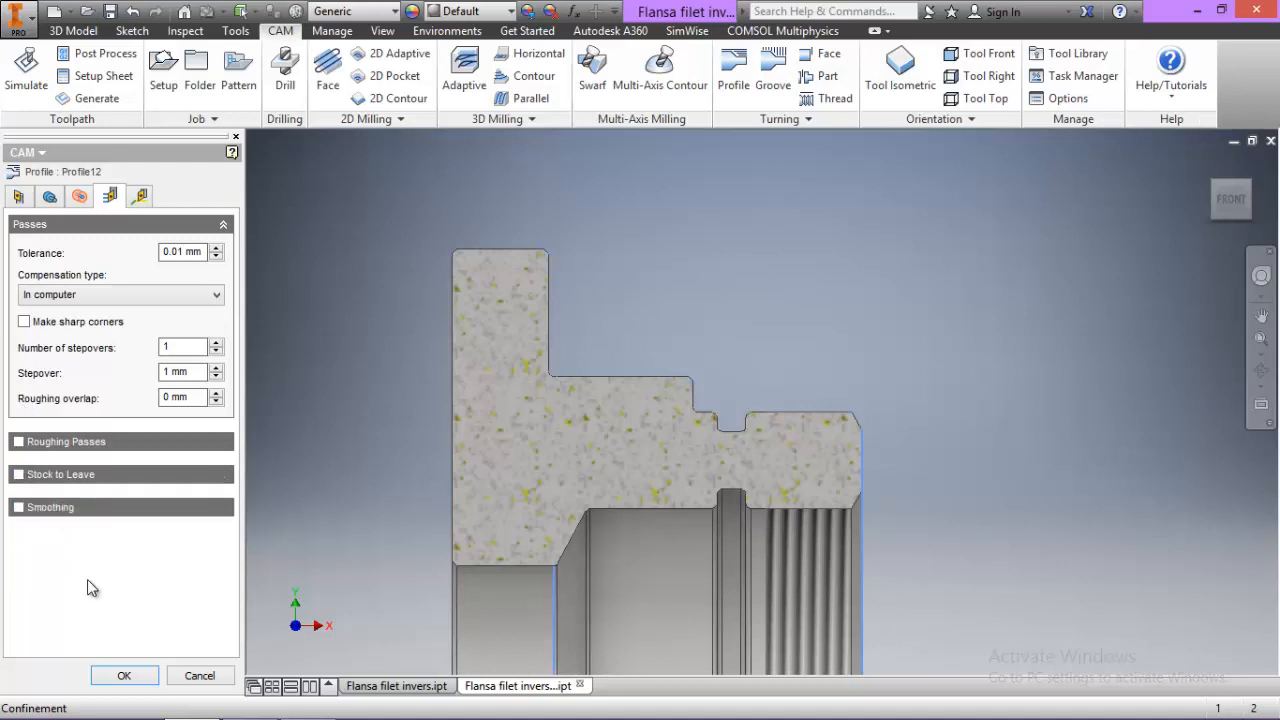
click(120, 677)
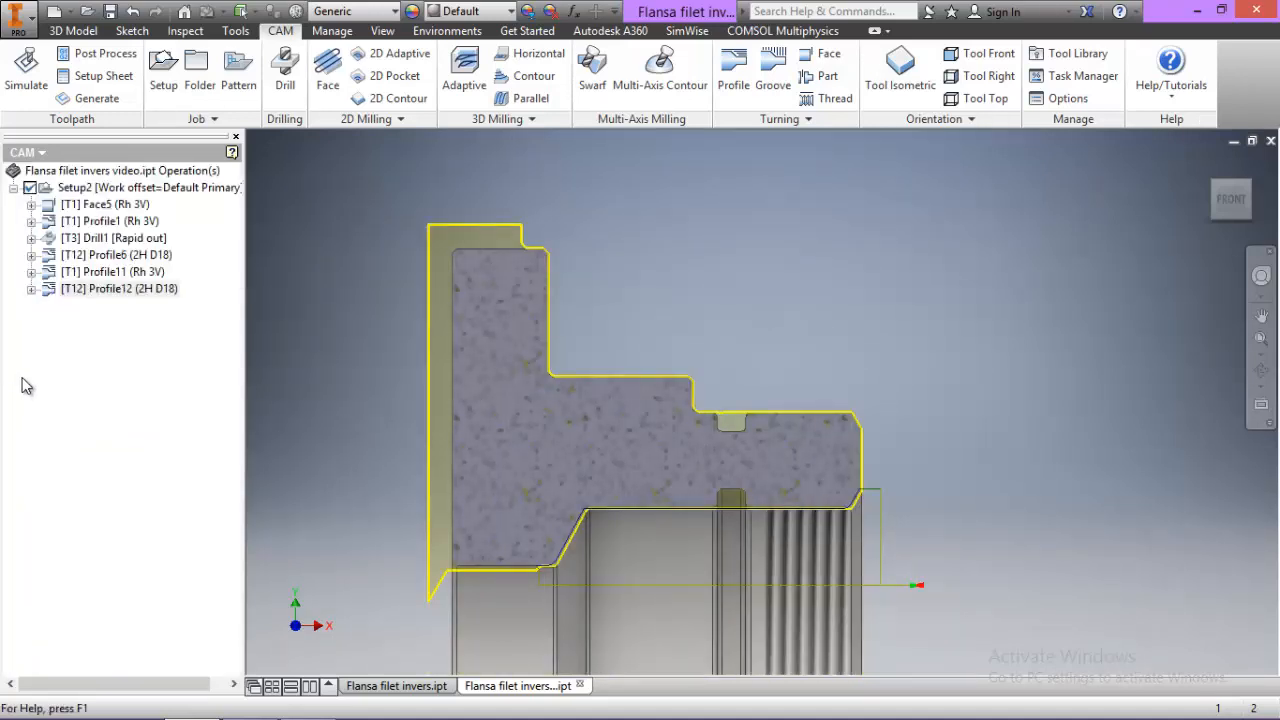
Create a derived turning Face operation from the facing operation Face5
click(102, 206)
right_click(102, 206)
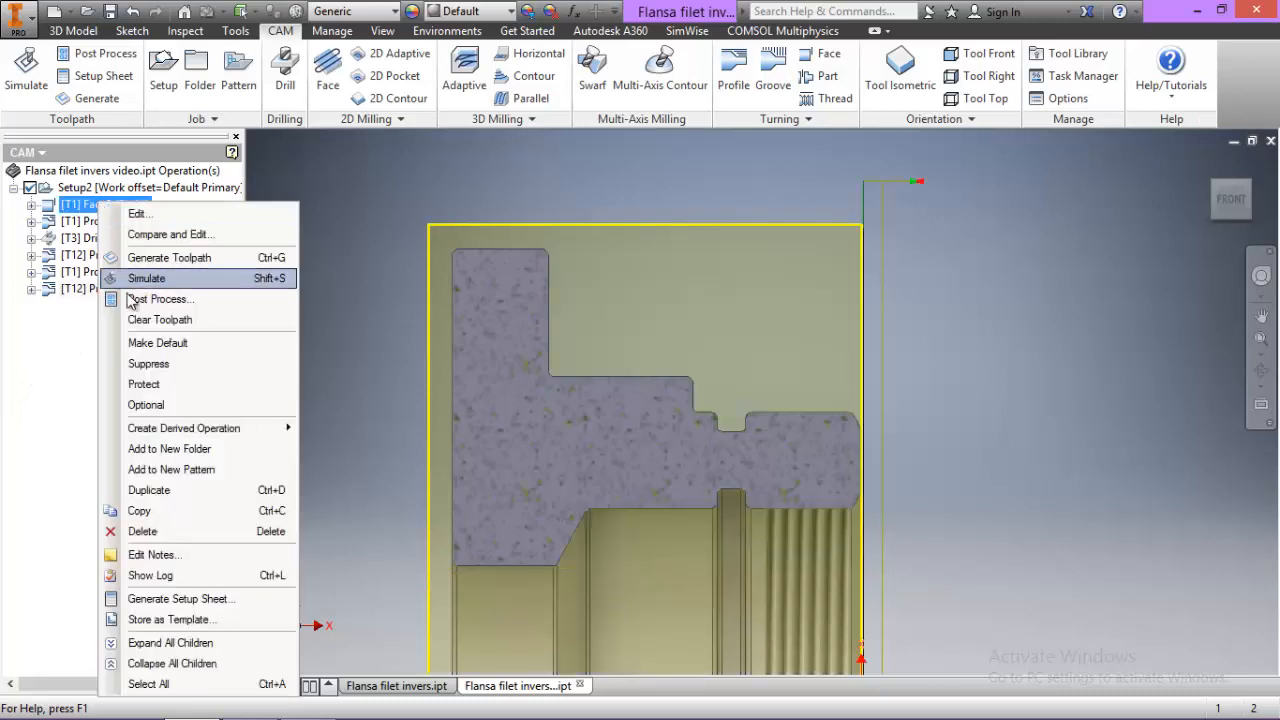
mouse_move(175, 430)
mouse_move(340, 430)
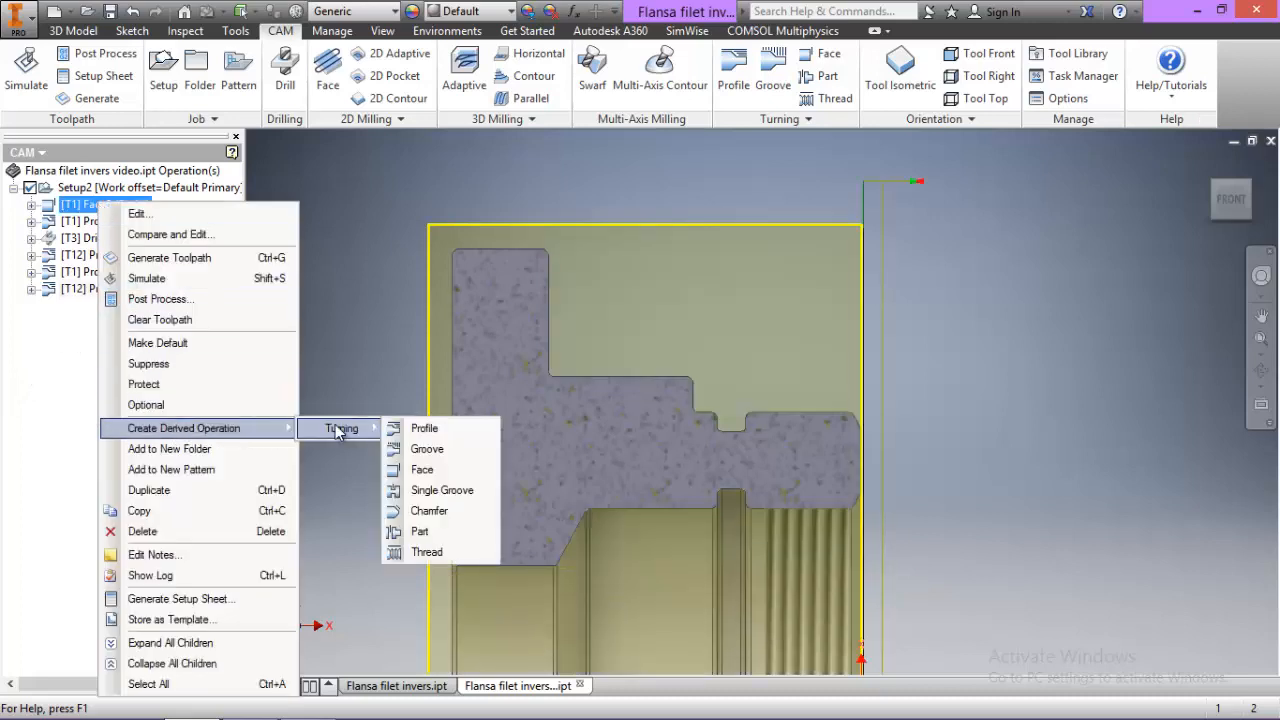
click(410, 462)
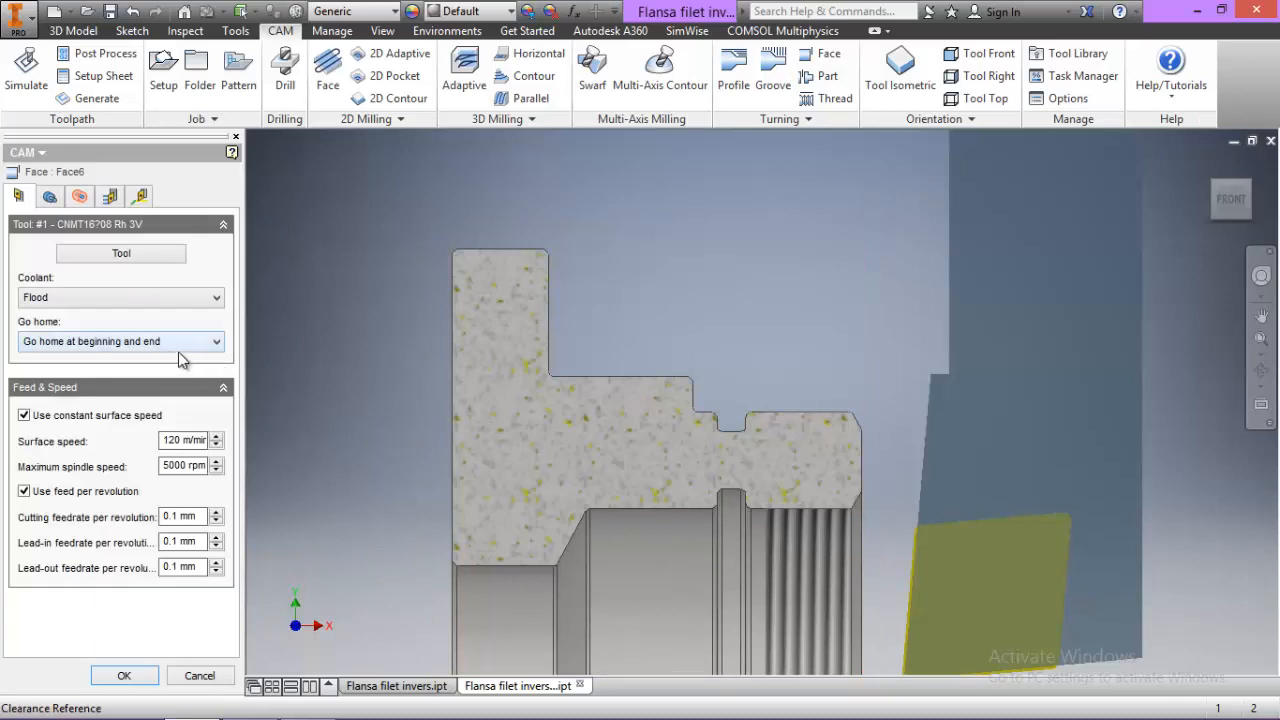
Disable stock to leave in the derived face operation and generate it as the finishing face
click(112, 198)
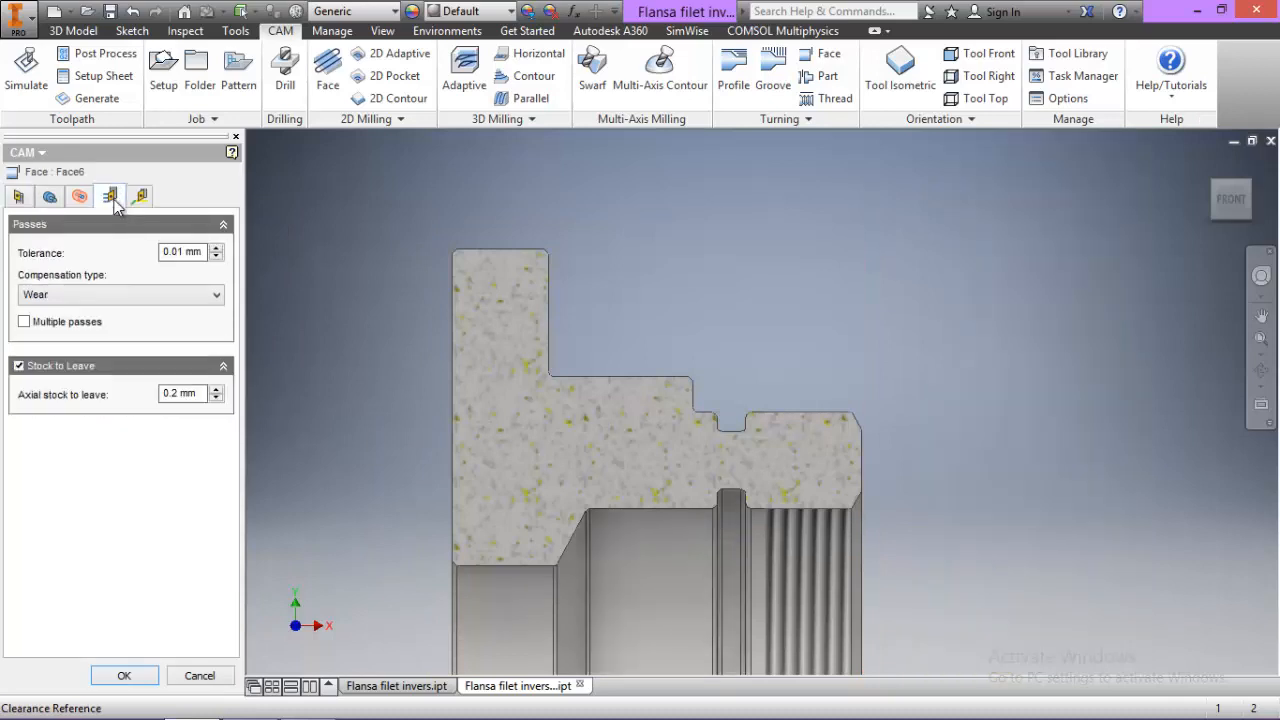
click(20, 366)
click(124, 676)
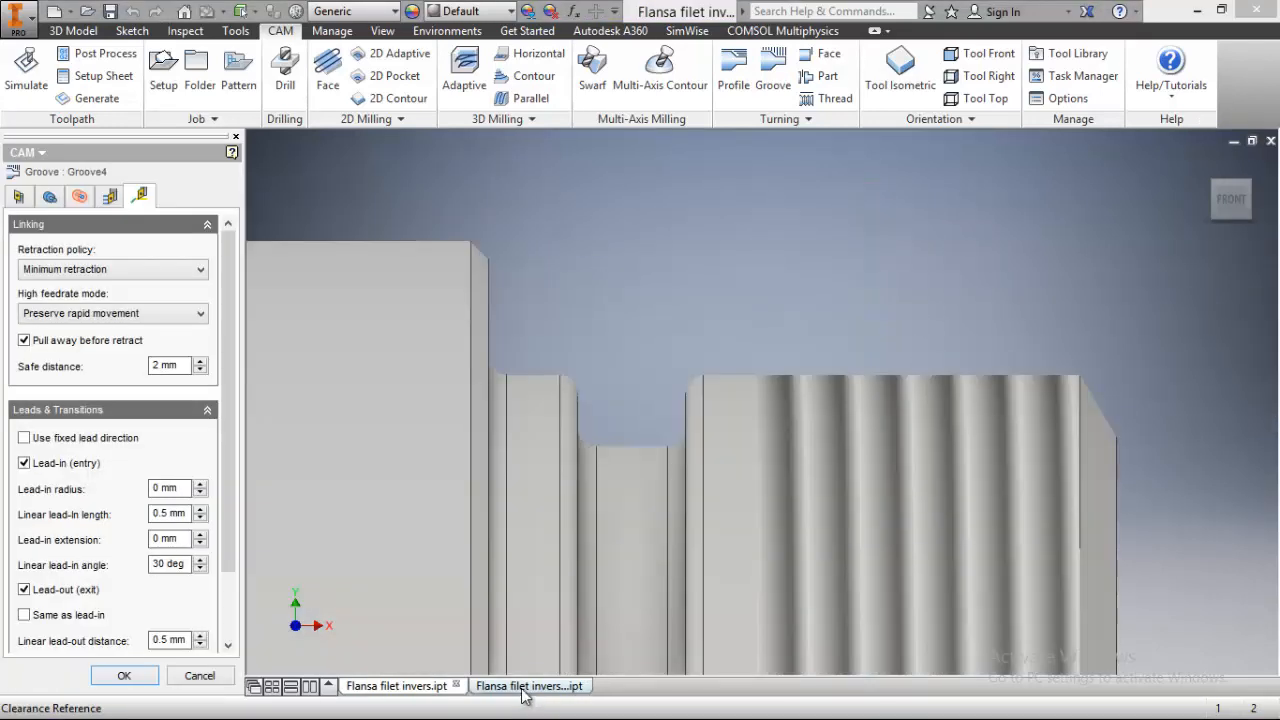
Start a turning Groove operation in the Flansa filet invers video part with tool #9, turning grooving Exterior 3V
click(522, 689)
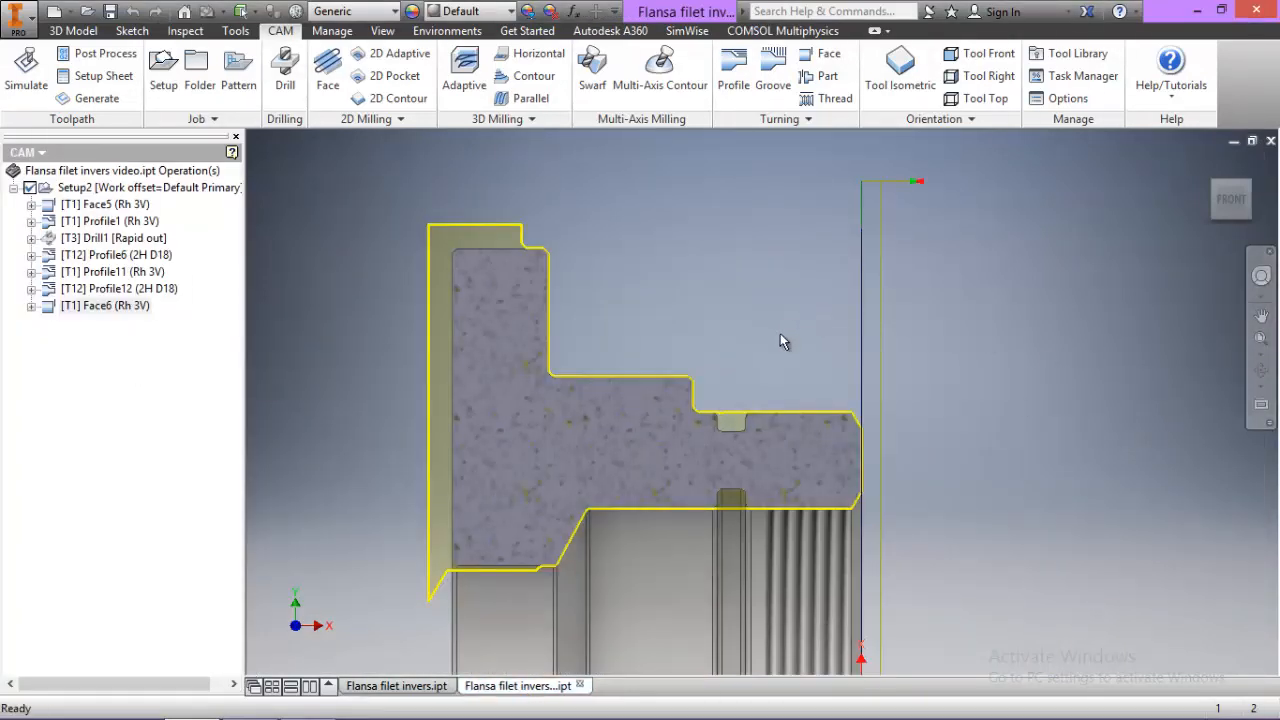
click(775, 75)
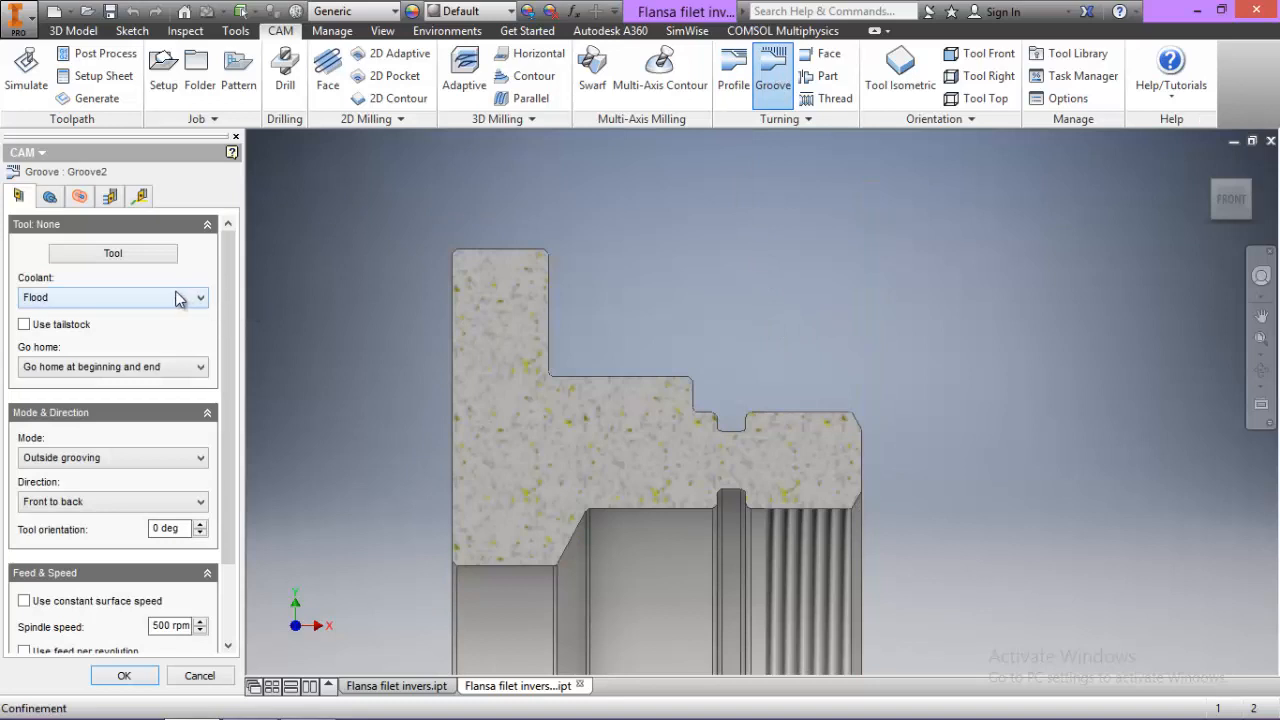
click(113, 253)
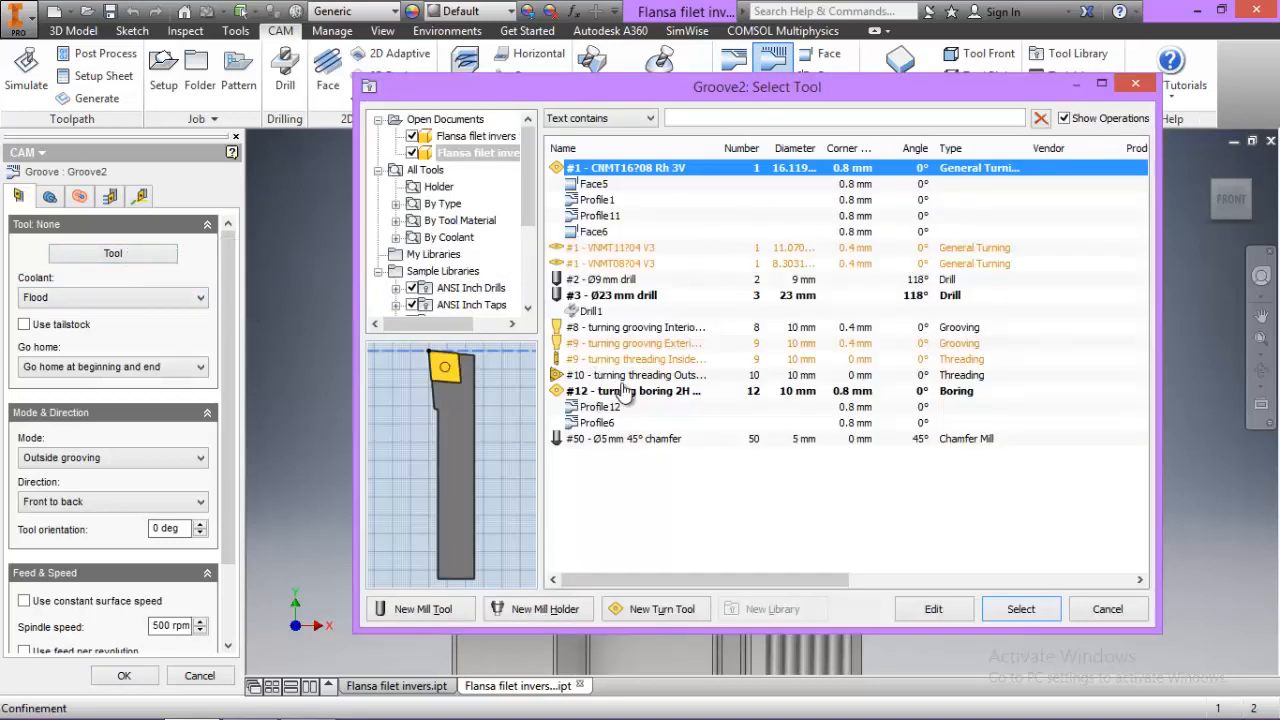
click(638, 344)
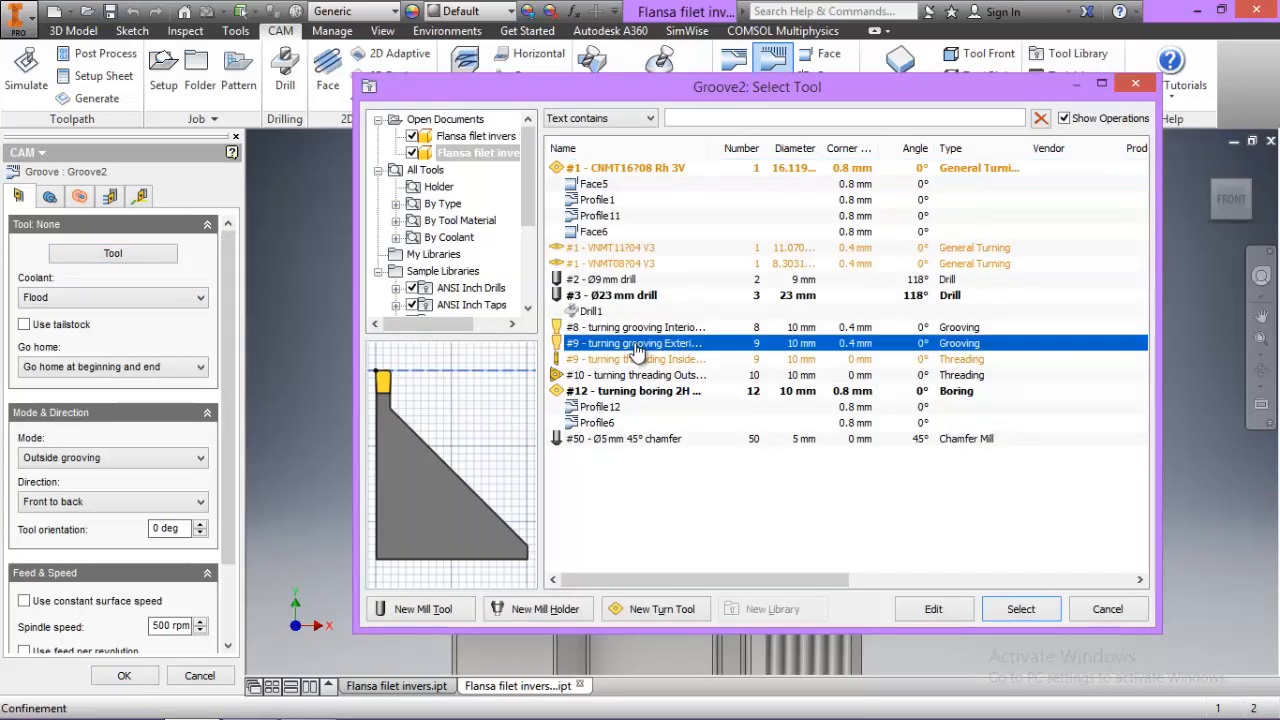
click(1029, 611)
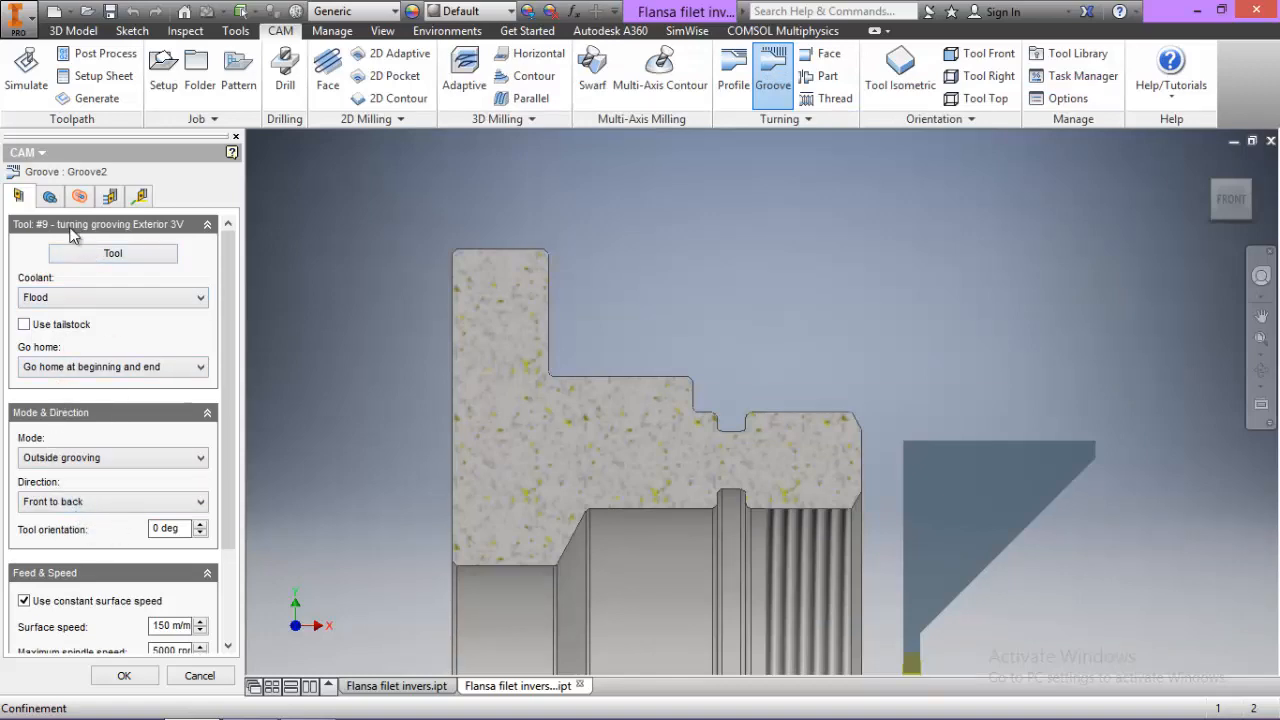
Enable confinement for the groove operation and limit it to the two rounded upper edges of the outside groove
click(50, 197)
click(18, 224)
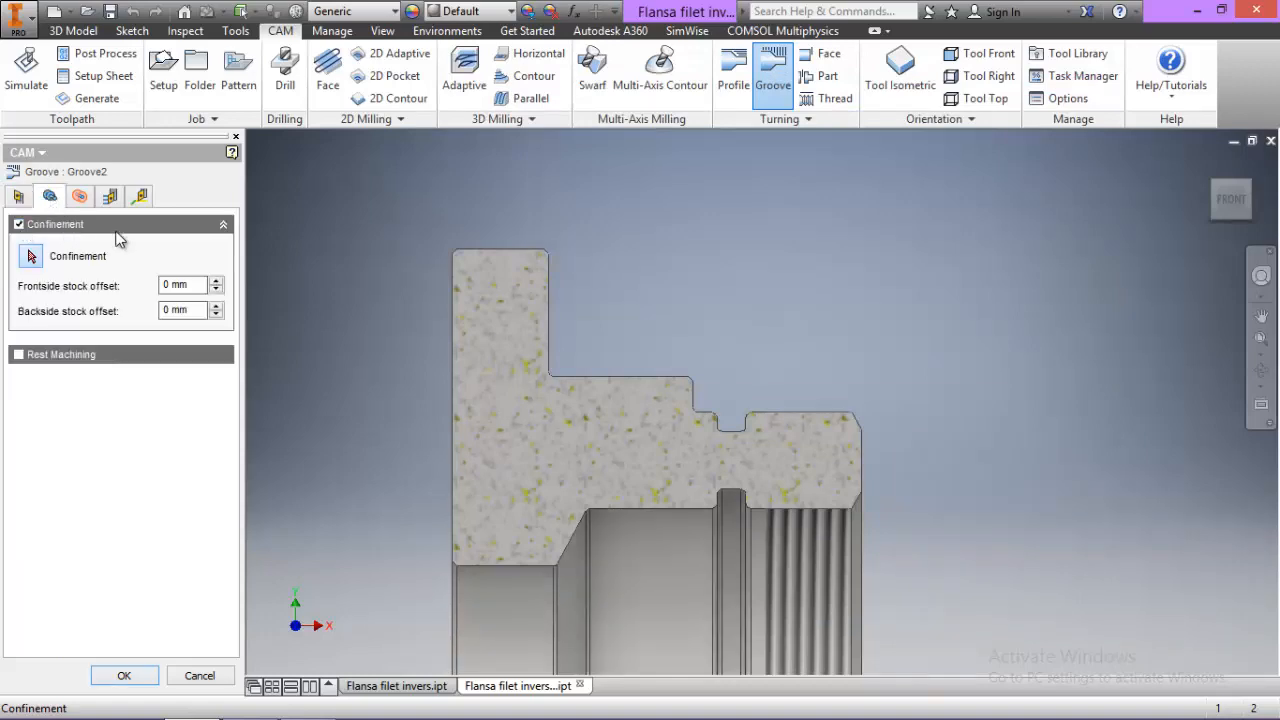
scroll(704, 390, up, 5)
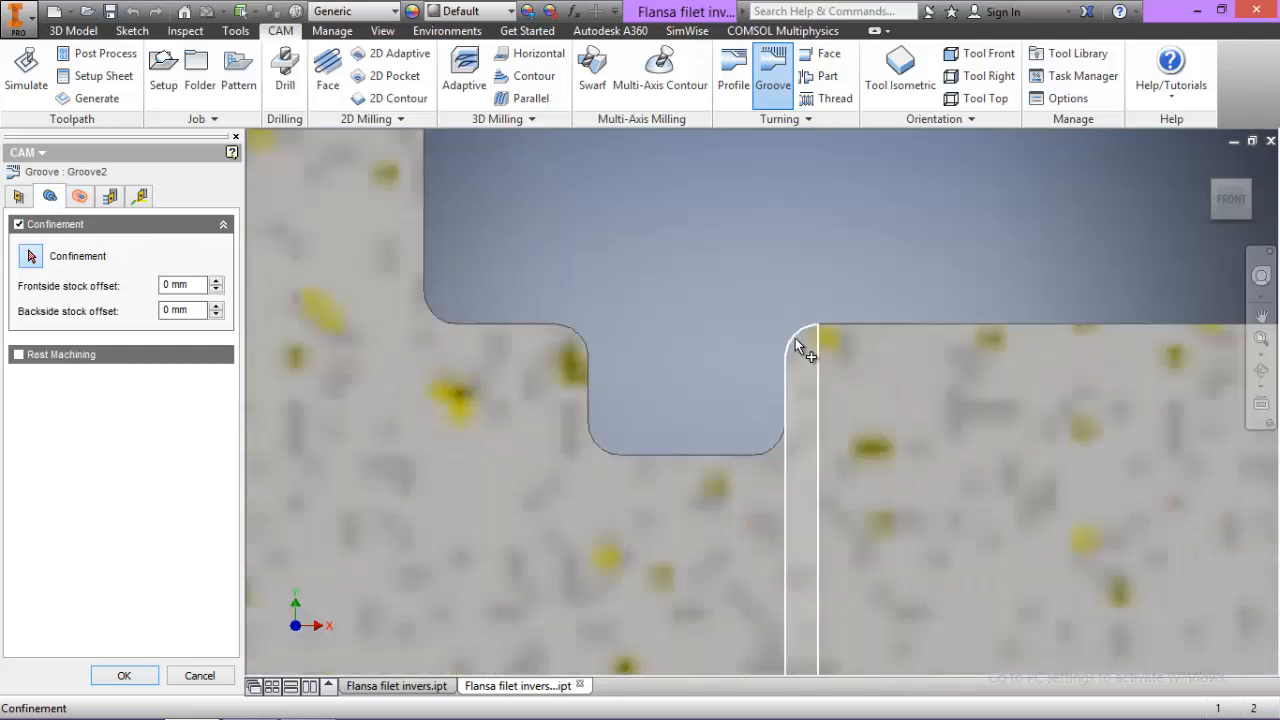
click(795, 337)
click(562, 342)
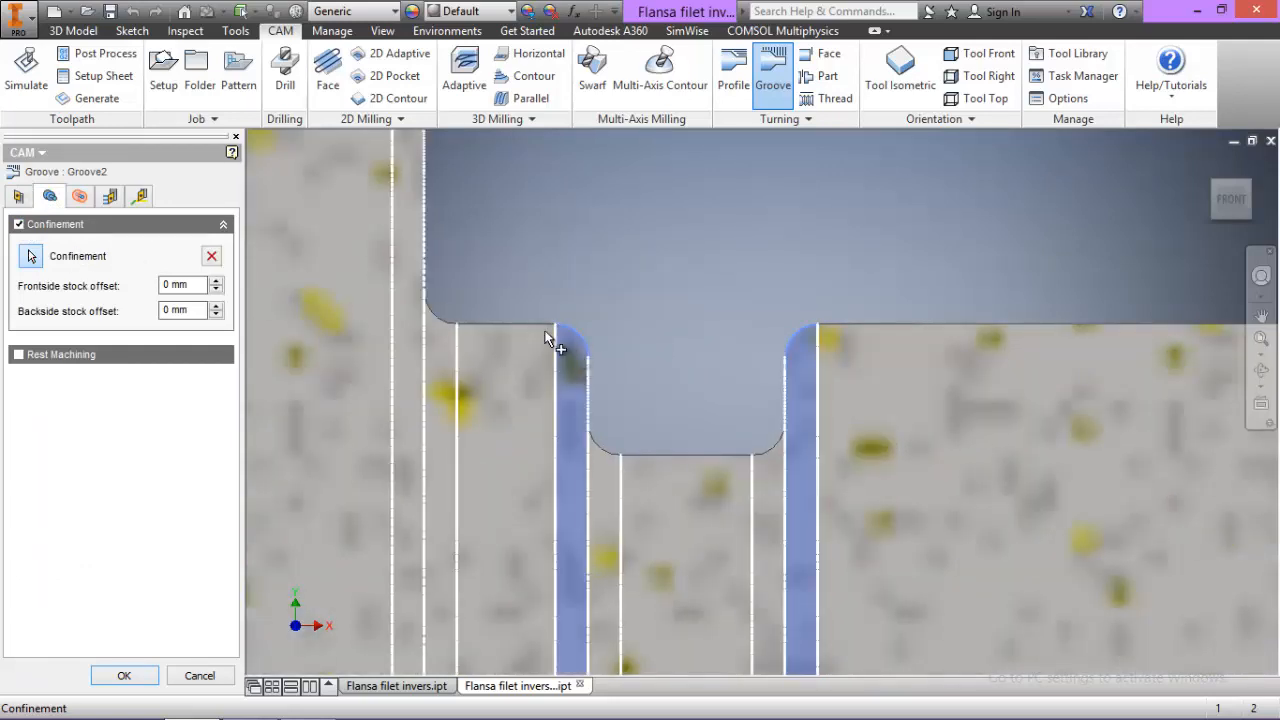
Set the groove's outer radius by selecting the adjacent outer cylindrical surface and its inner radius by selecting the groove floor
click(80, 196)
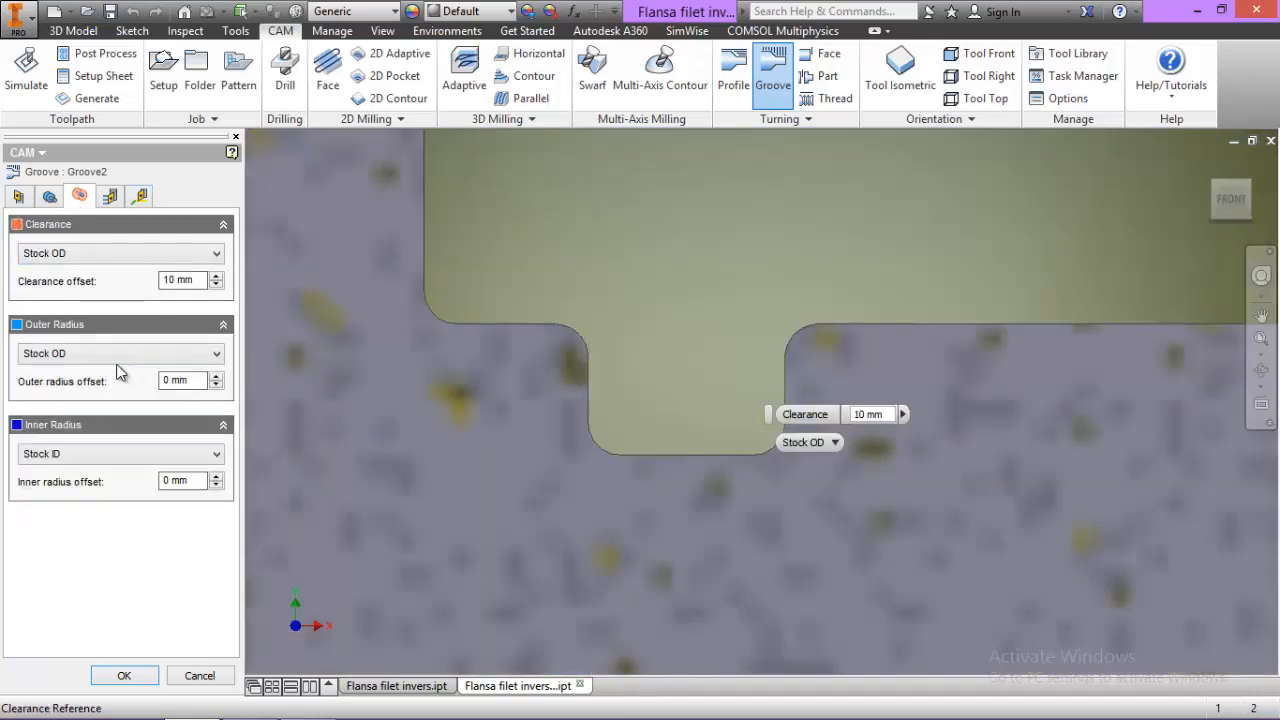
click(111, 355)
click(87, 438)
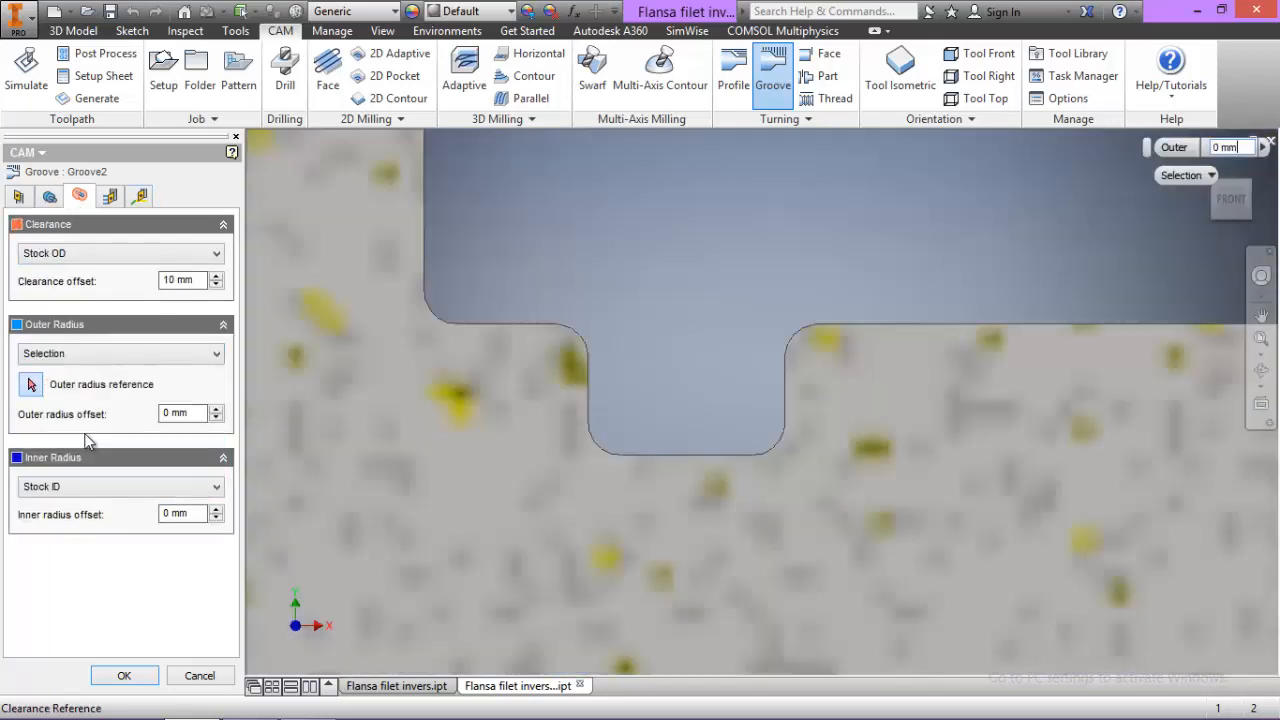
click(860, 326)
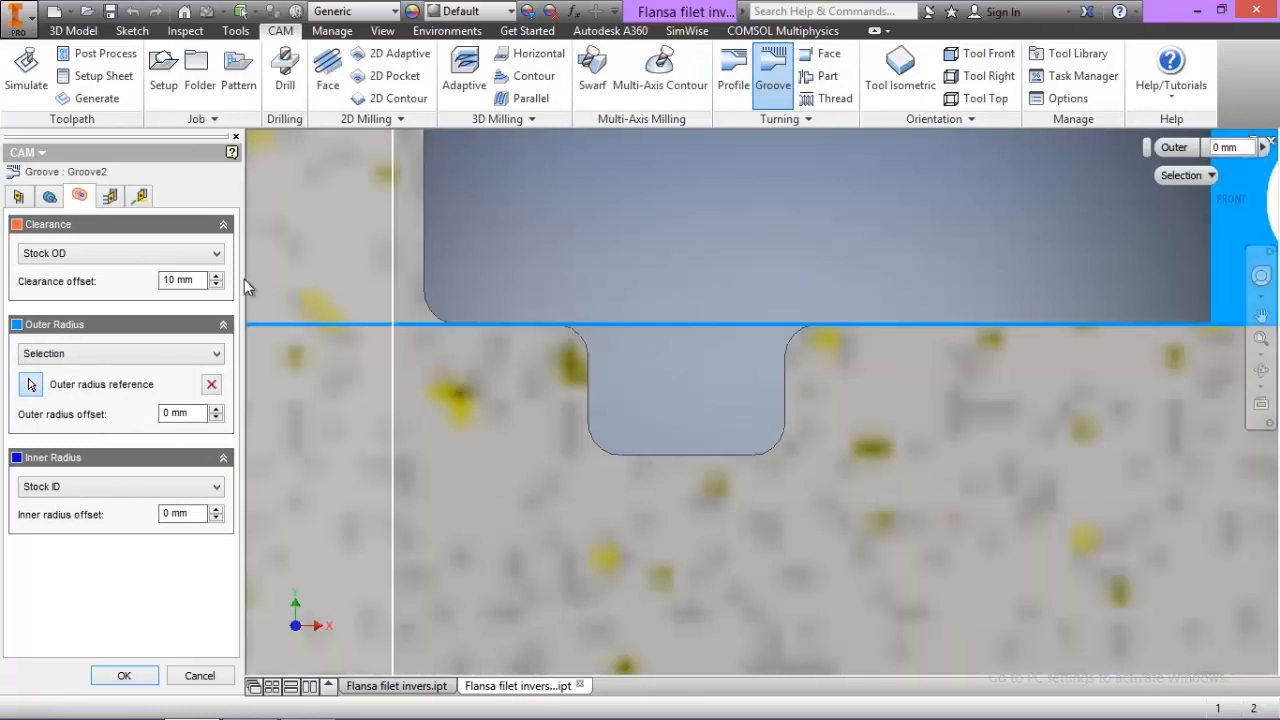
click(40, 486)
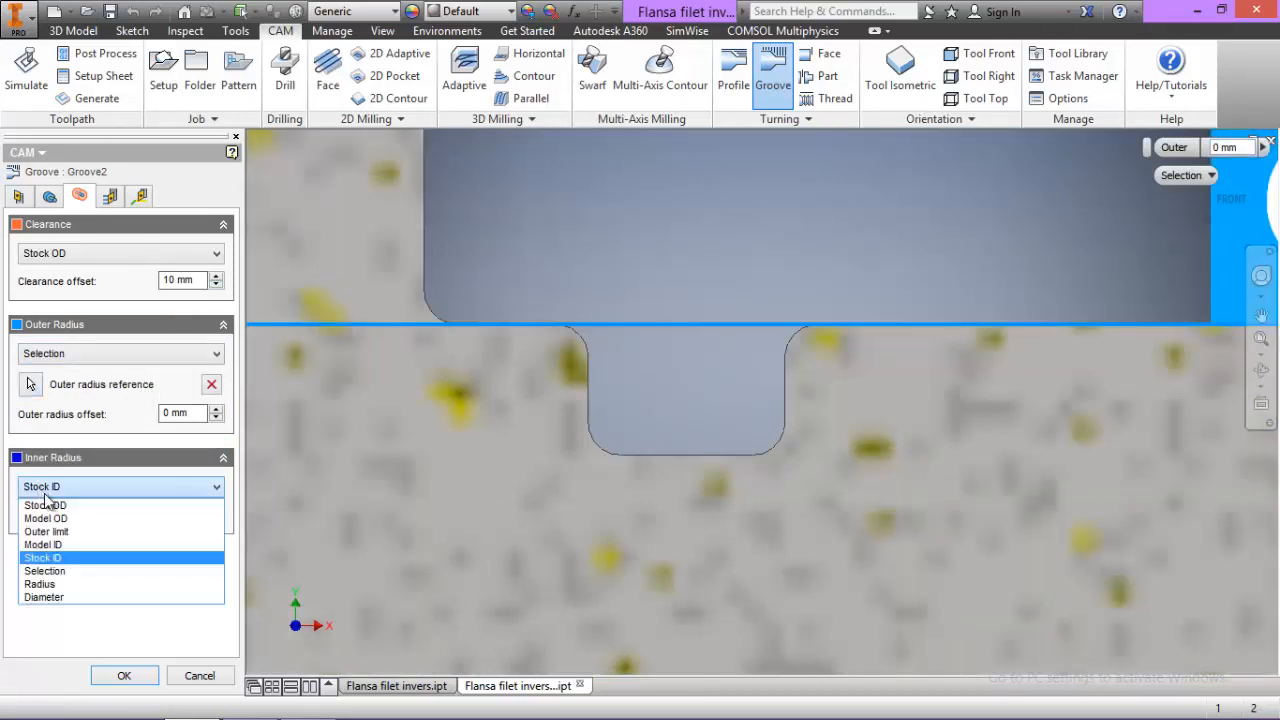
click(60, 568)
click(691, 482)
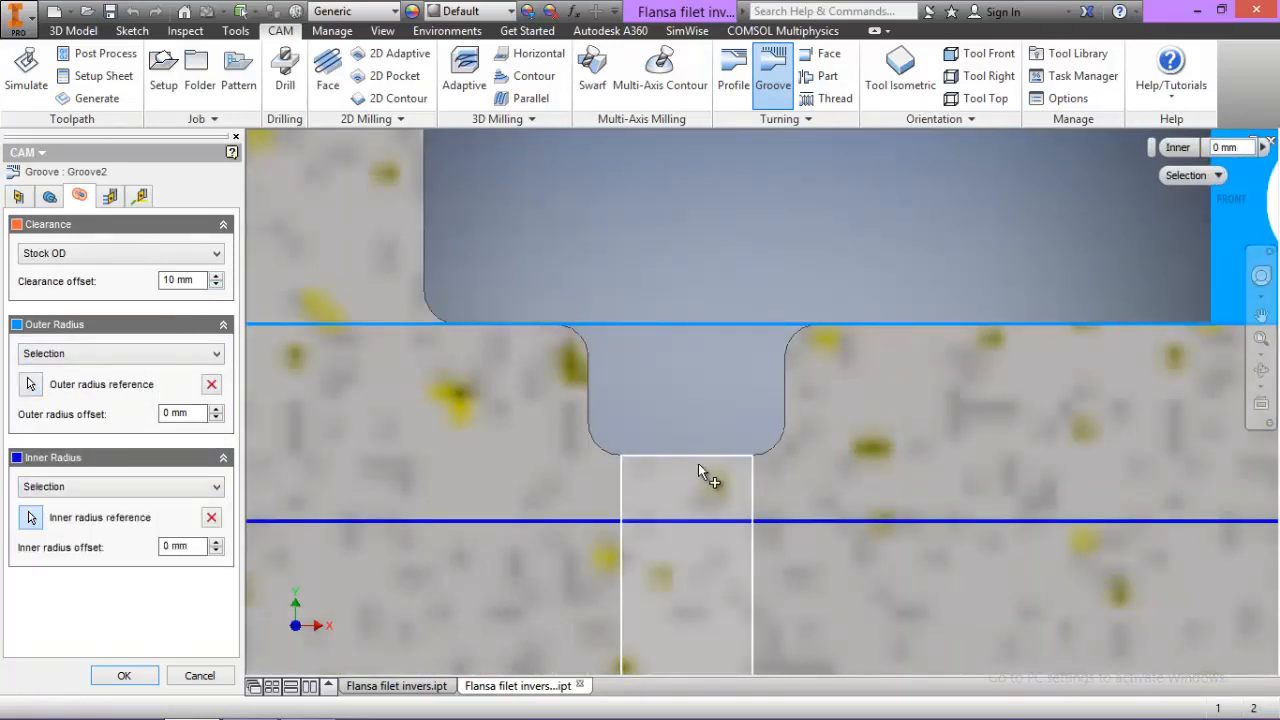
Reference the groove clearance to Outer limit with a 0.5 mm offset, keeping the outer radius offset at 0 mm
click(70, 256)
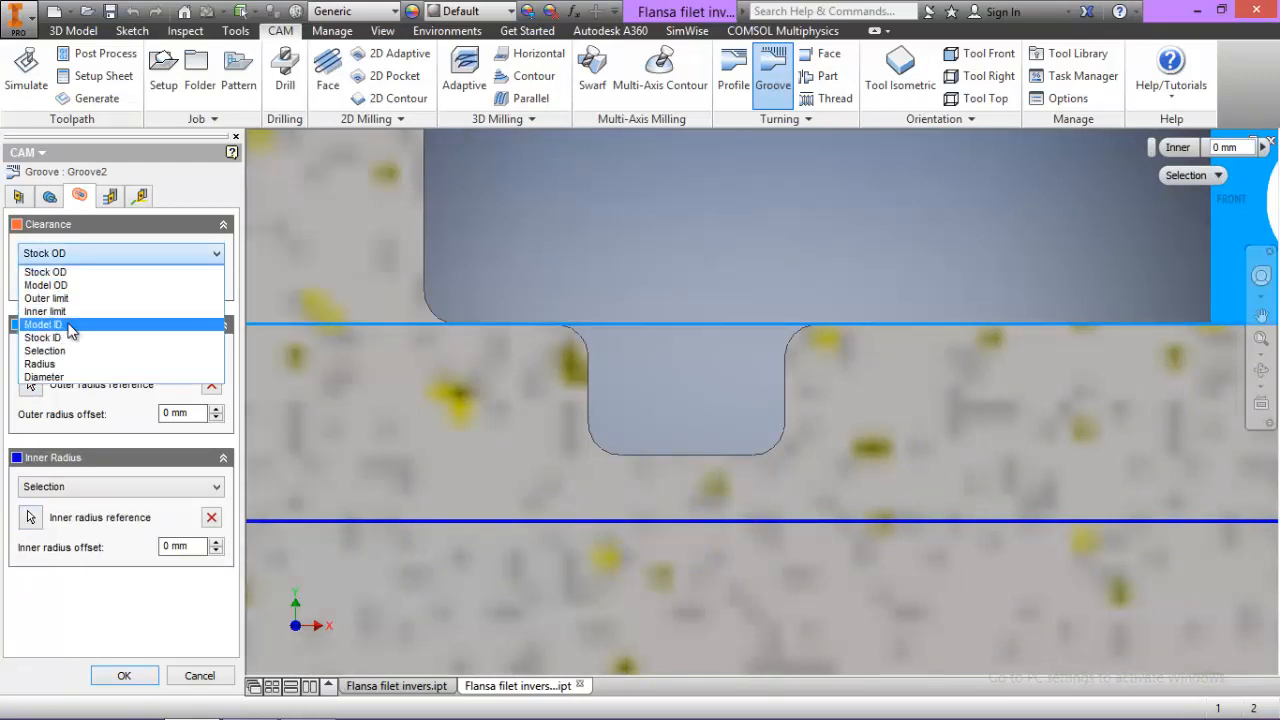
click(46, 298)
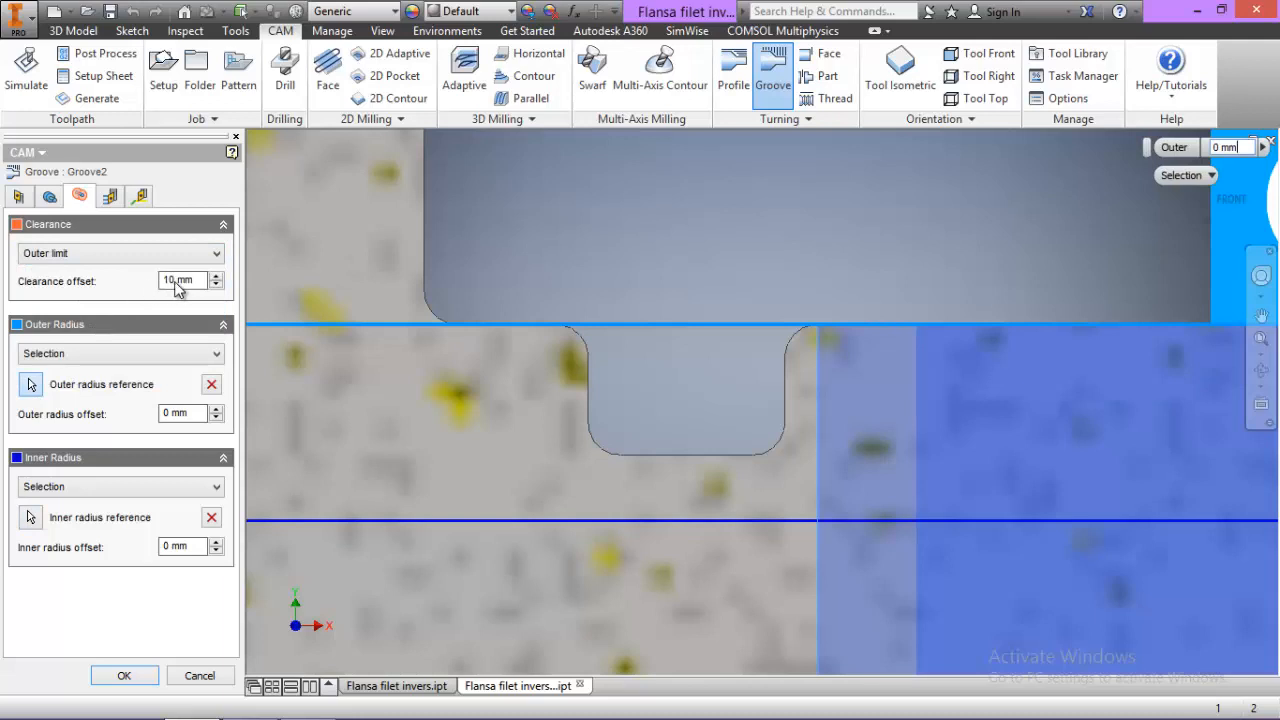
drag(177, 287, 162, 289)
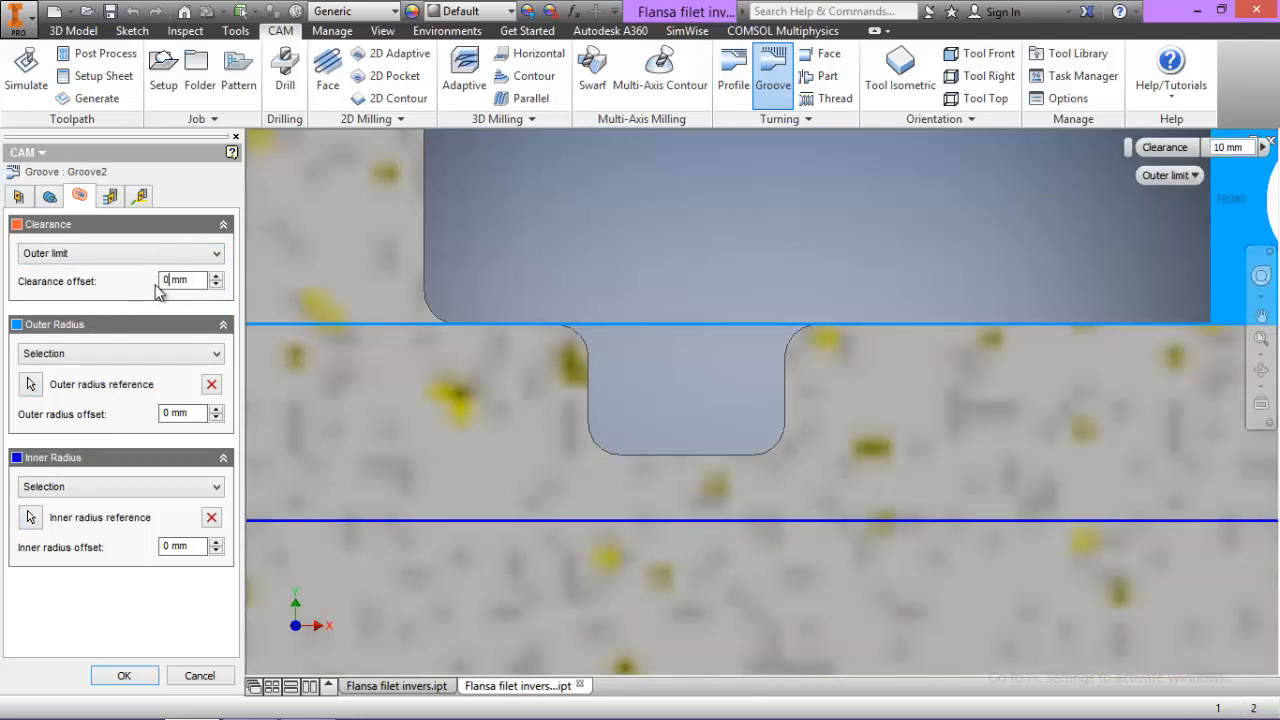
text(0)
key(Tab)
text(.5)
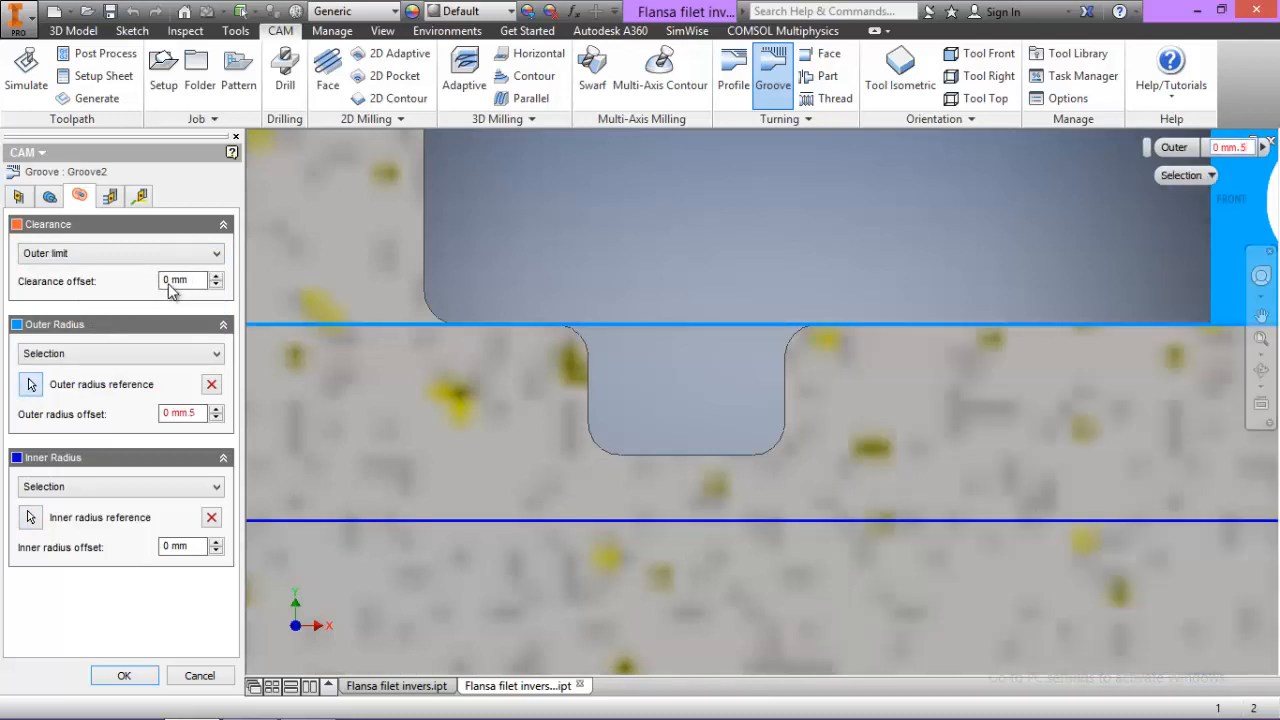
click(170, 281)
text(.5)
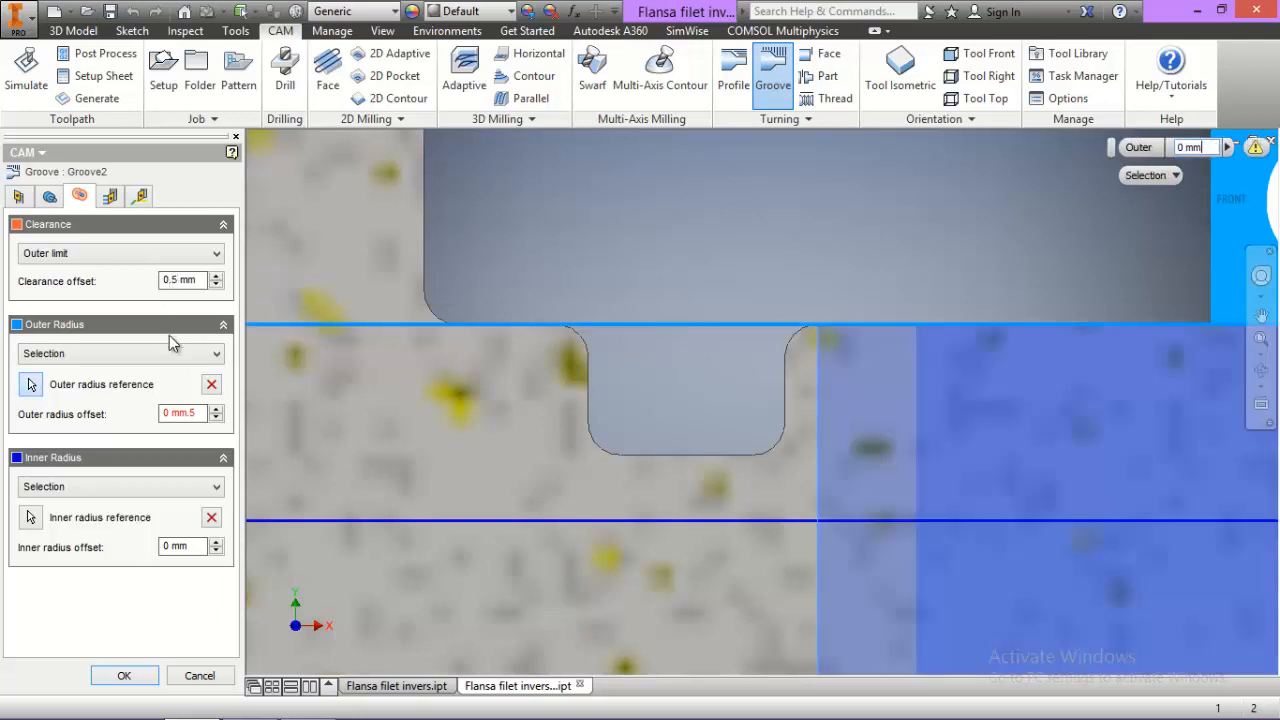
click(196, 413)
key(BackSpace)
key(BackSpace)
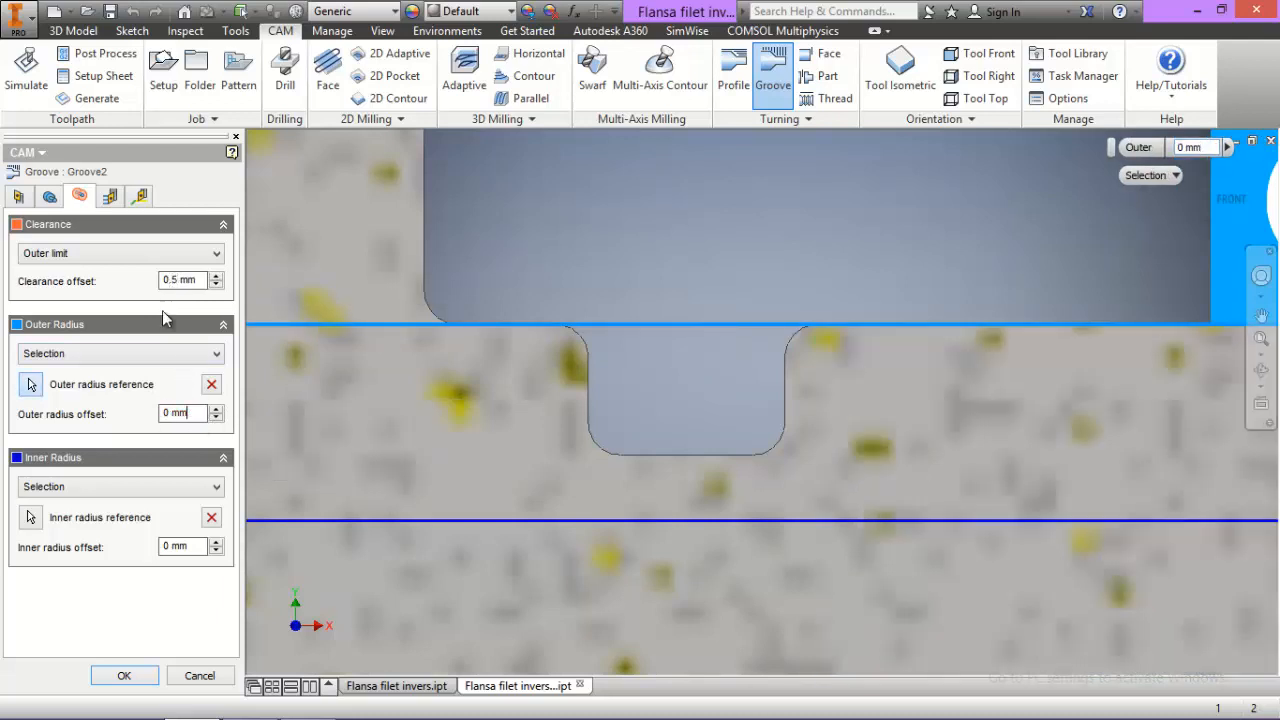
Set the groove's finishing stepover to 0.1 mm and its up/down direction to Only down
click(110, 197)
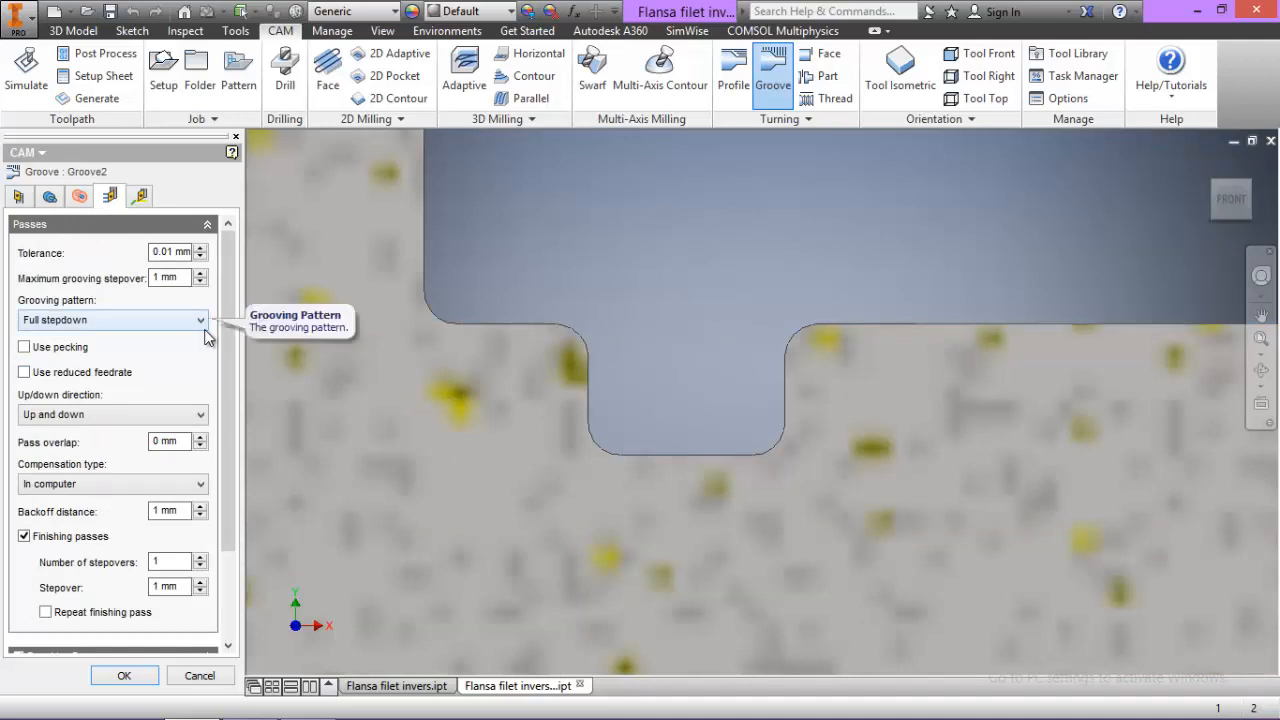
drag(227, 355, 224, 455)
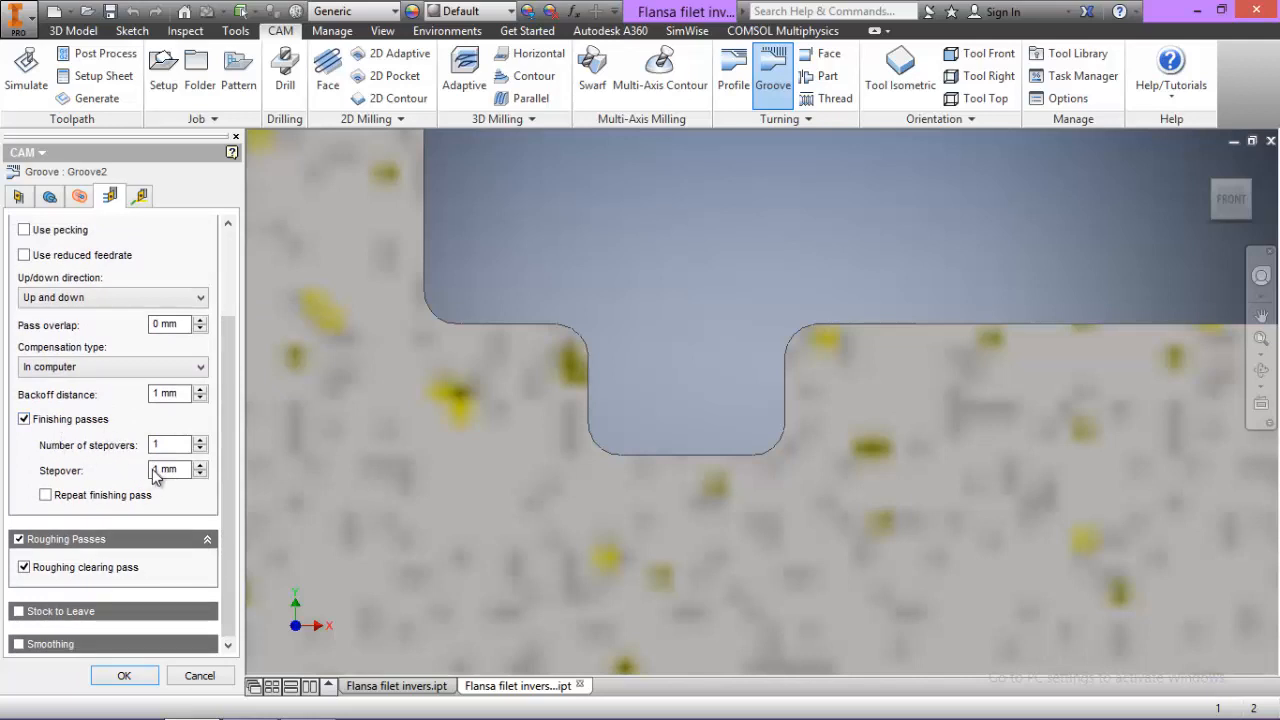
click(153, 470)
text(0.)
click(87, 300)
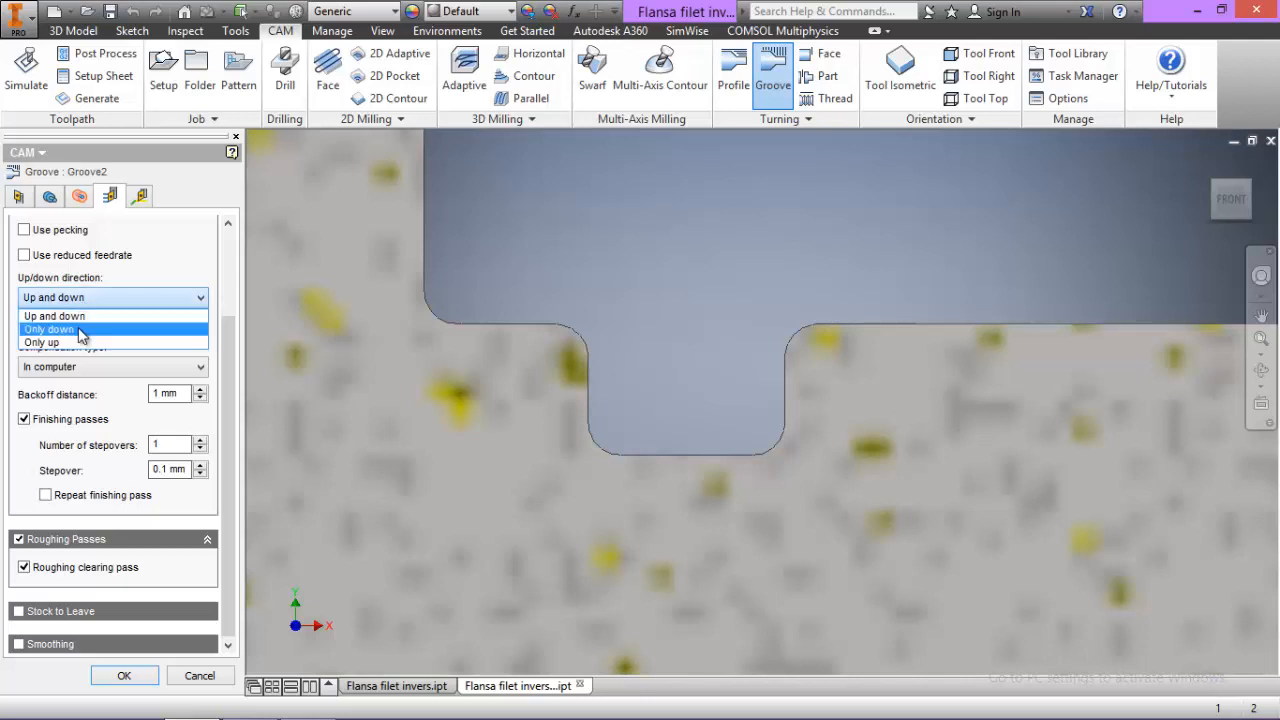
click(80, 330)
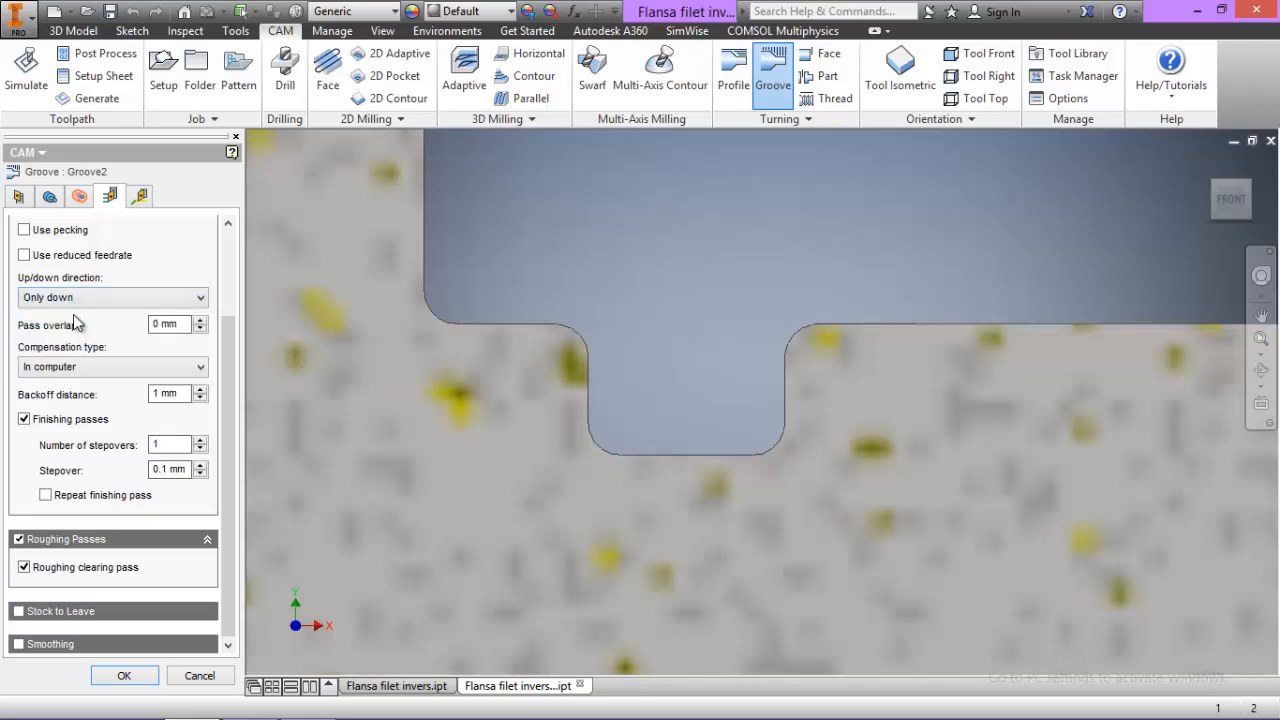
Set the groove operation's linear lead-in length to 0.5 mm and its linear lead-in angle to 30 deg
click(141, 200)
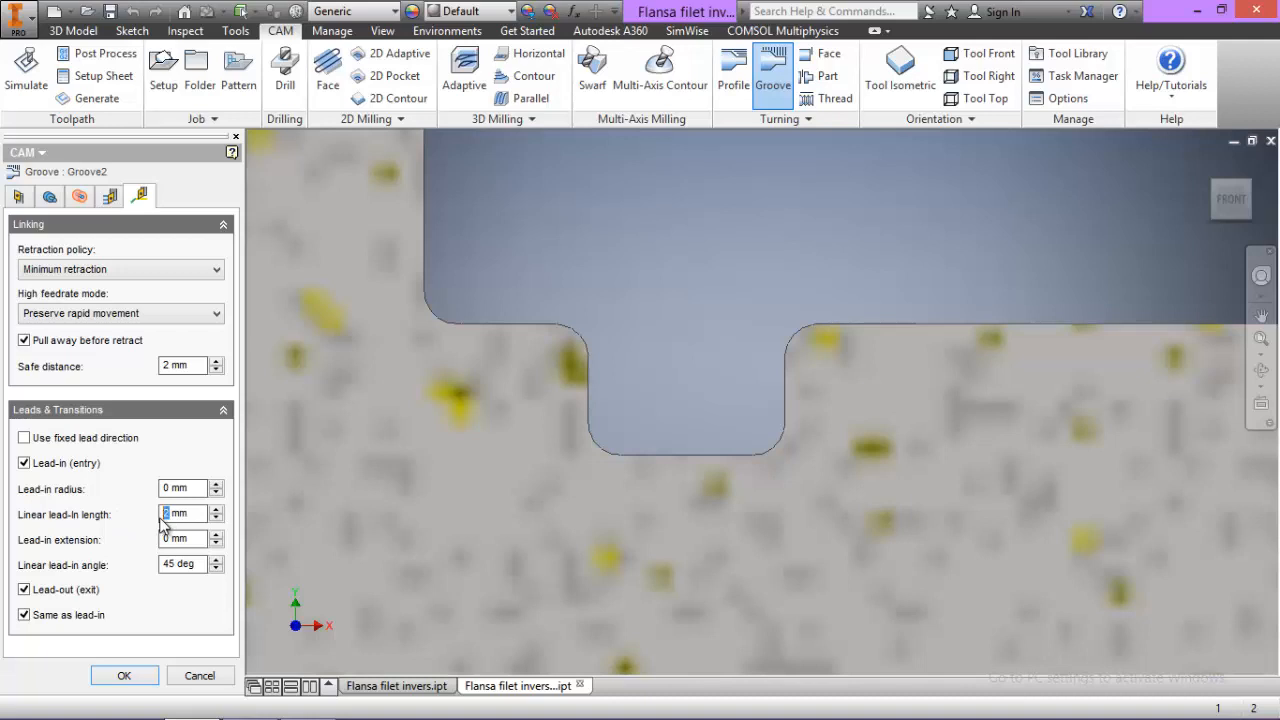
text(0.5)
double_click(166, 566)
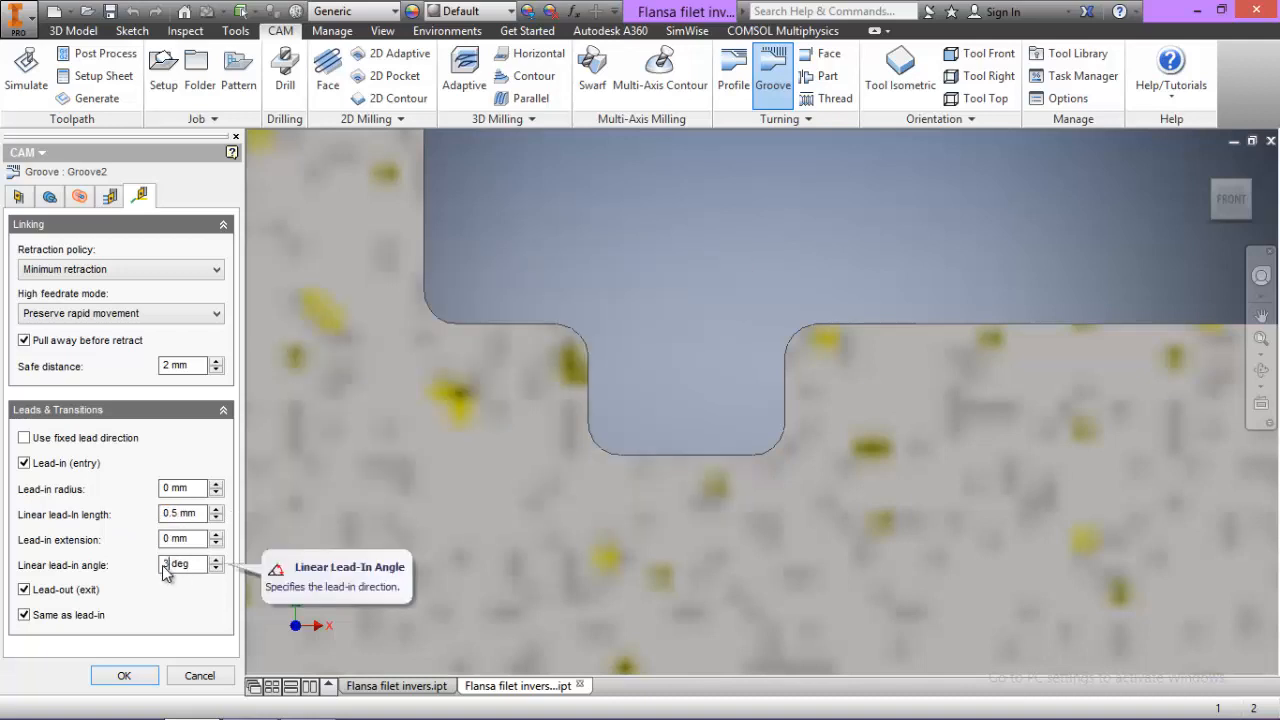
text(30)
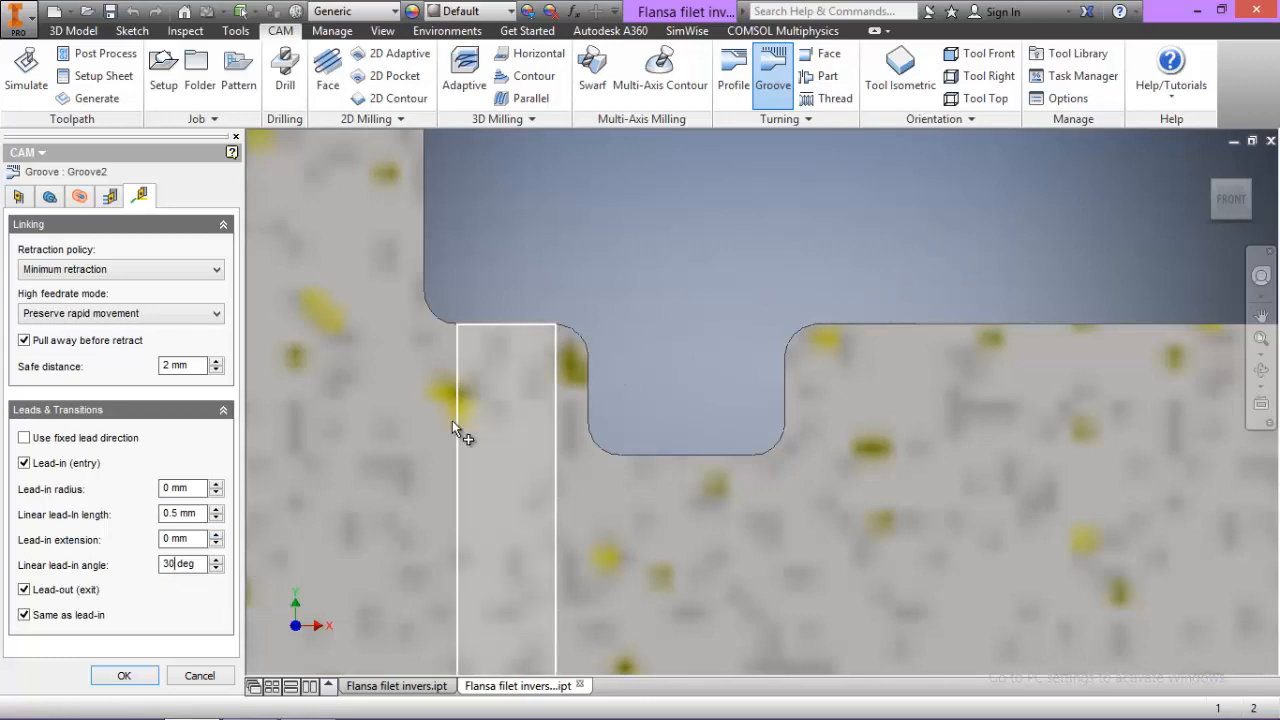
Give the groove's lead-out settings separate from the lead-in, set the linear lead-out distance to 0.5 mm, adjust the lead-out angle and accept the operation
click(24, 591)
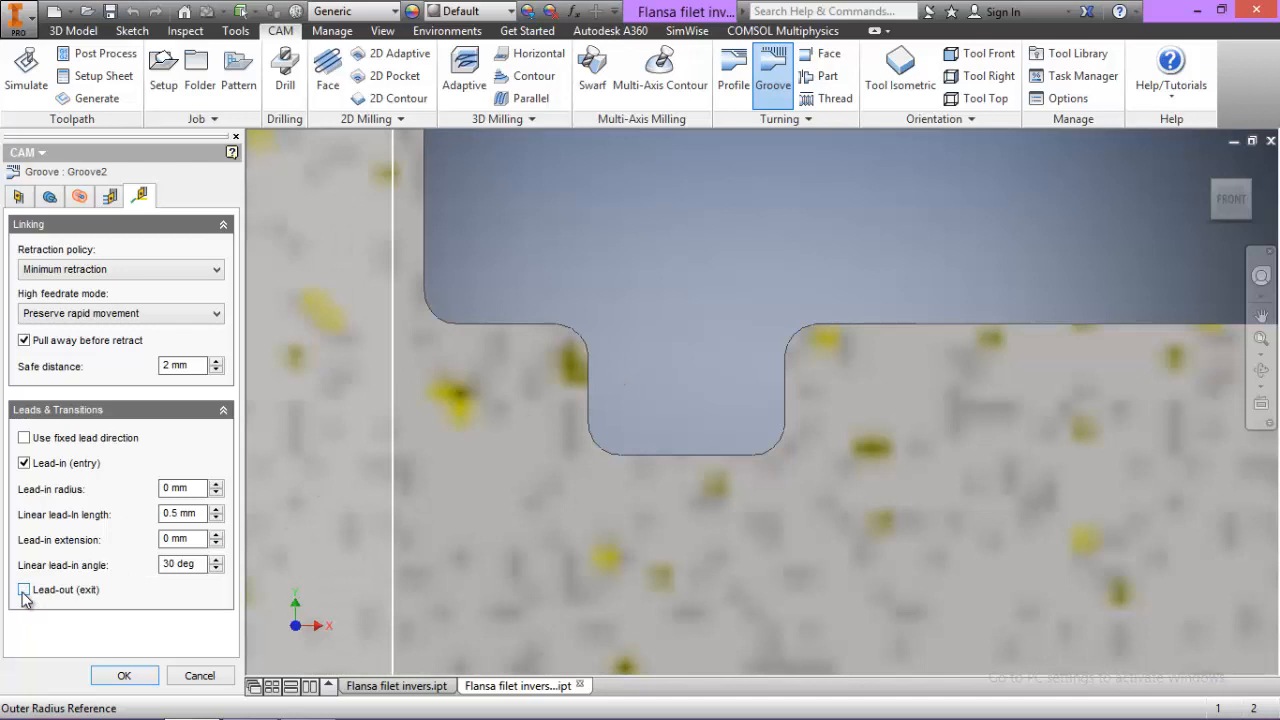
click(31, 595)
click(25, 613)
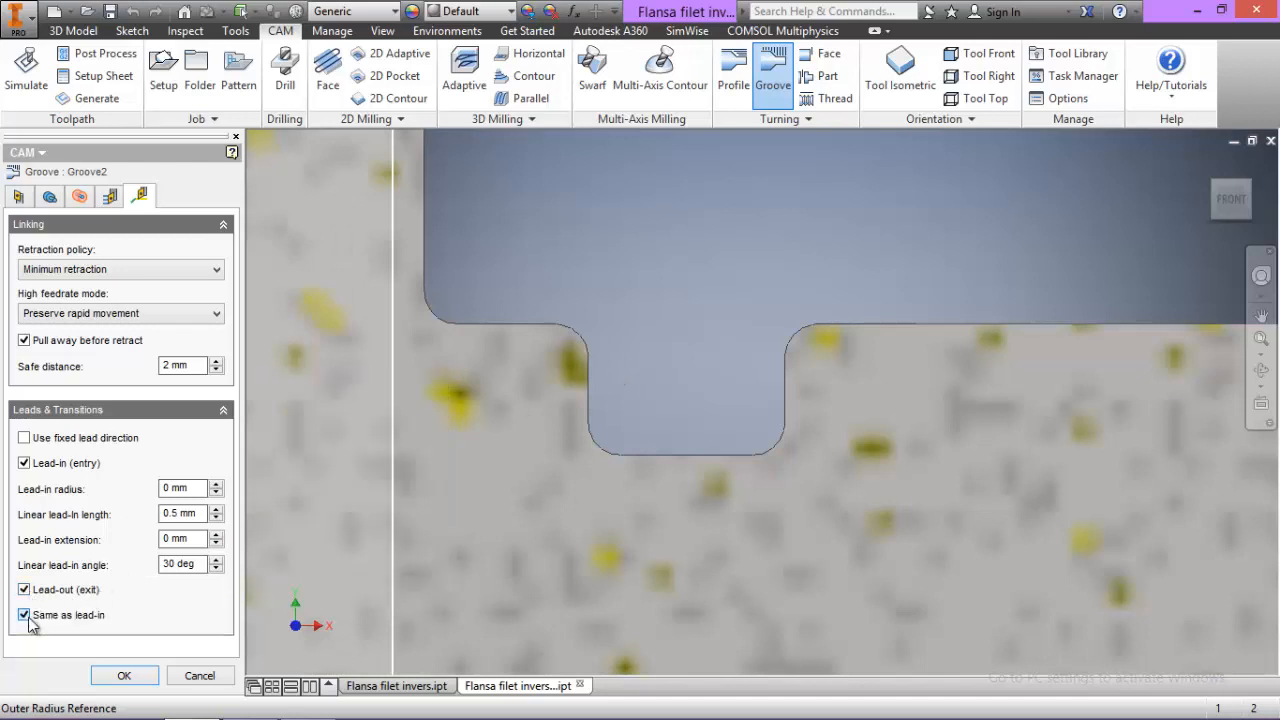
drag(225, 538, 222, 638)
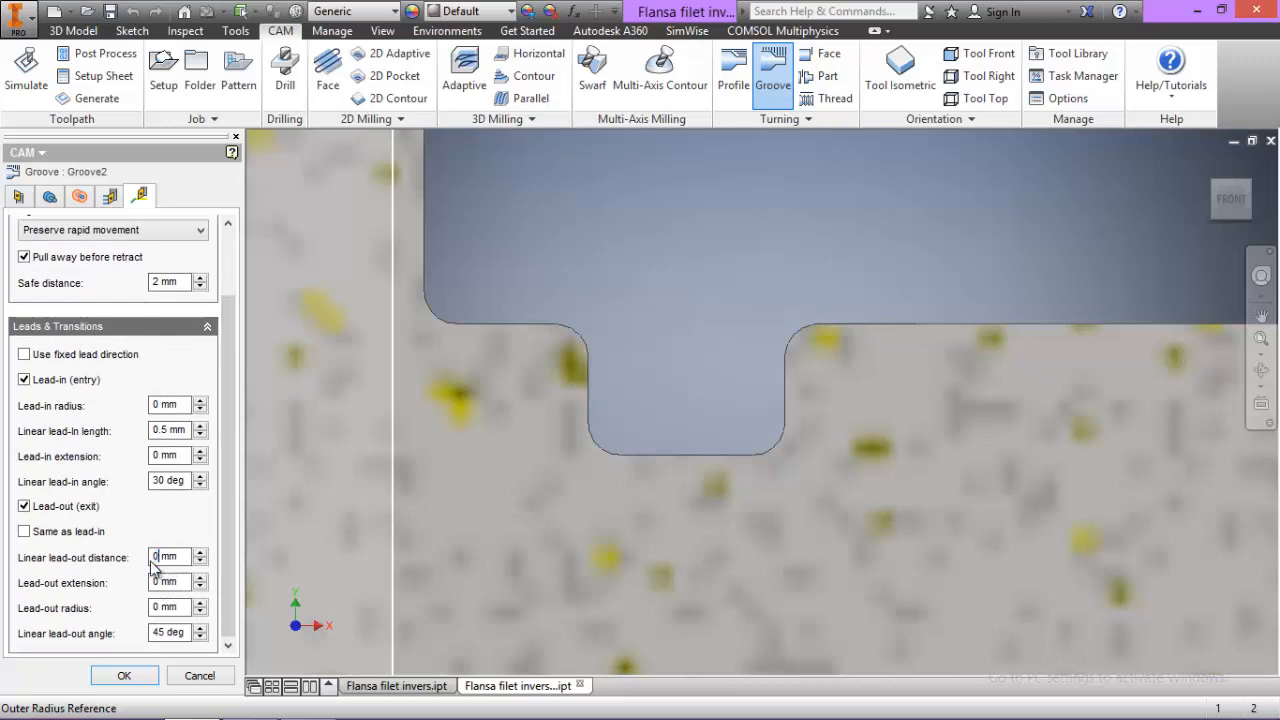
text(0.5)
drag(165, 634, 142, 632)
click(124, 676)
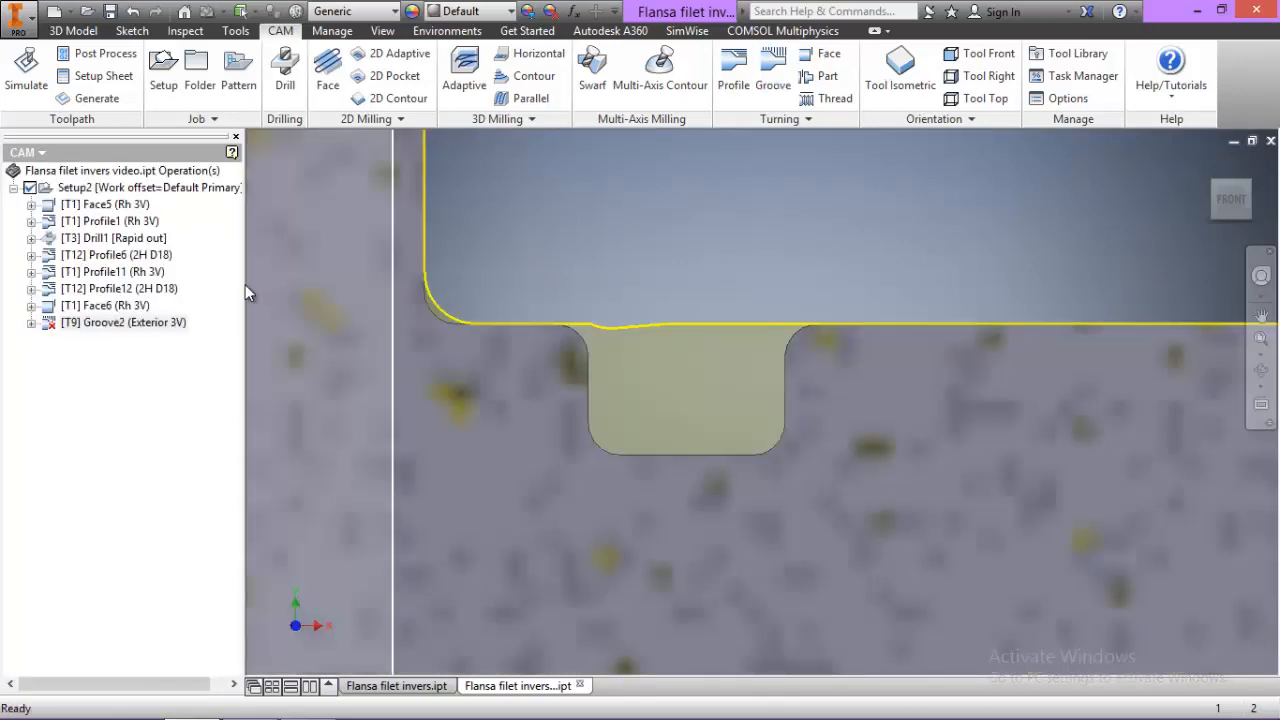
Generate the toolpath for the outside groove operation Groove2
right_click(122, 324)
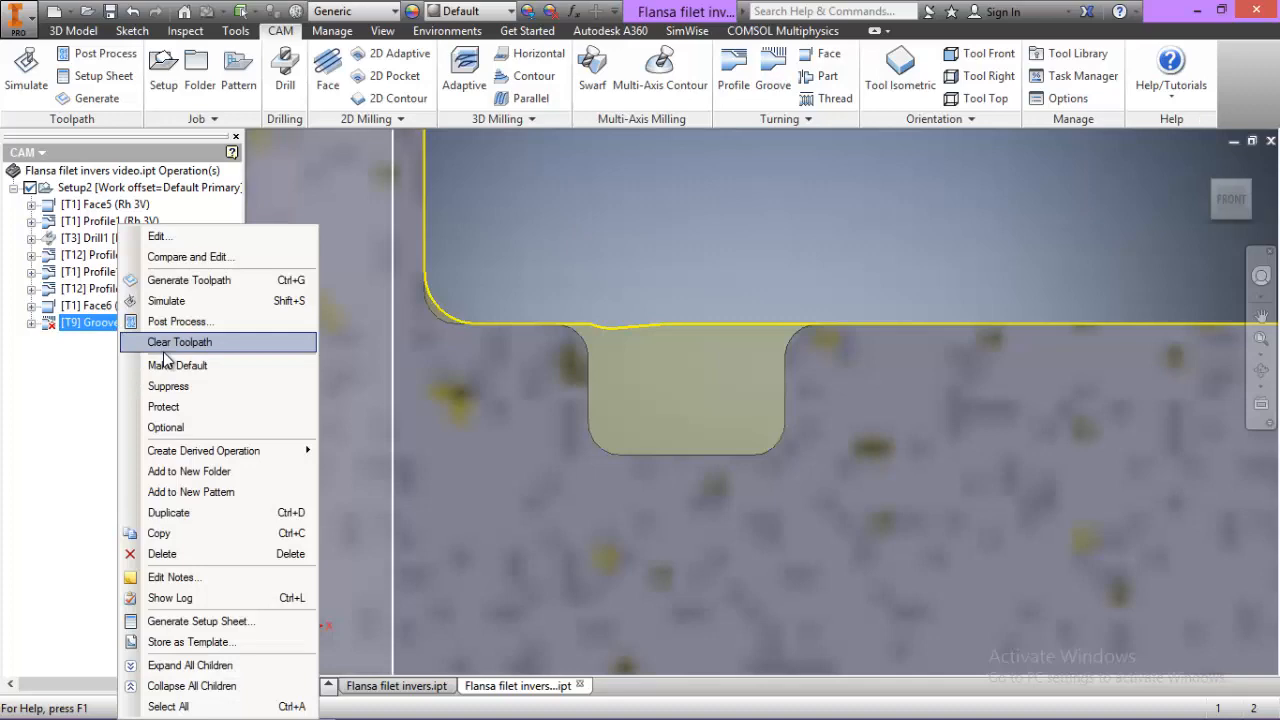
click(175, 280)
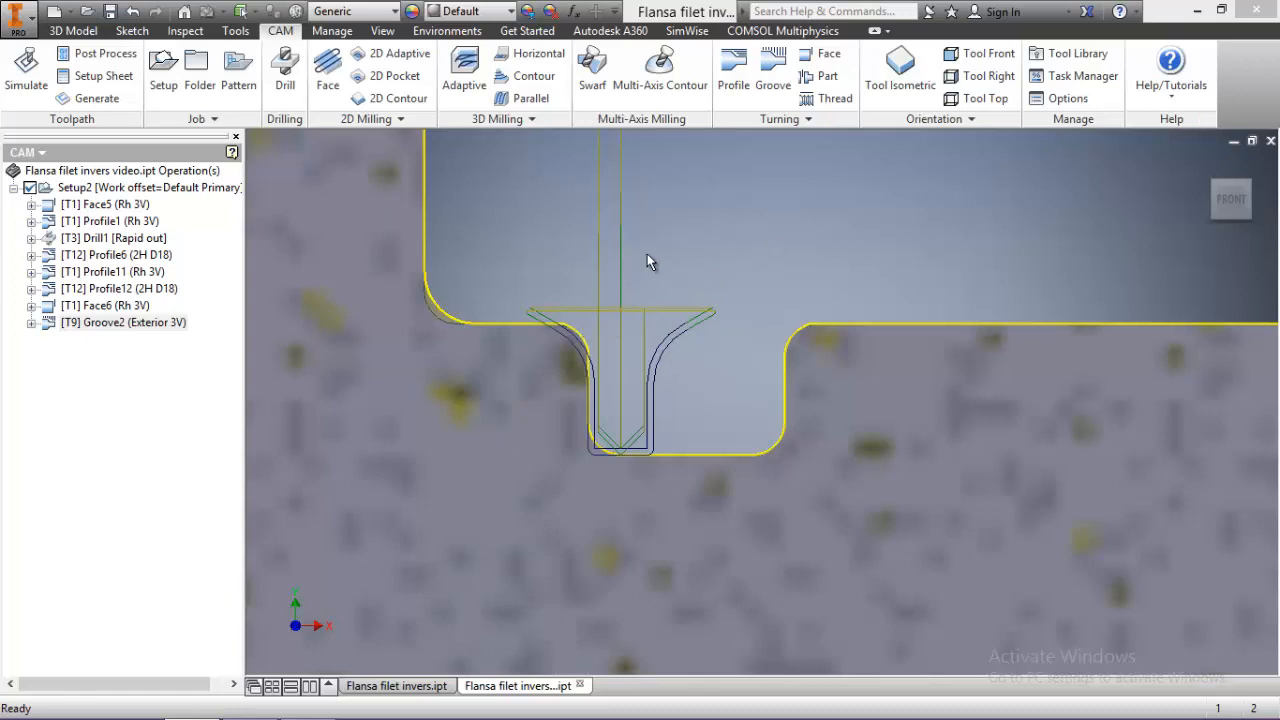
scroll(658, 233, down, 5)
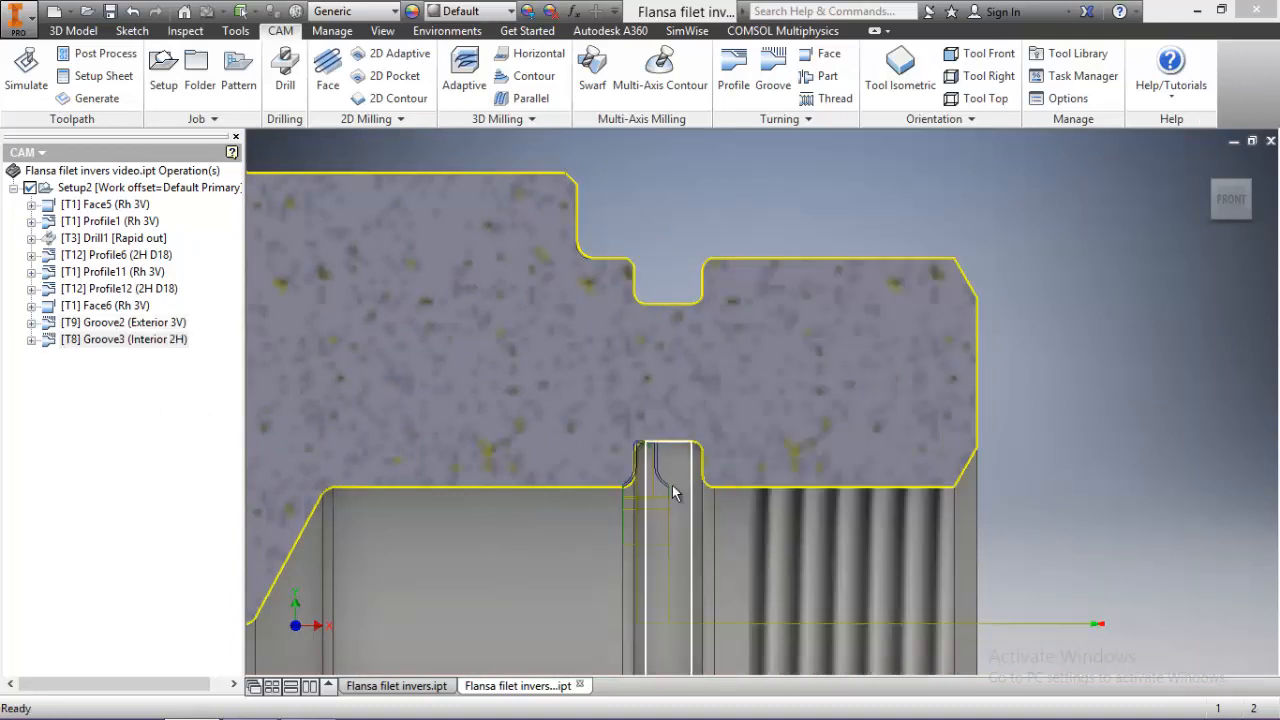
Examine the Groove3 toolpath in the inside groove and its approach from the front of the bore
scroll(670, 487, up, 3)
scroll(672, 485, up, 3)
scroll(662, 255, down, 2)
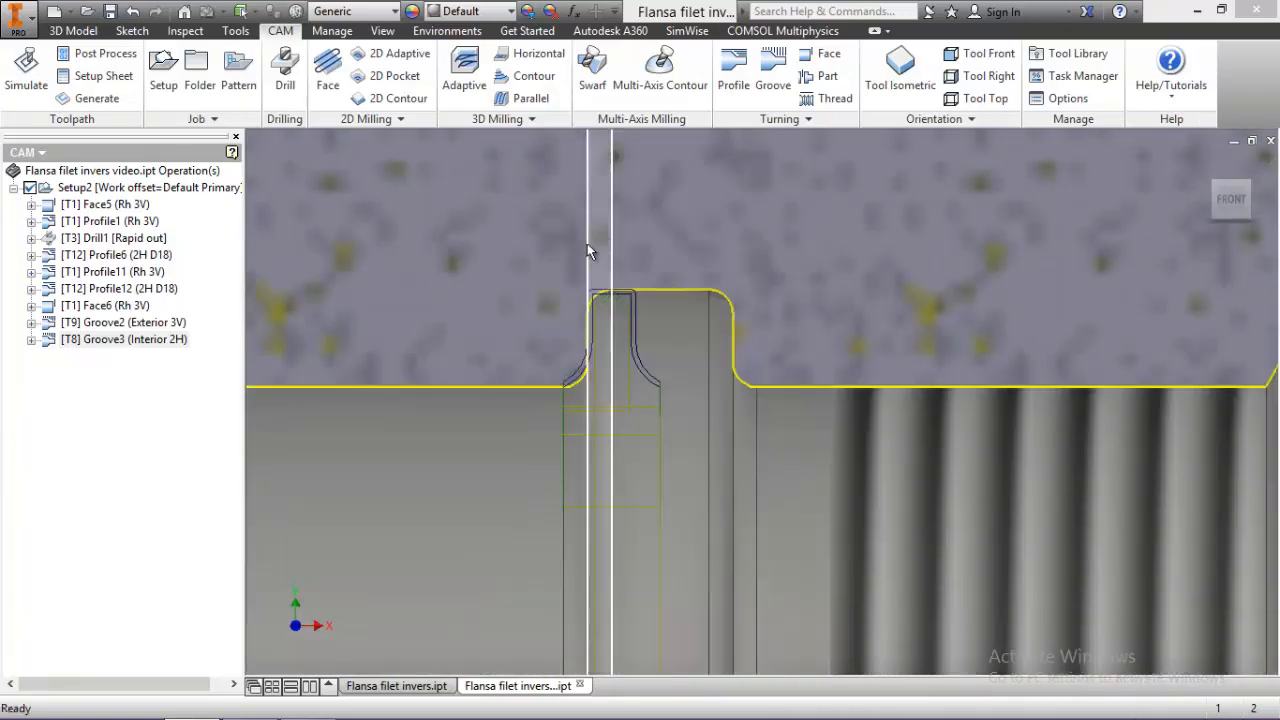
scroll(622, 493, down, 3)
scroll(614, 446, up, 3)
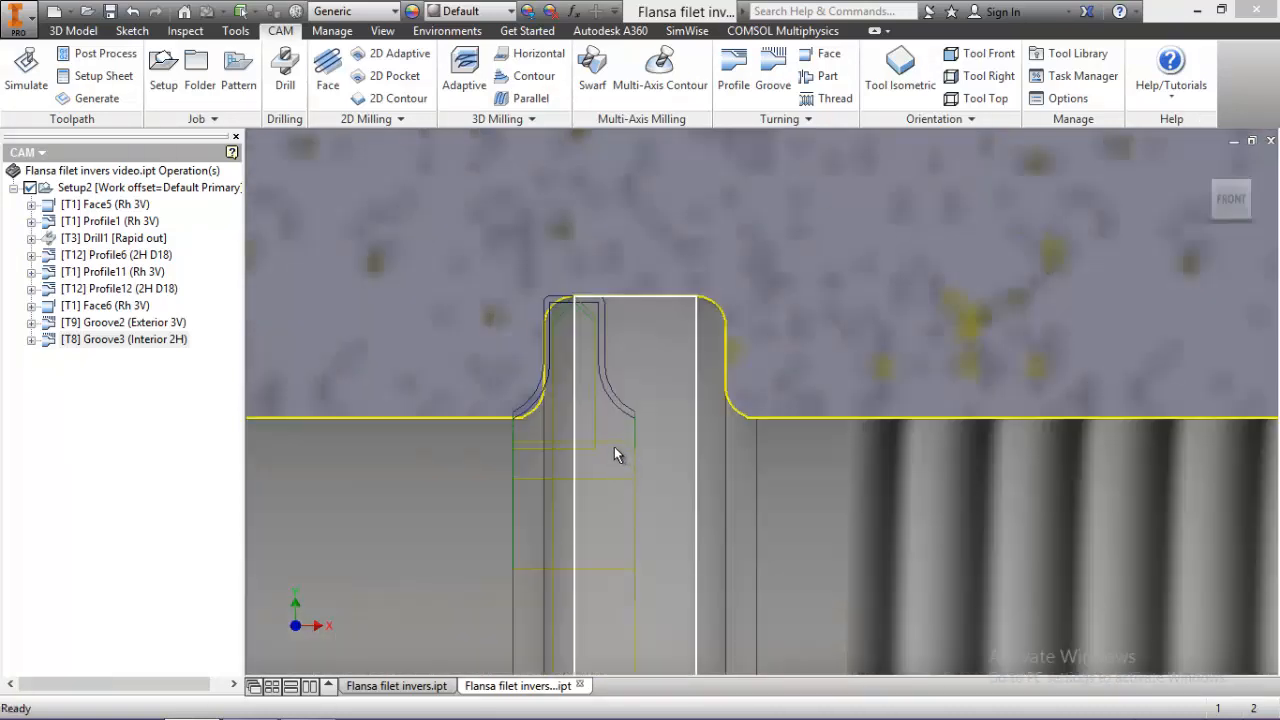
scroll(590, 449, down, 2)
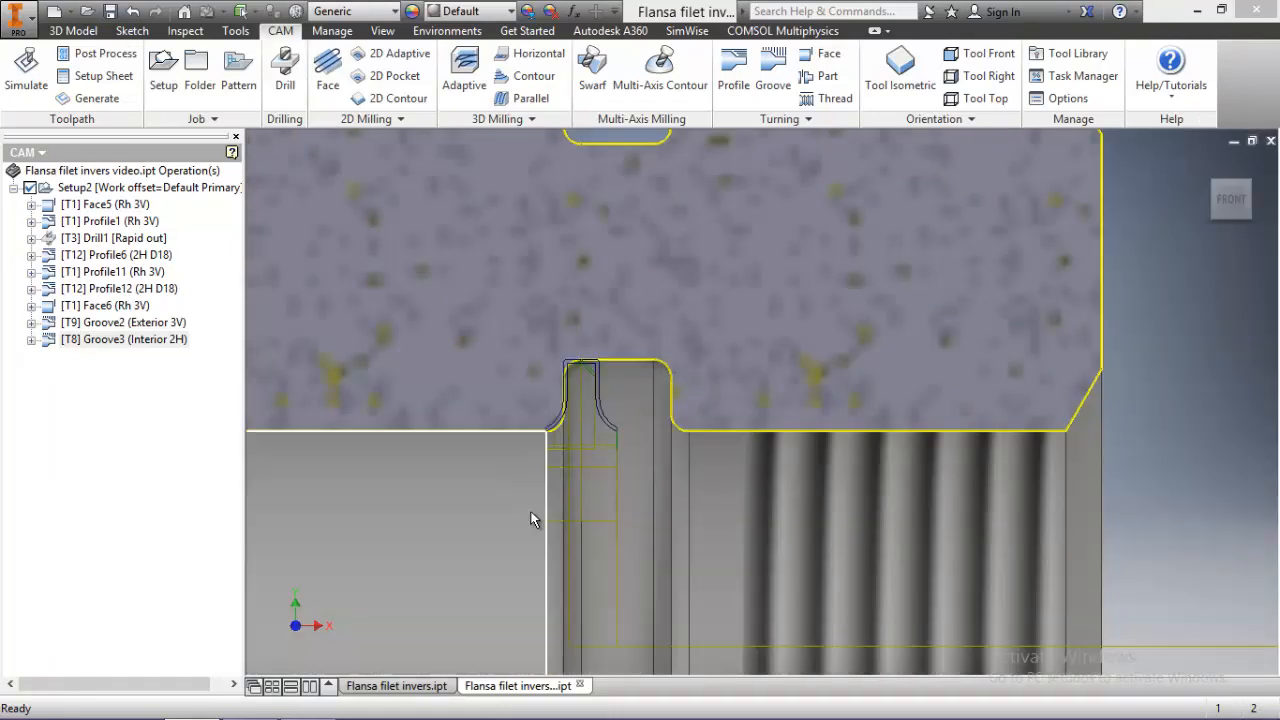
scroll(578, 513, down, 2)
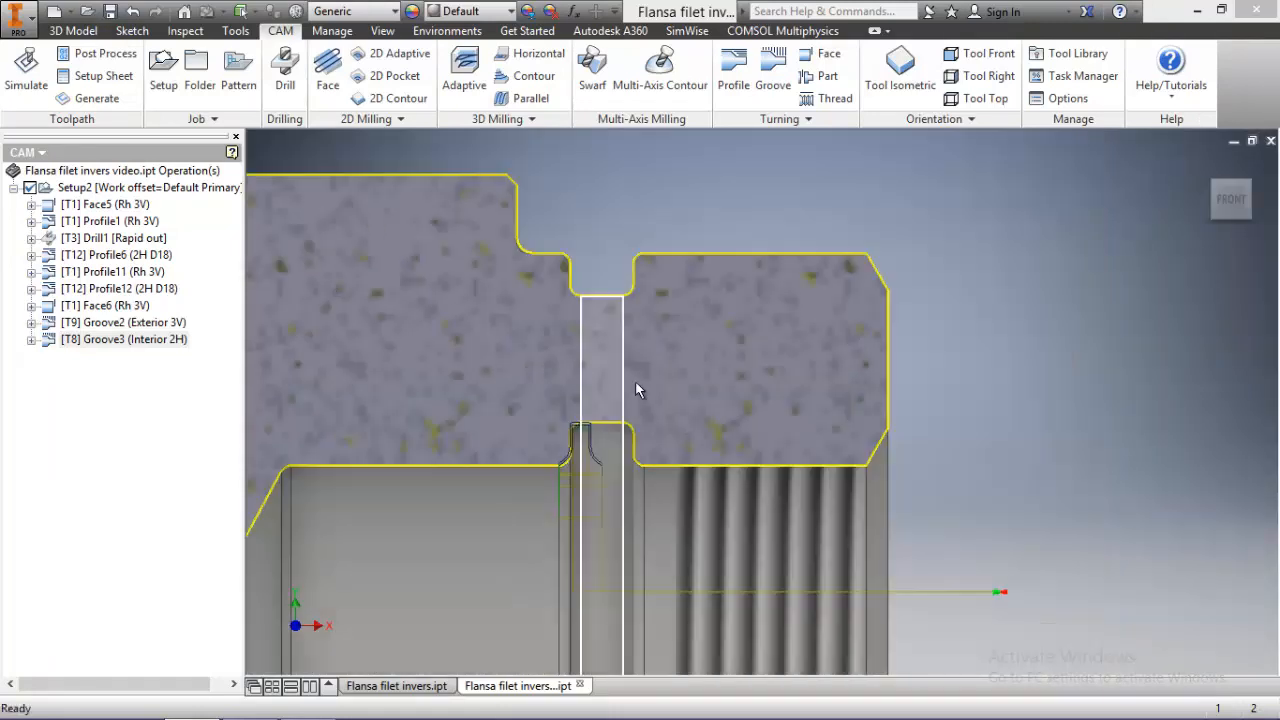
scroll(720, 342, down, 4)
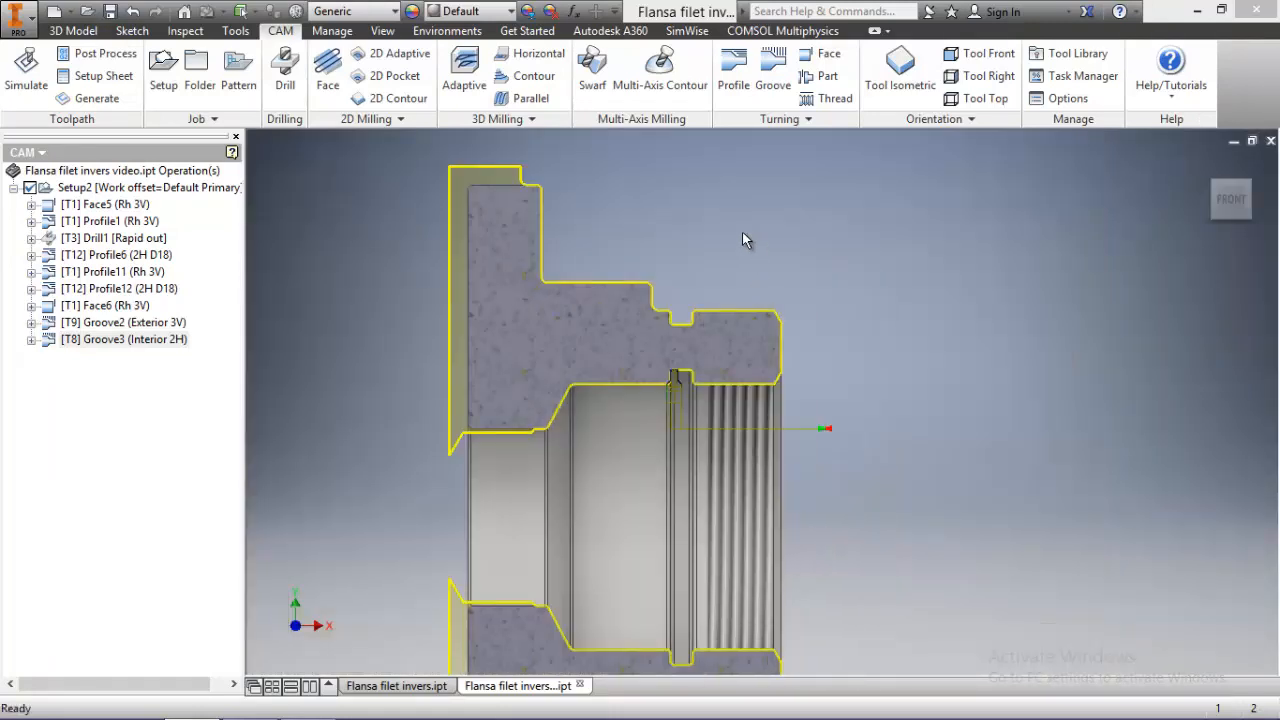
Open the toolpath simulation for all operations in Setup2 and start playback
click(86, 190)
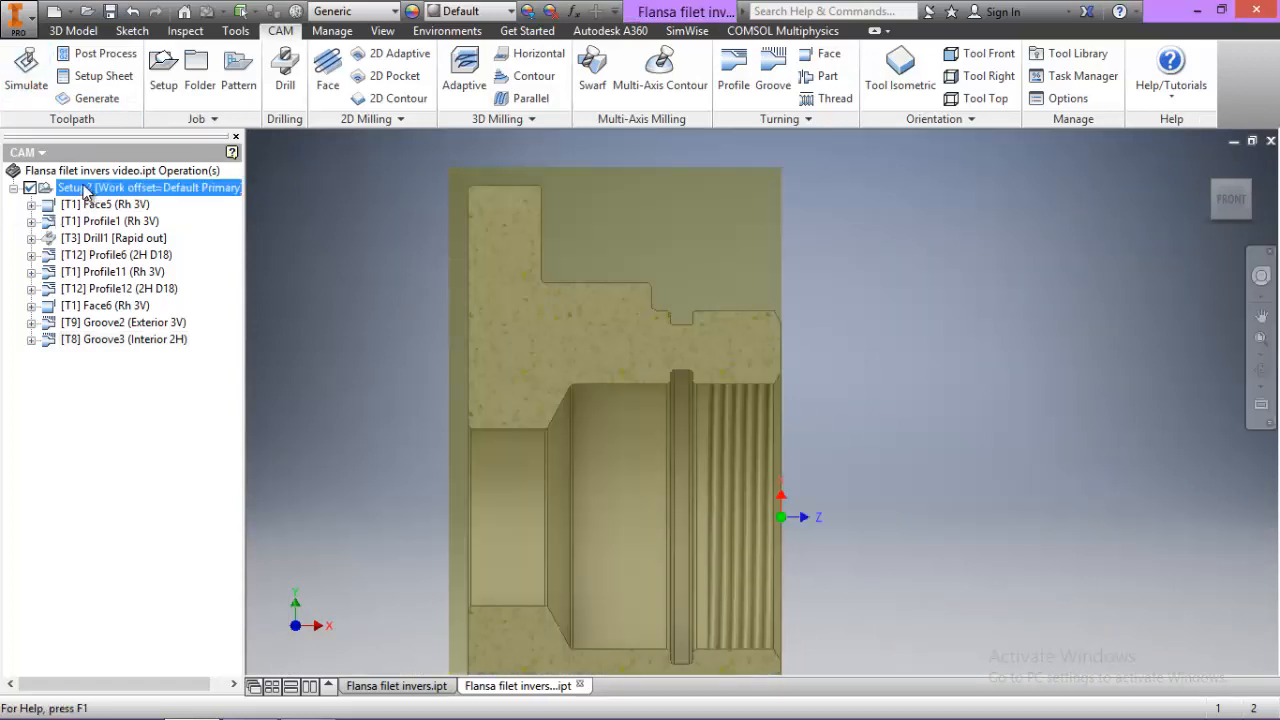
click(26, 68)
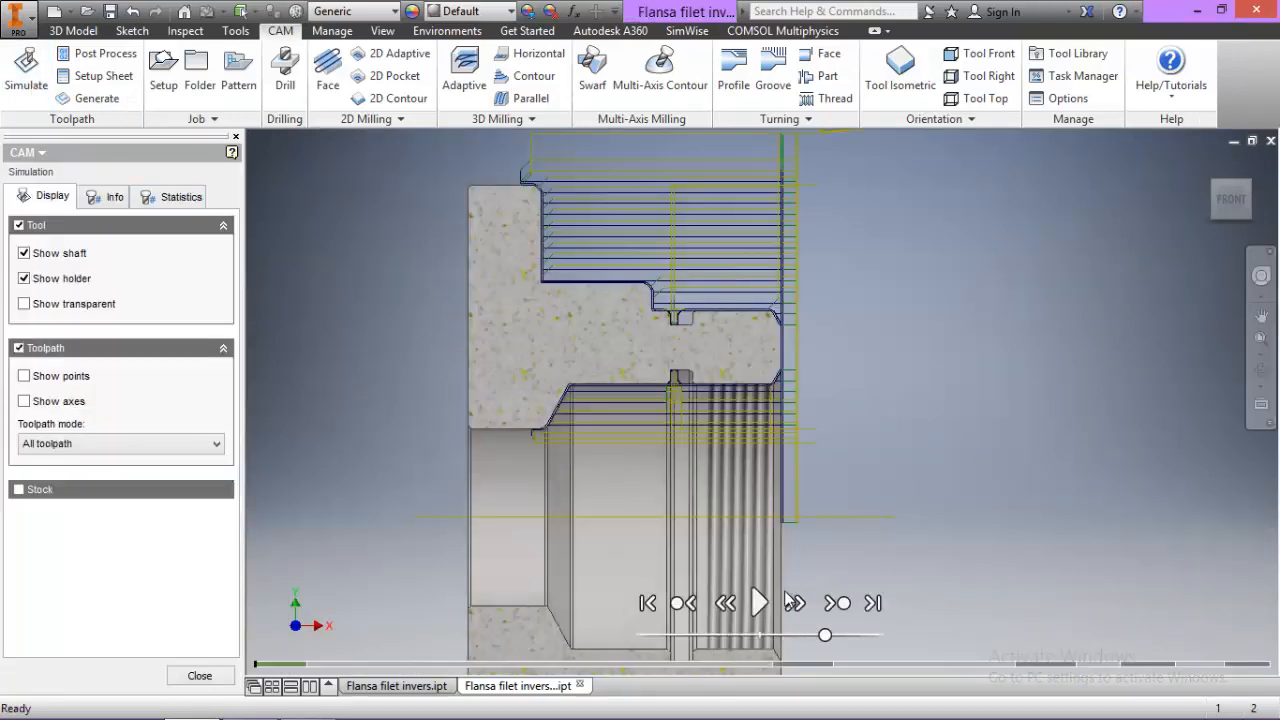
click(759, 602)
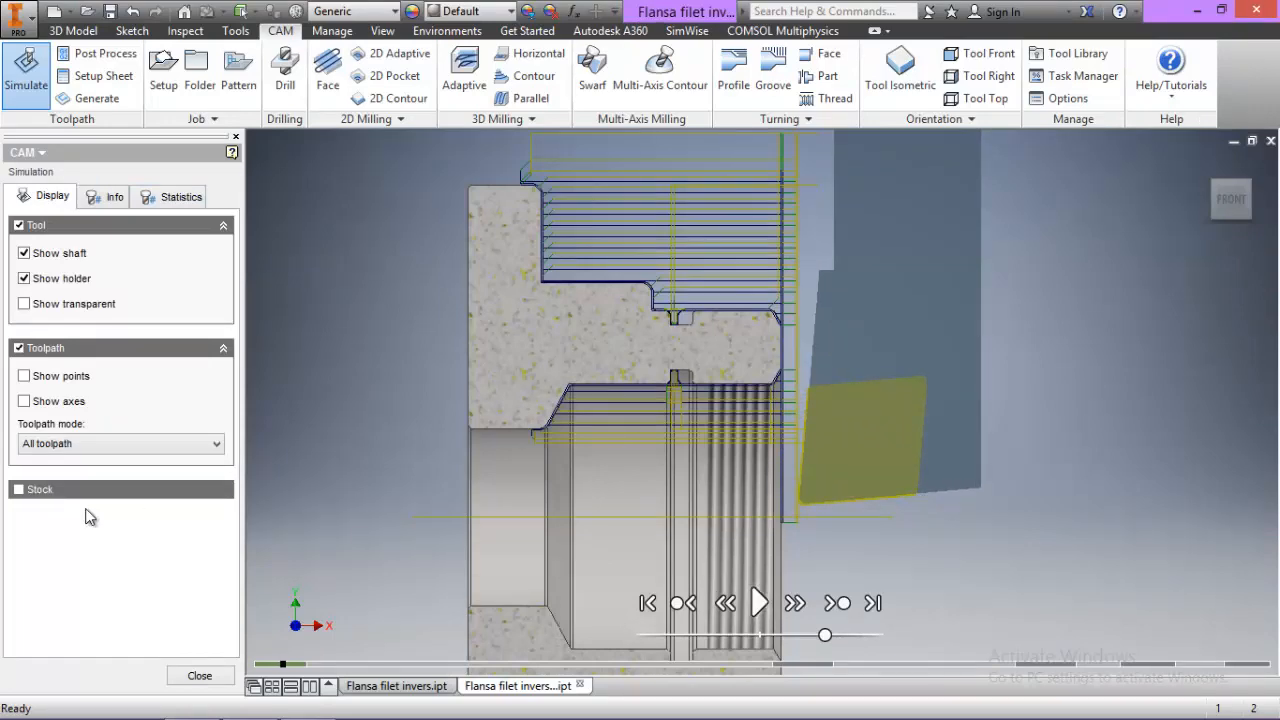
Simulate the machining at increased speed with transparent stock shown and the toolpath display limited to Toolpath for operation
click(19, 490)
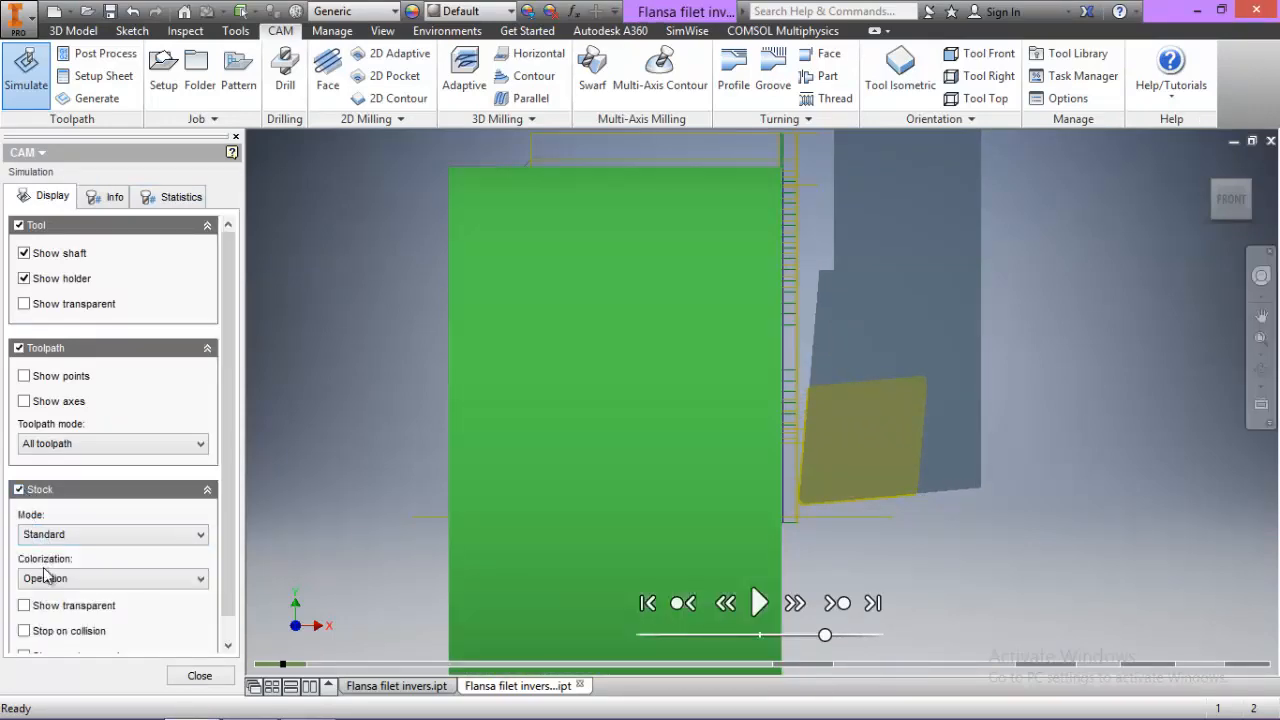
click(27, 607)
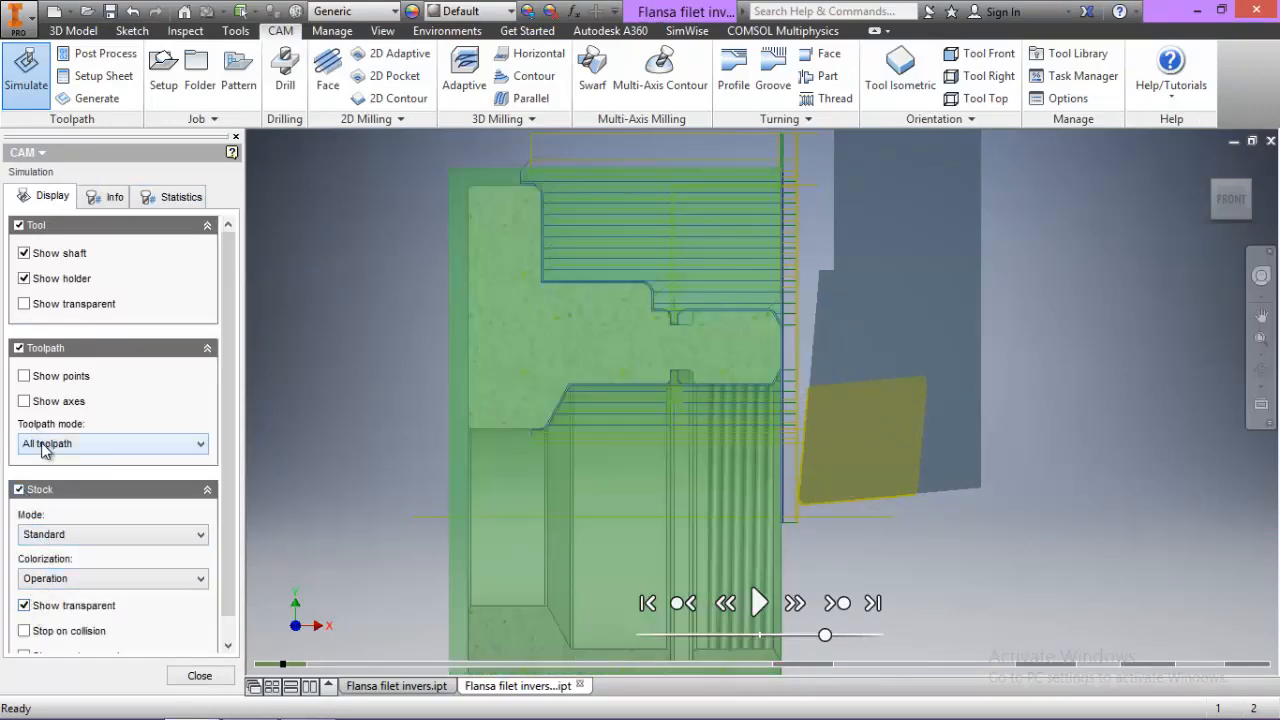
click(42, 443)
click(69, 502)
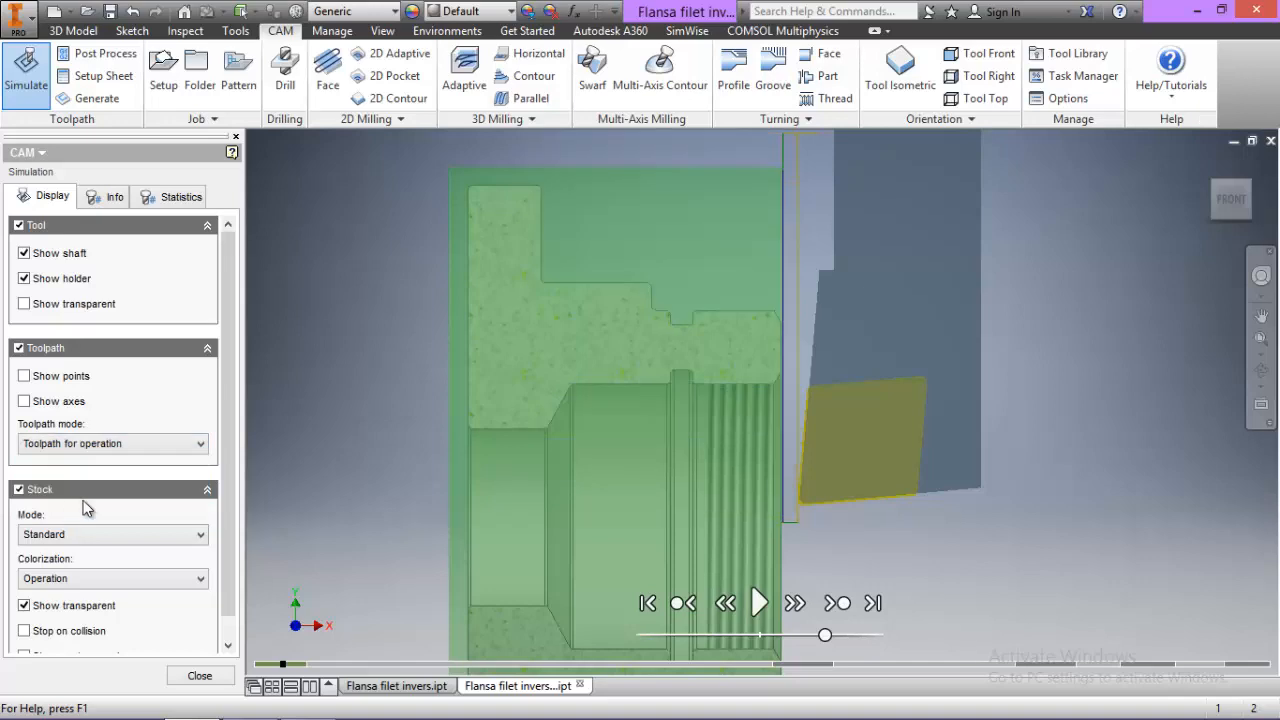
click(760, 604)
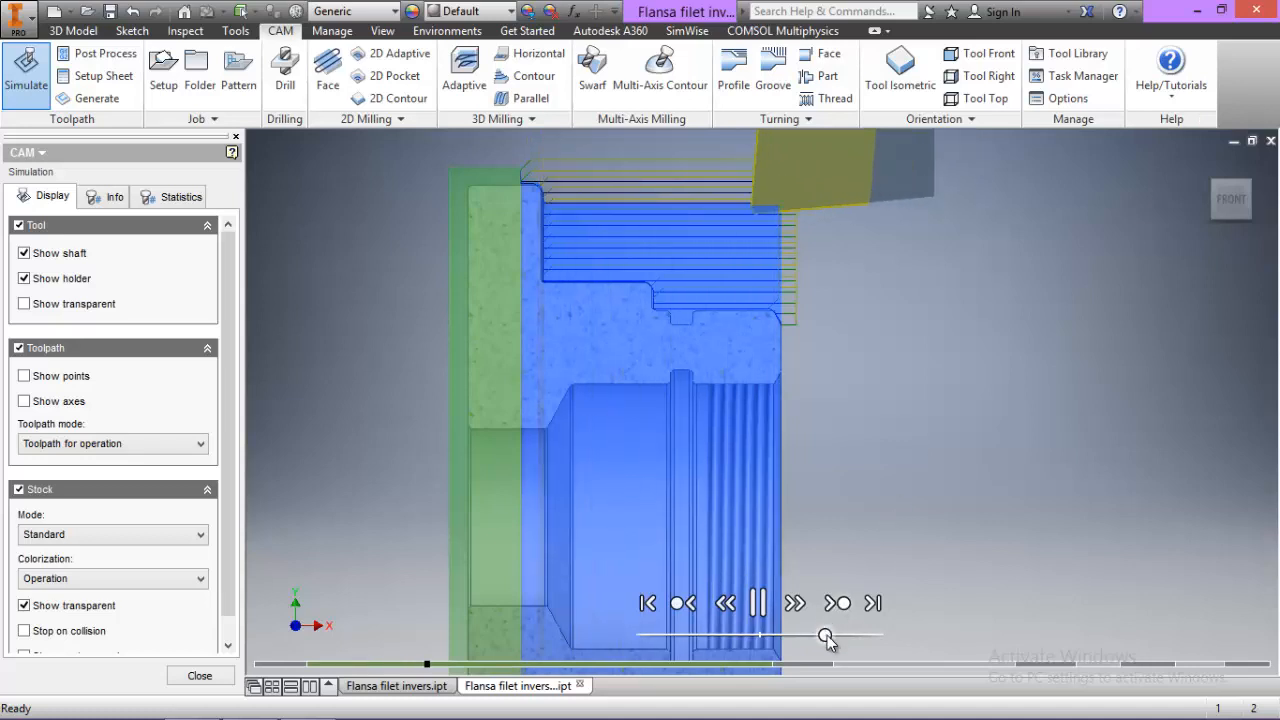
drag(825, 635, 868, 637)
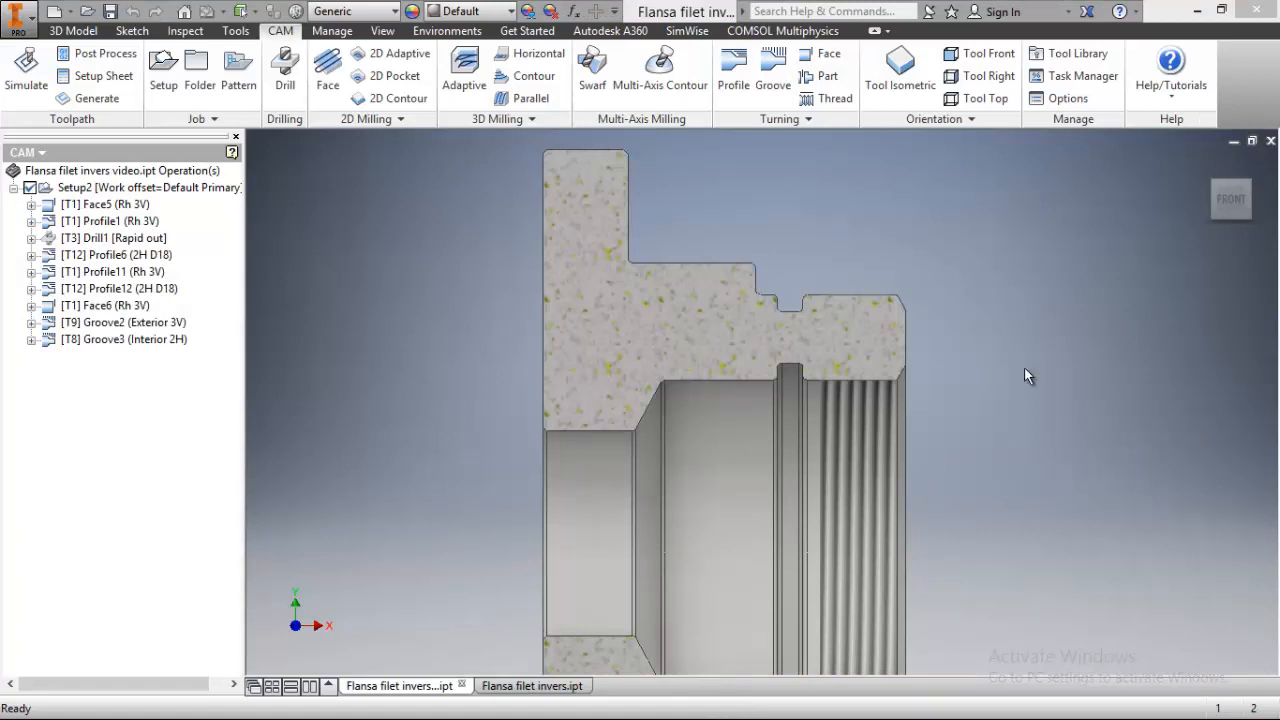
Start a Thread operation with the #9 60° inside threading tool and set its mode to Inside threading
click(828, 98)
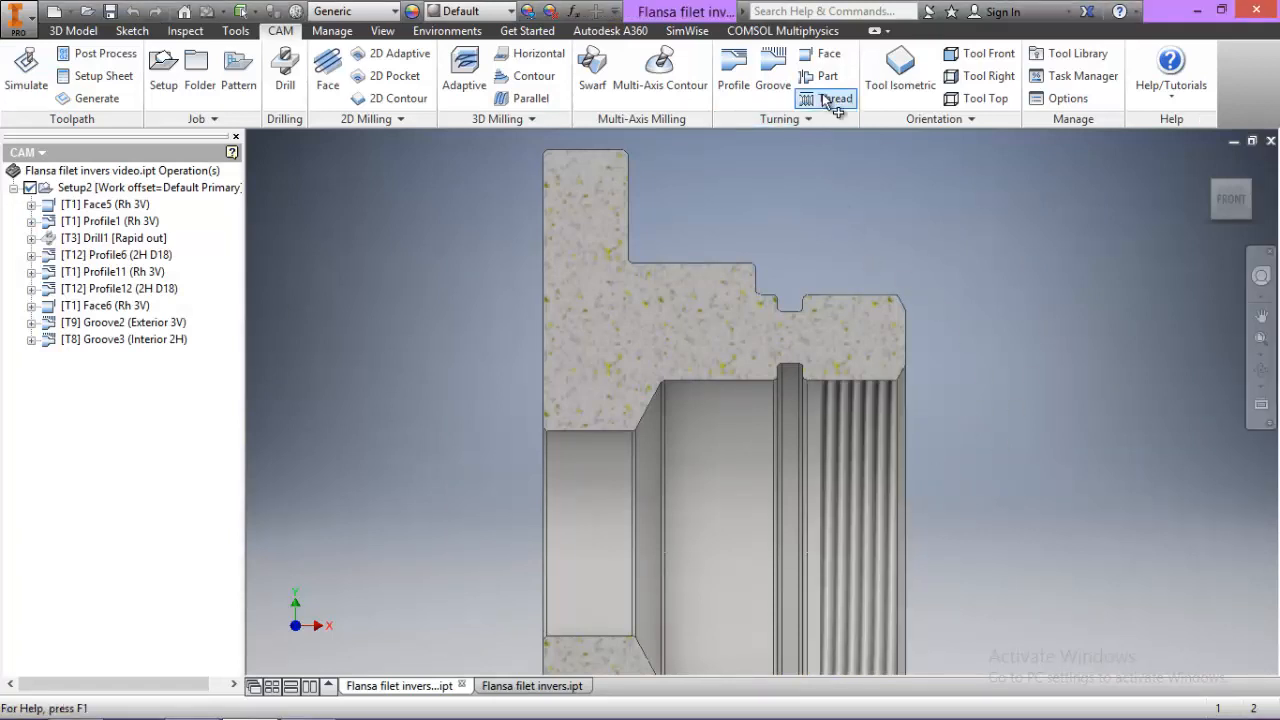
click(127, 256)
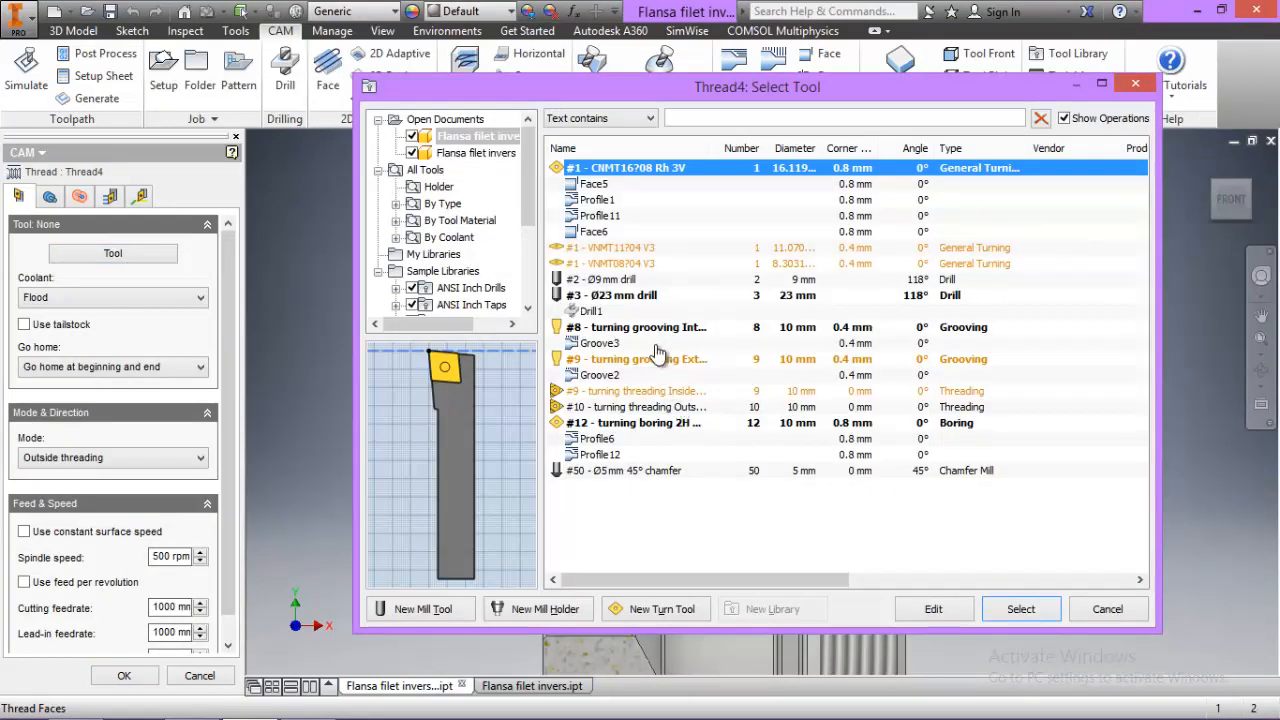
click(650, 391)
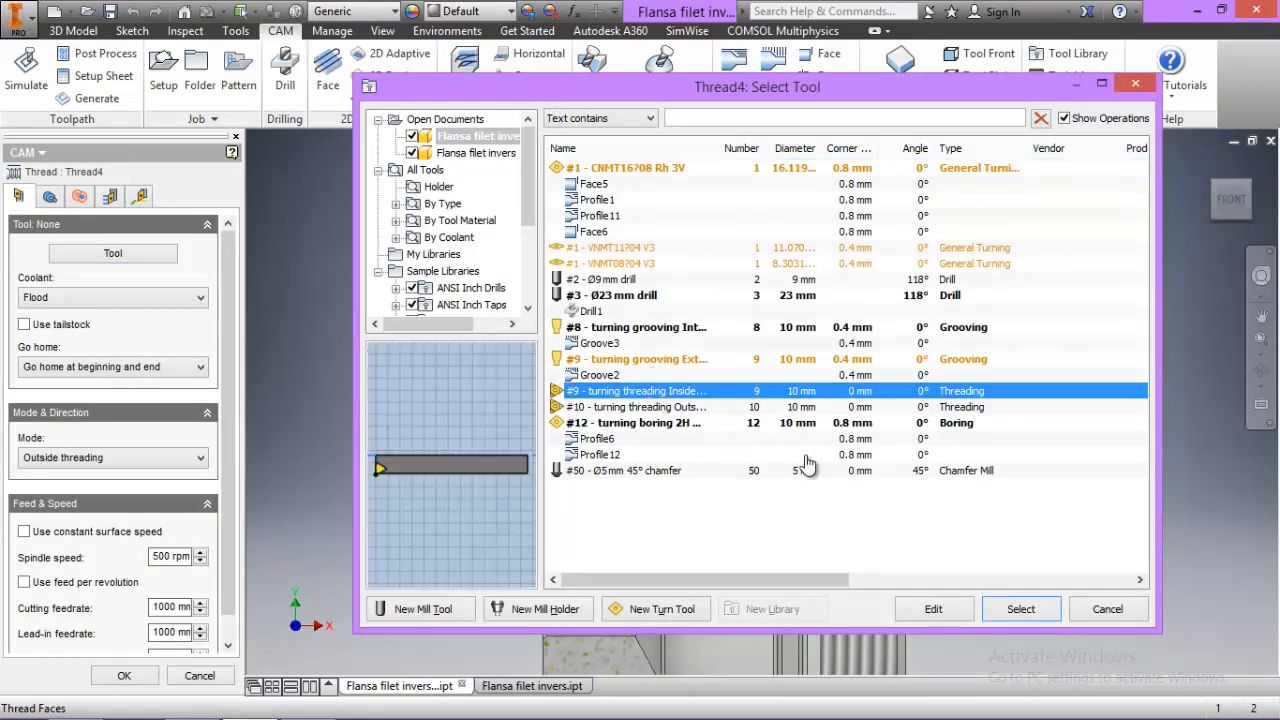
click(1018, 609)
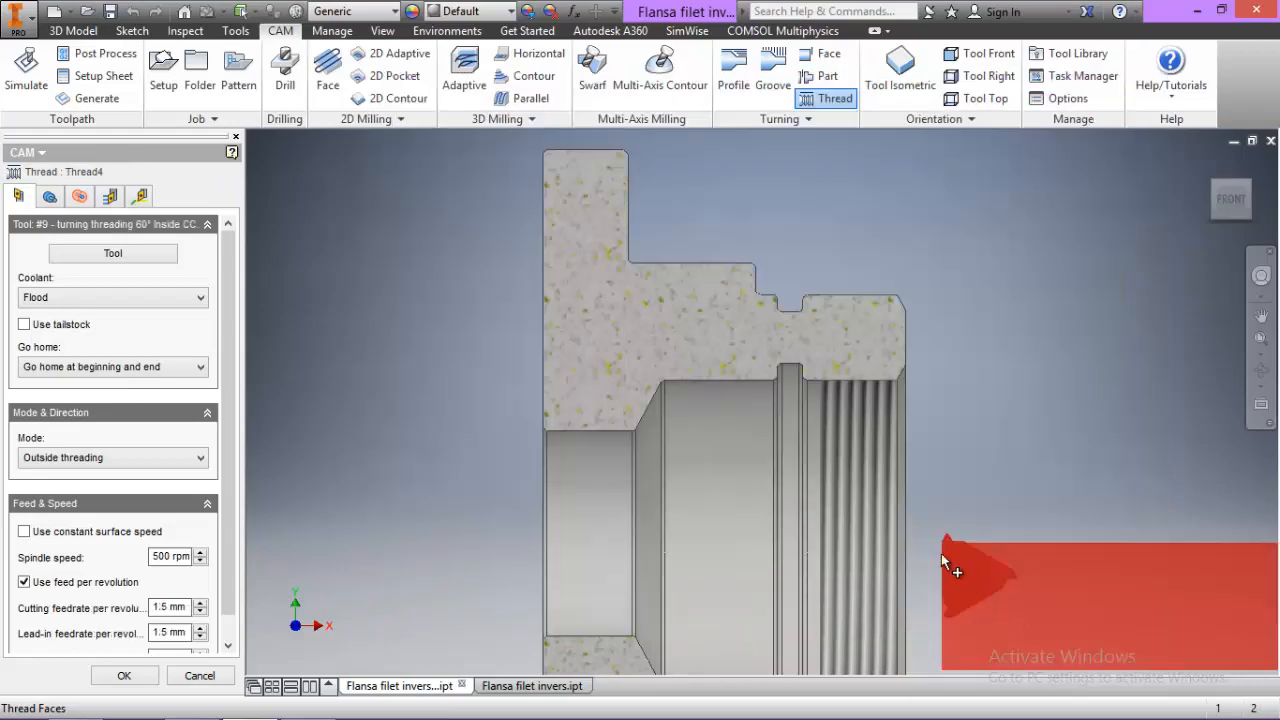
click(57, 460)
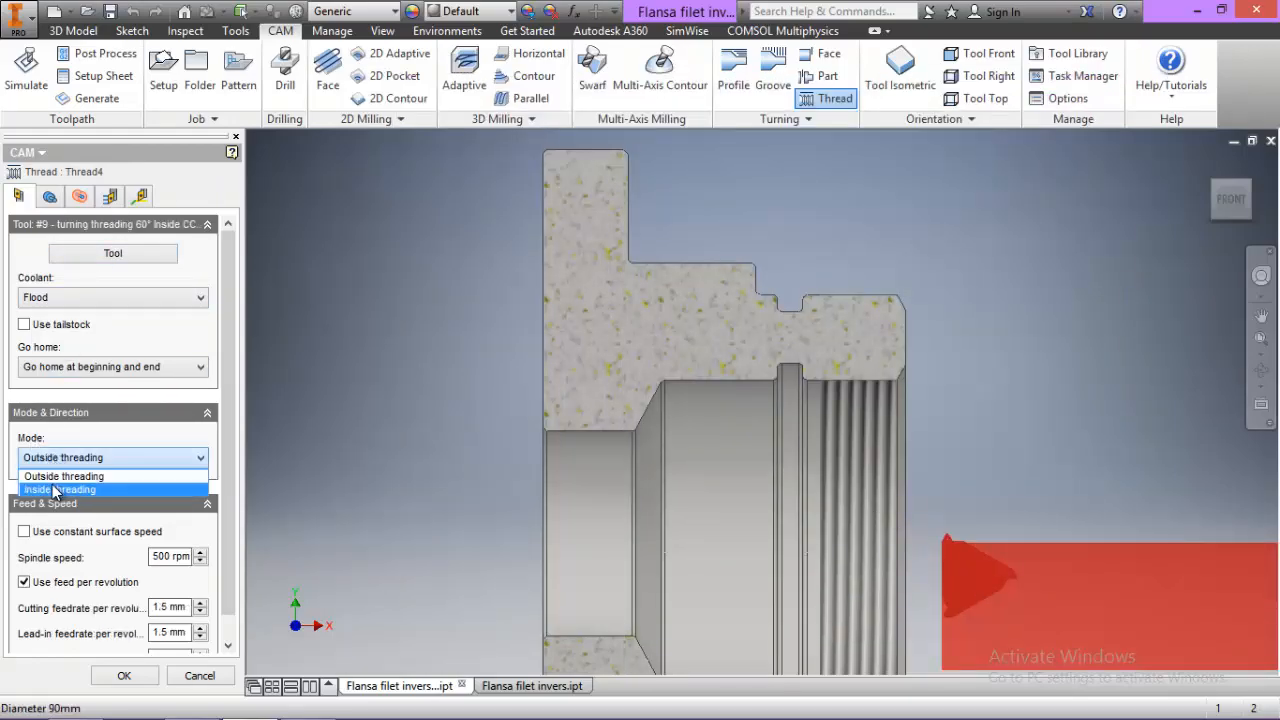
click(55, 490)
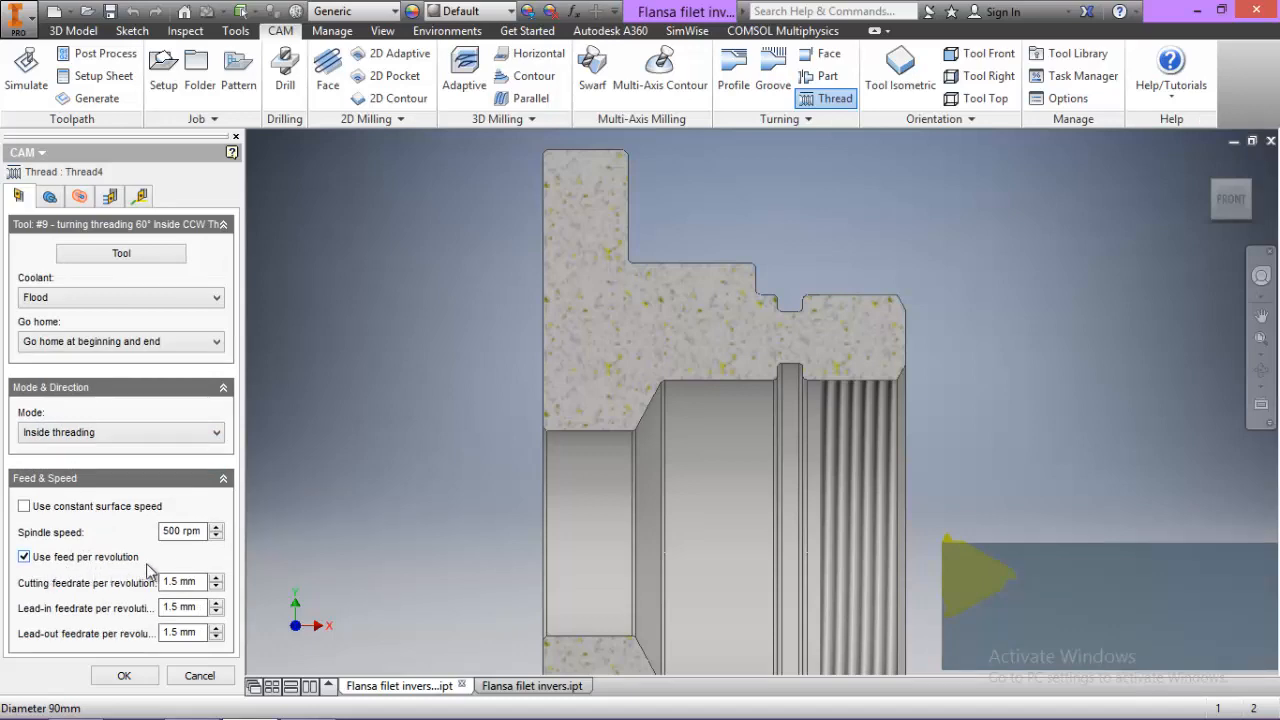
Select the bore's threaded surface as the thread face and set a 10 mm backside stock offset applied back from front
click(49, 198)
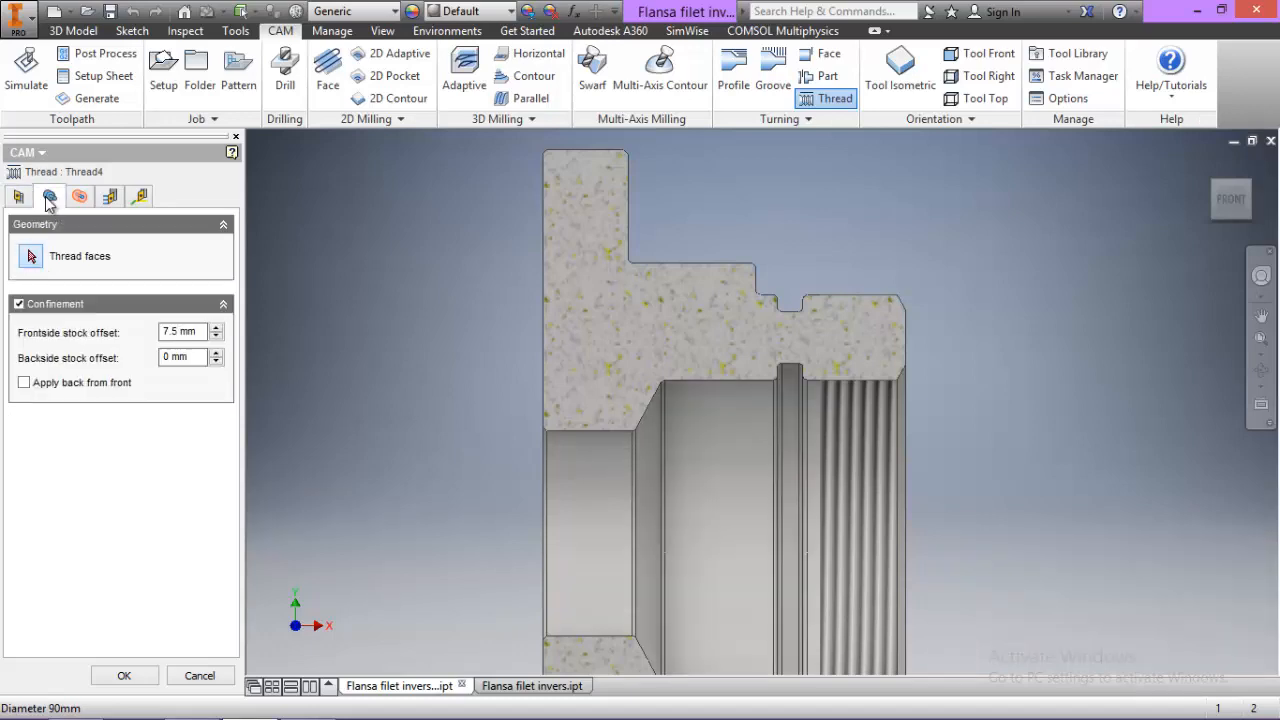
click(881, 448)
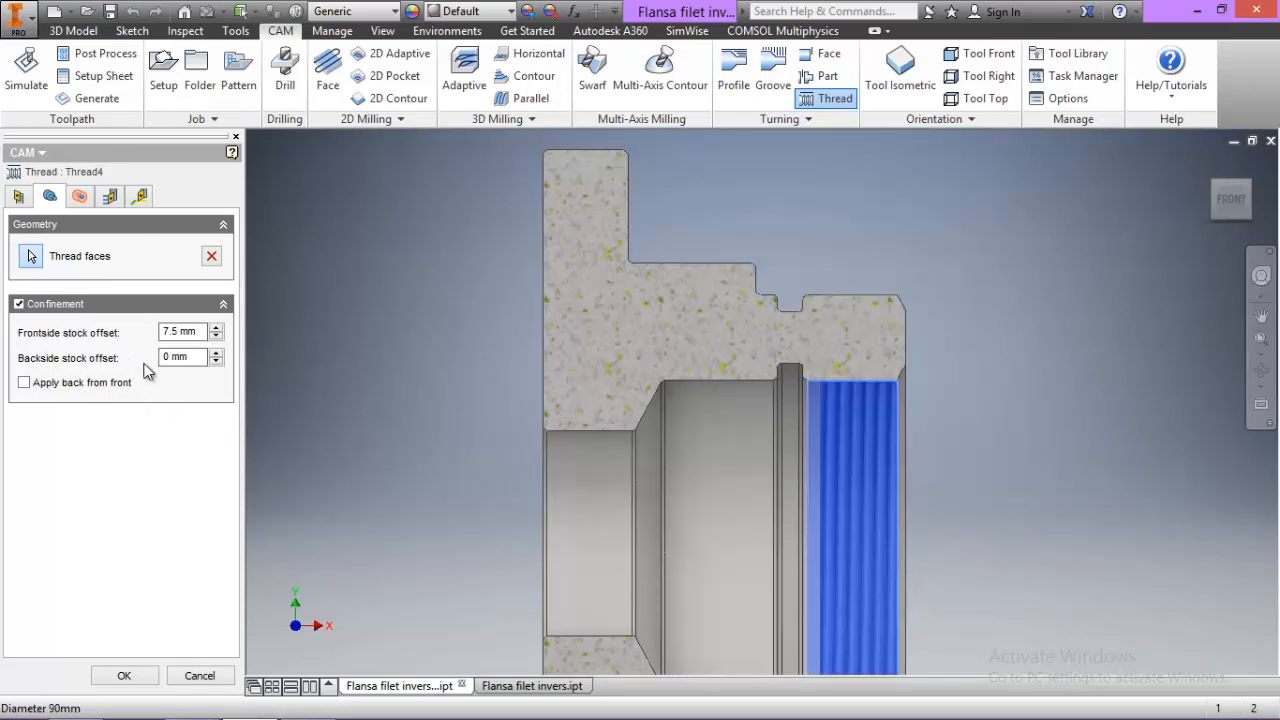
text(1)
click(24, 383)
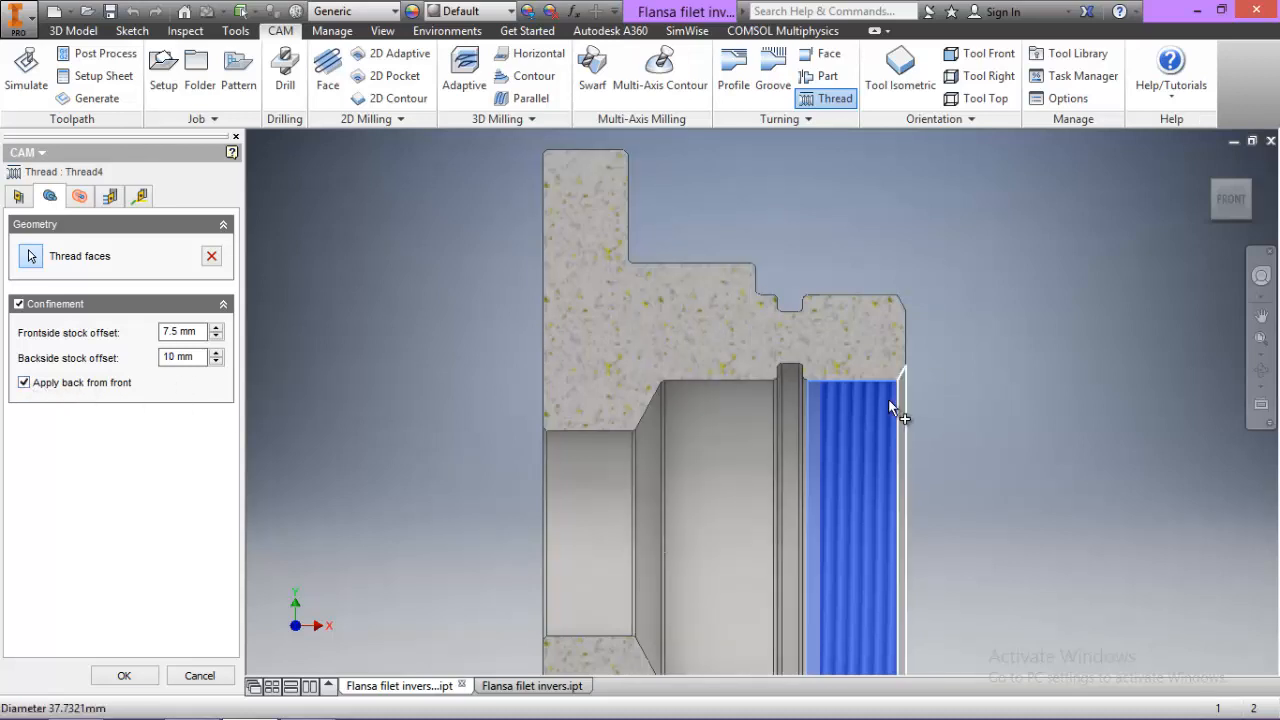
Set the thread operation's inner radius to Selection and pick the bore's threaded surface as its reference
click(81, 197)
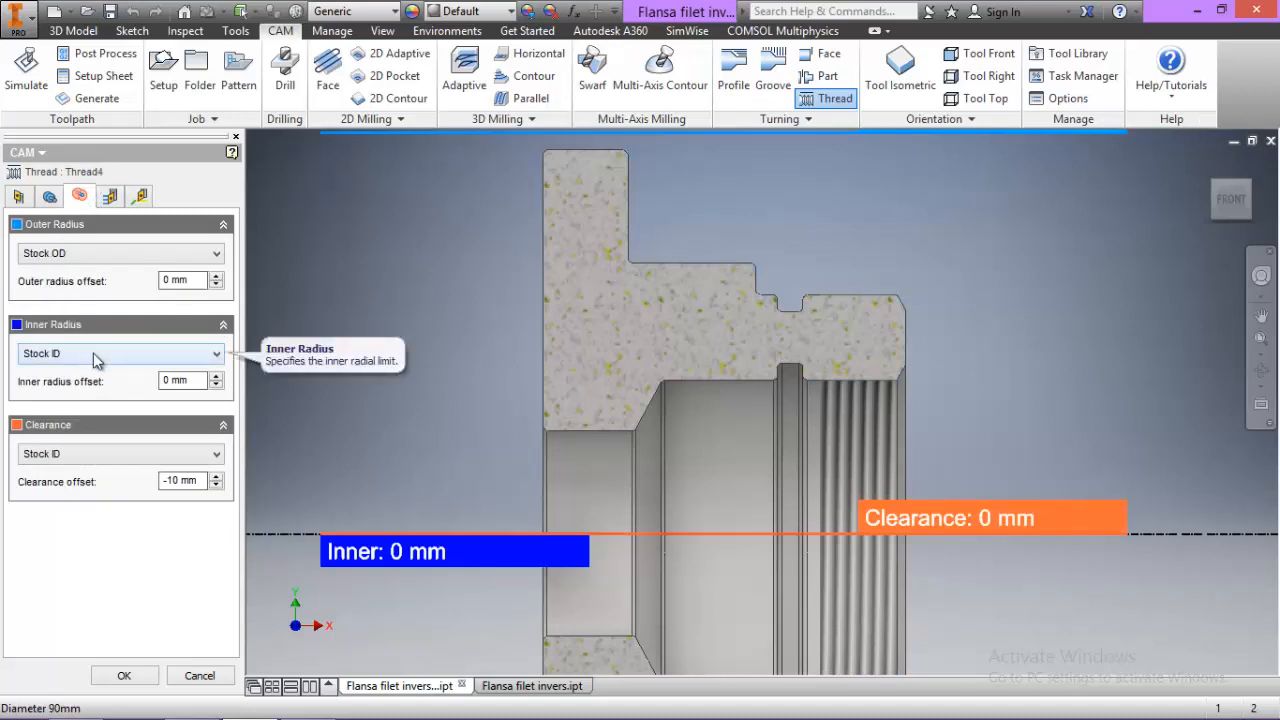
click(58, 357)
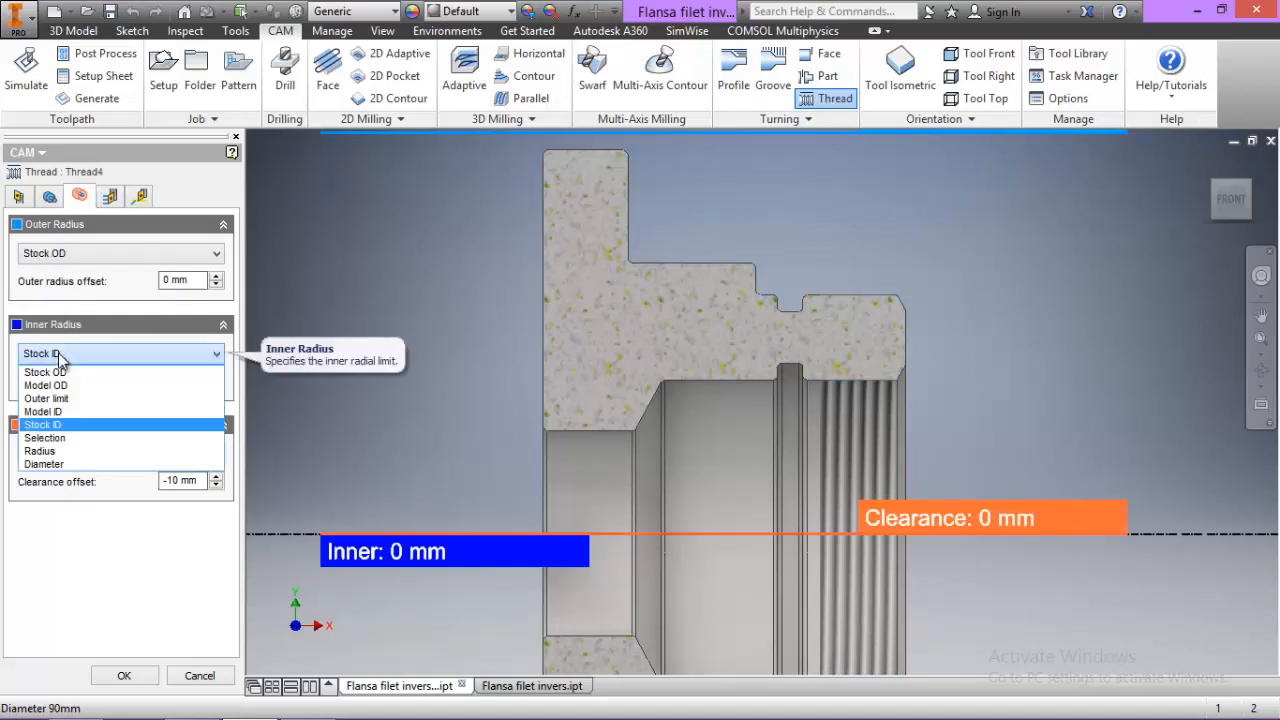
click(44, 438)
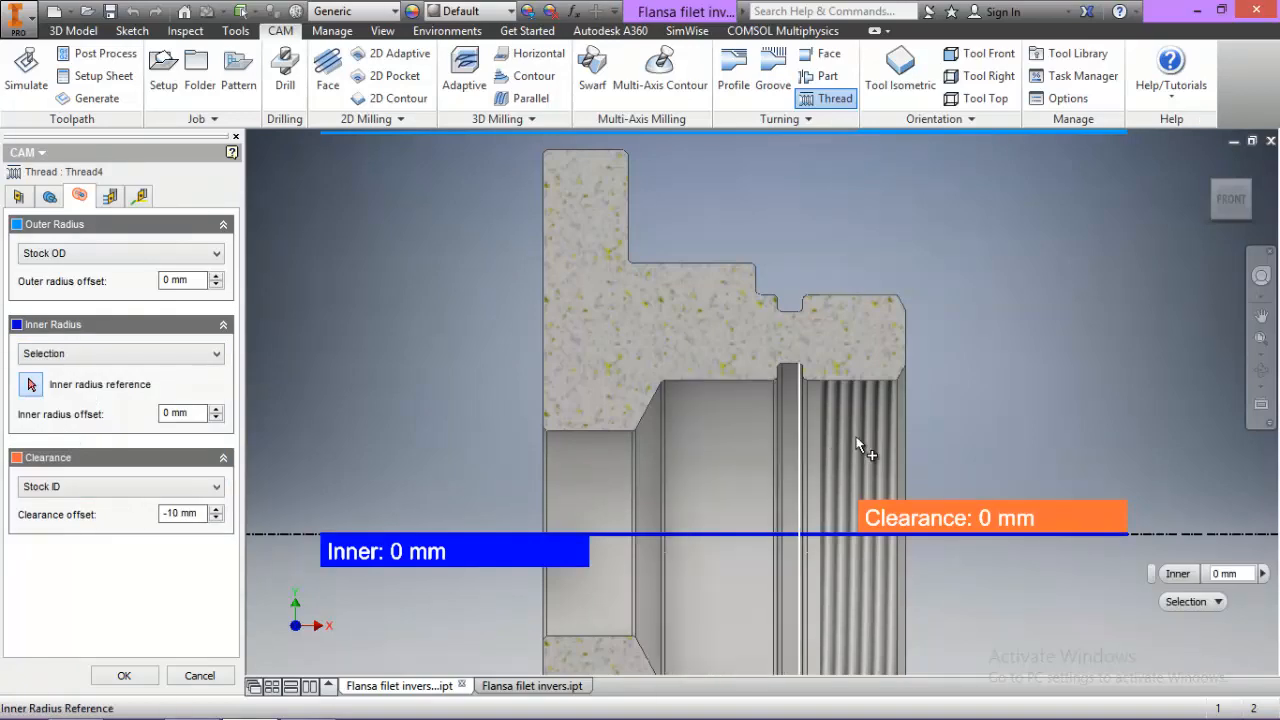
click(869, 428)
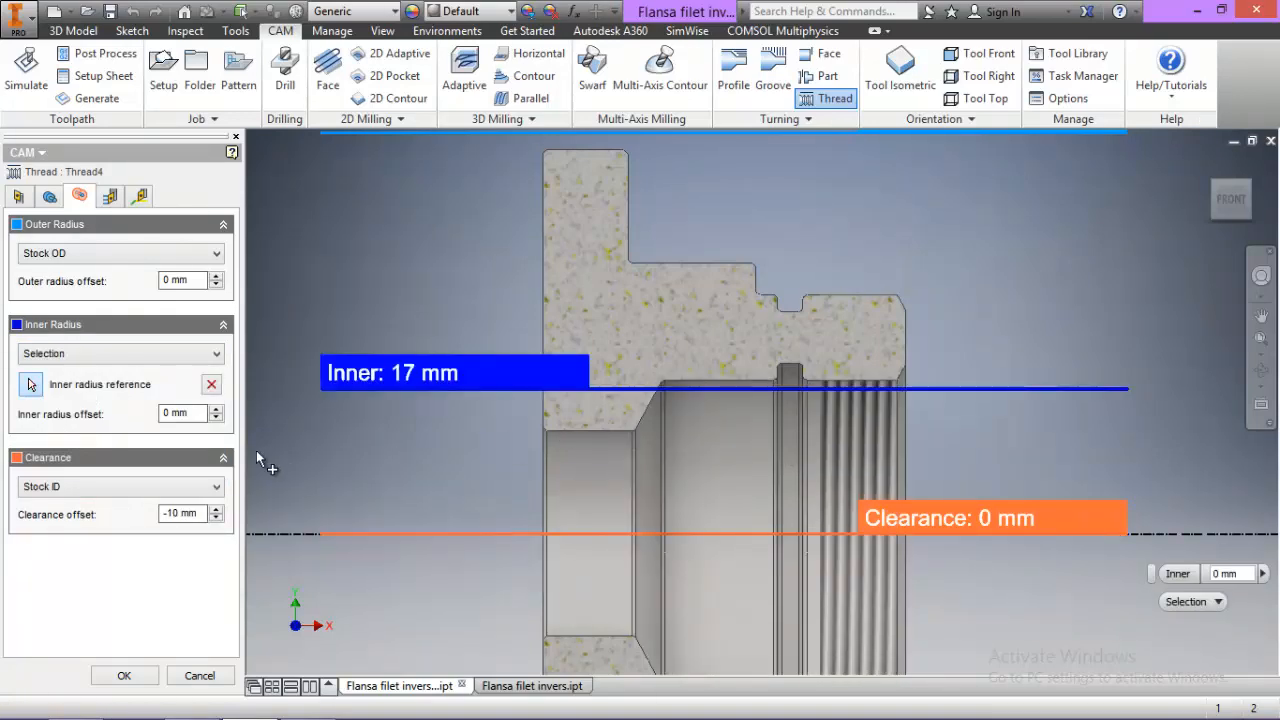
Set the outer radius to Inner limit with a 1.5 mm offset and the clearance to Inner limit with a -1 mm offset
click(100, 253)
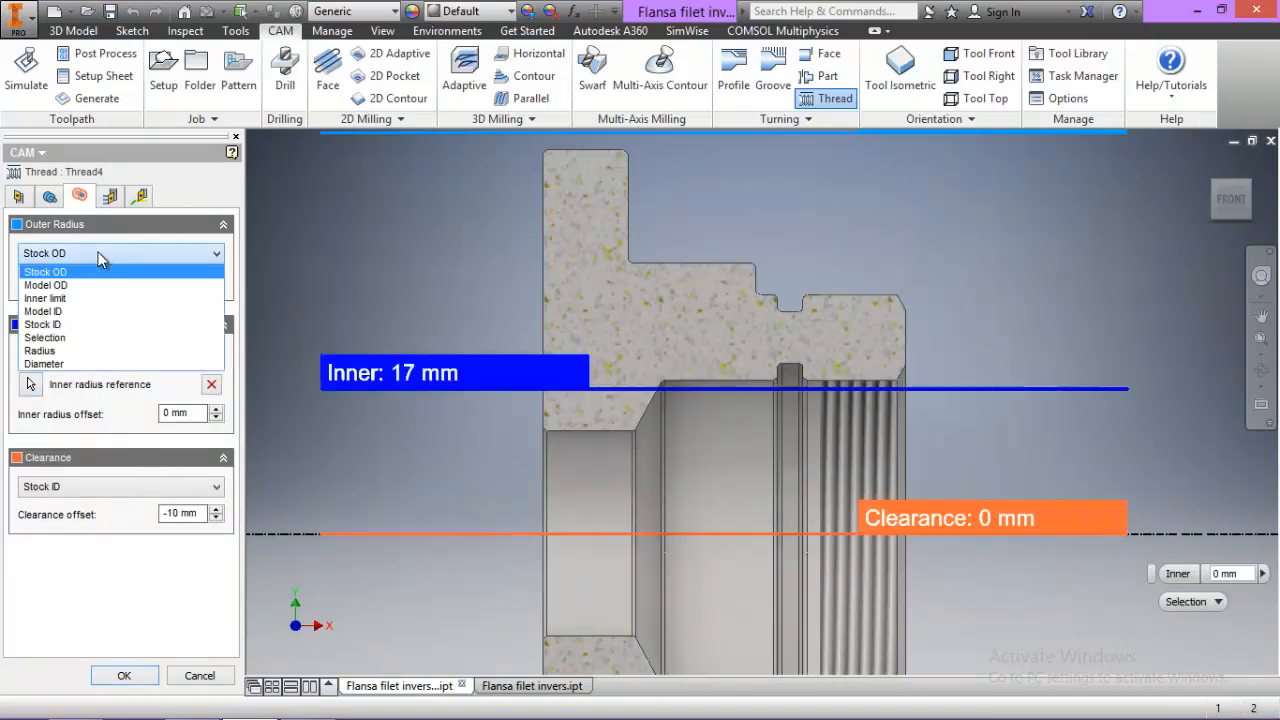
click(79, 300)
double_click(168, 280)
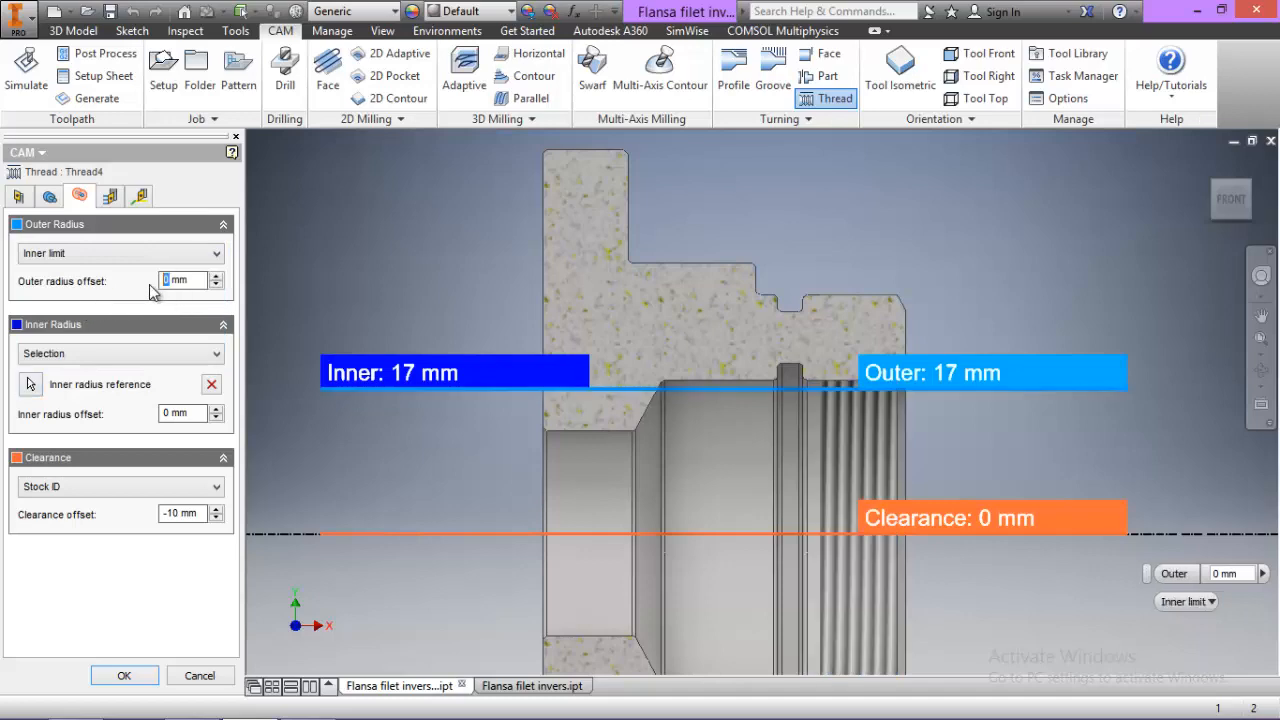
text(1.5)
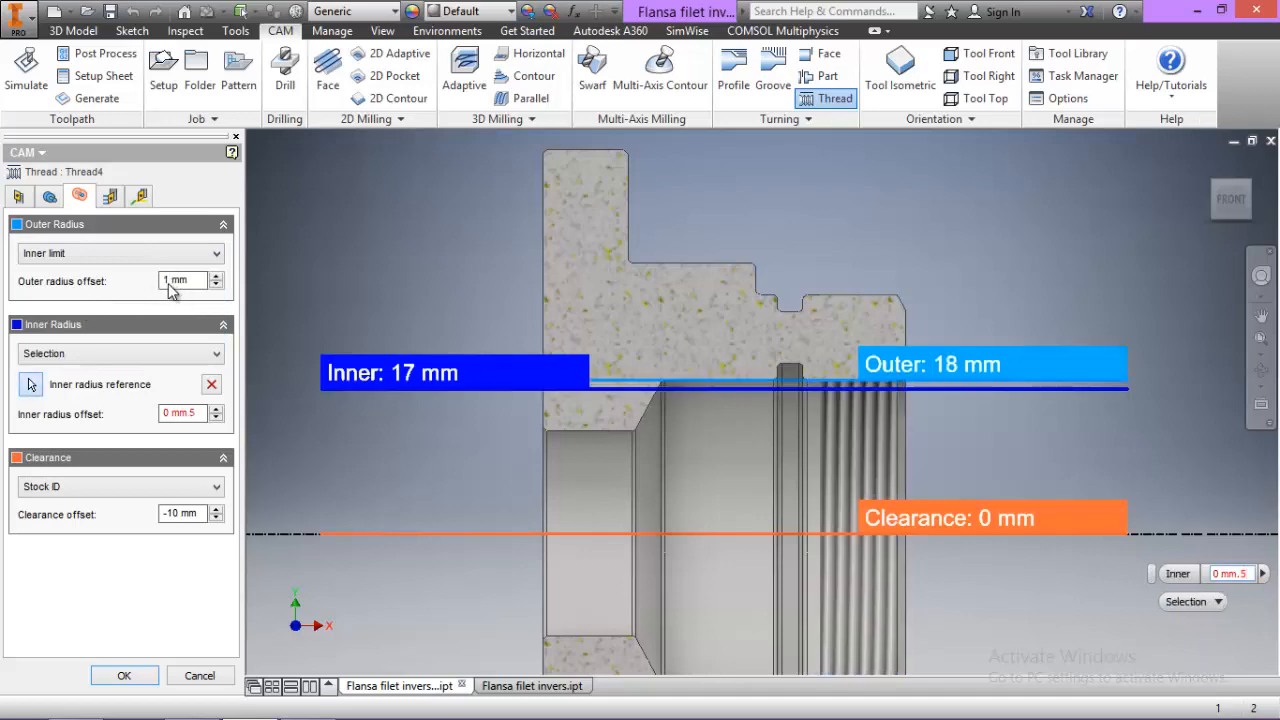
click(170, 283)
text(.5)
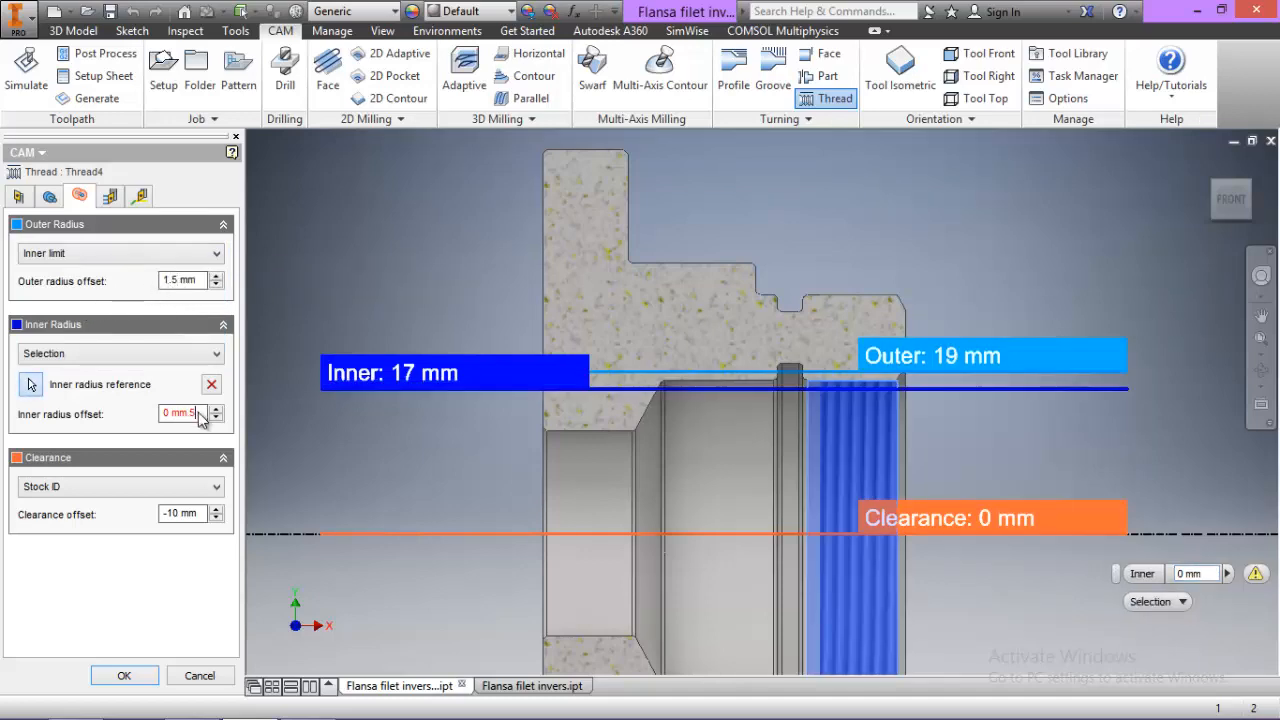
key(BackSpace)
key(BackSpace)
click(73, 488)
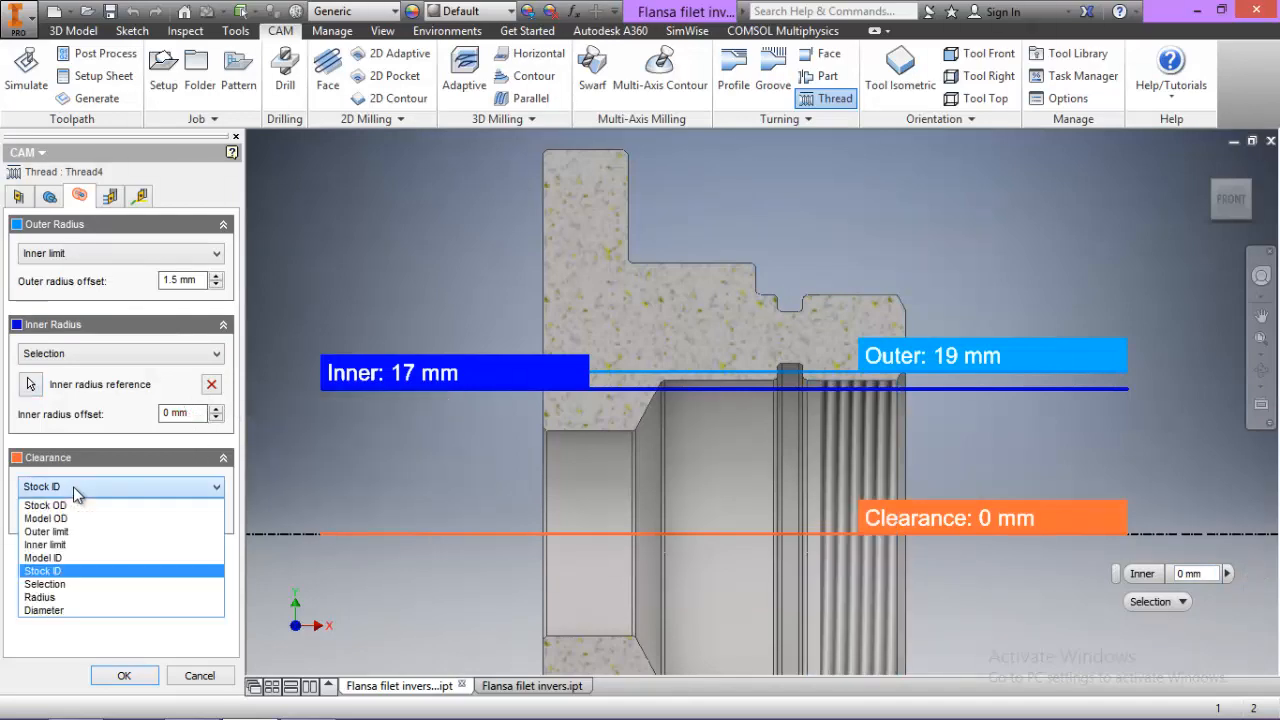
click(76, 546)
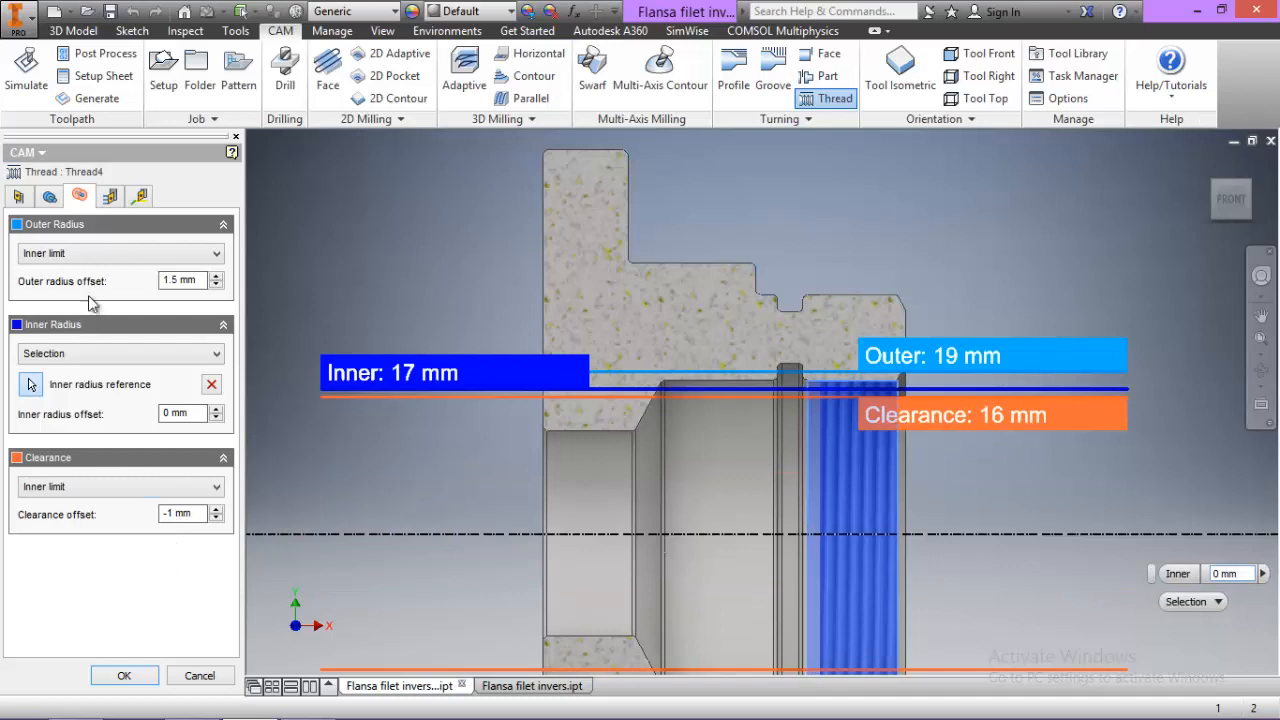
Set the thread depth to 0.812 mm, enable Use cycle with 5 stepdowns, and generate the inside thread operation
click(110, 197)
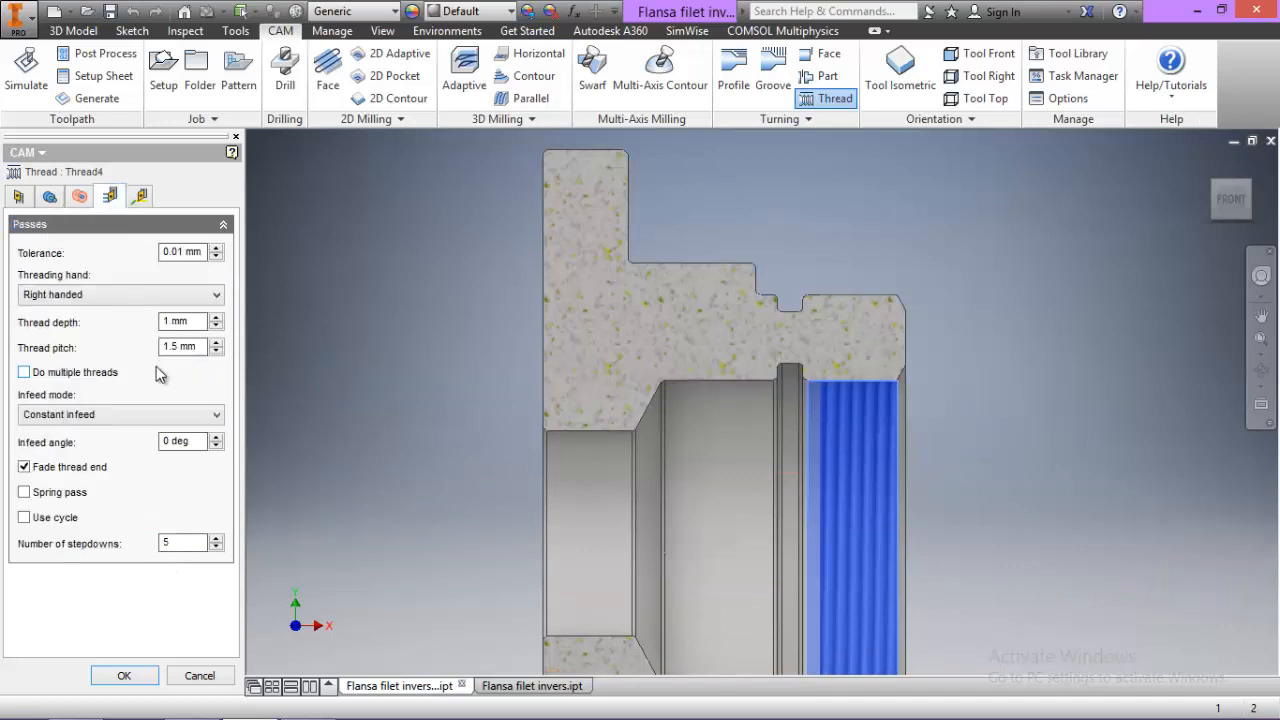
drag(171, 323, 153, 322)
text(2)
click(24, 517)
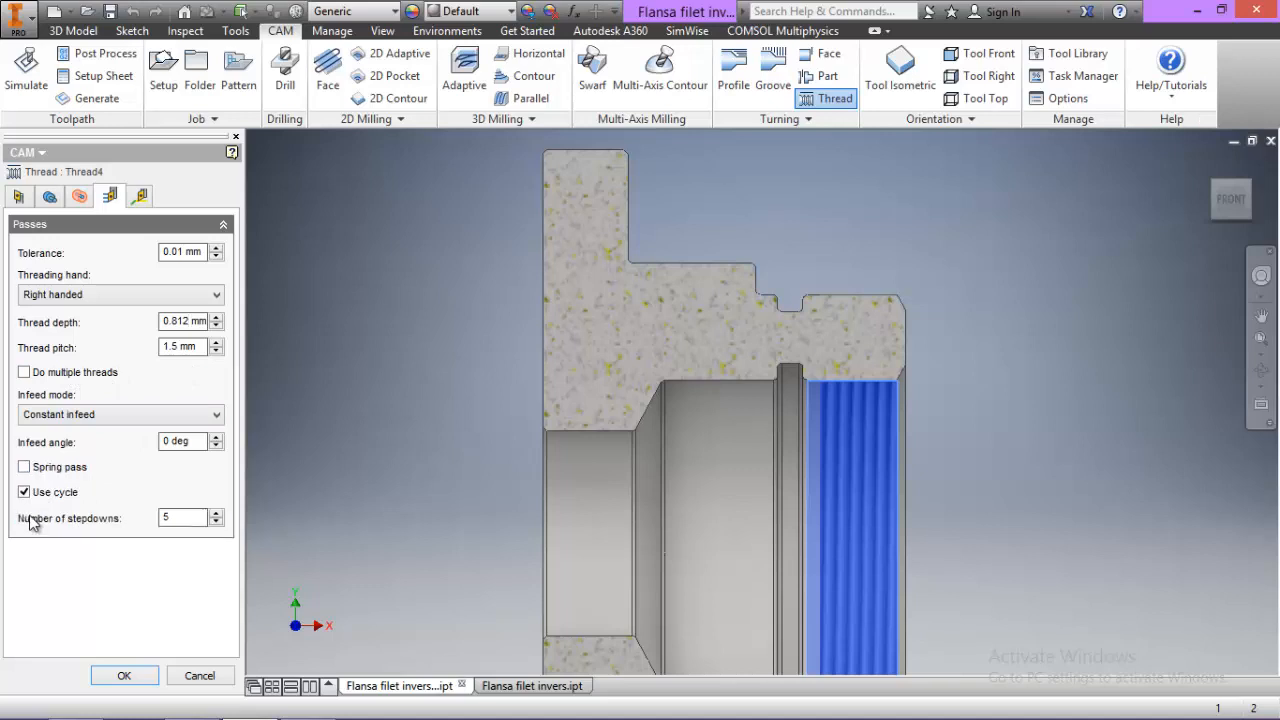
double_click(166, 517)
click(139, 196)
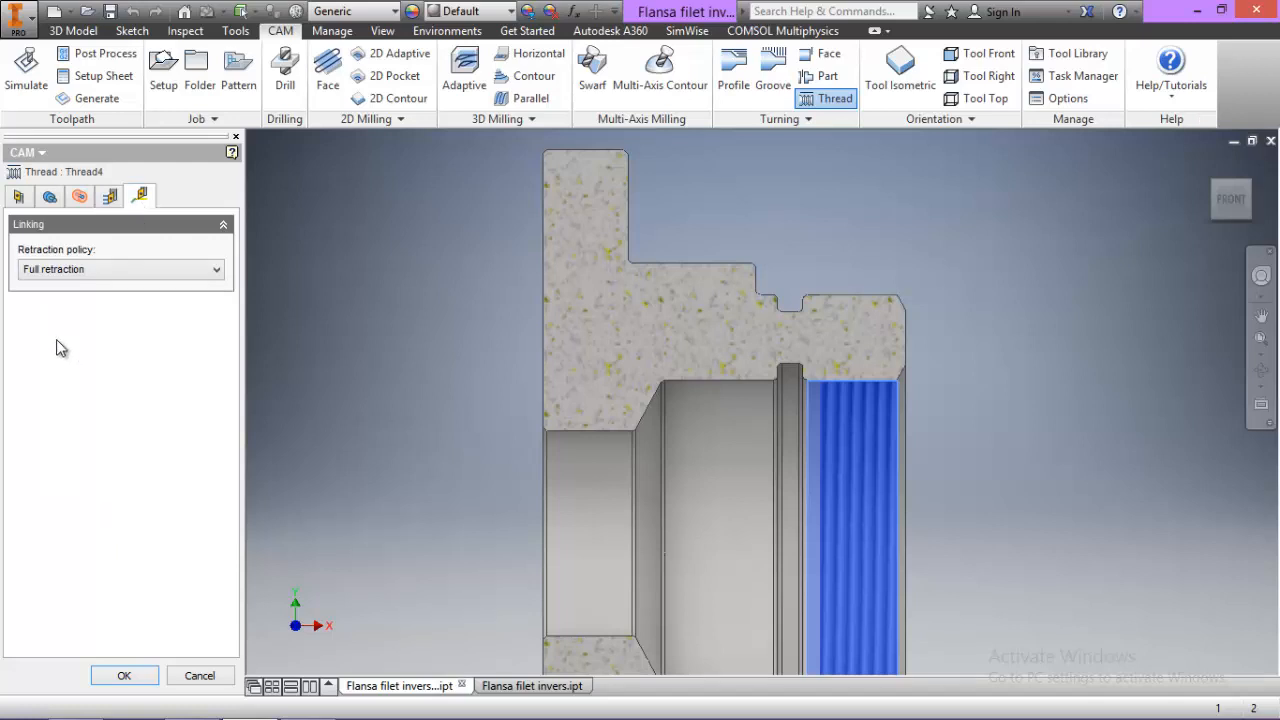
click(121, 677)
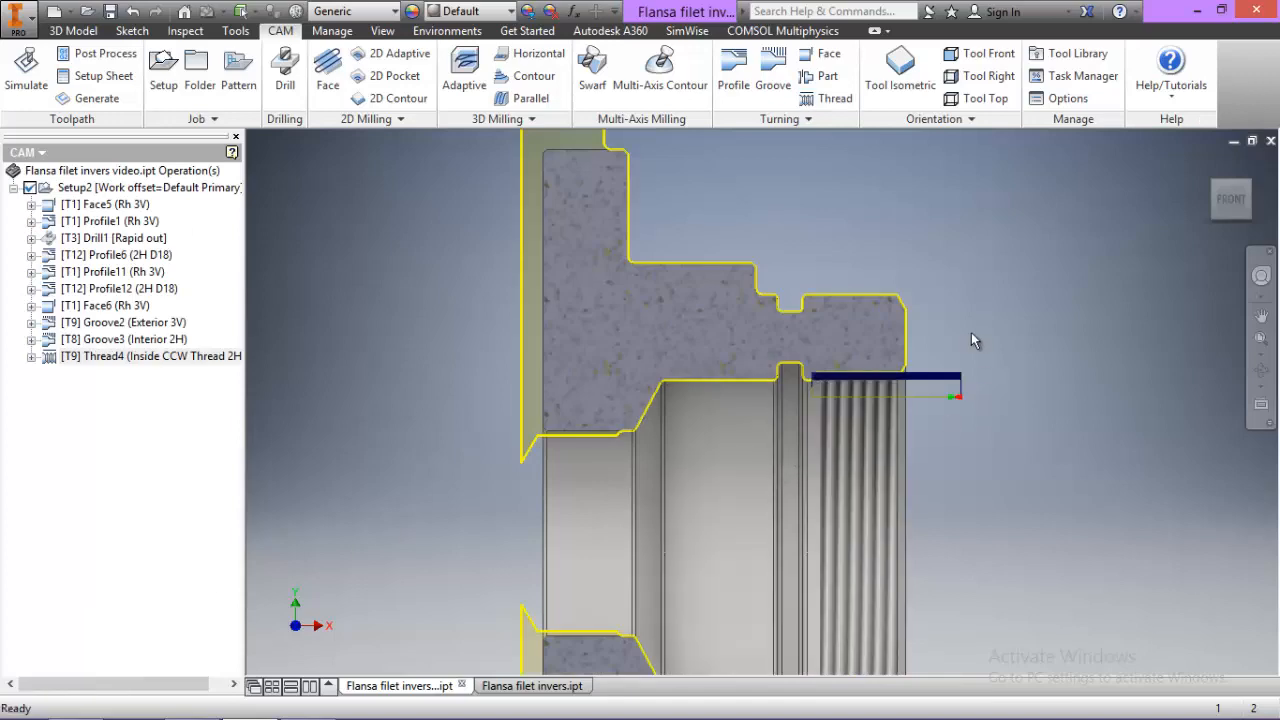
Inspect the inside thread toolpath at the bore and end the half section view to show the whole flange
scroll(971, 332, up, 3)
scroll(922, 373, up, 3)
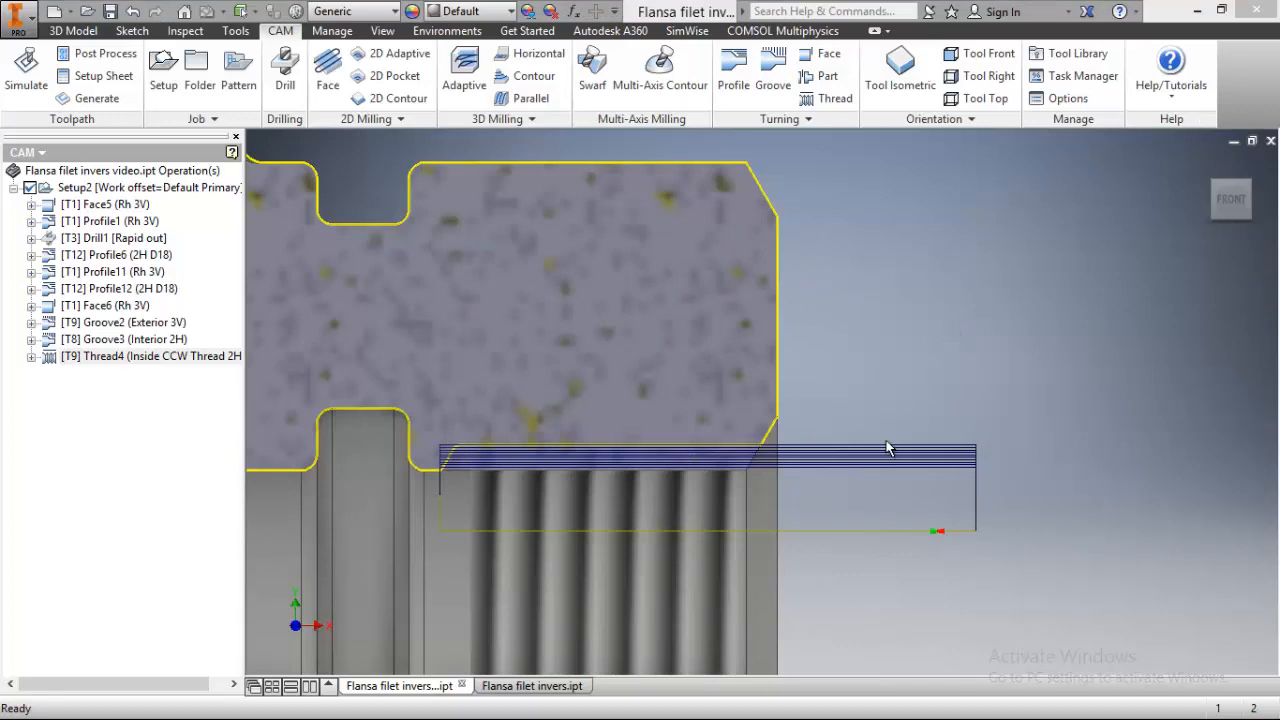
scroll(815, 613, down, 2)
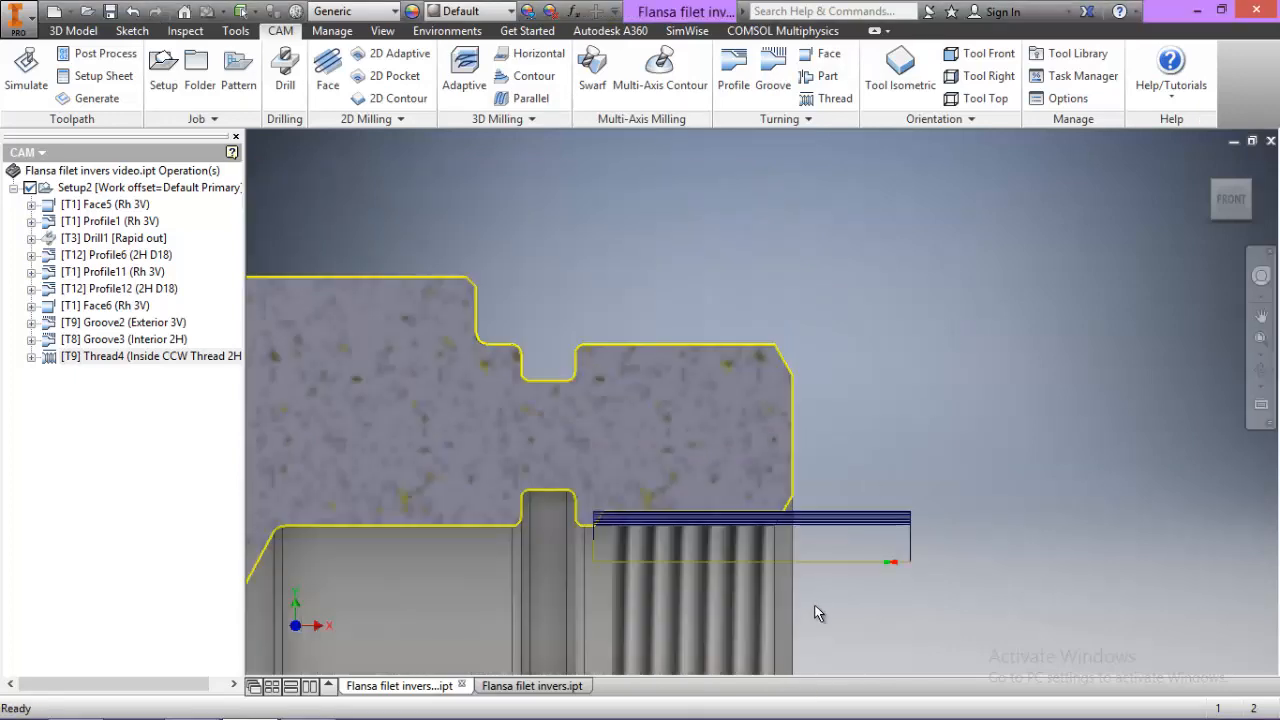
click(382, 30)
click(704, 76)
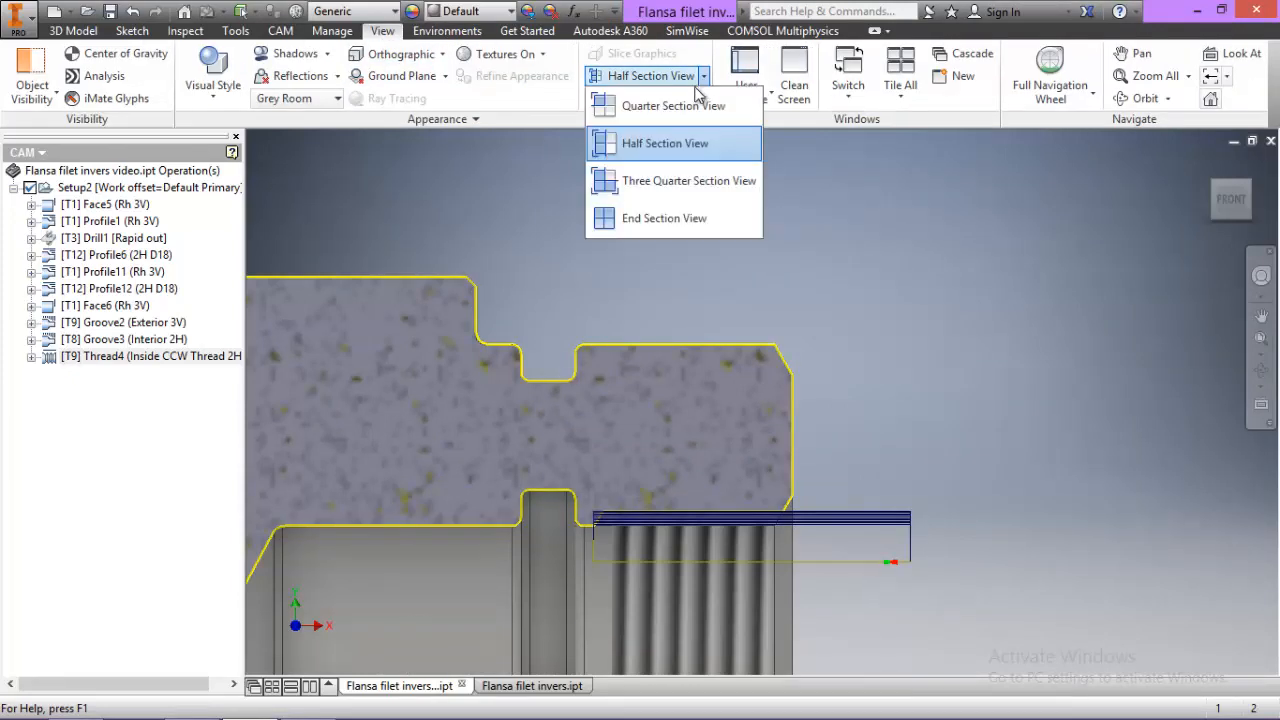
click(660, 218)
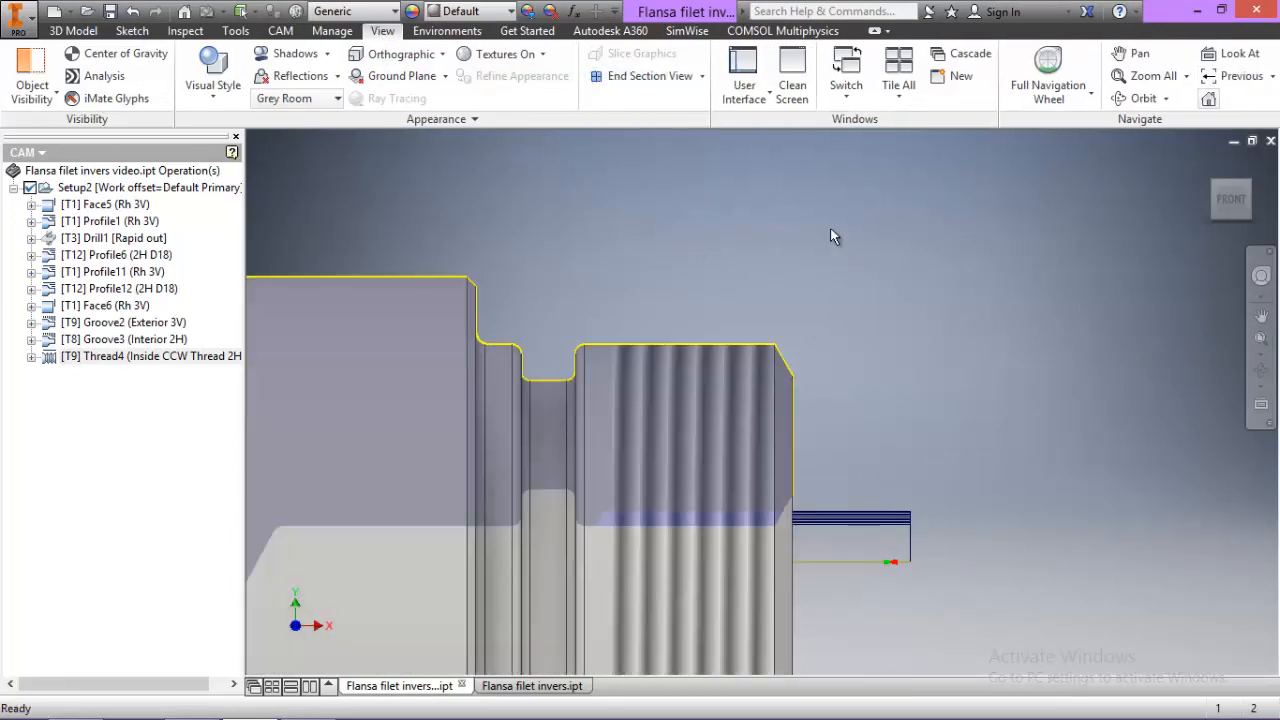
scroll(806, 193, down, 7)
scroll(832, 150, up, 3)
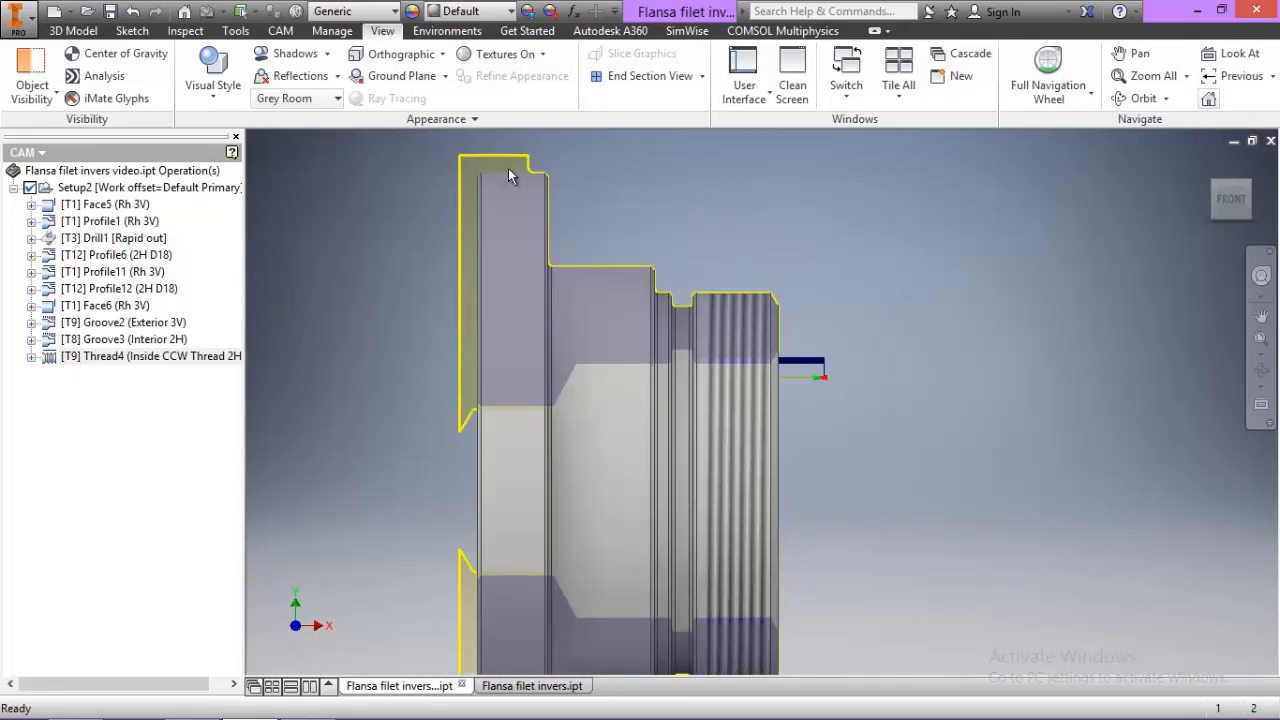
Start a new Thread operation and pick the #10 outside threading tool in the tool library
click(280, 30)
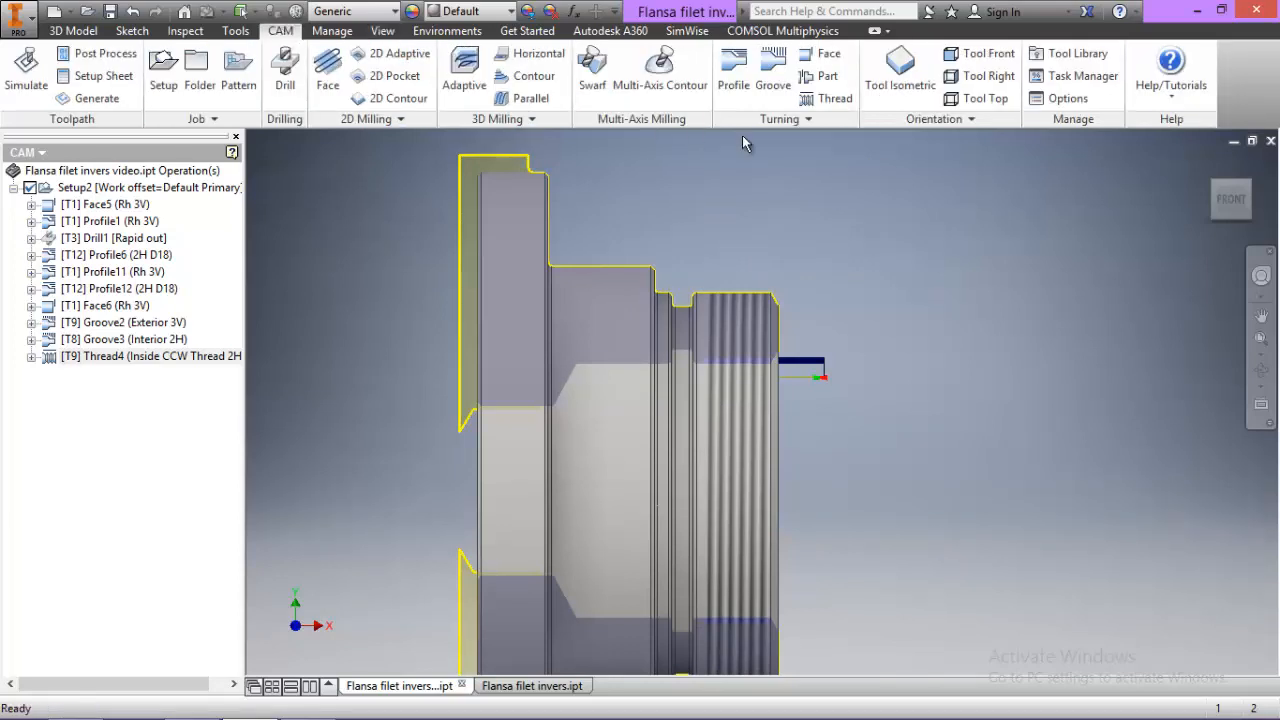
click(829, 98)
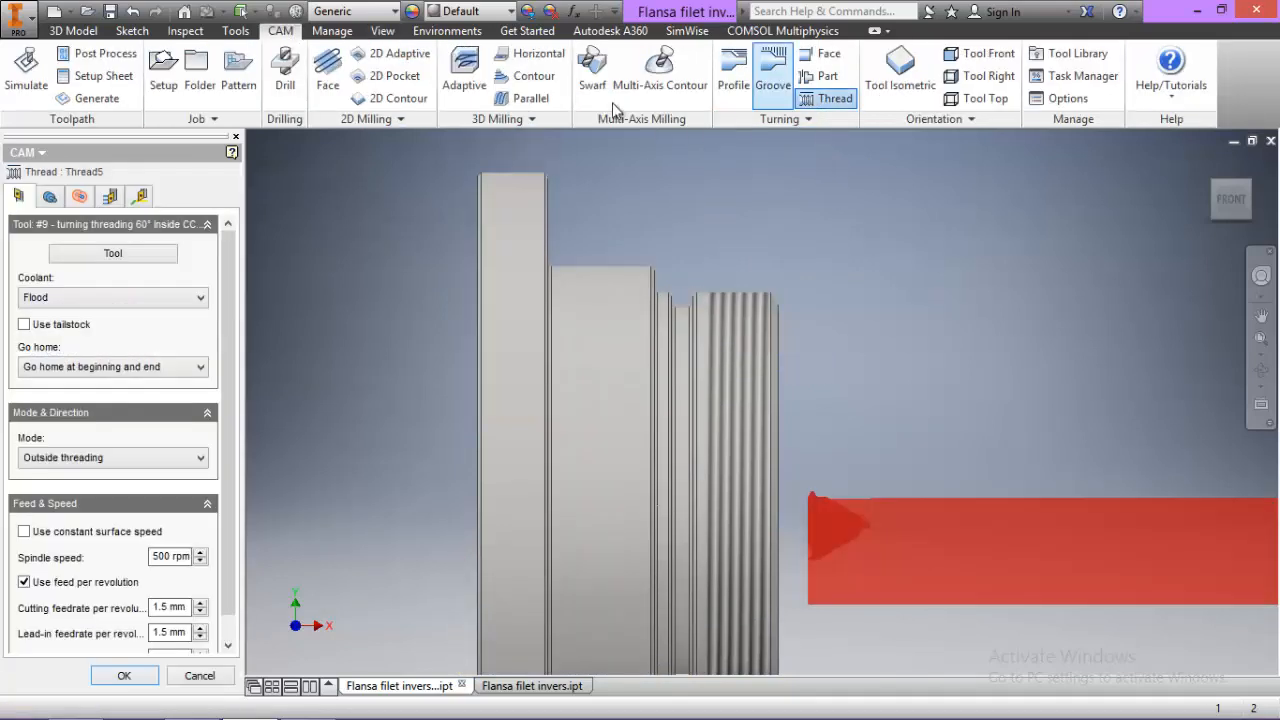
click(133, 252)
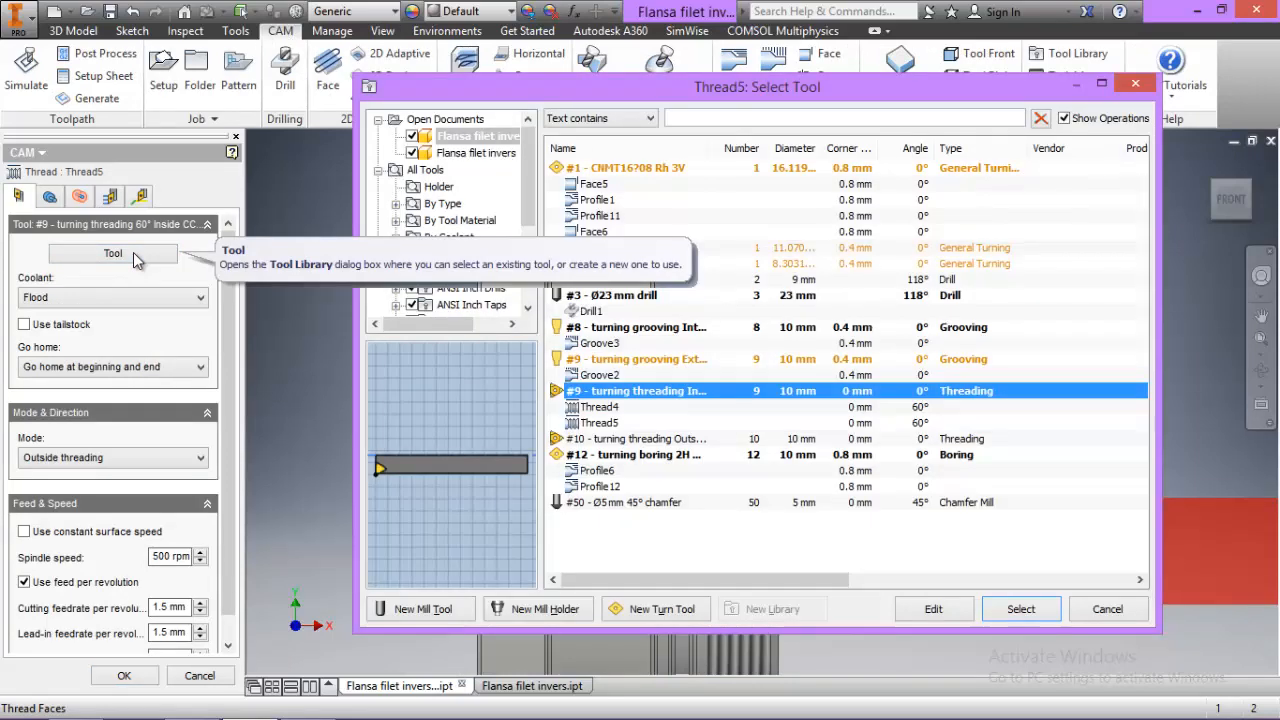
click(680, 360)
click(646, 440)
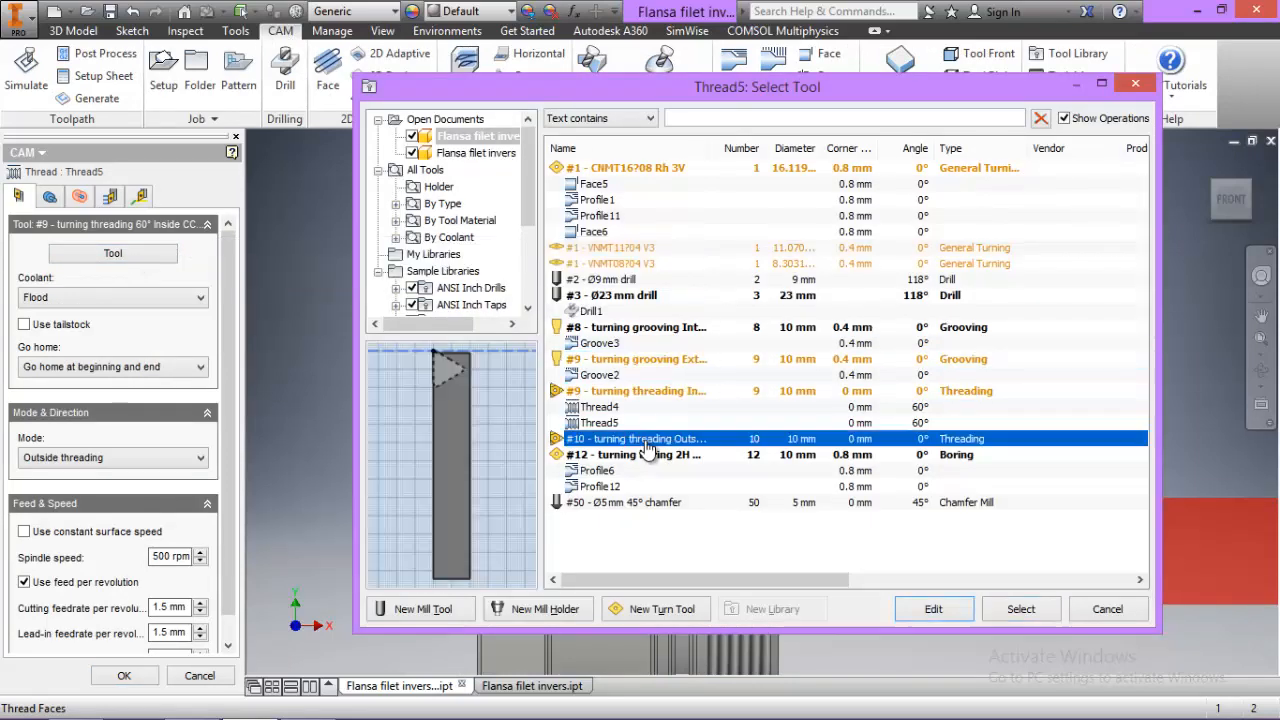
Examine tool #10's general, insert, holder, setup and feed settings, keeping the holder hand at L = Left handed
click(946, 613)
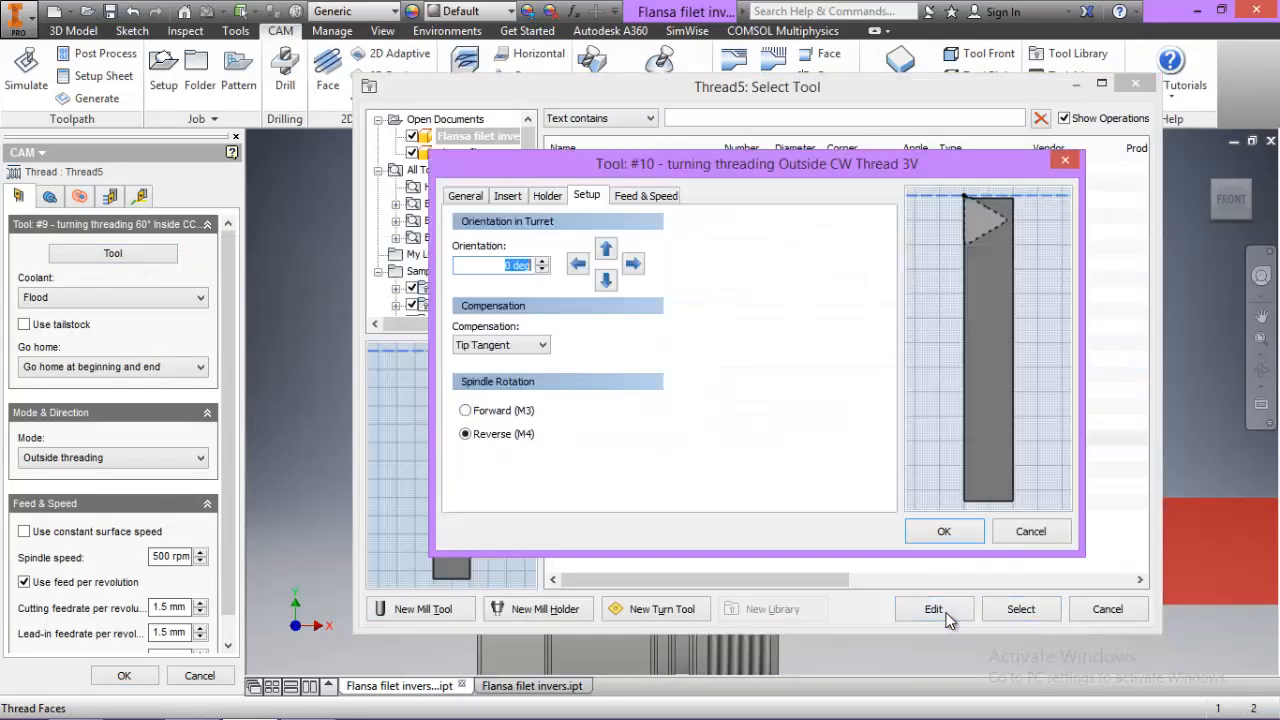
click(465, 196)
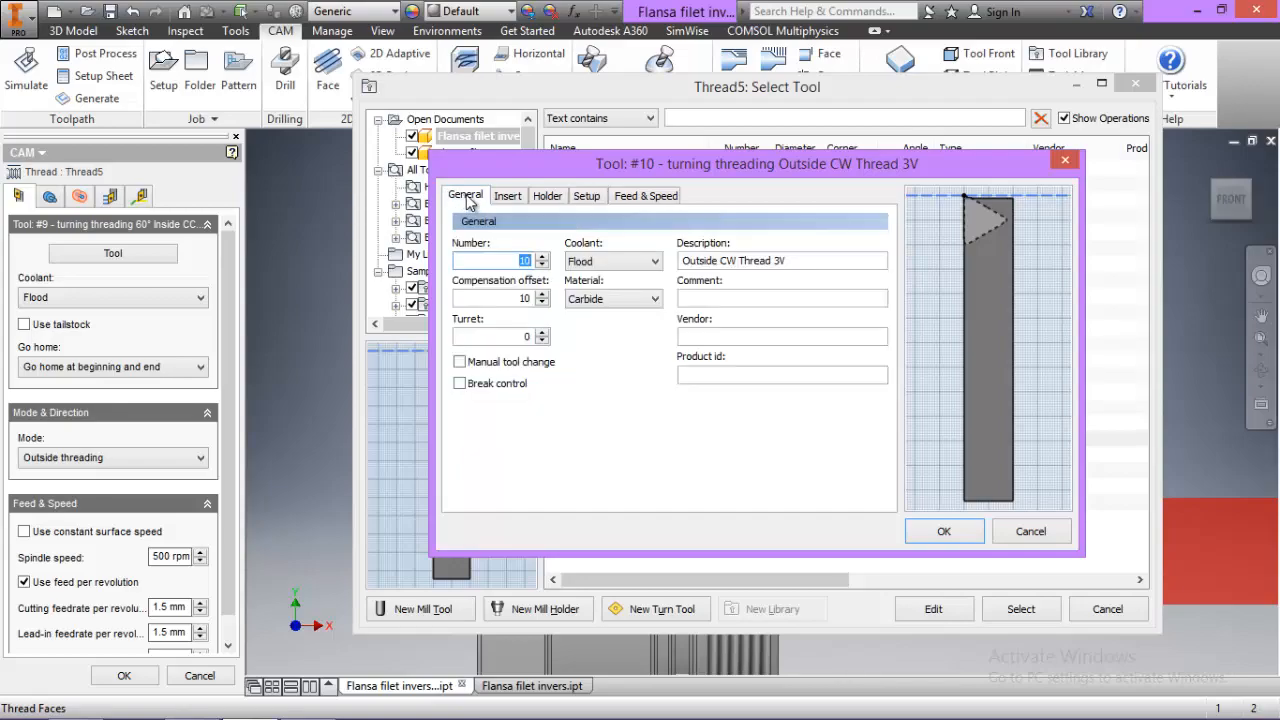
click(508, 197)
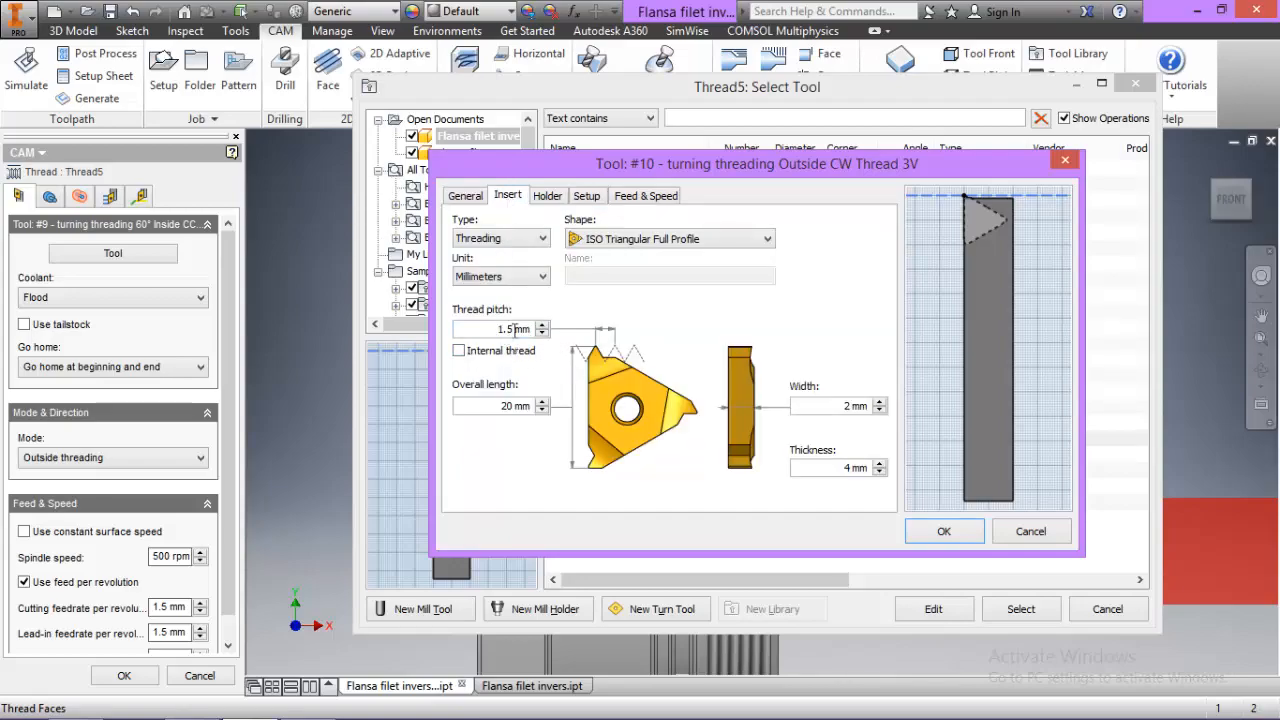
click(549, 197)
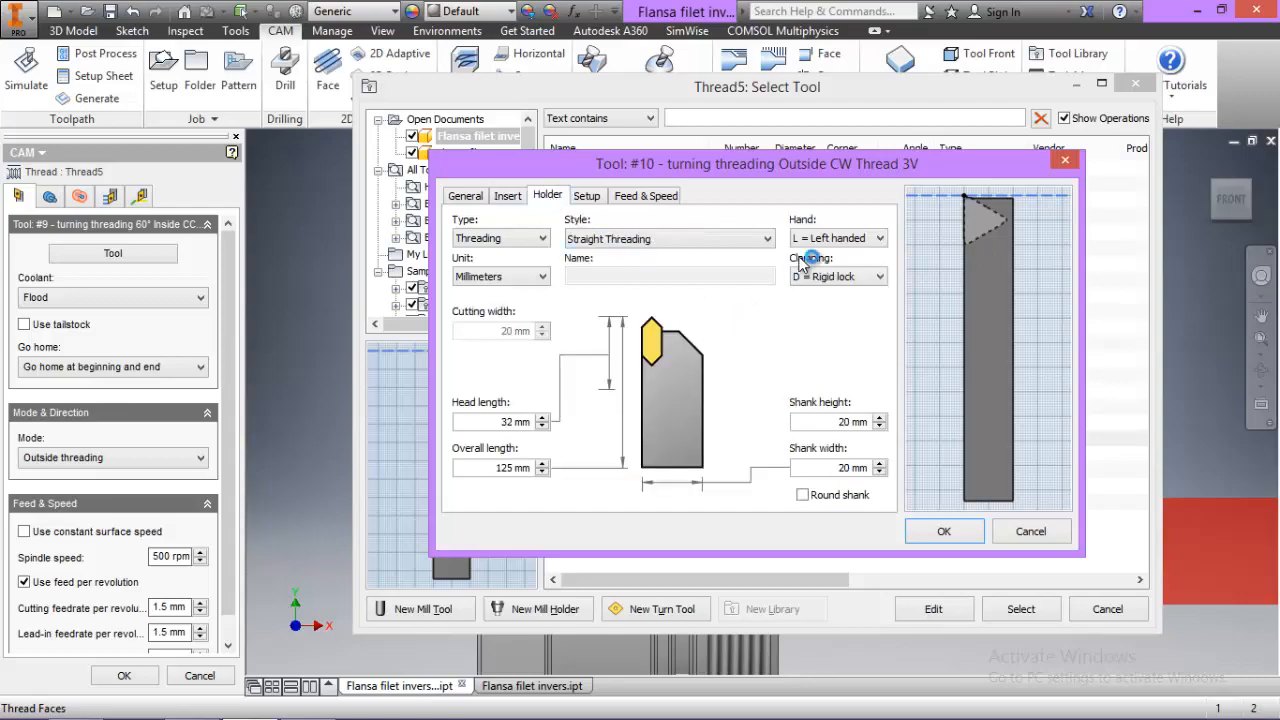
click(876, 241)
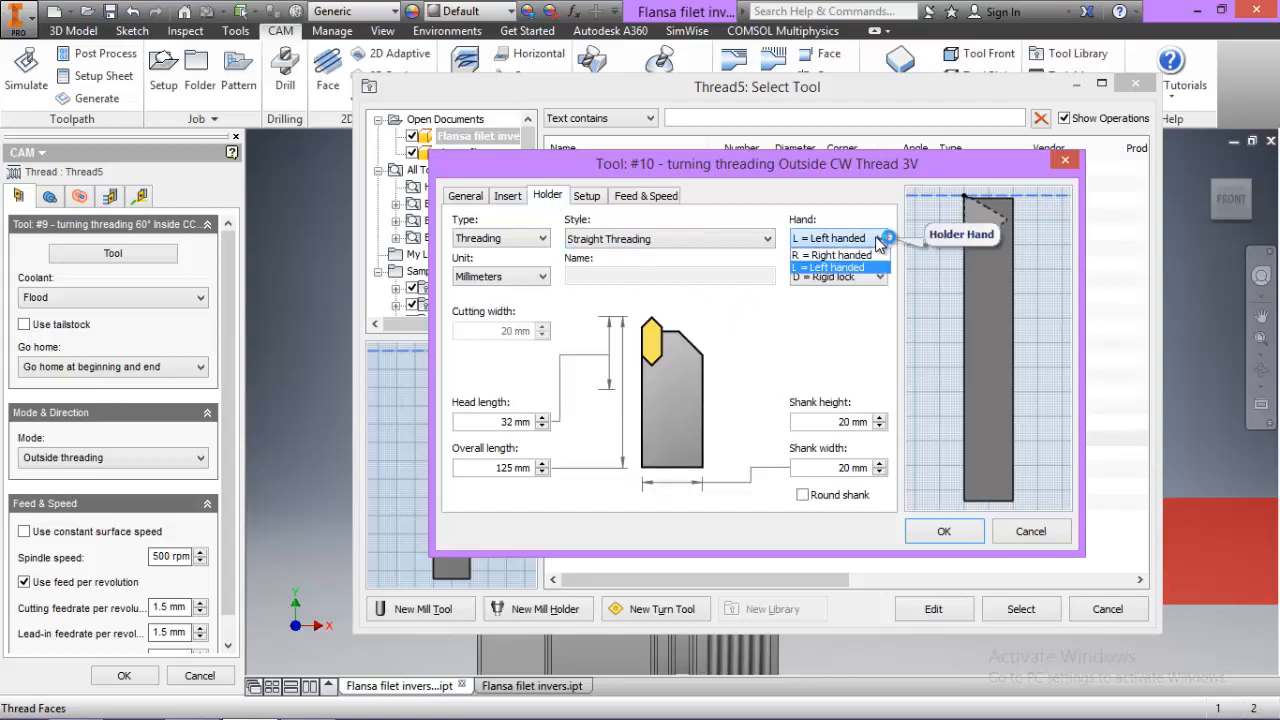
click(836, 268)
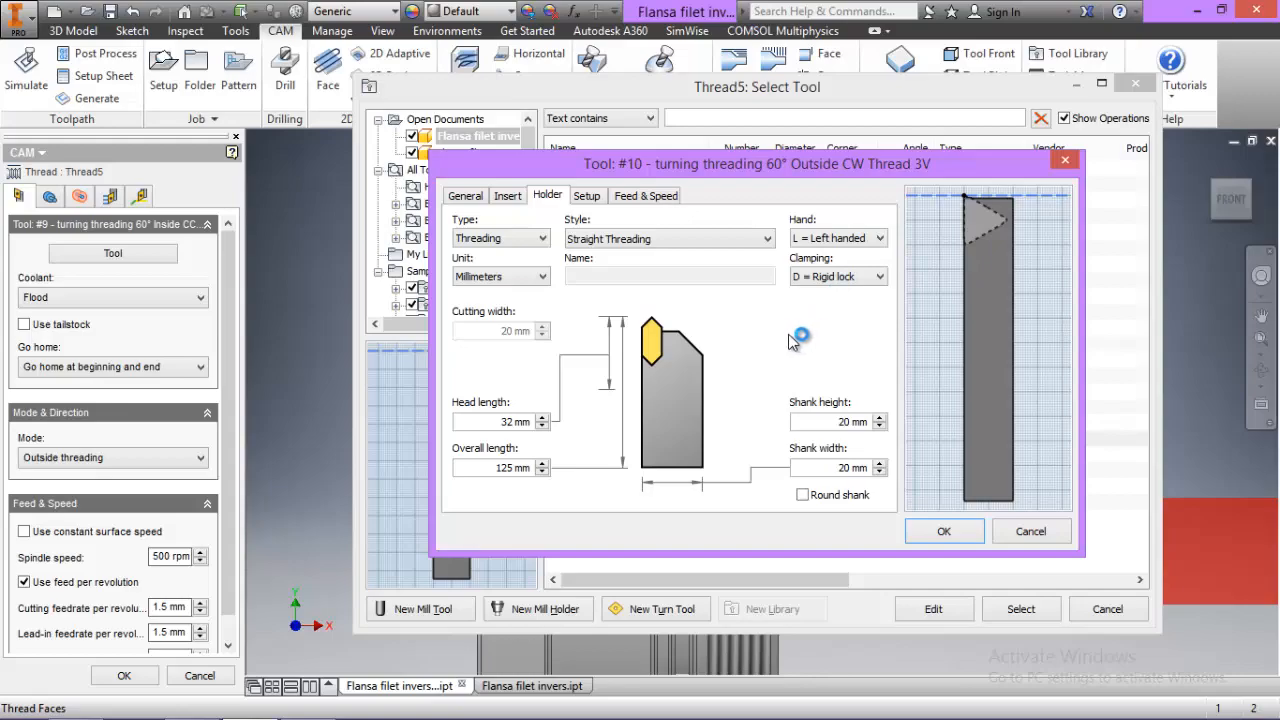
click(586, 196)
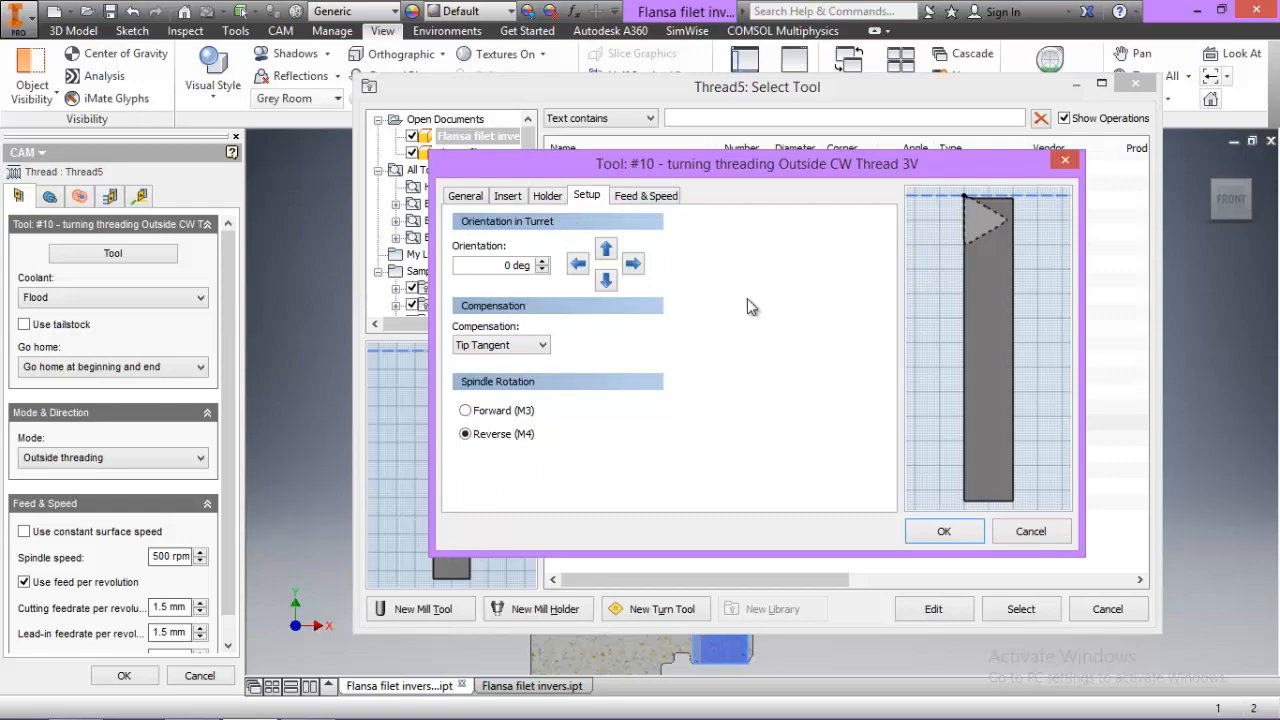
scroll(957, 363, up, 5)
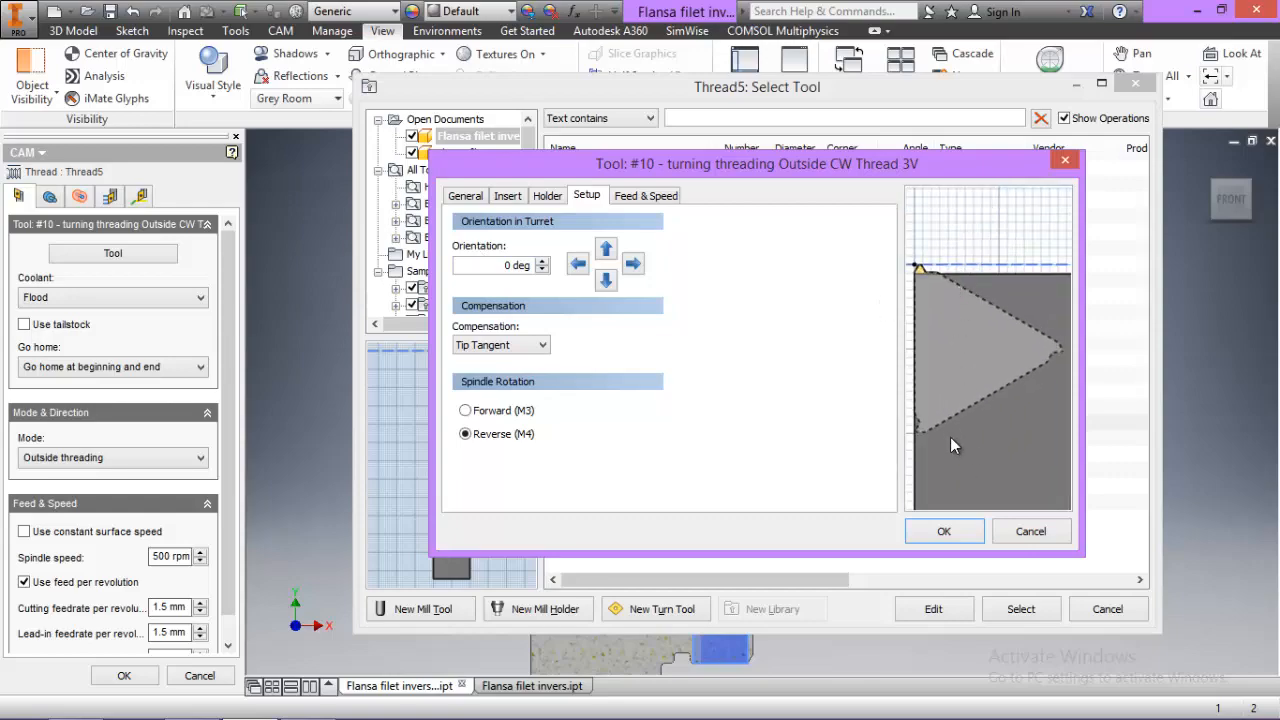
scroll(950, 437, down, 5)
click(645, 195)
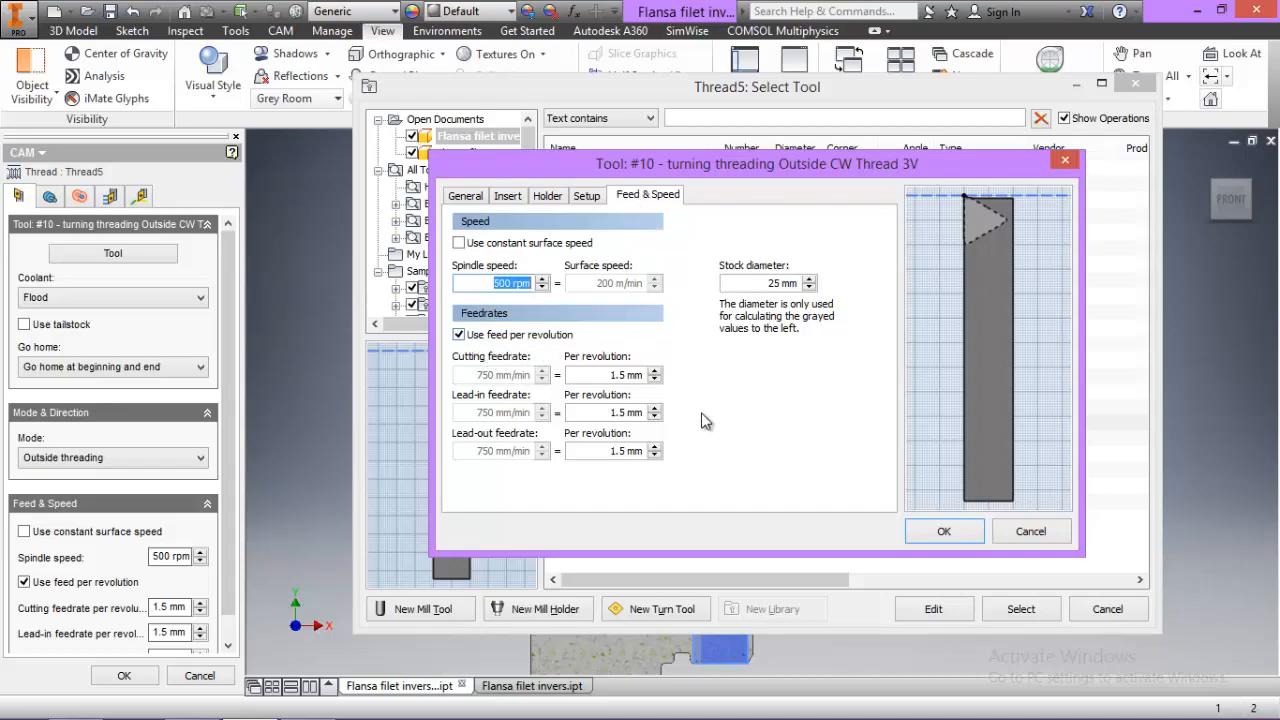
Accept the tool data and assign the #10 threading tool to the outside threading operation
click(928, 534)
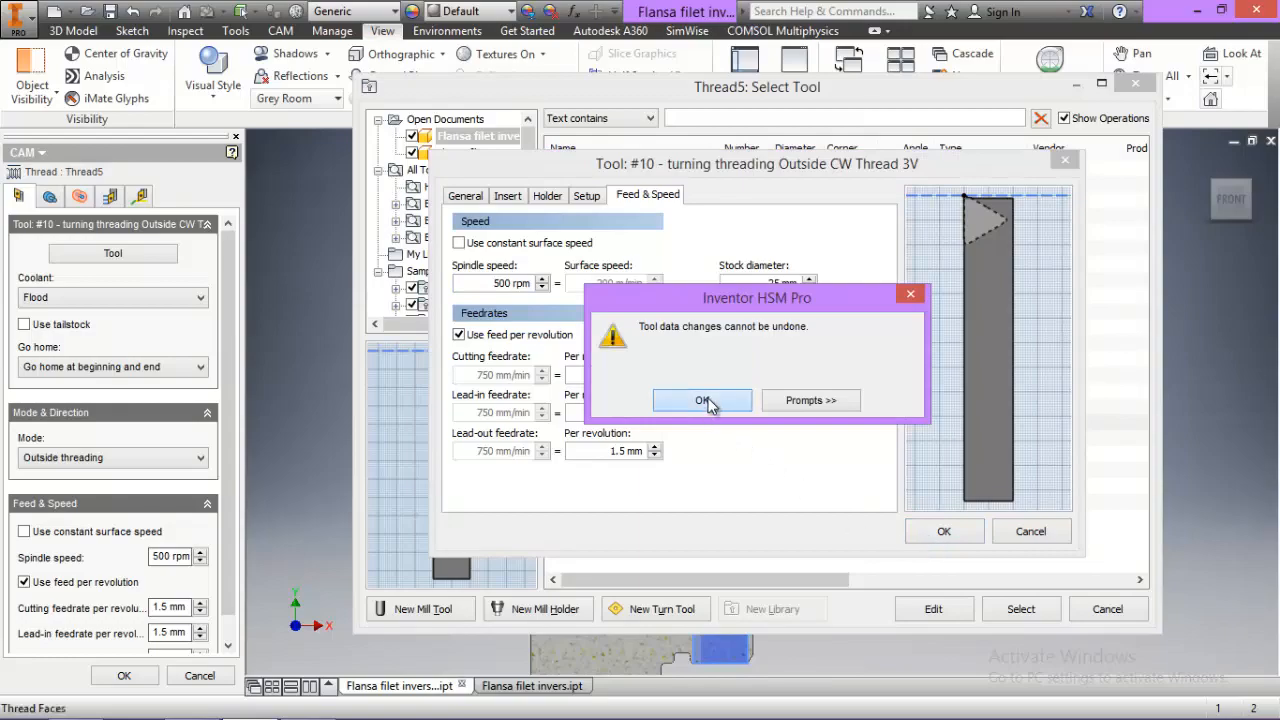
click(665, 398)
click(1000, 615)
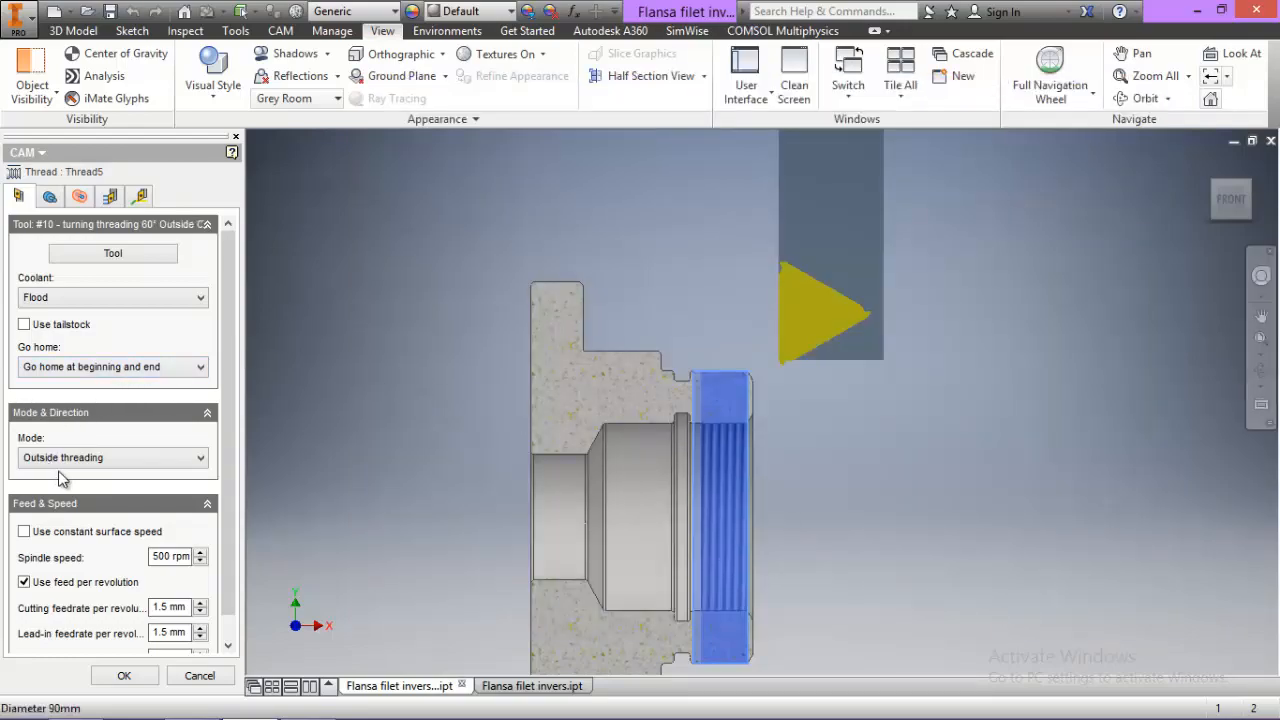
scroll(224, 491, down, 1)
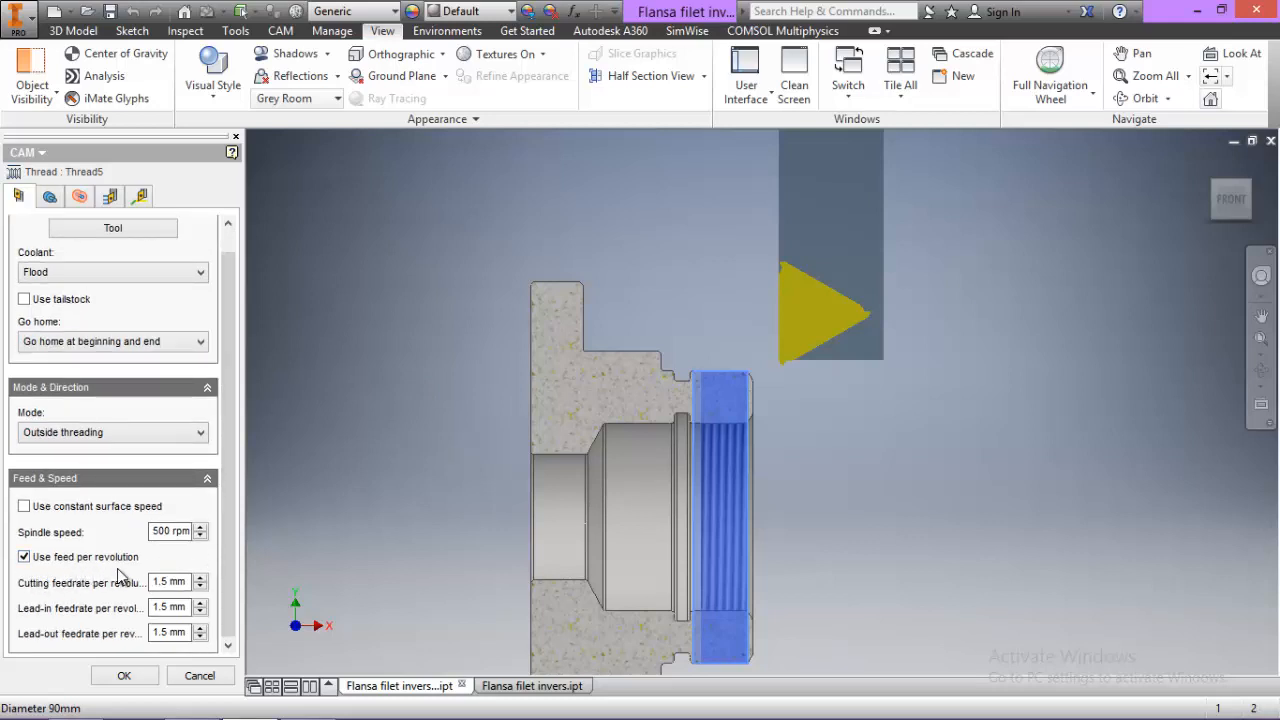
Select the threaded face as the outside threading geometry and review the clearance, outer radius and inner radius settings
click(50, 198)
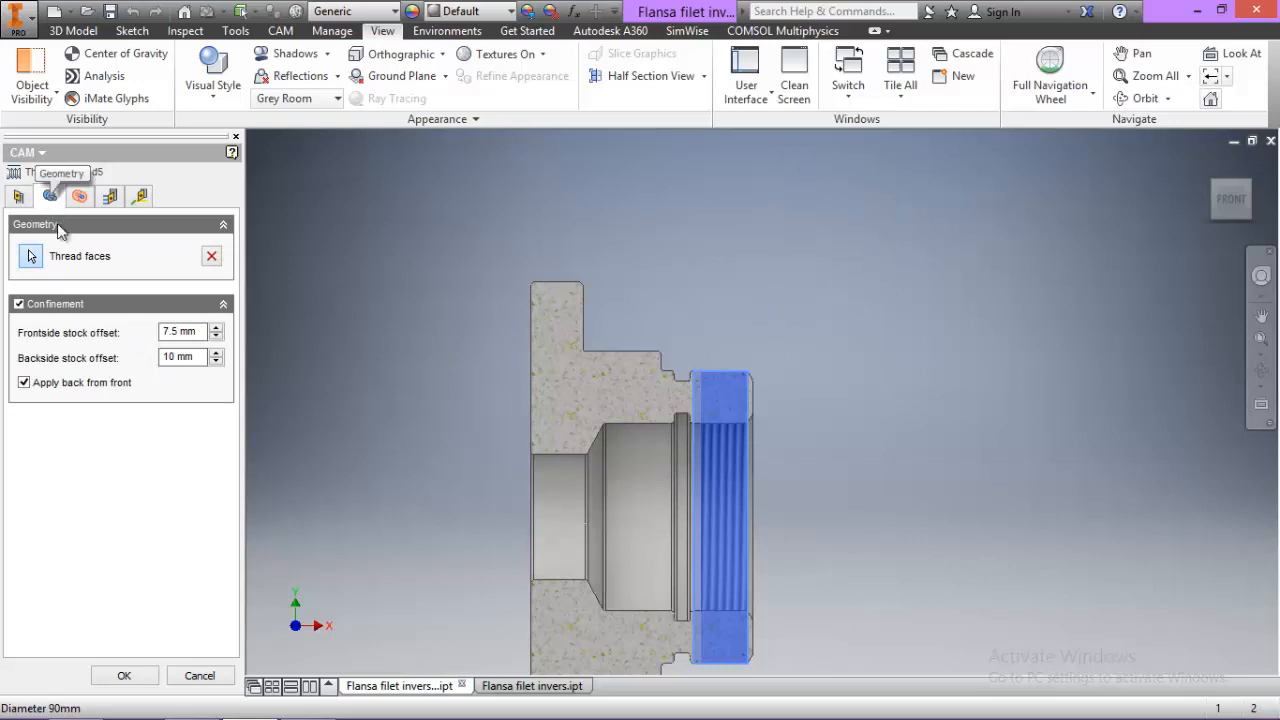
scroll(750, 445, down, 3)
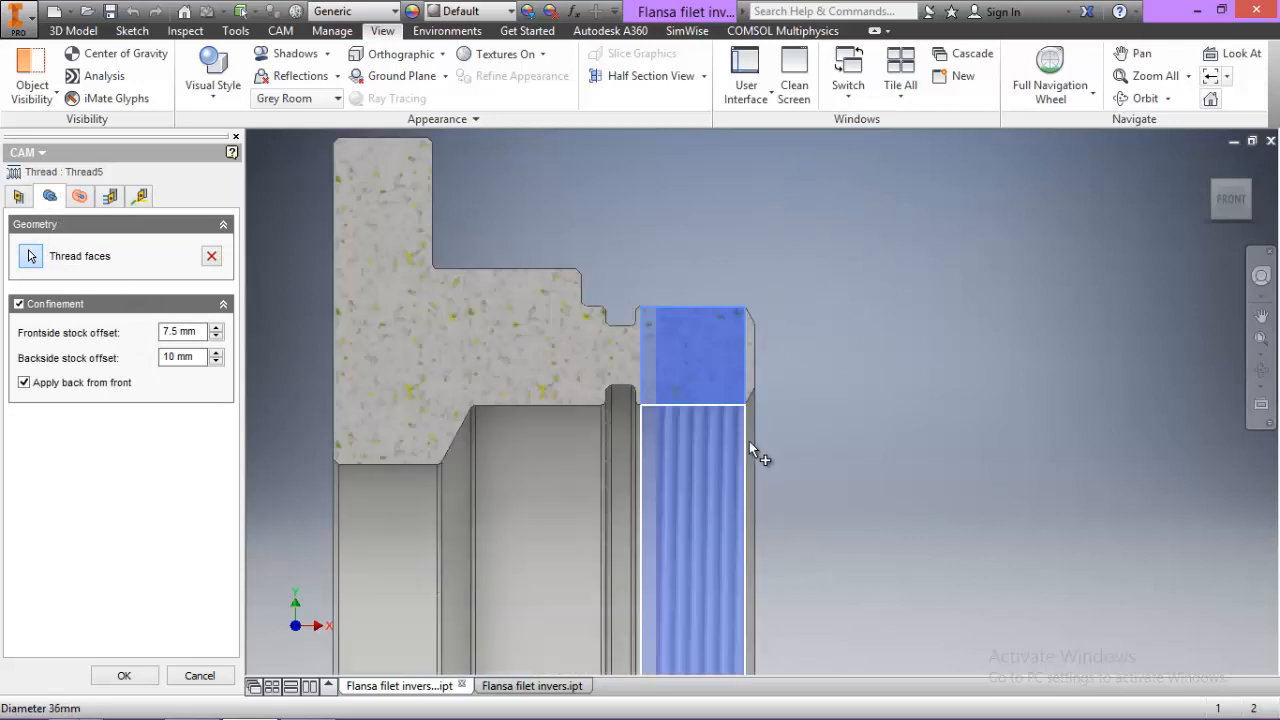
click(702, 423)
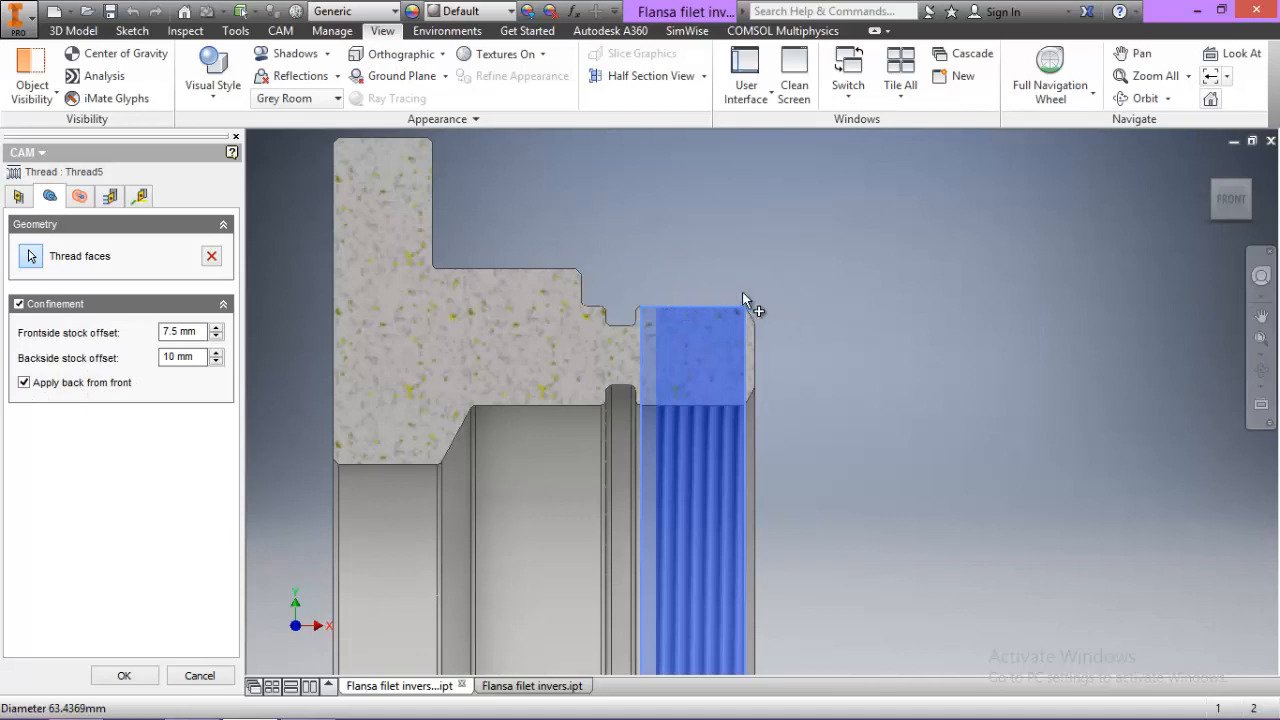
click(79, 196)
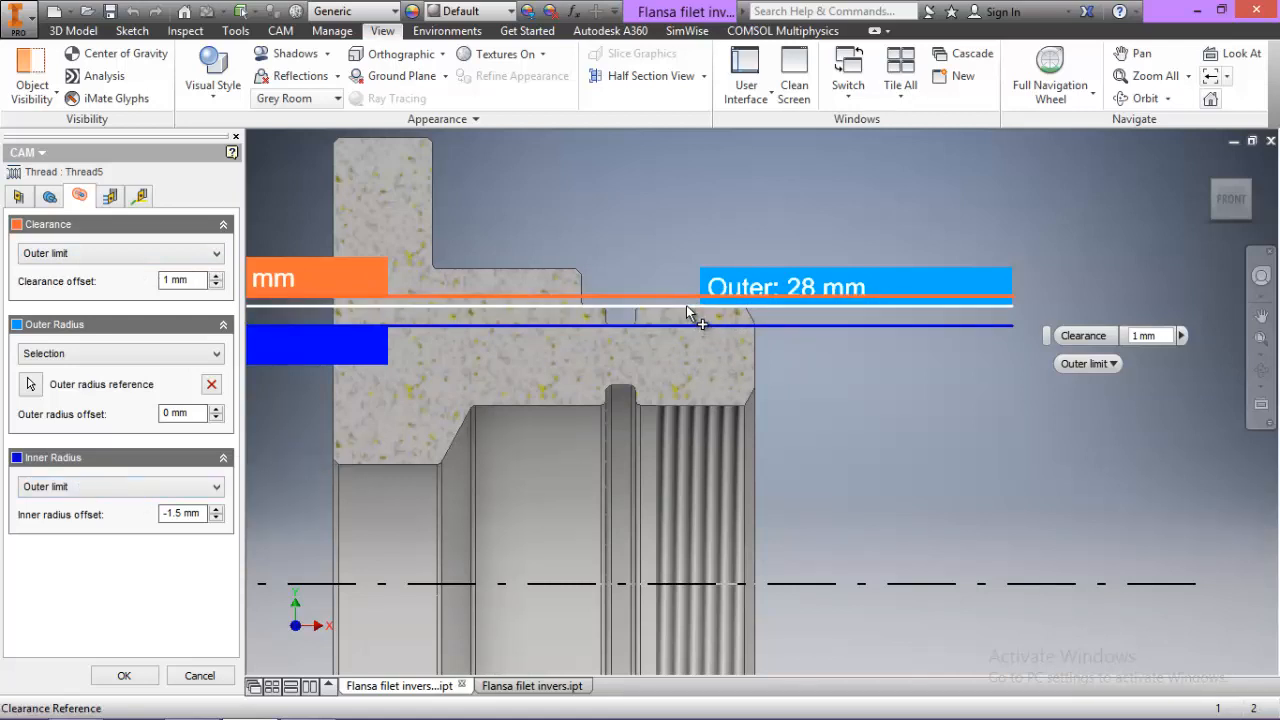
Keep the threading hand at Left handed in the pass settings and generate the outside thread toolpath
click(110, 197)
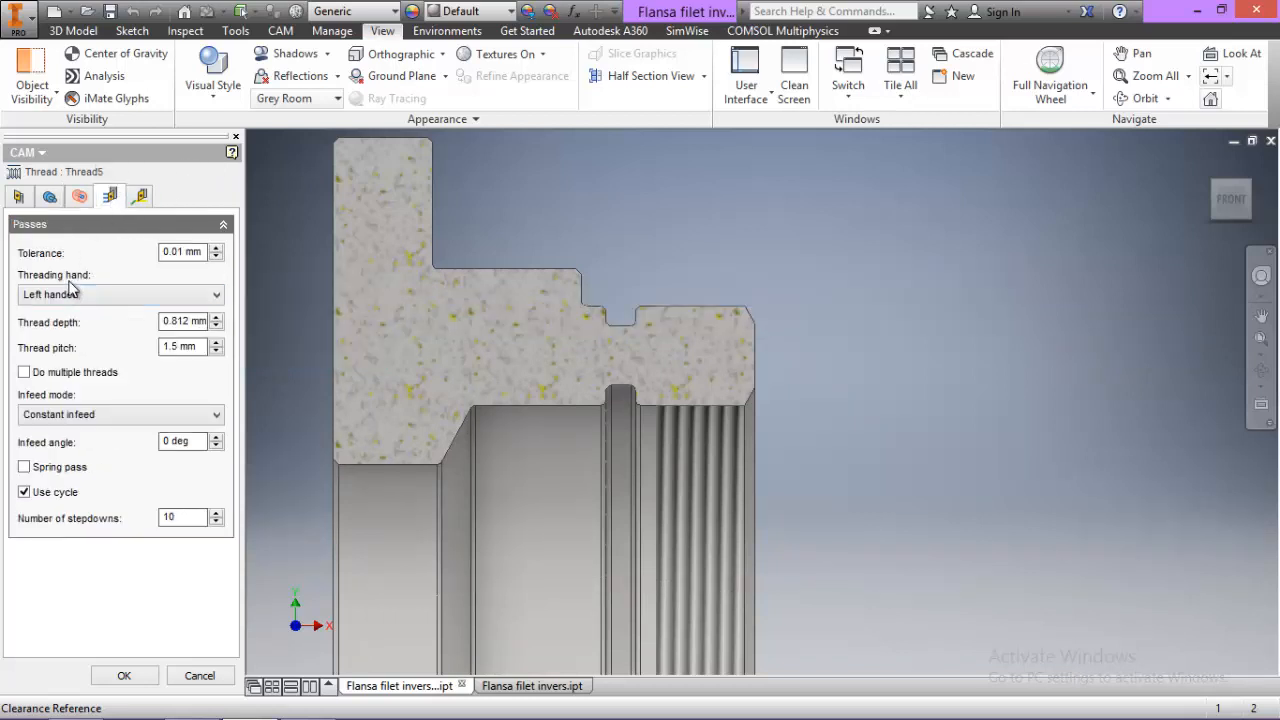
click(86, 294)
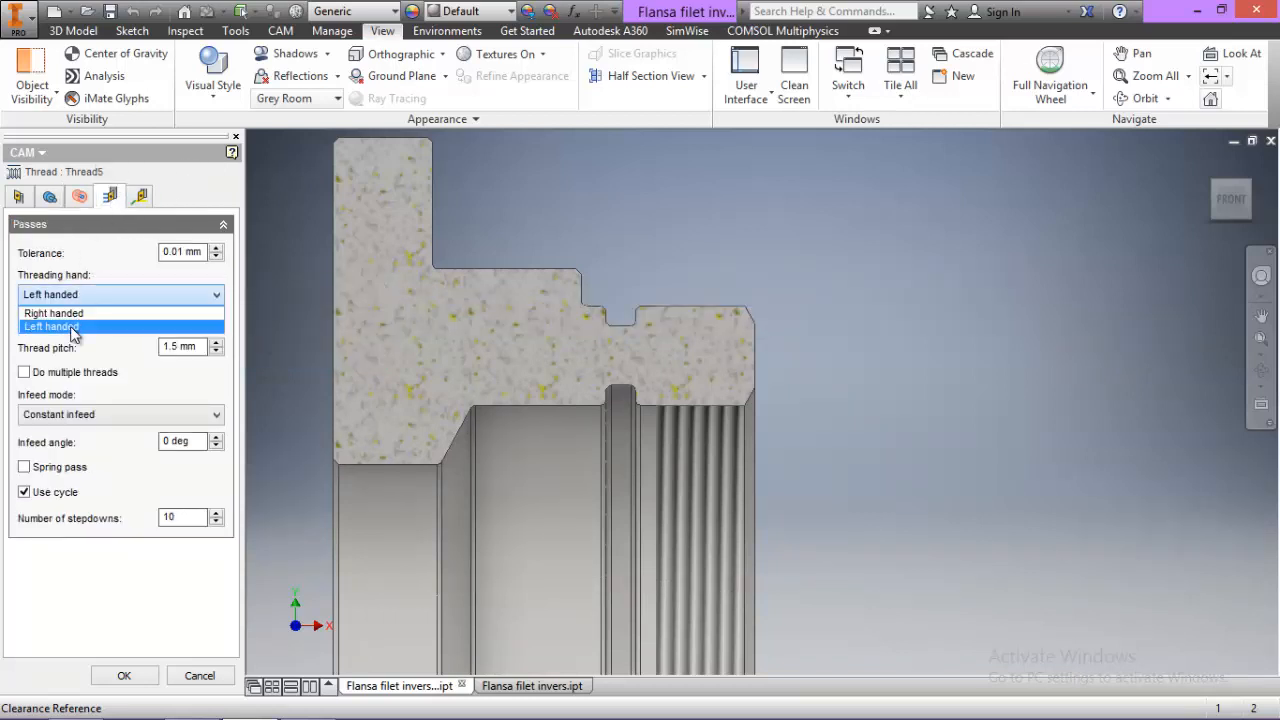
click(80, 326)
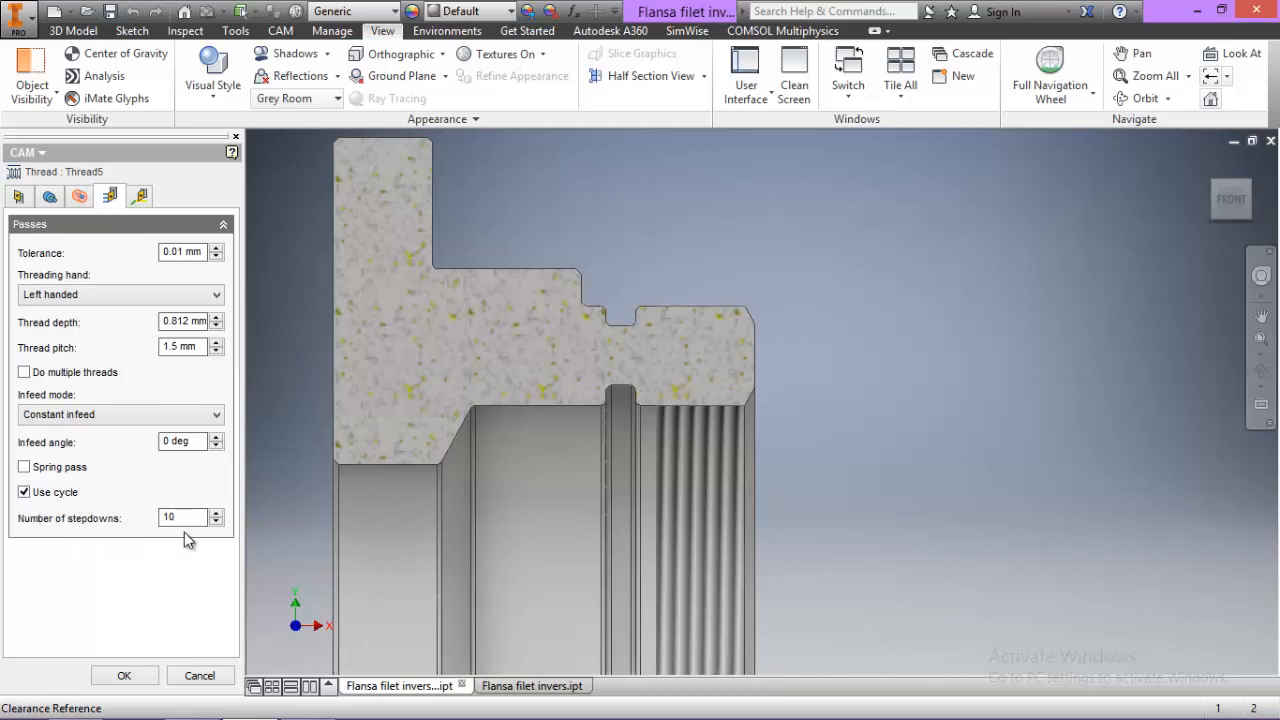
click(128, 676)
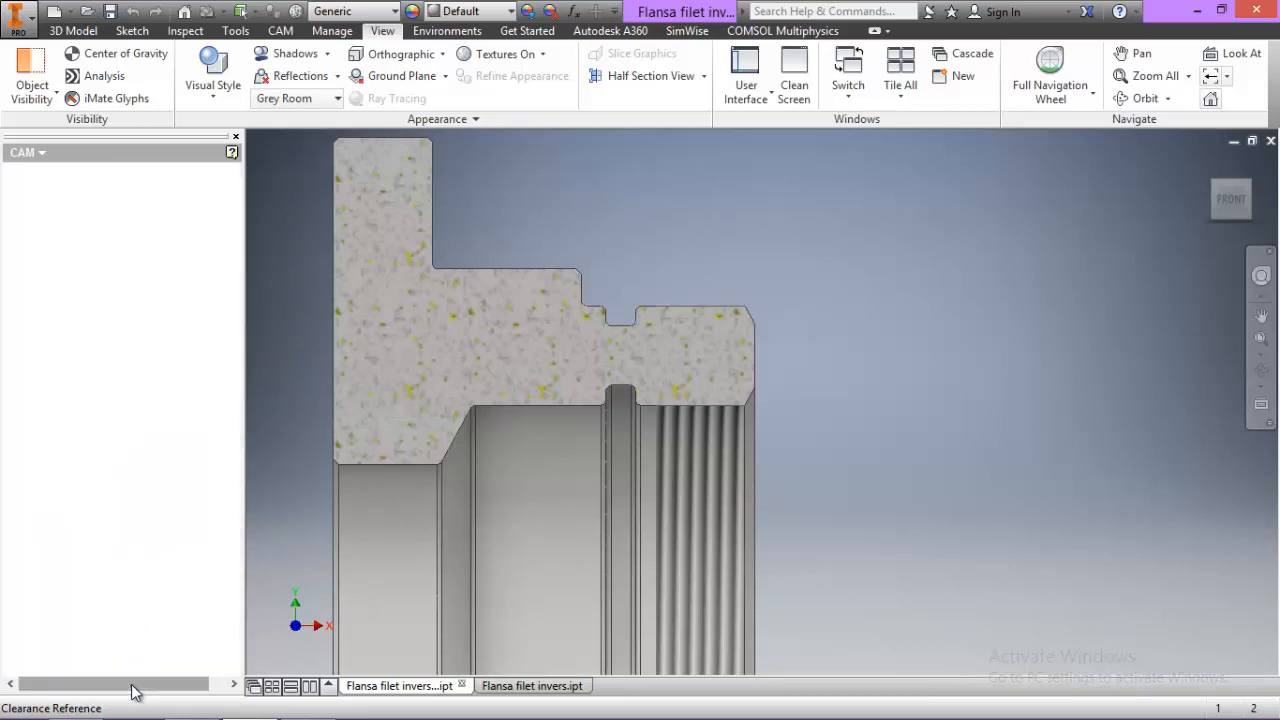
Select the Thread4 inside and Thread5 outside threading operations together and start their simulation
scroll(749, 328, up, 3)
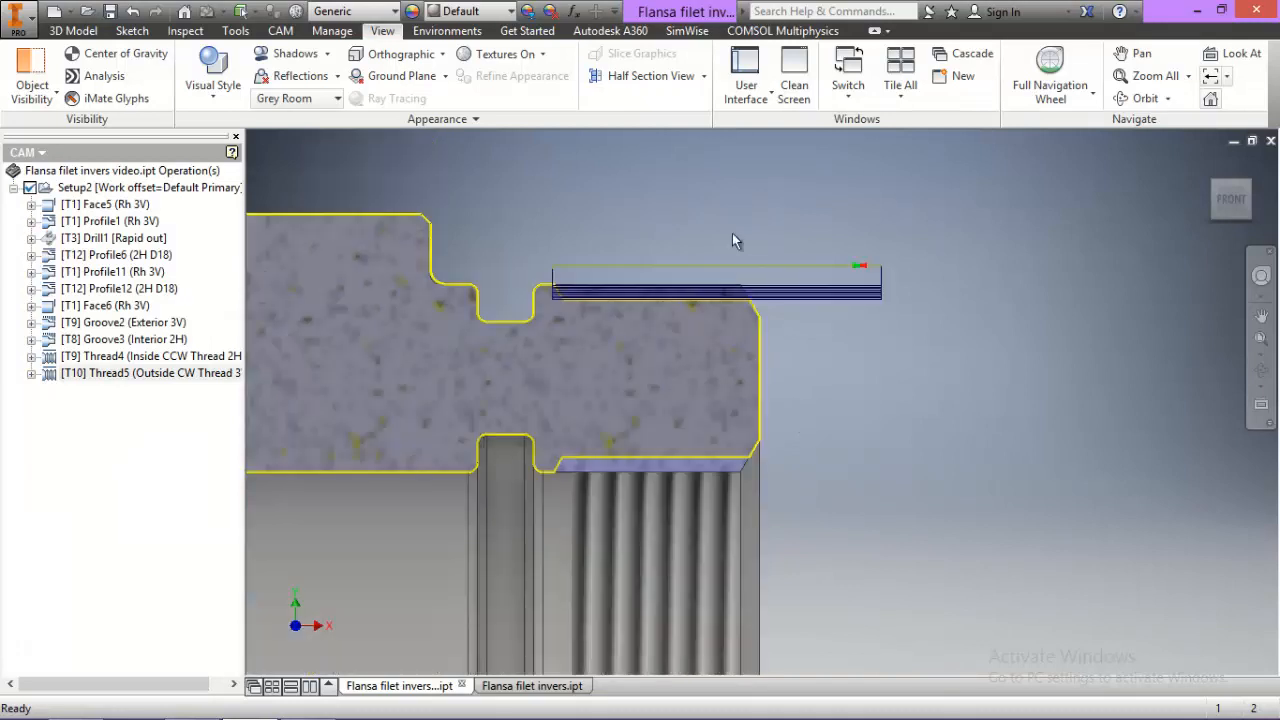
click(150, 356)
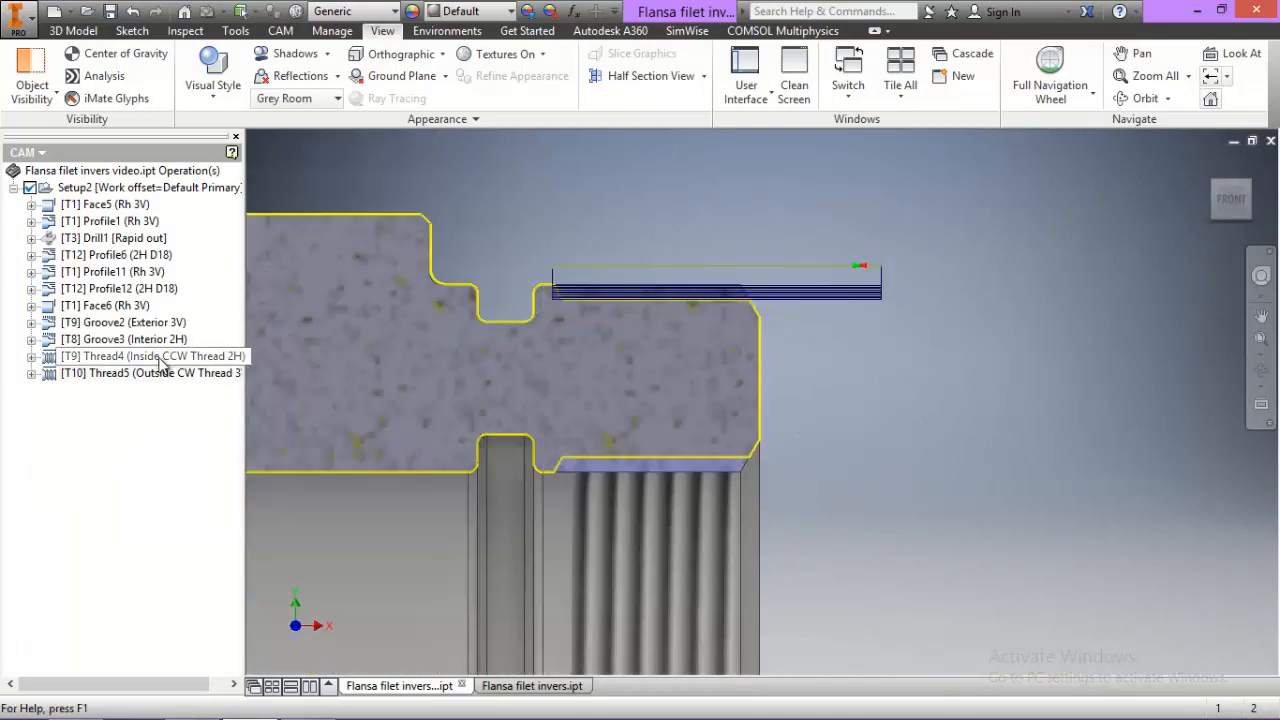
ctrl+click(130, 373)
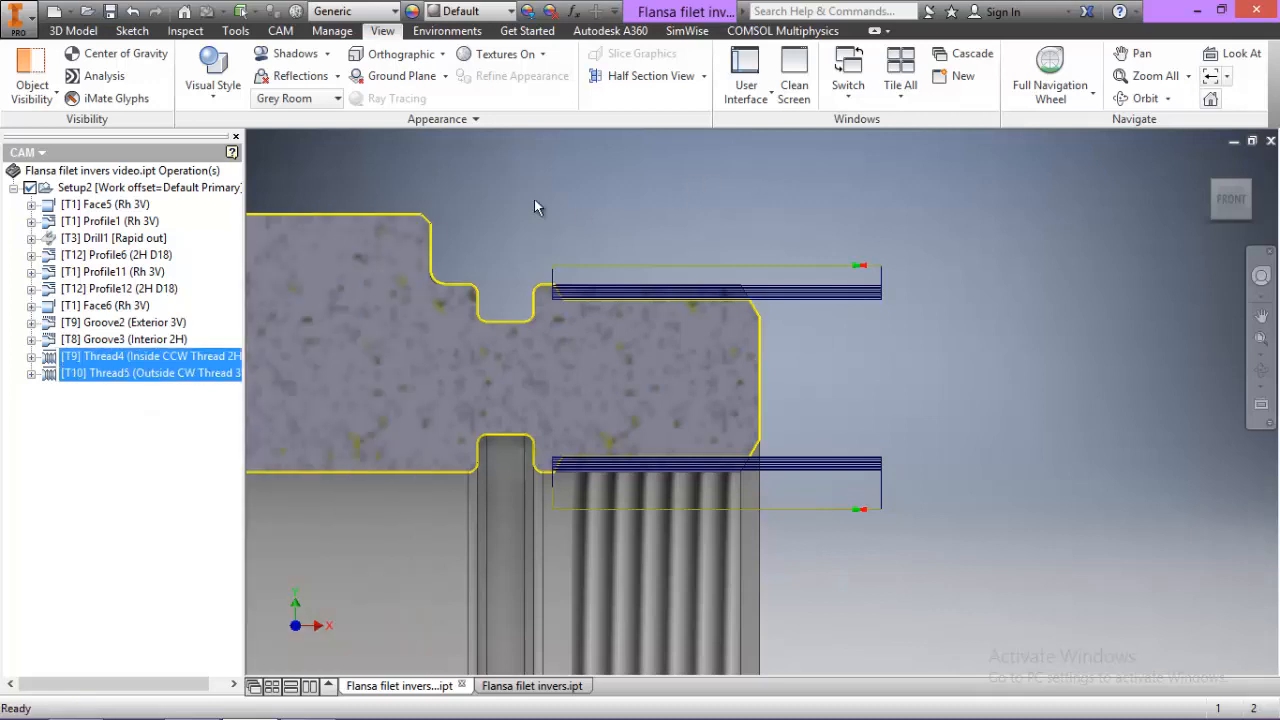
right_click(104, 366)
click(155, 387)
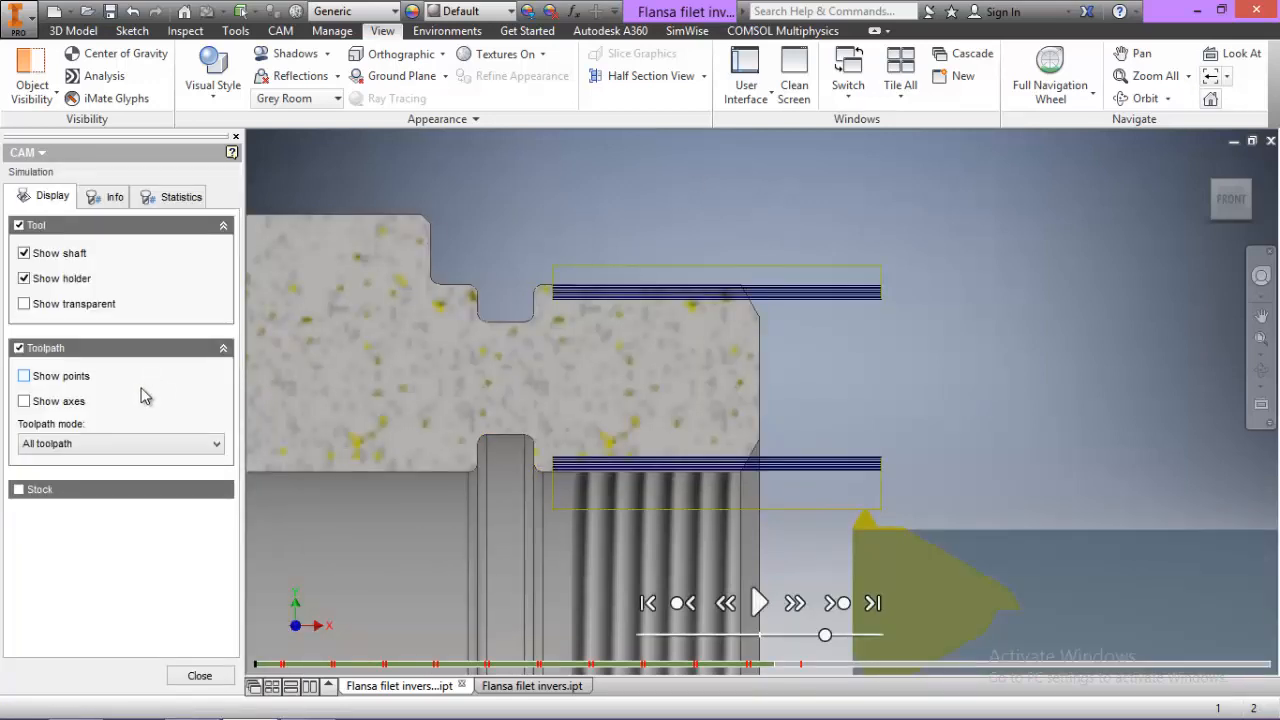
Play the simulation of both threading operations with the stock hidden and close it
click(19, 490)
click(19, 490)
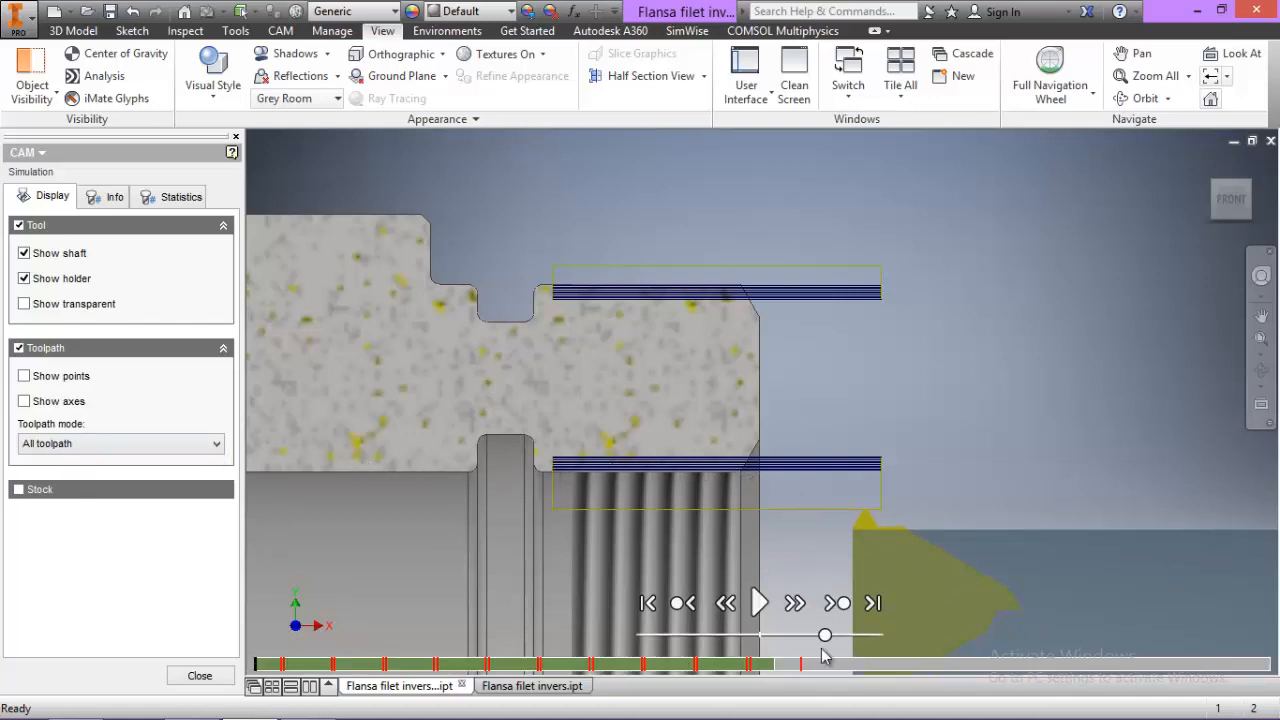
click(758, 602)
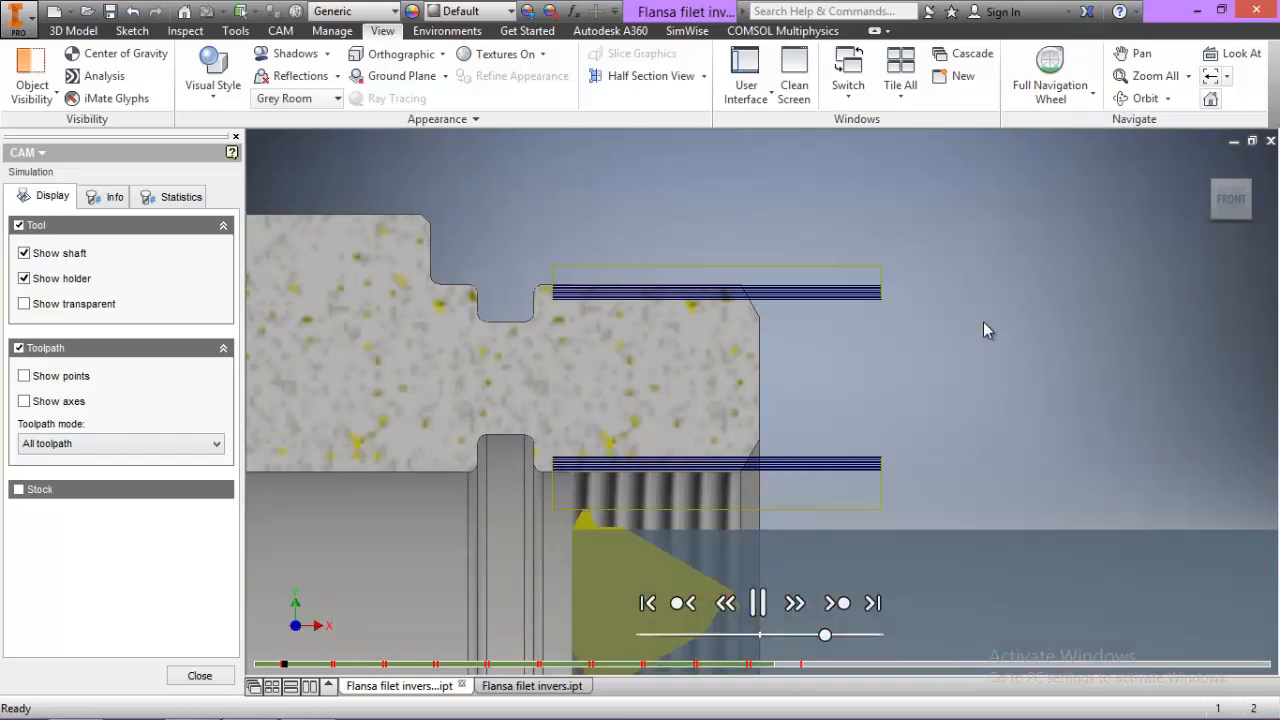
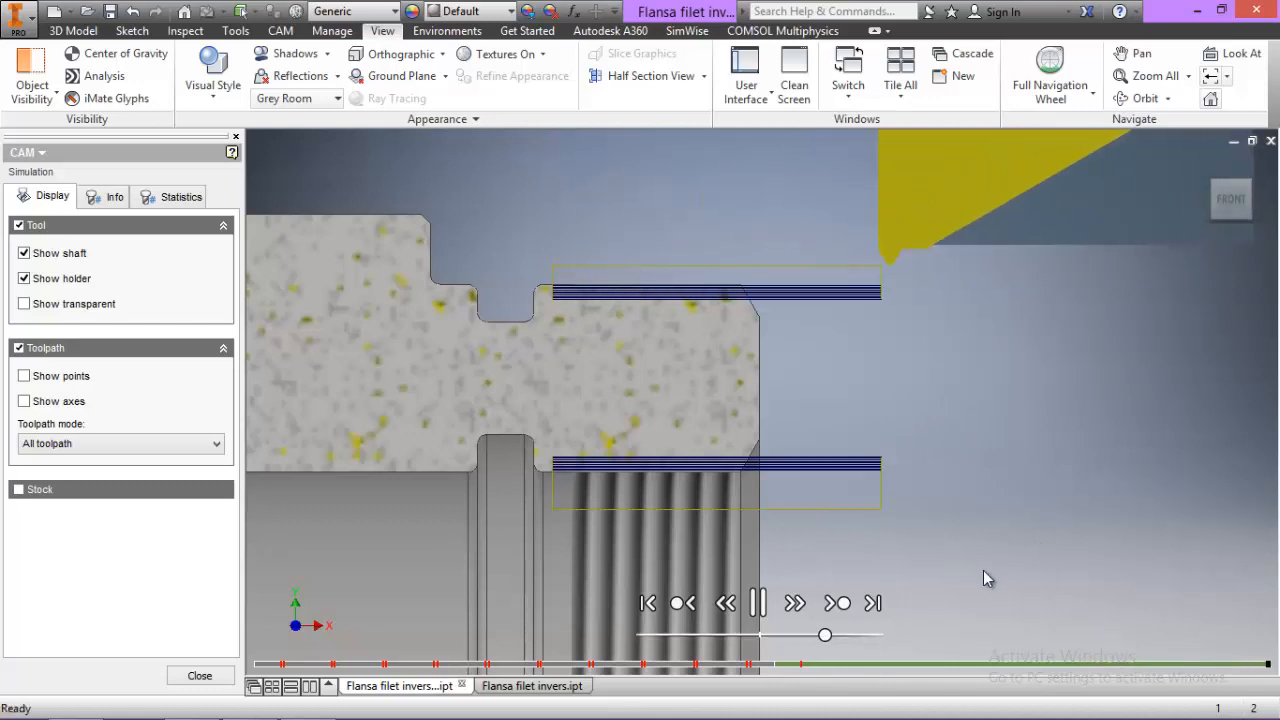
click(200, 676)
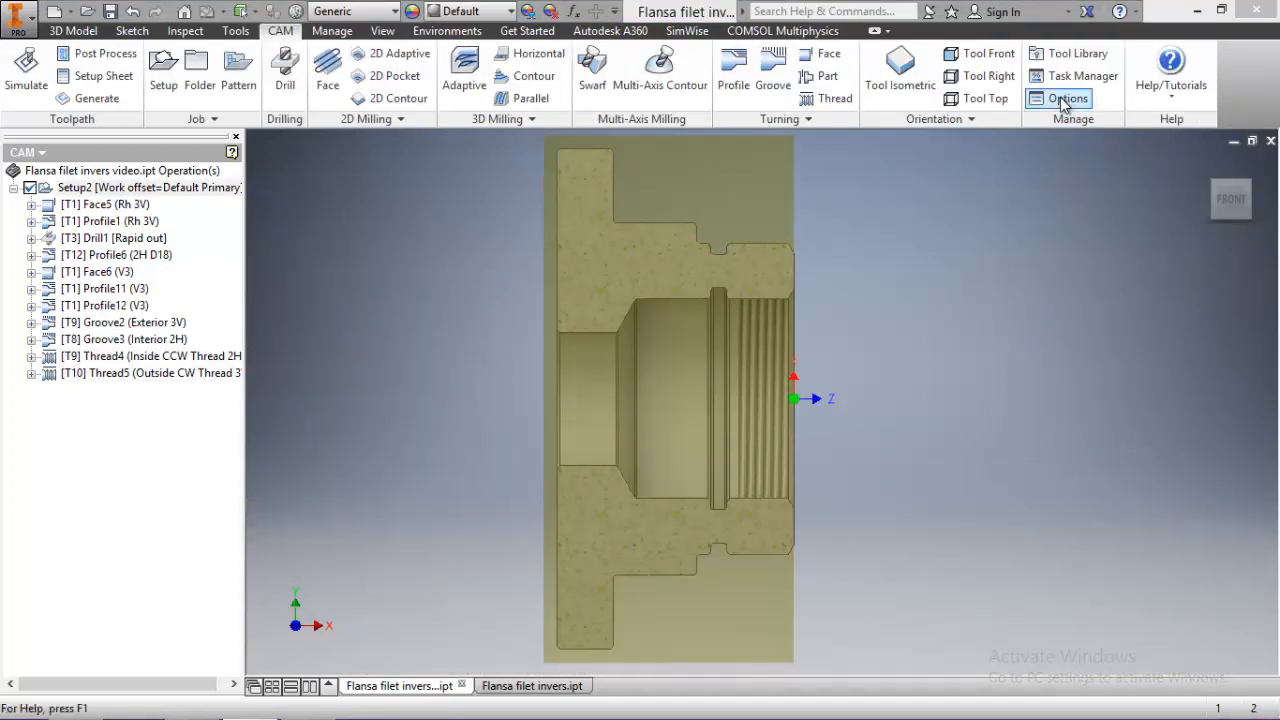
Review the tool data of the #1 CNMT16?08 Rh 3V turning tool in the tool library, including feed and speed, and accept it
click(1072, 56)
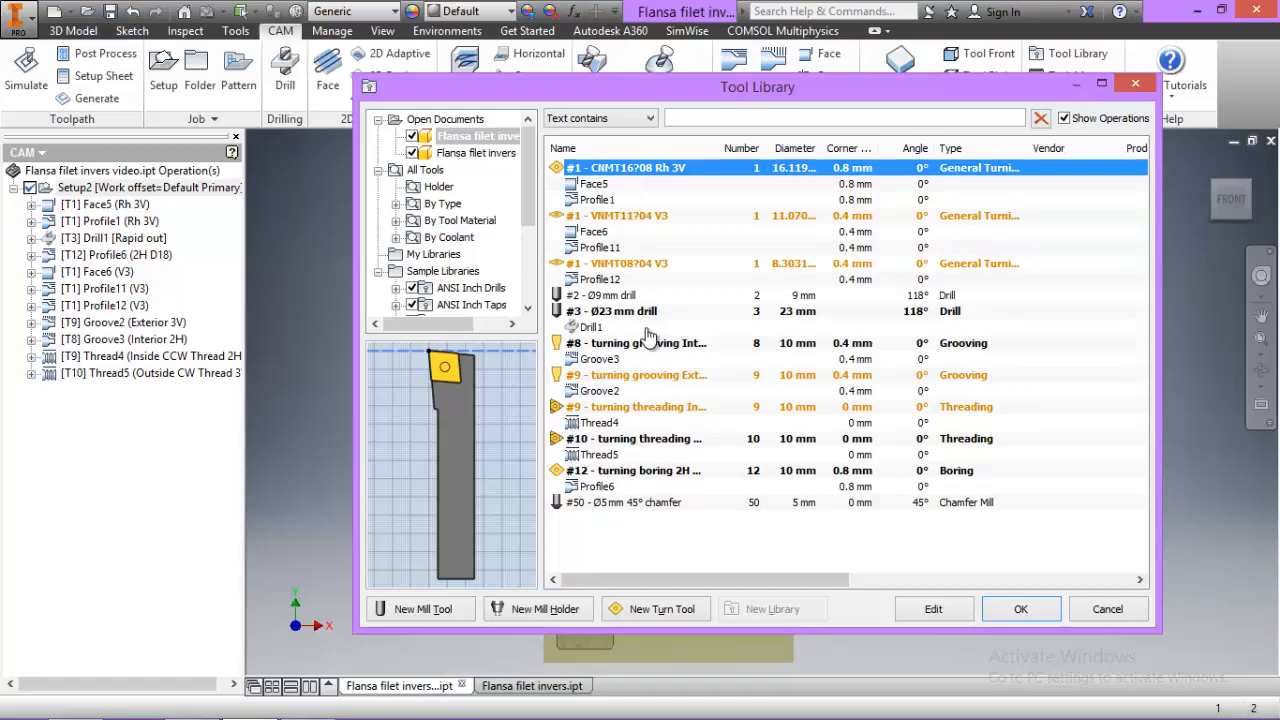
right_click(617, 176)
click(648, 178)
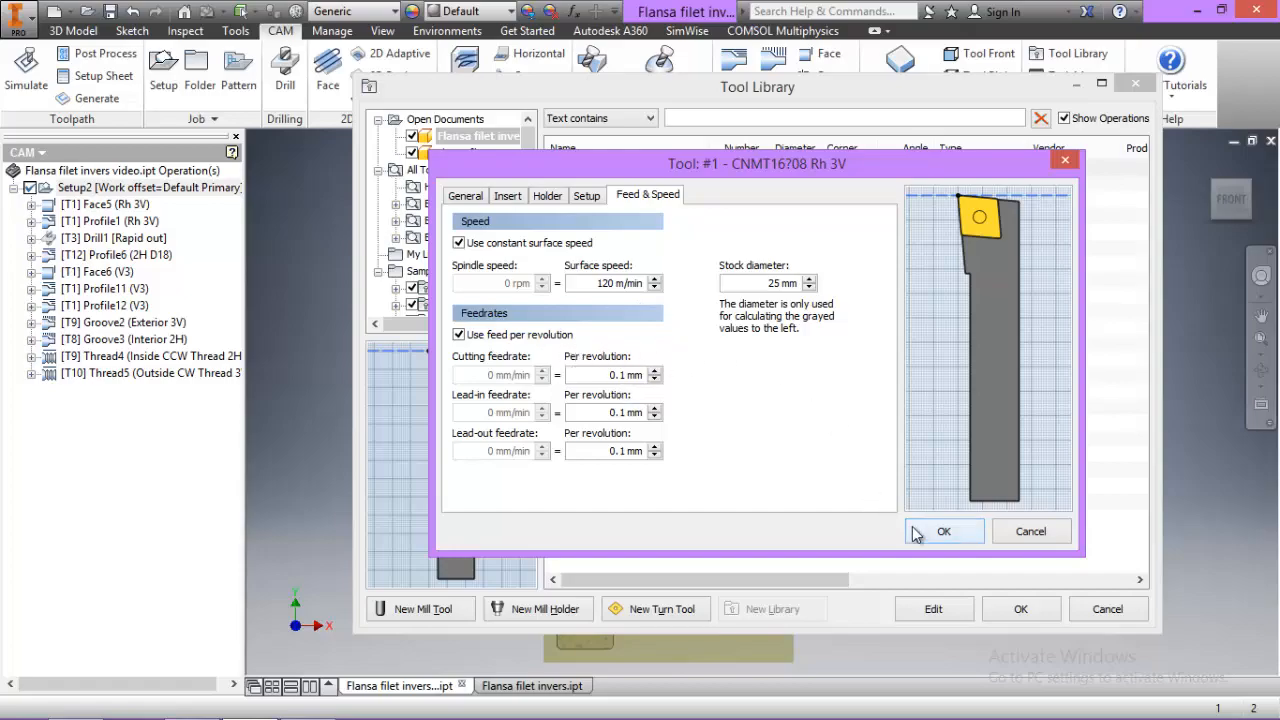
click(943, 531)
click(642, 480)
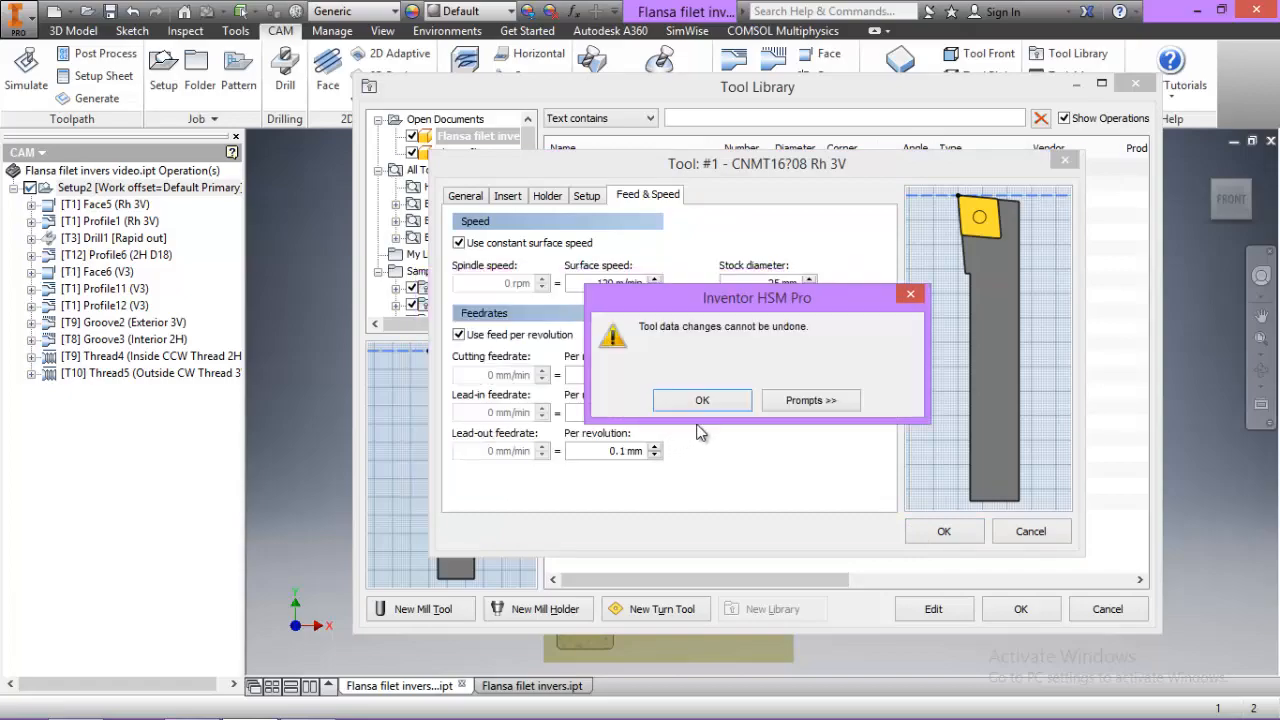
click(702, 401)
Review the settings of the #1 VNMT11?04 V3 turning tool, including feed and speed, and accept them
click(622, 216)
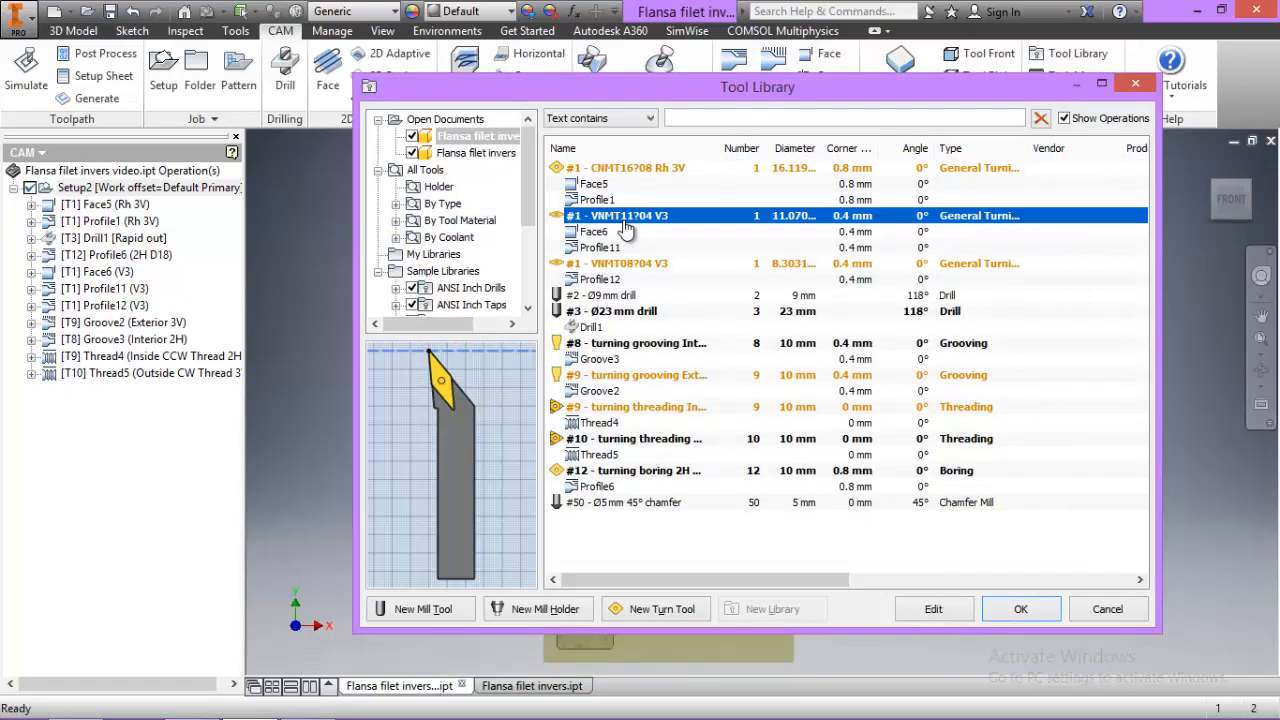
right_click(624, 222)
click(655, 234)
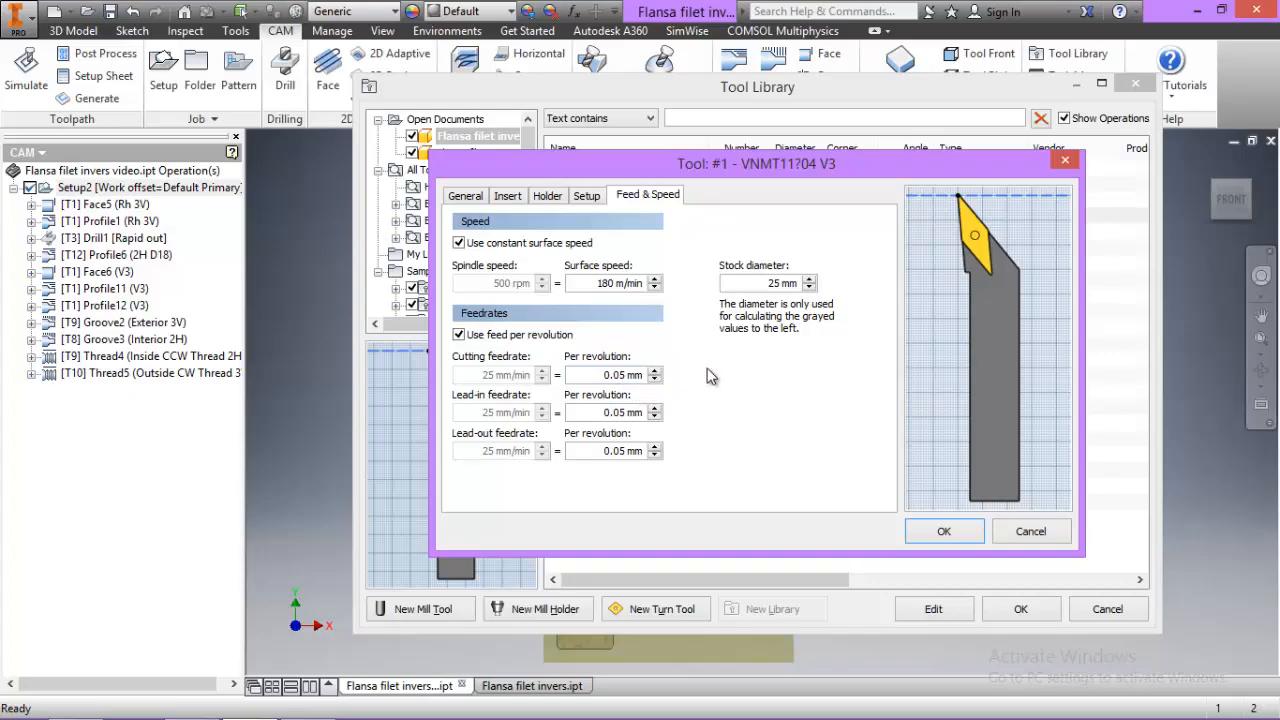
click(940, 533)
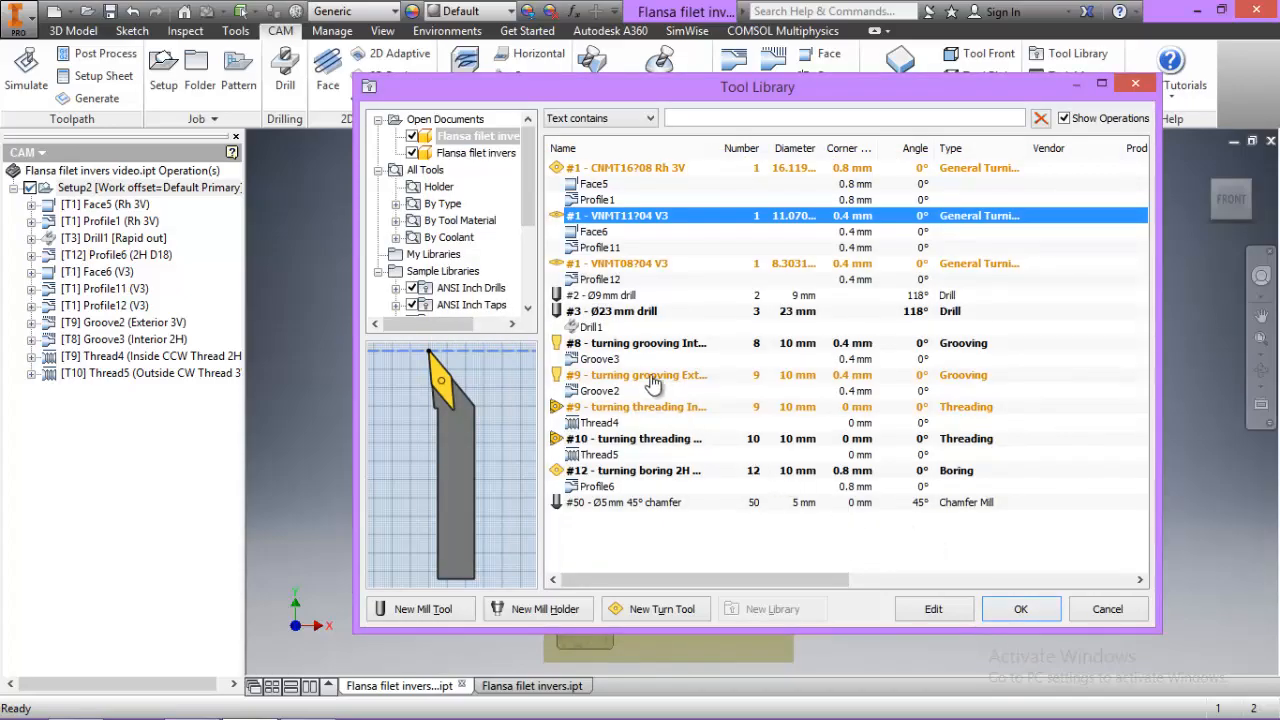
Review the #10 outside threading tool's settings, including feed and speed, accept them and close the tool library
right_click(653, 440)
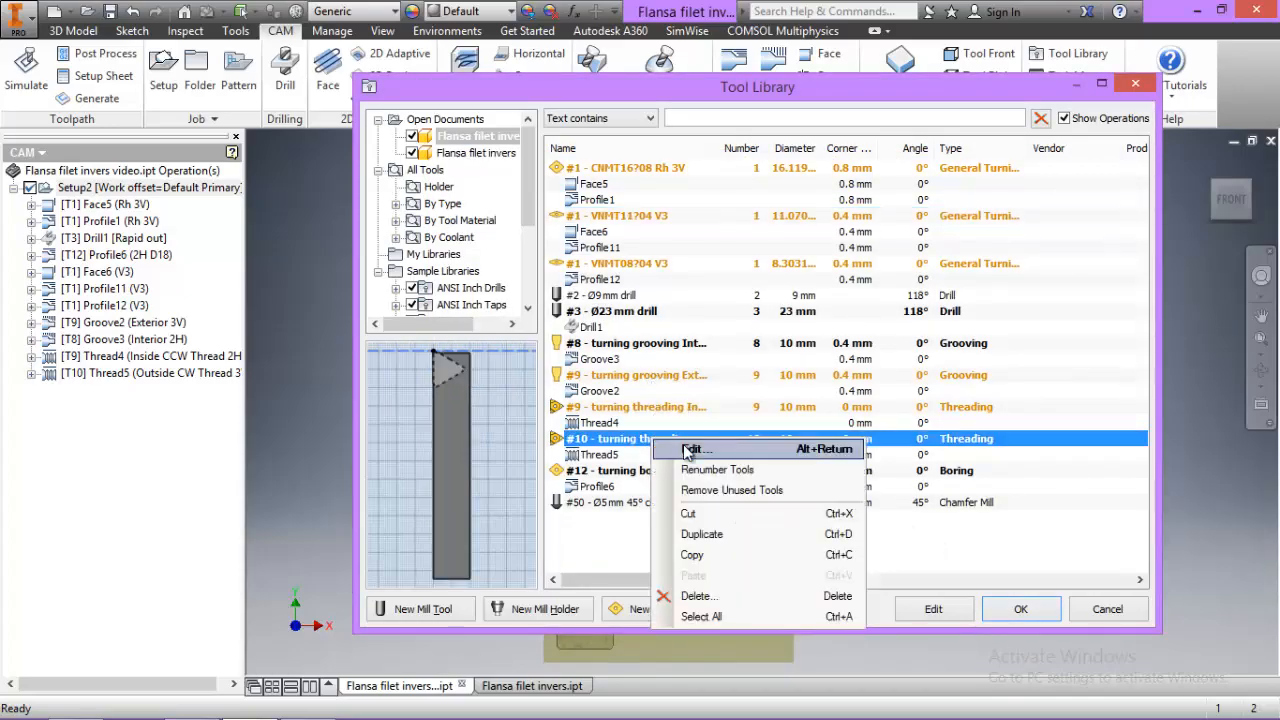
click(690, 449)
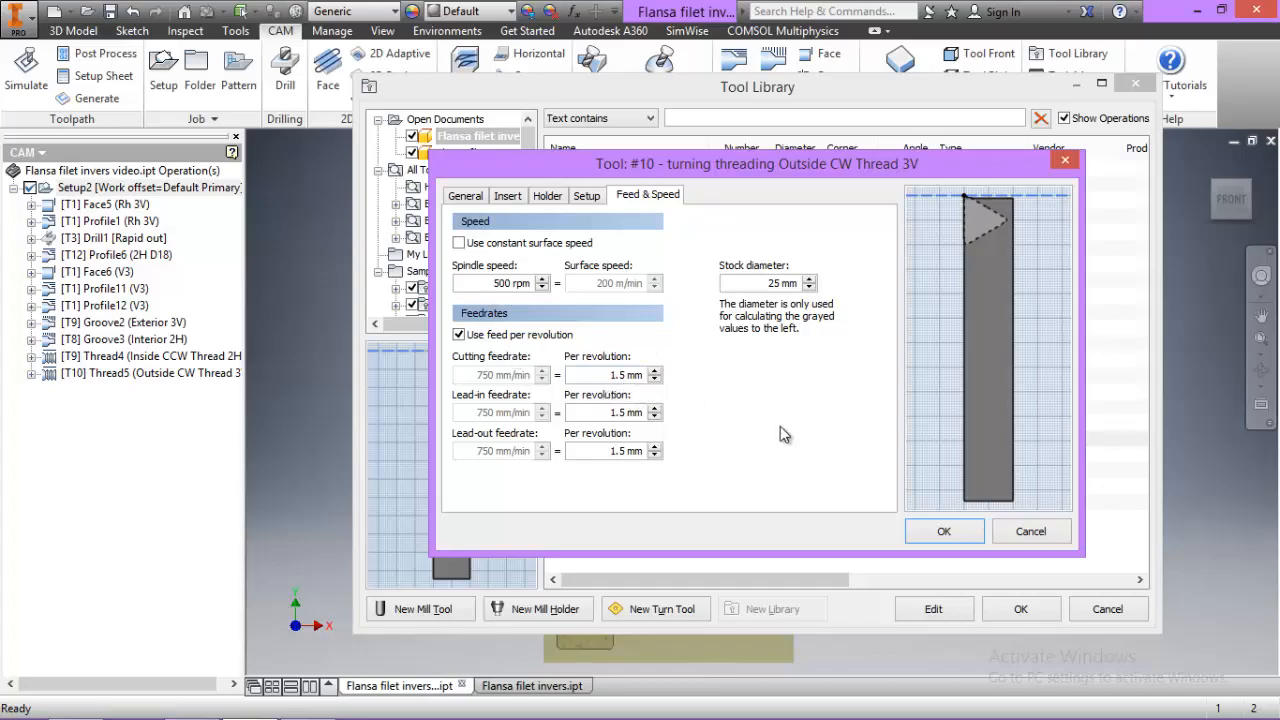
click(932, 534)
click(748, 402)
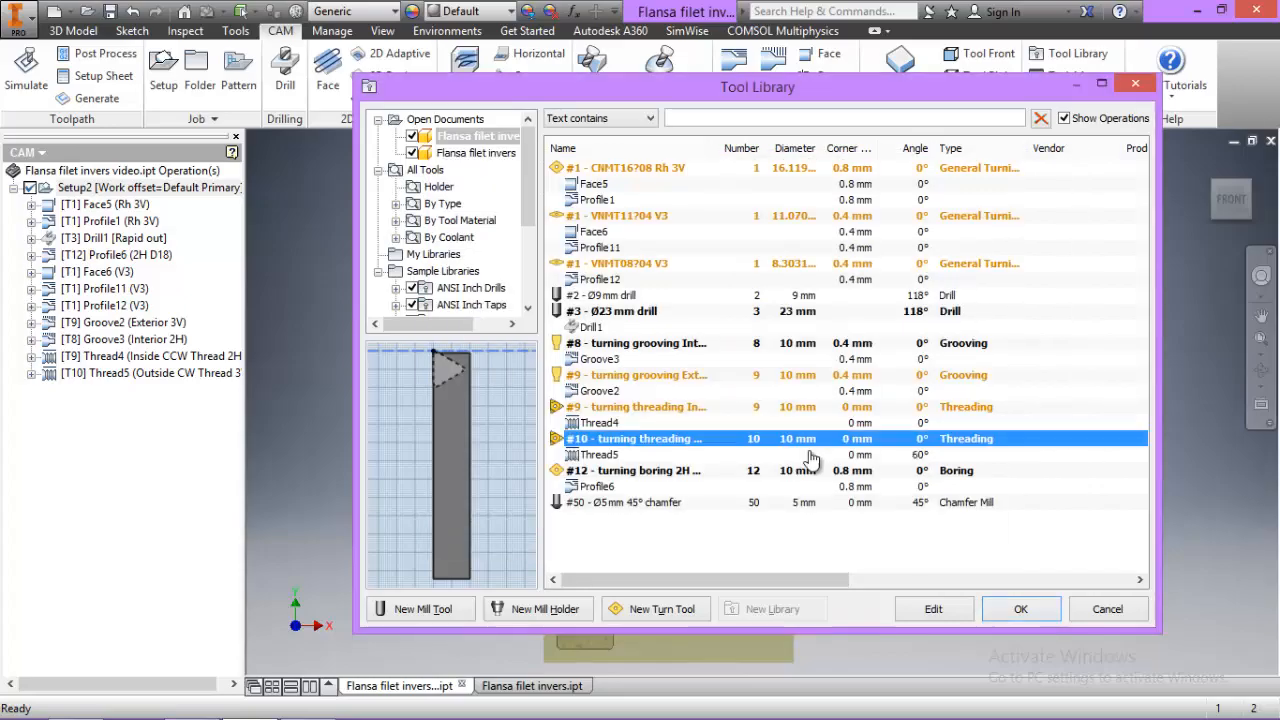
click(1003, 609)
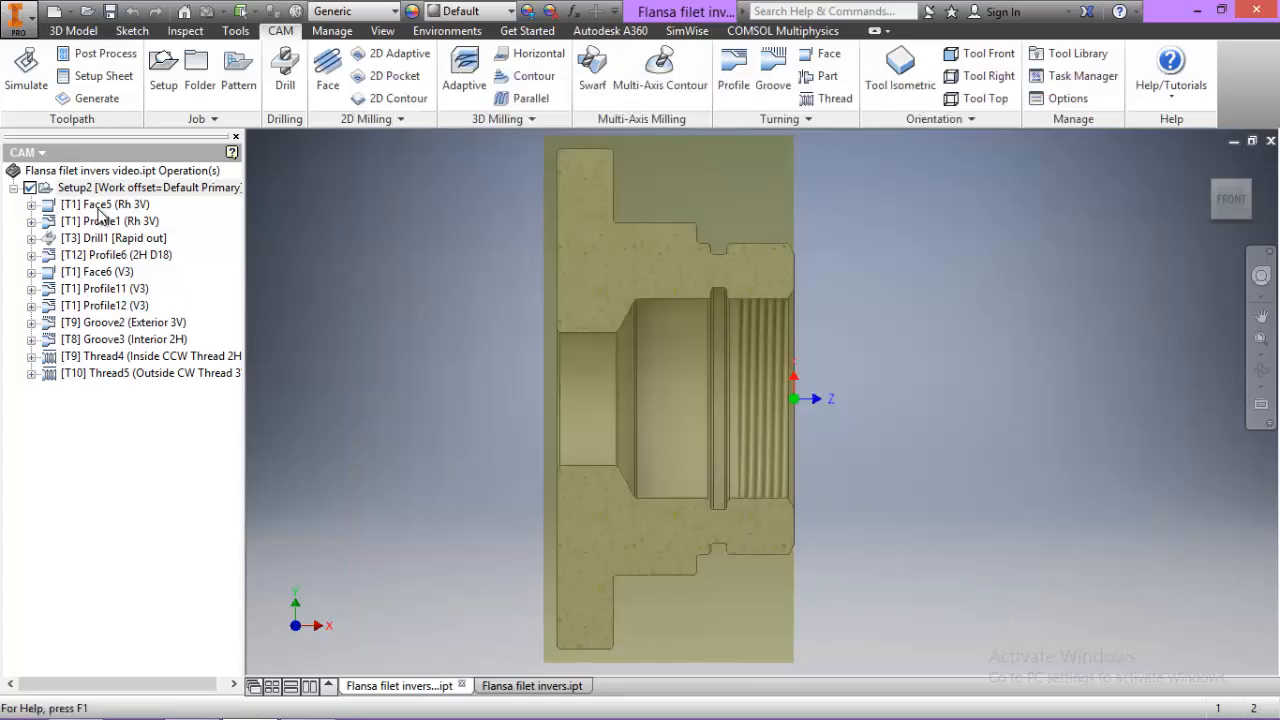
Examine the toolpaths of the facing, roughing, drilling, boring and finishing operations one by one, from Face5 to Profile12
click(99, 208)
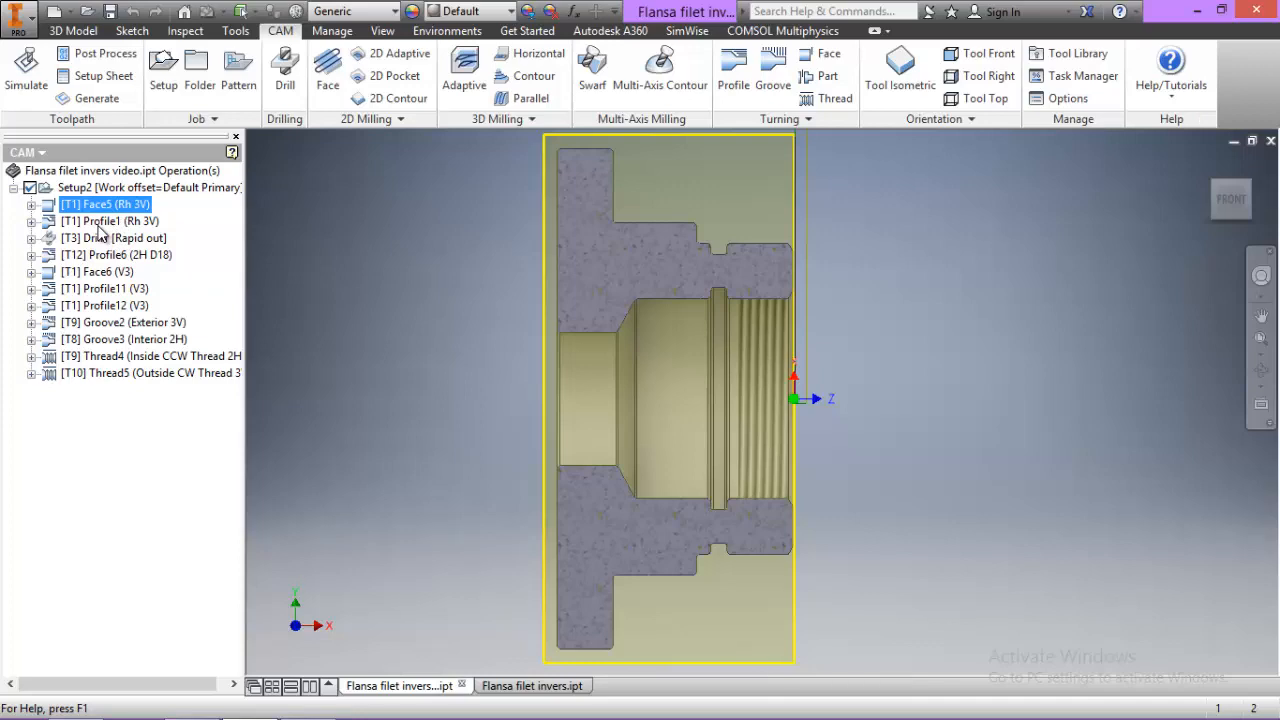
click(98, 227)
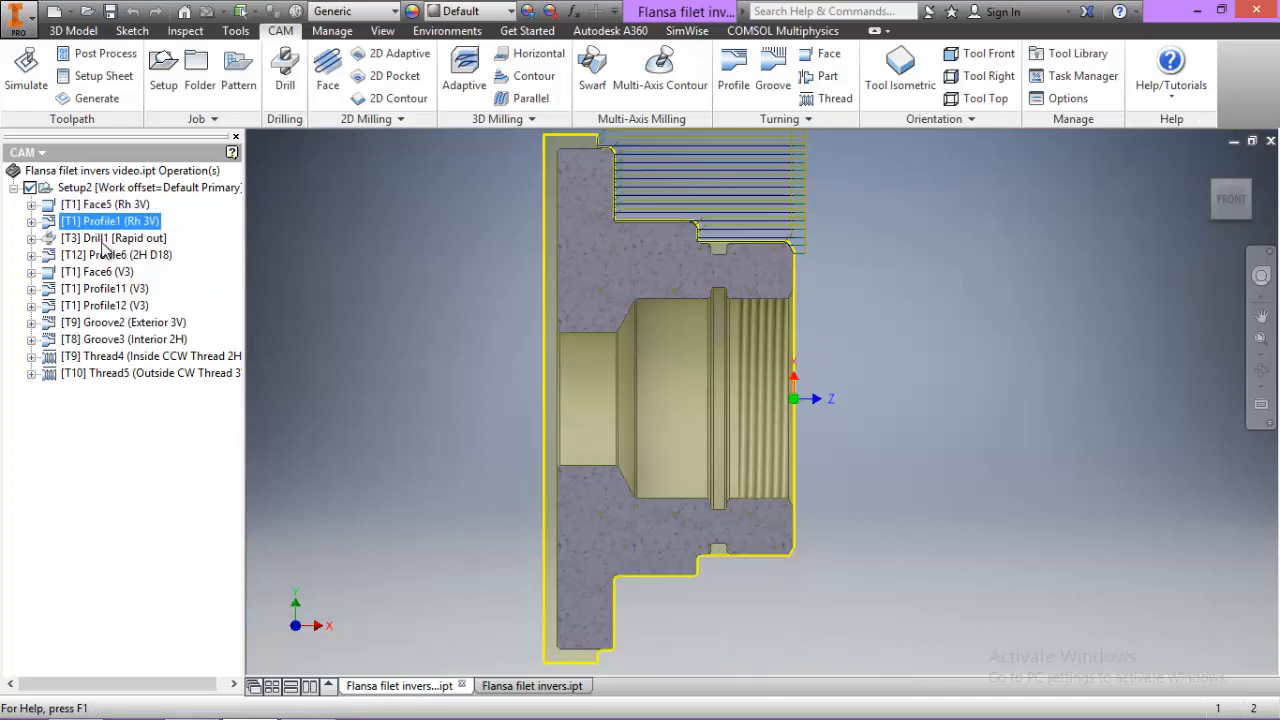
click(103, 241)
click(105, 258)
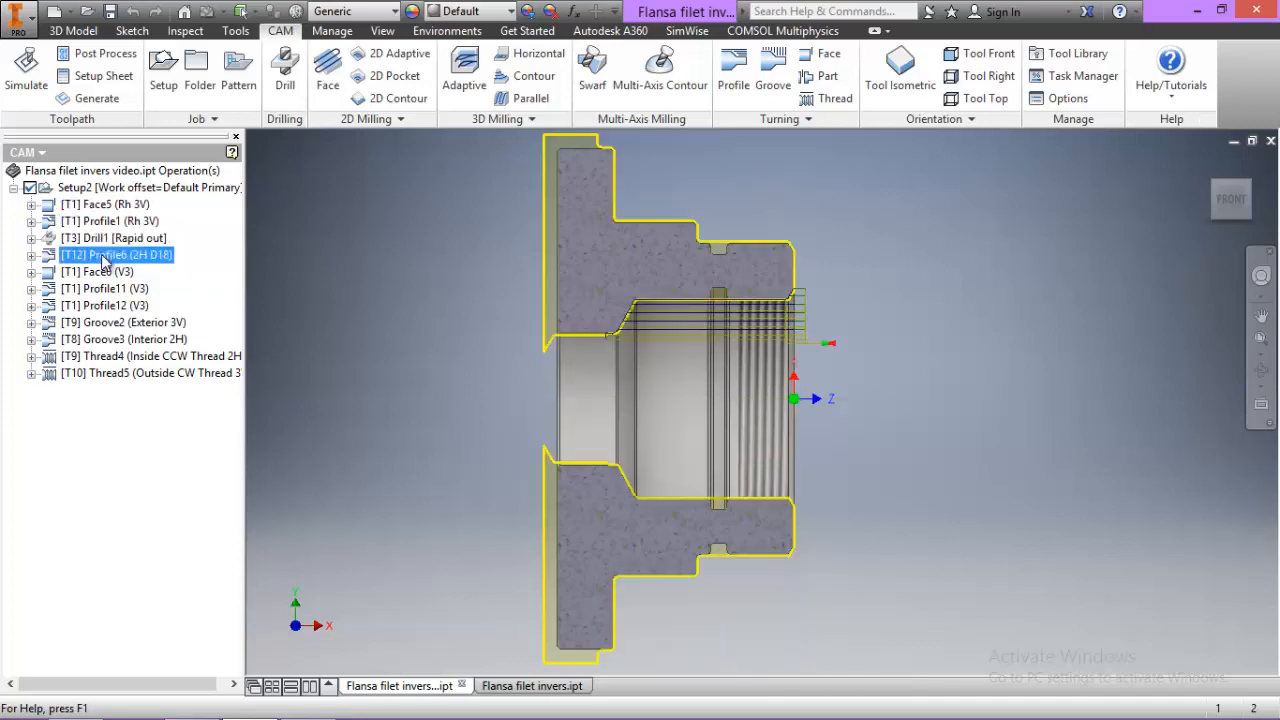
click(98, 274)
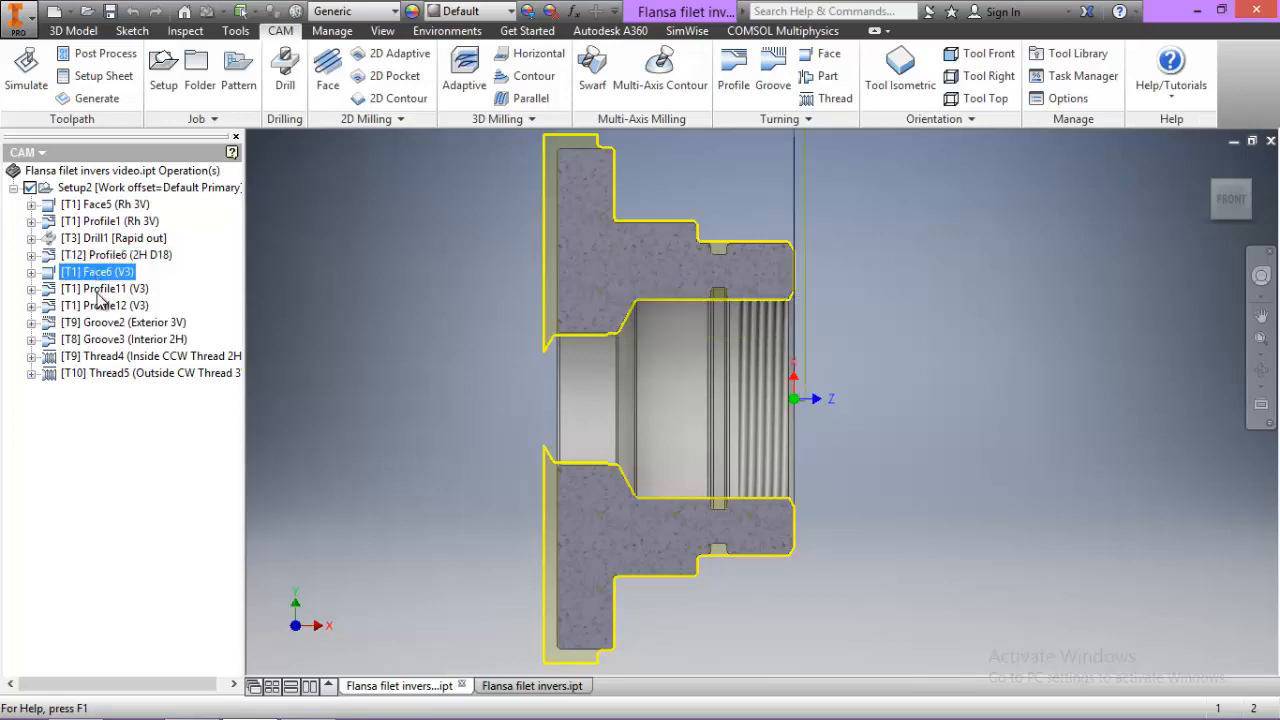
click(99, 289)
click(103, 306)
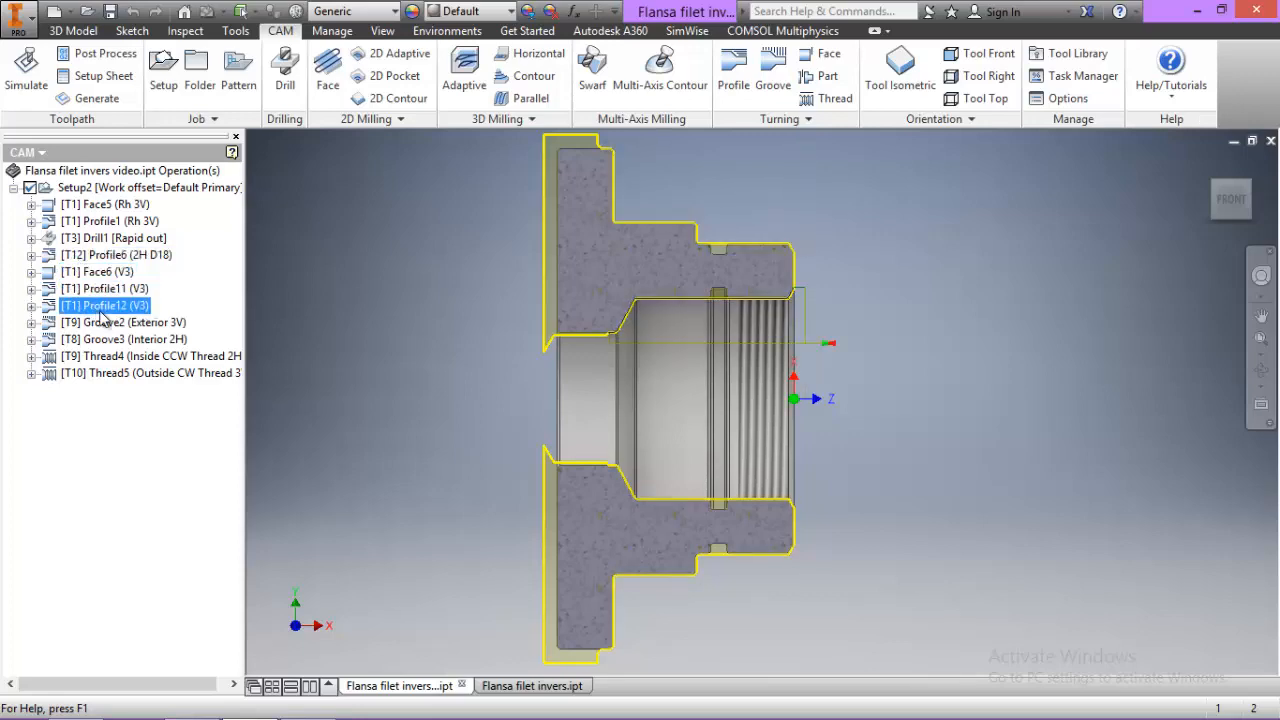
Examine the Groove2 exterior and Groove3 interior grooving toolpaths up close on the flange section
click(104, 323)
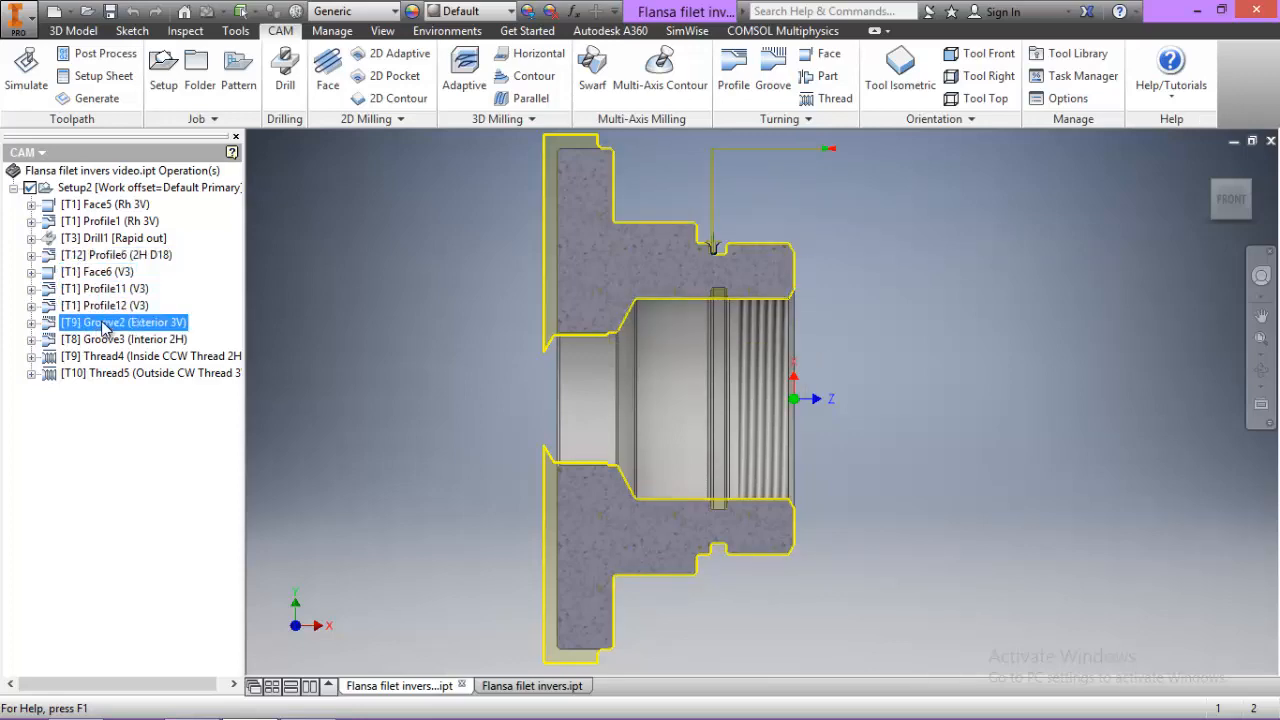
scroll(720, 243, up, 2)
scroll(740, 230, down, 5)
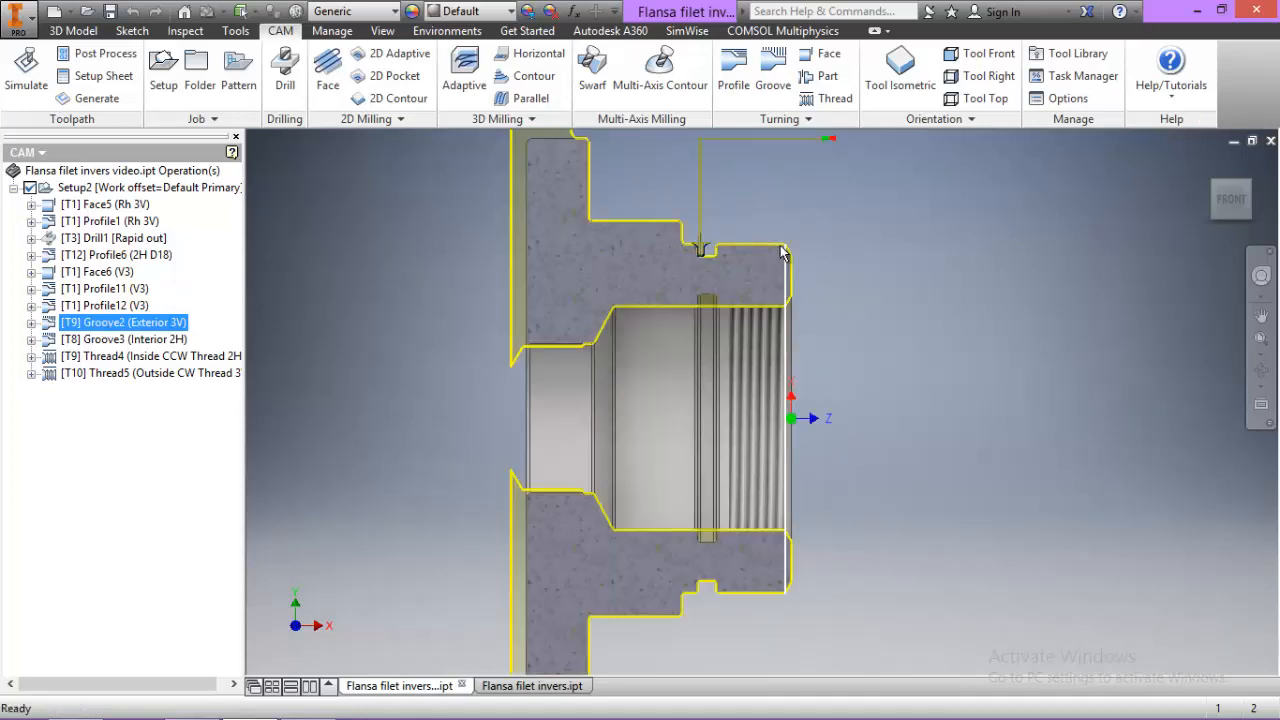
scroll(752, 214, down, 2)
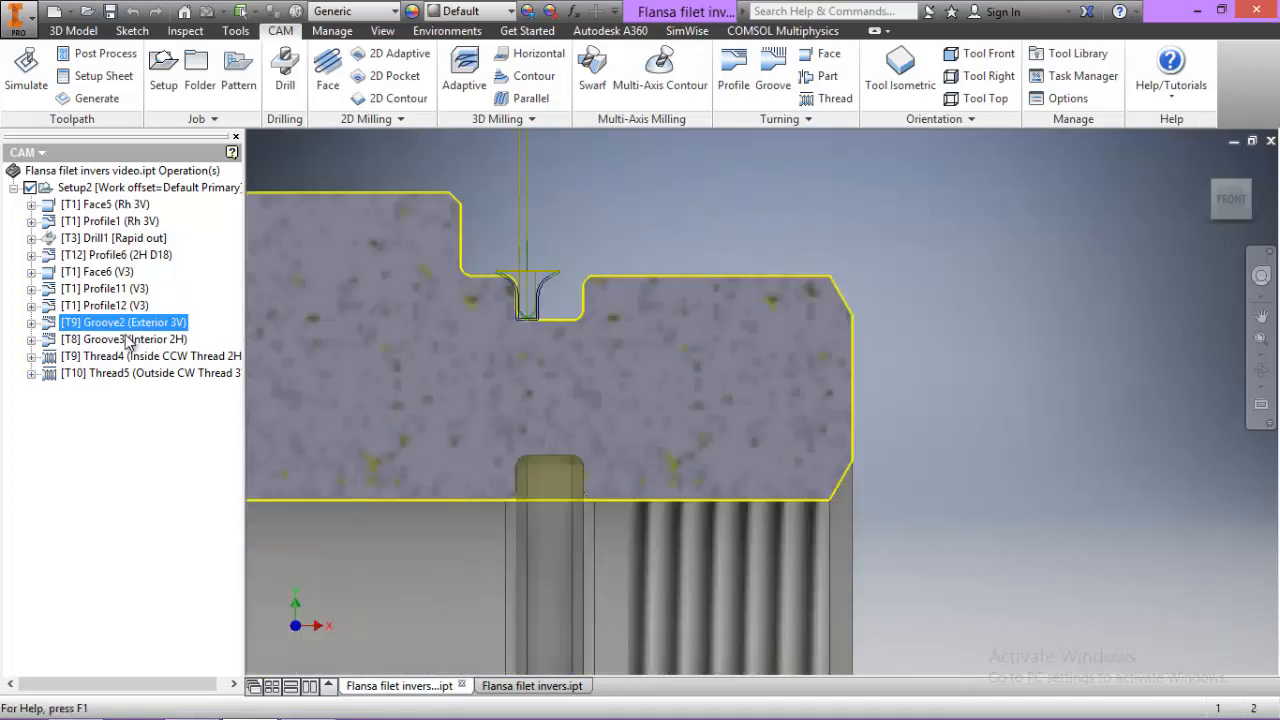
click(128, 340)
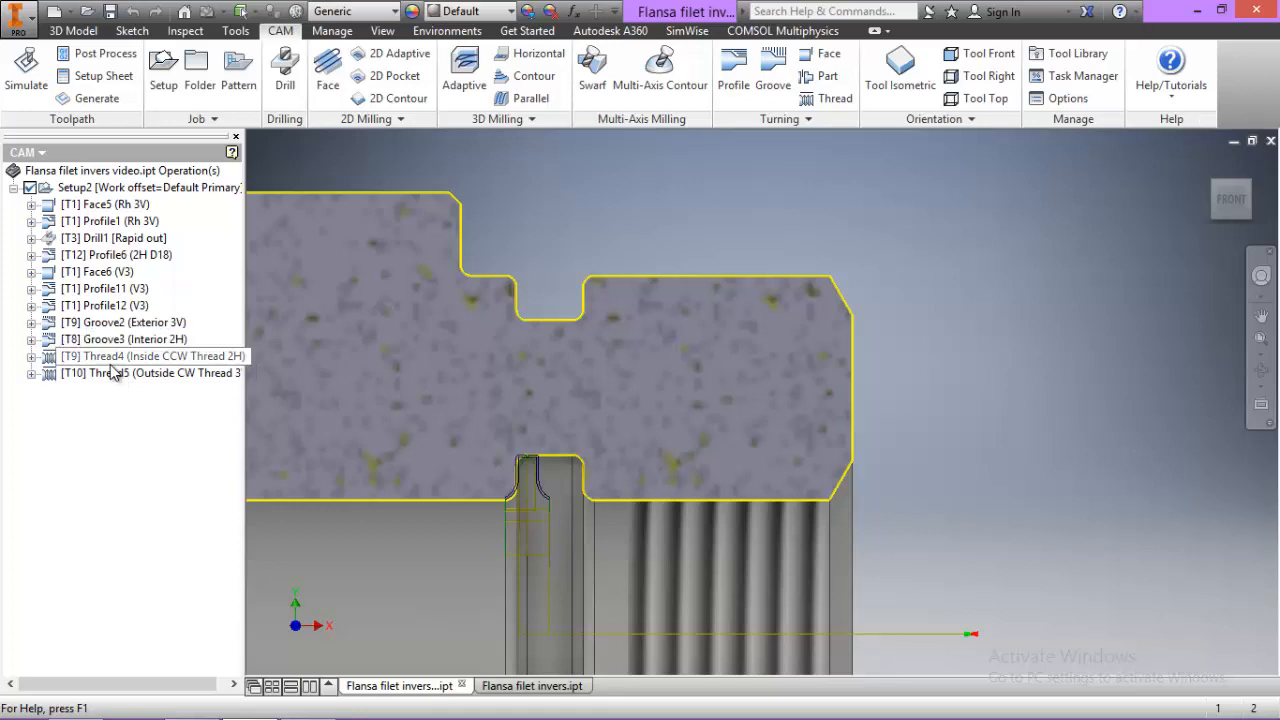
Examine the toolpaths of the Thread4 inside and Thread5 outside threading operations on the flange section
click(112, 360)
click(112, 377)
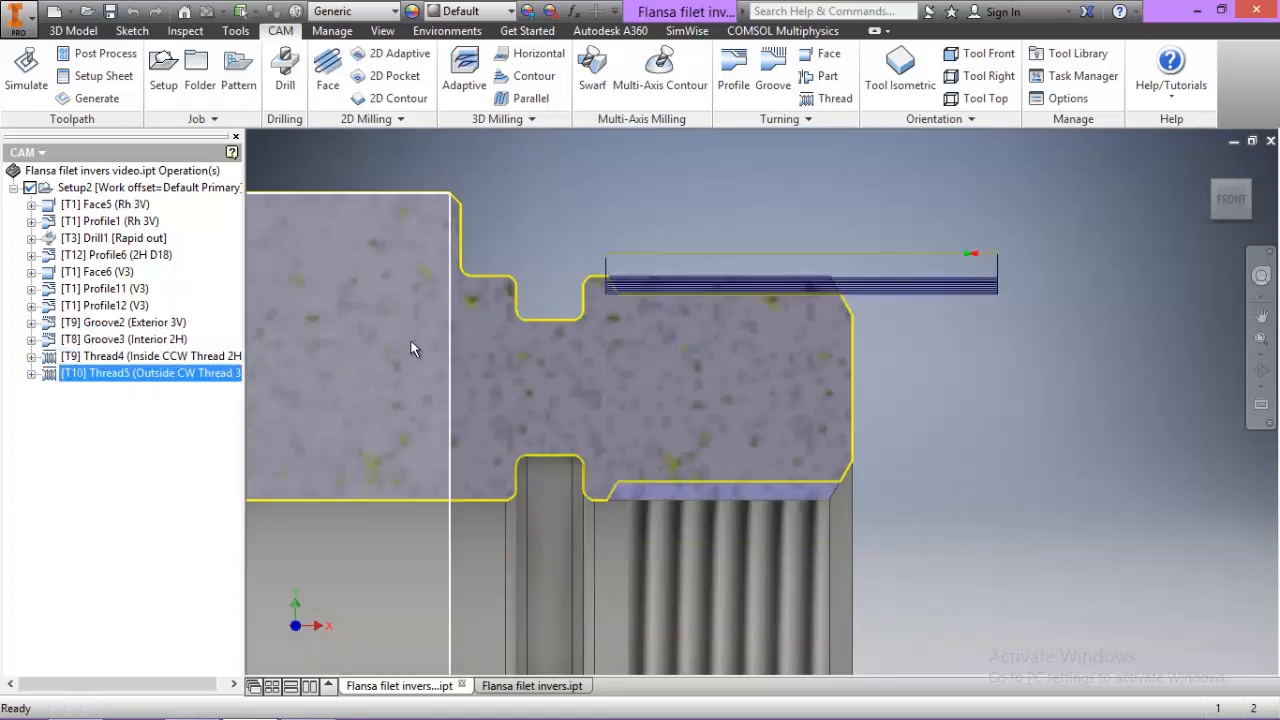
scroll(761, 230, up, 5)
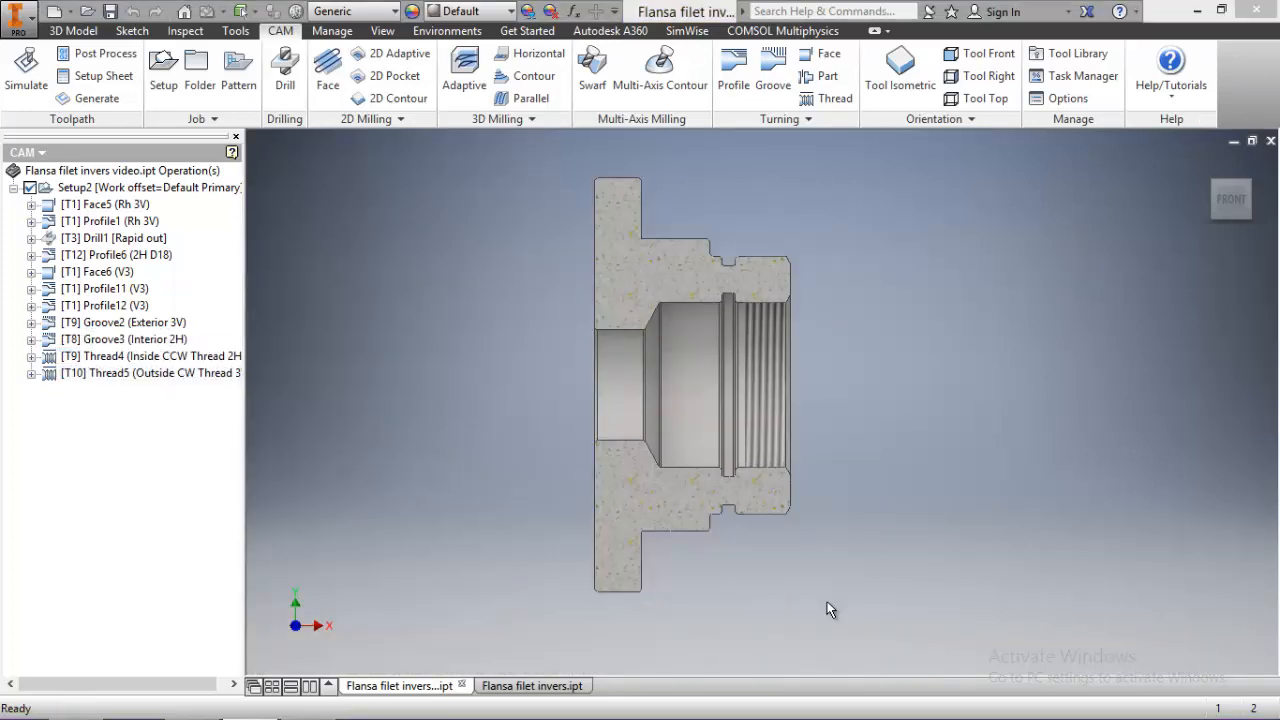
Open the simulation of all Setup2 operations, review its position and operation info, and close it
click(76, 188)
click(26, 70)
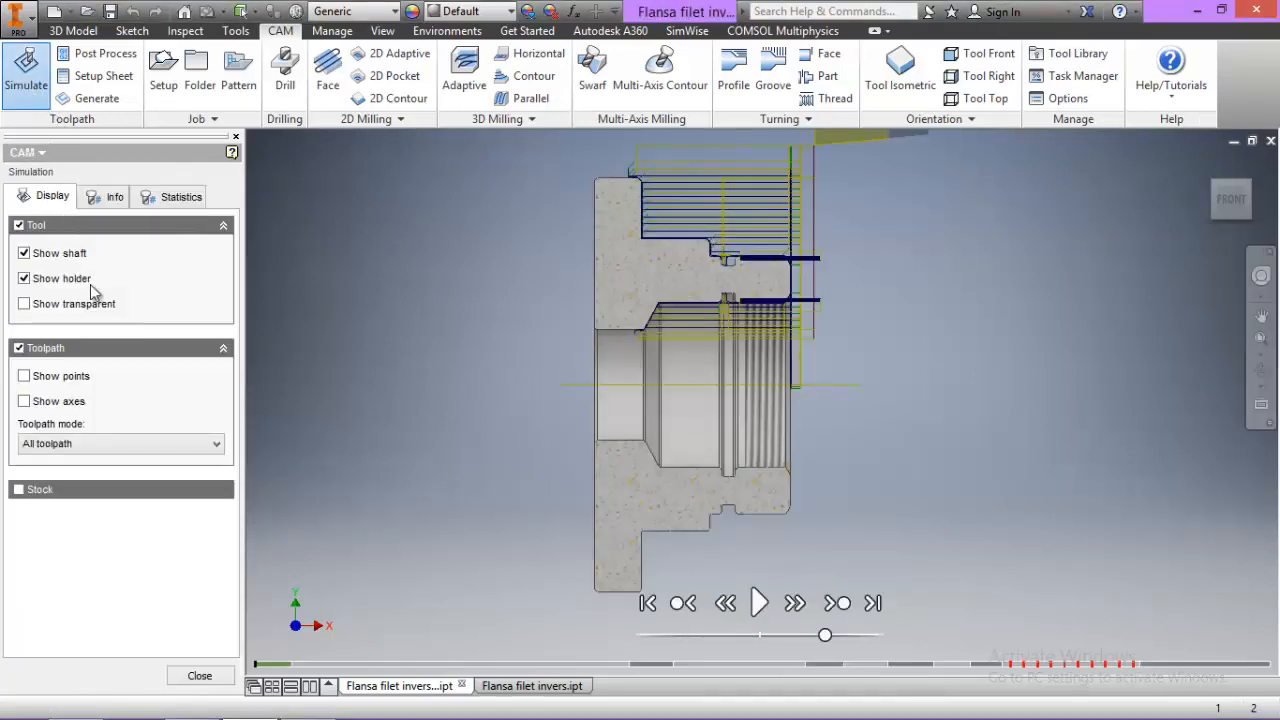
click(114, 198)
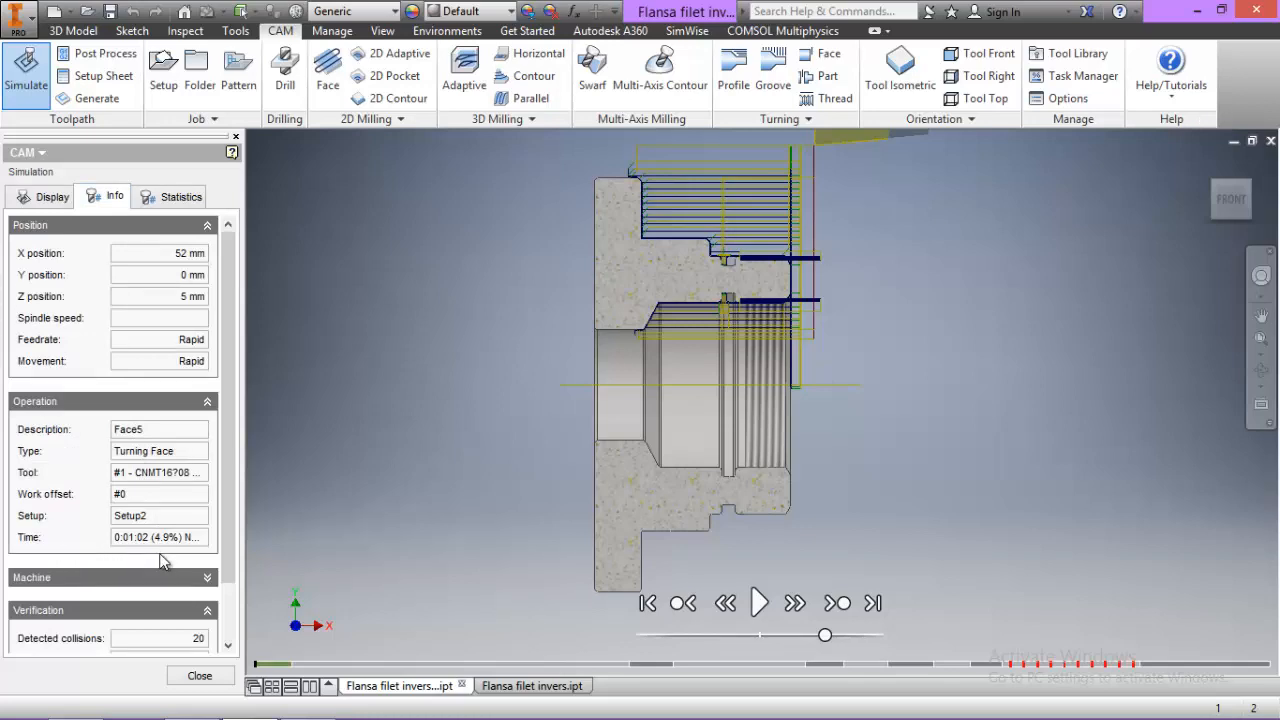
click(199, 675)
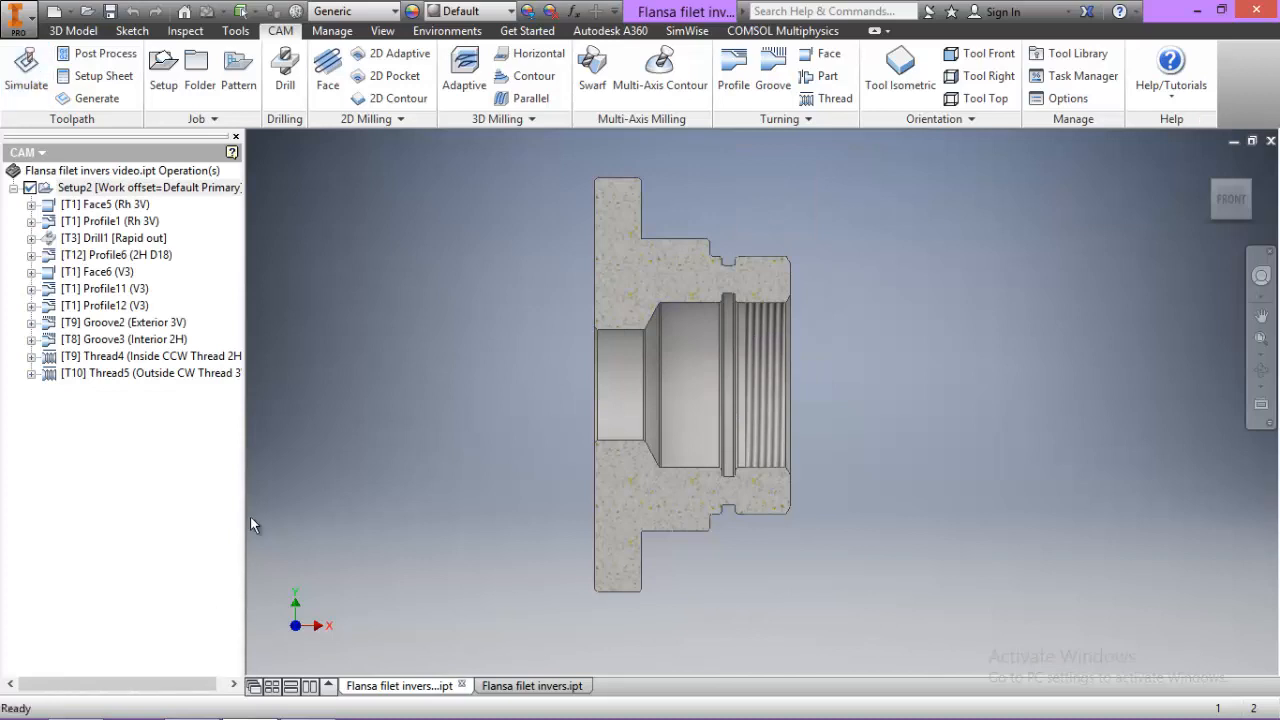
Generate the setup sheet for Setup2 and minimize the HSM Edit window to bring up the sheet in the browser
click(82, 77)
click(674, 427)
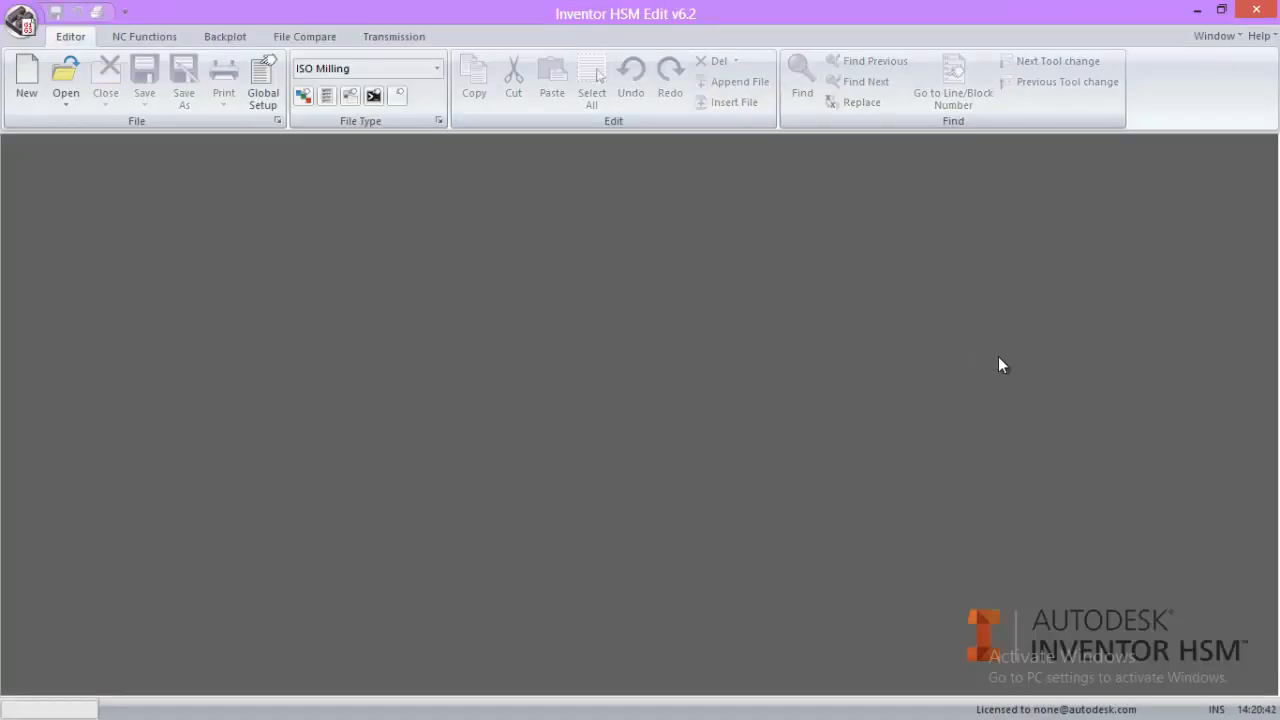
click(1197, 9)
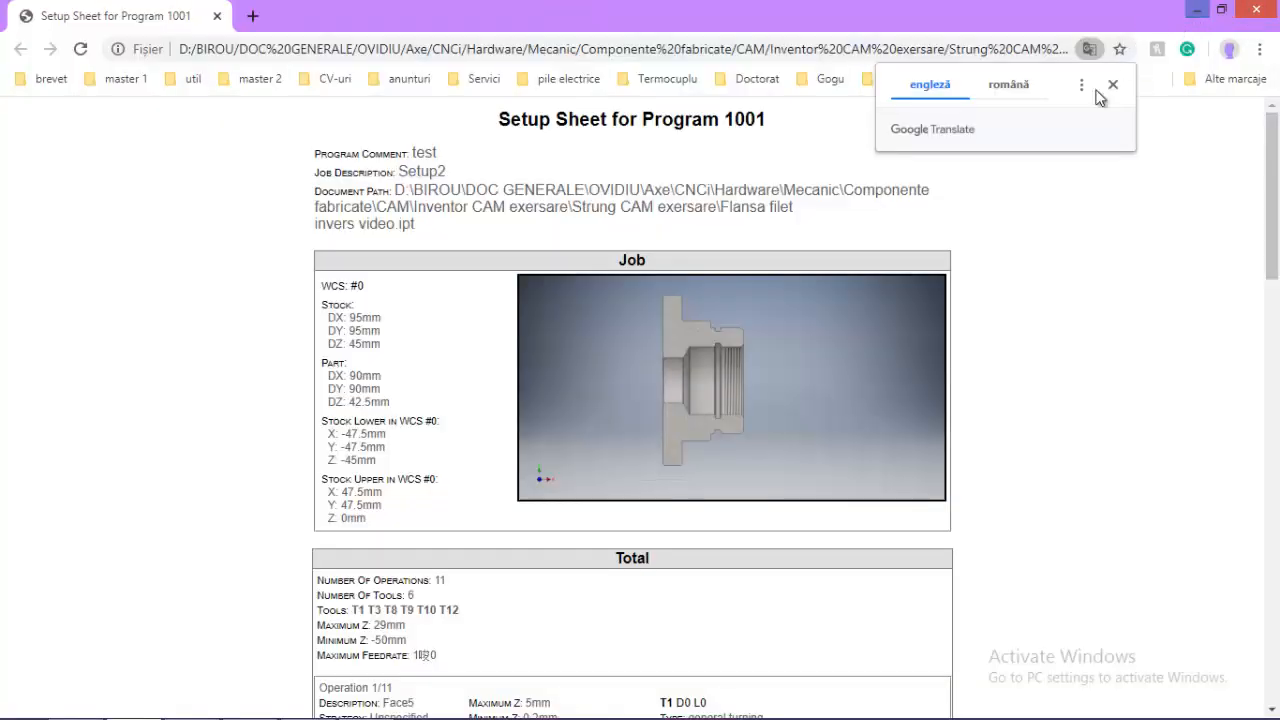
Read through the setup sheet's job data, totals and the parameters of every operation, and return to Inventor
scroll(1014, 337, down, 9)
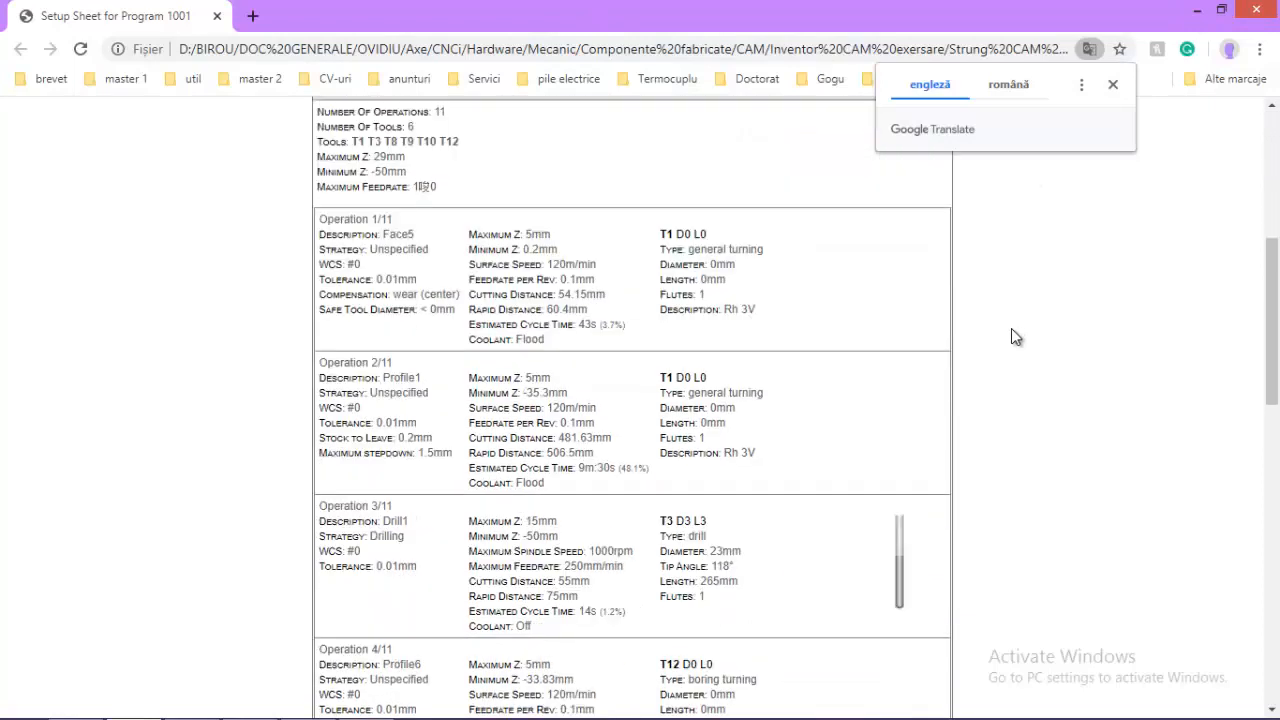
scroll(1011, 330, down, 6)
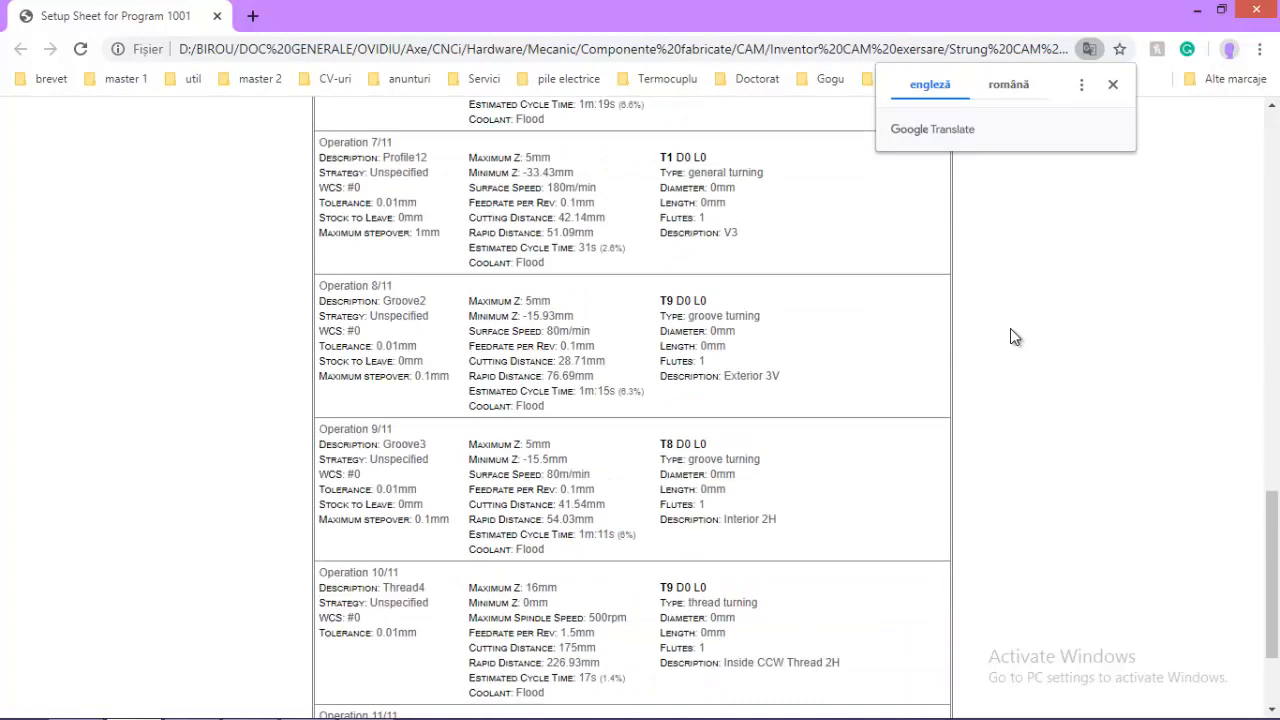
scroll(1010, 337, up, 10)
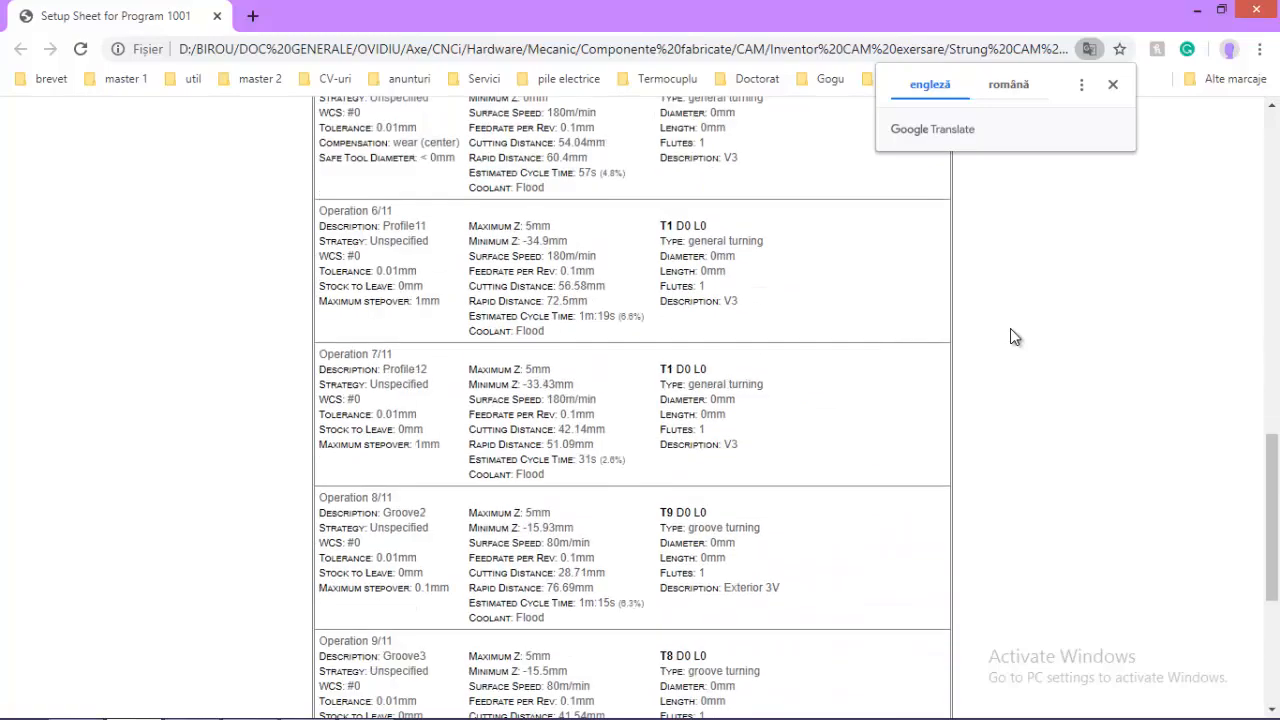
scroll(1010, 331, up, 4)
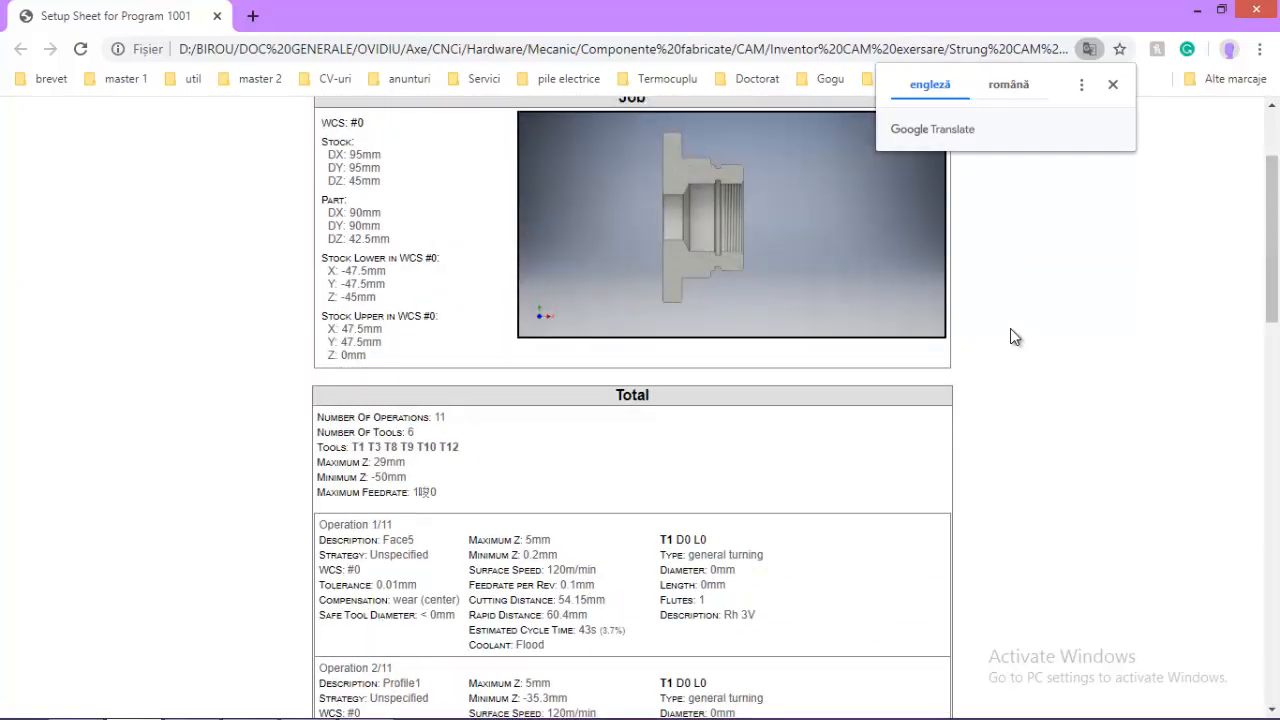
scroll(1010, 331, down, 4)
scroll(1010, 336, down, 2)
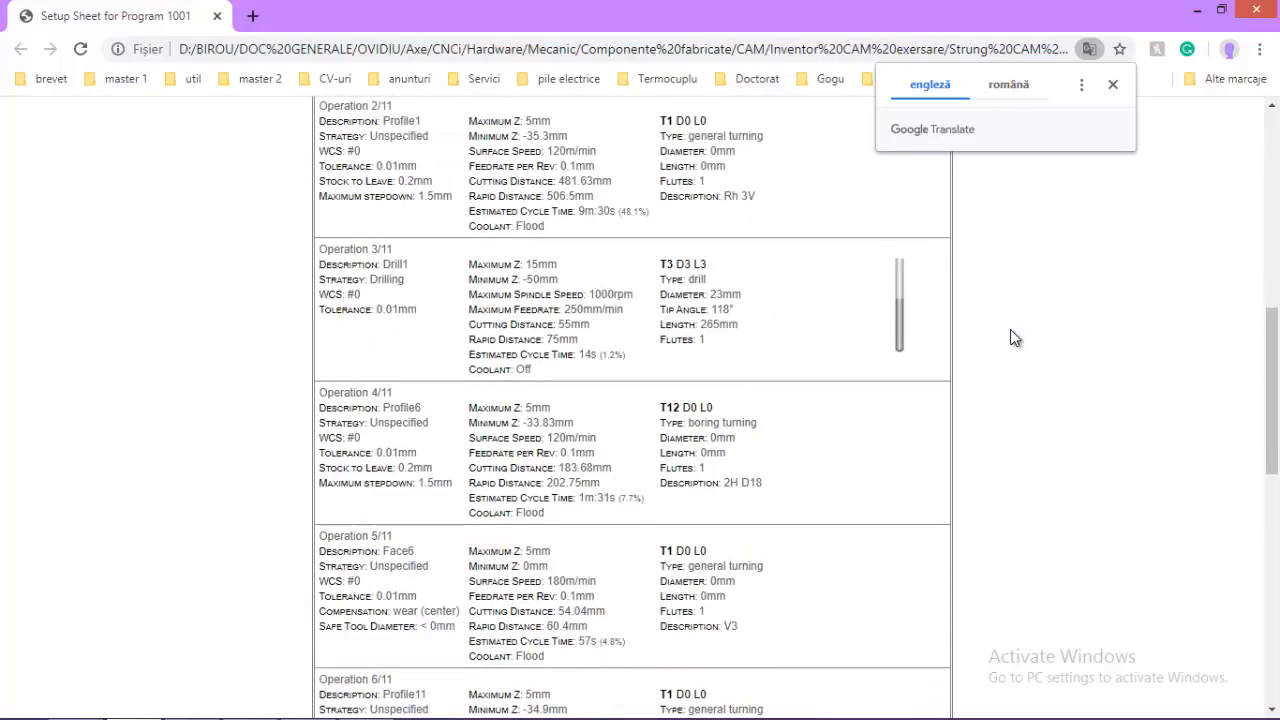
scroll(1010, 337, down, 7)
scroll(1010, 337, up, 5)
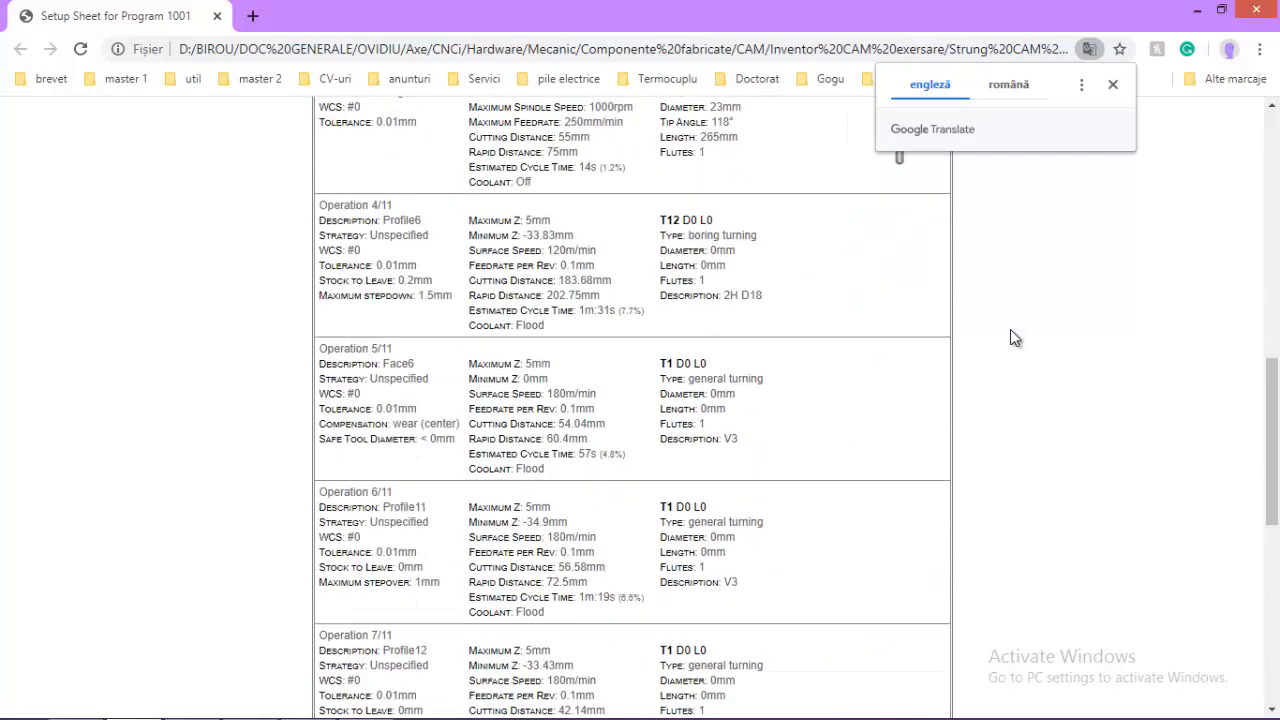
scroll(1010, 335, up, 10)
click(1197, 10)
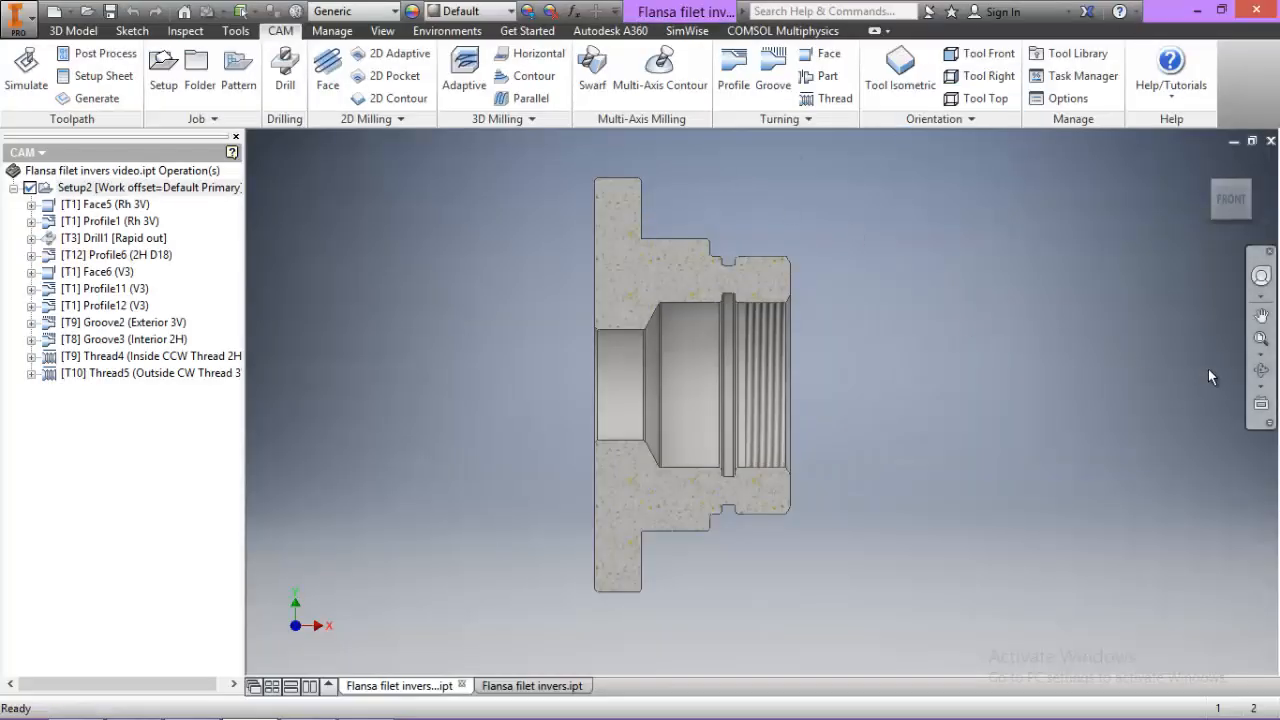
click(1261, 369)
drag(930, 365, 826, 197)
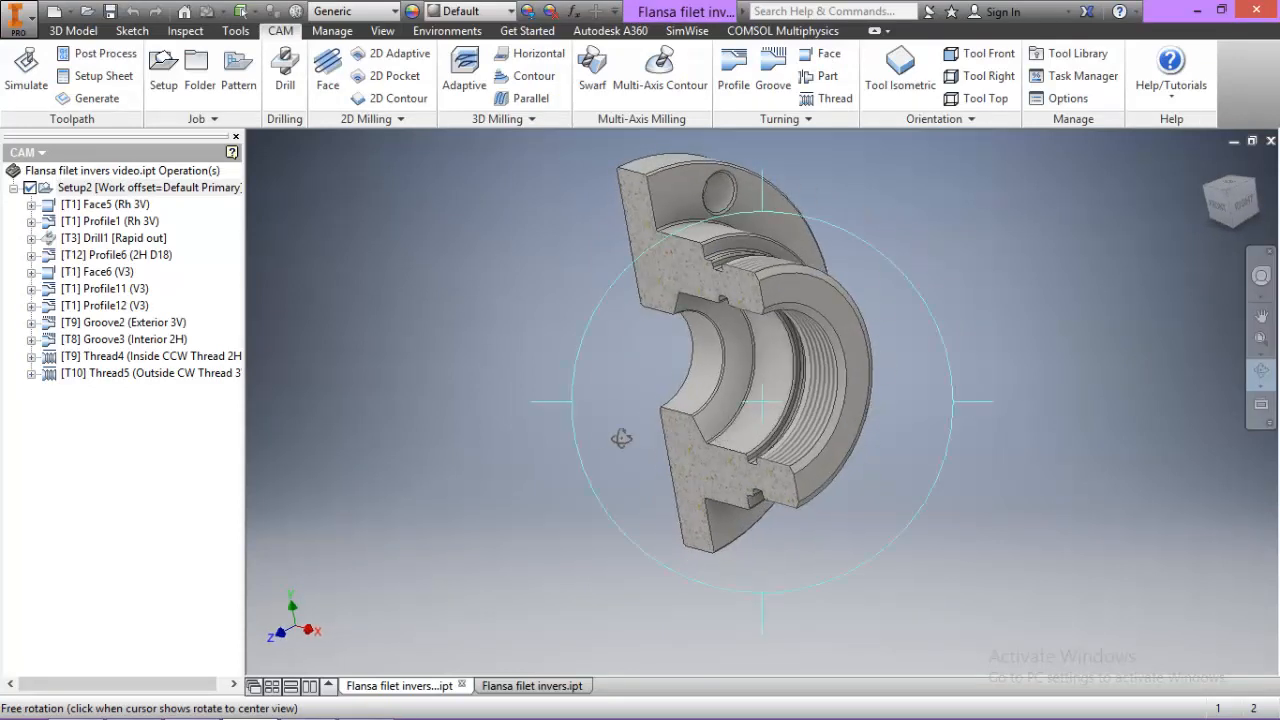
drag(621, 438, 668, 305)
drag(750, 247, 1028, 291)
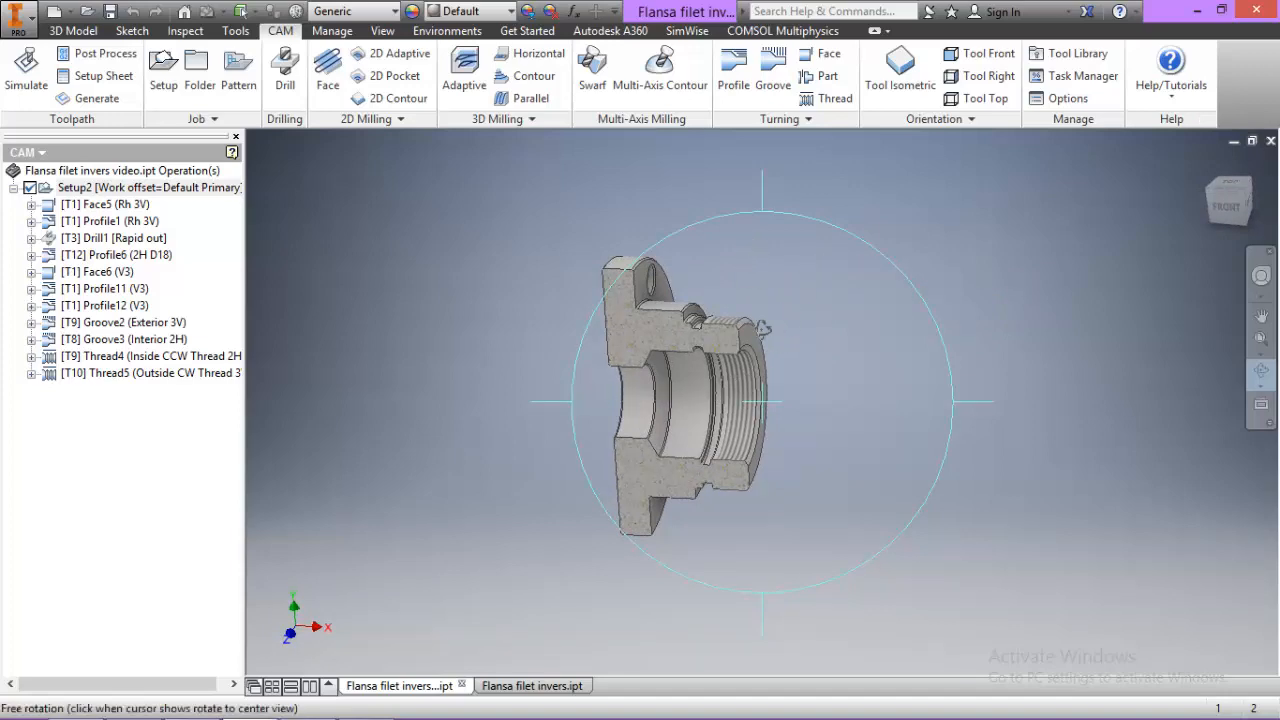
key(Escape)
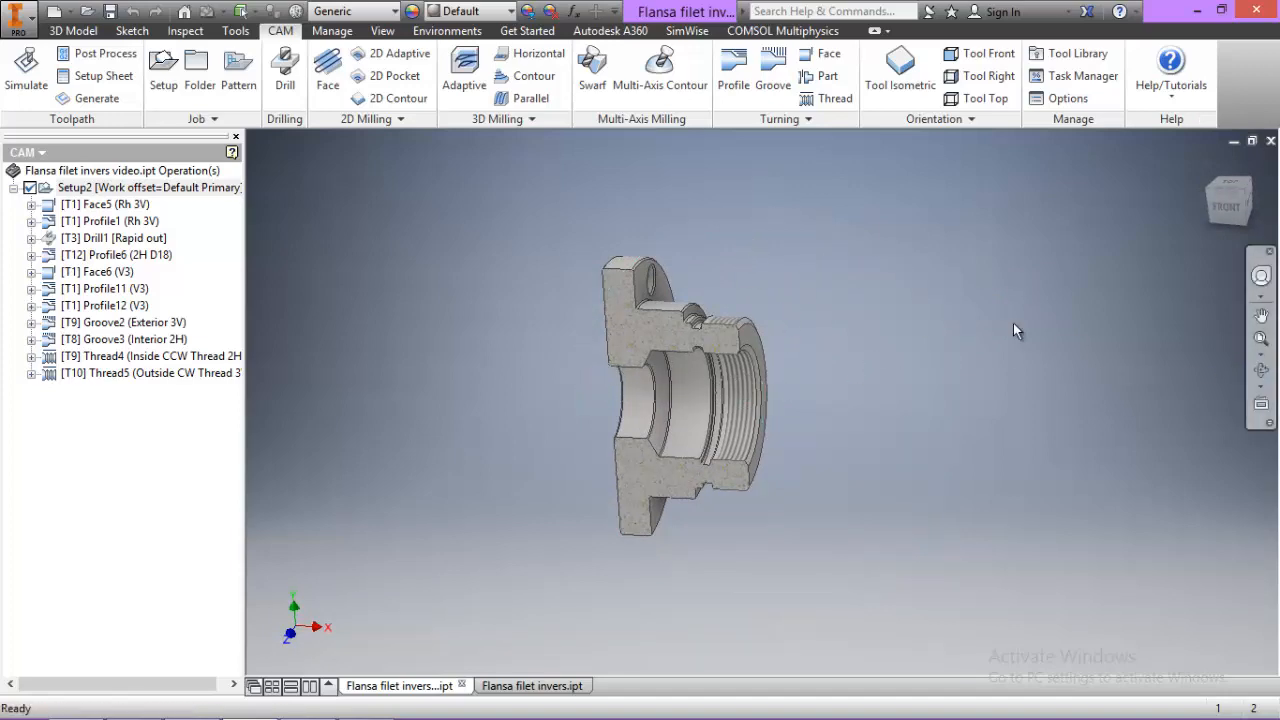
Start post processing Setup2, limit the post configurations to Turning and choose fanuc turning.cps - Generic FANUC Turning
click(100, 54)
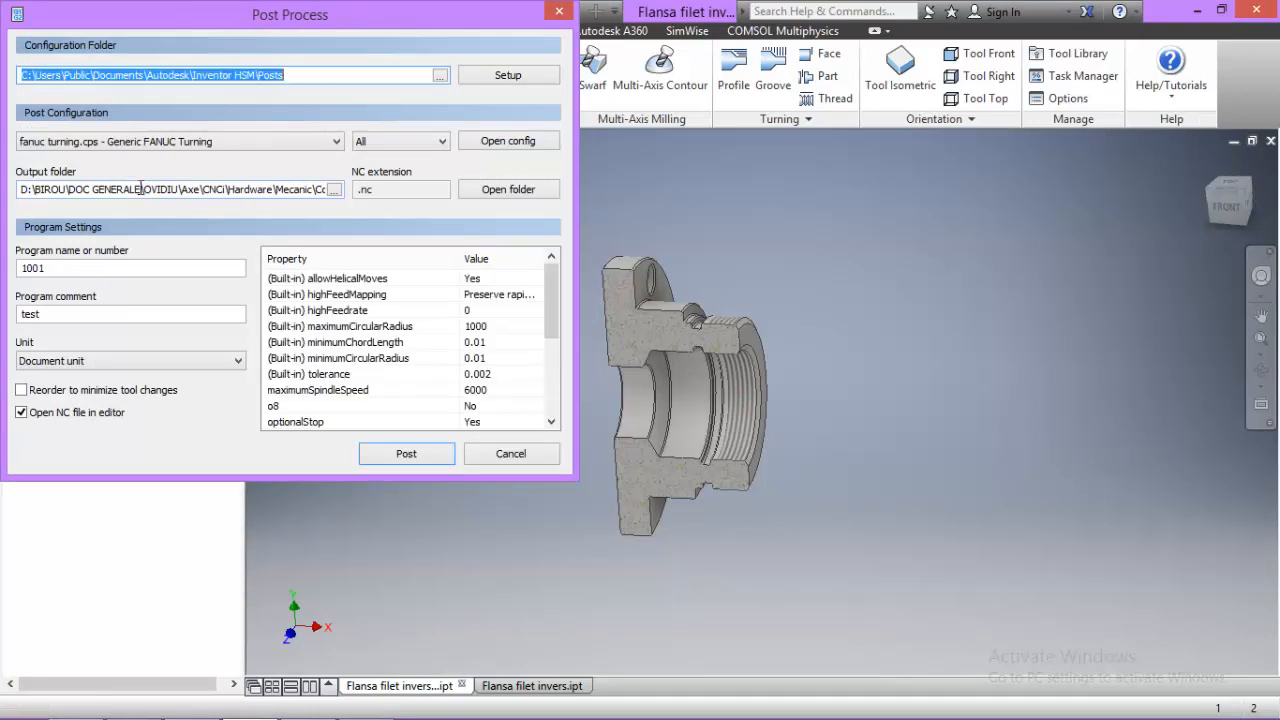
click(412, 146)
click(390, 170)
click(399, 146)
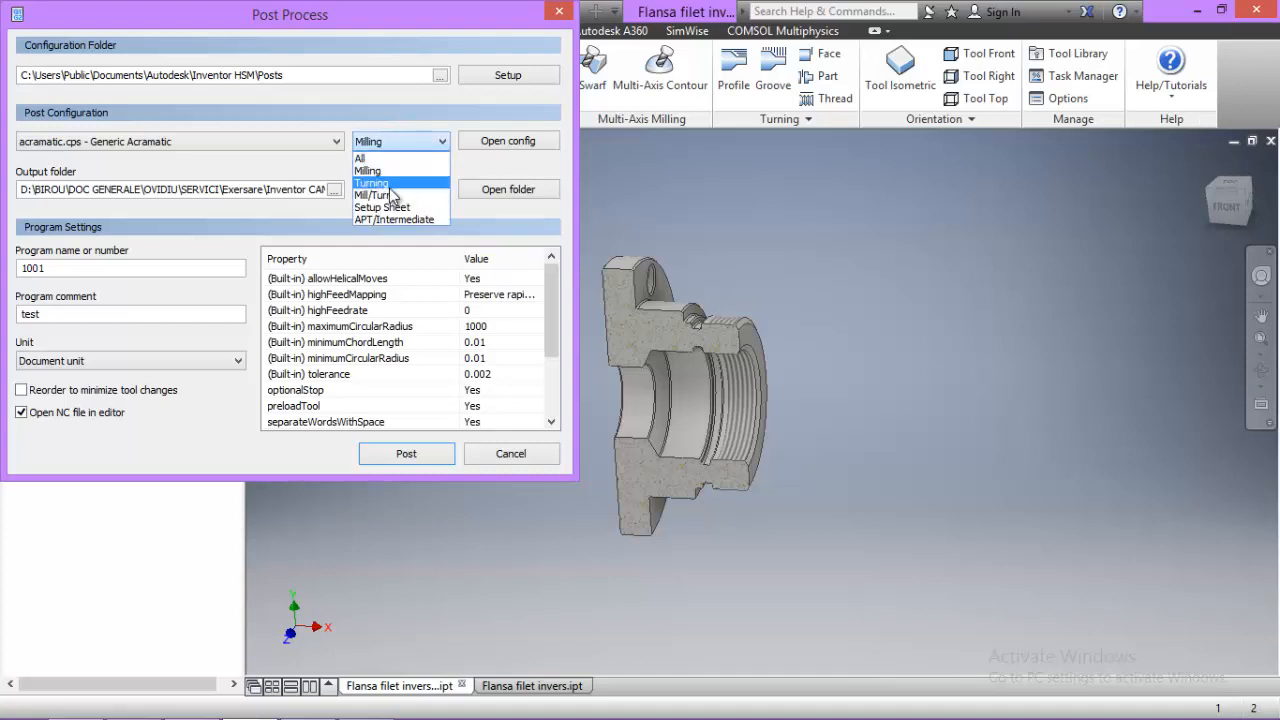
click(390, 186)
click(336, 142)
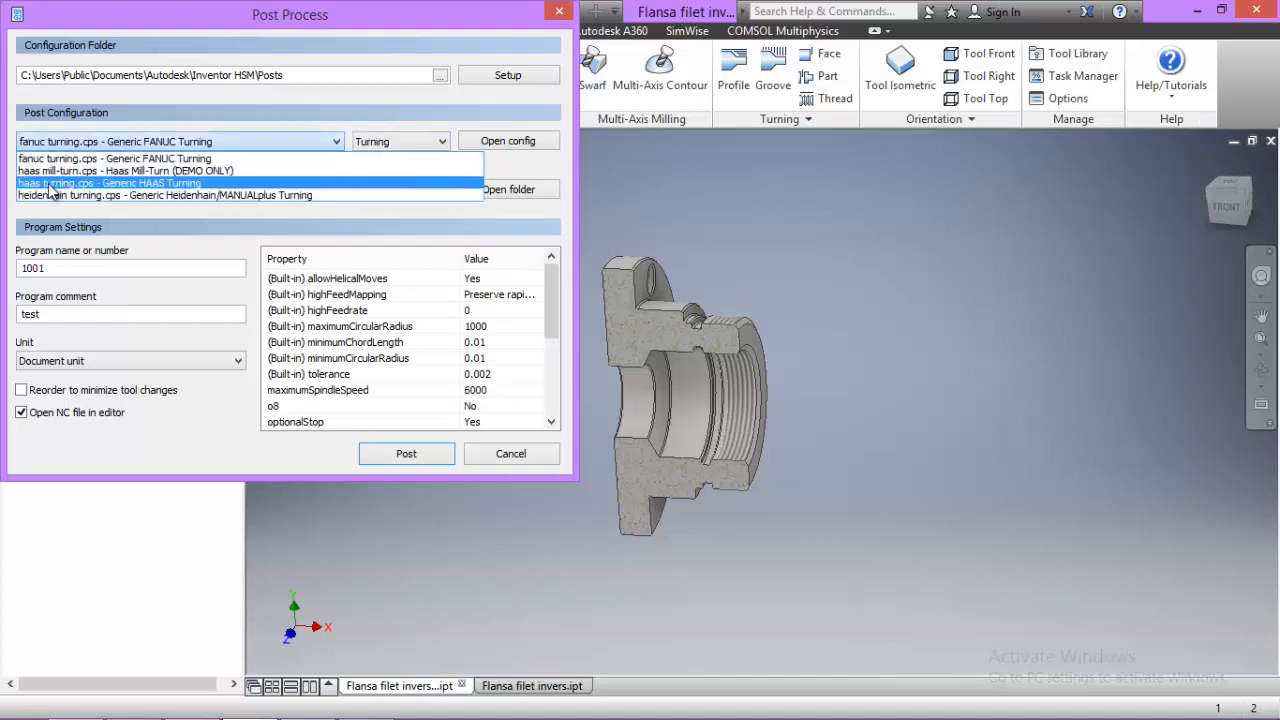
click(116, 159)
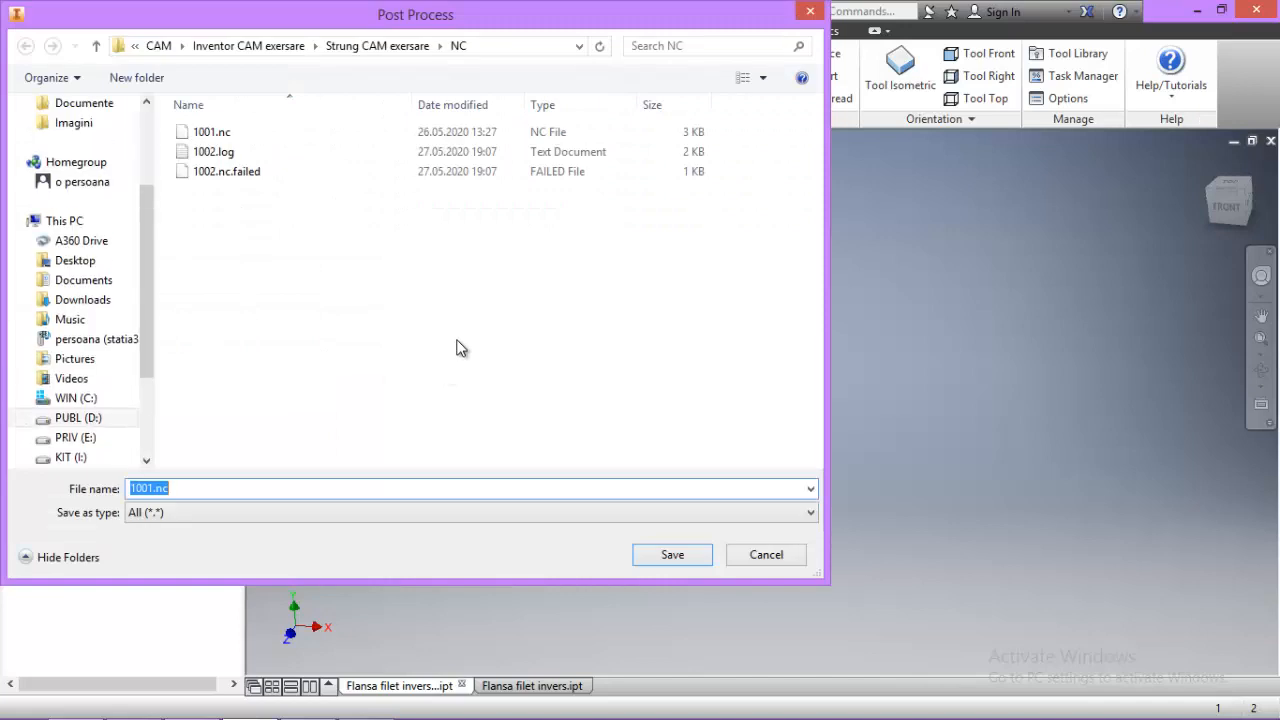
Save the posted NC program over the existing 1002.nc.failed file in the NC folder
click(205, 171)
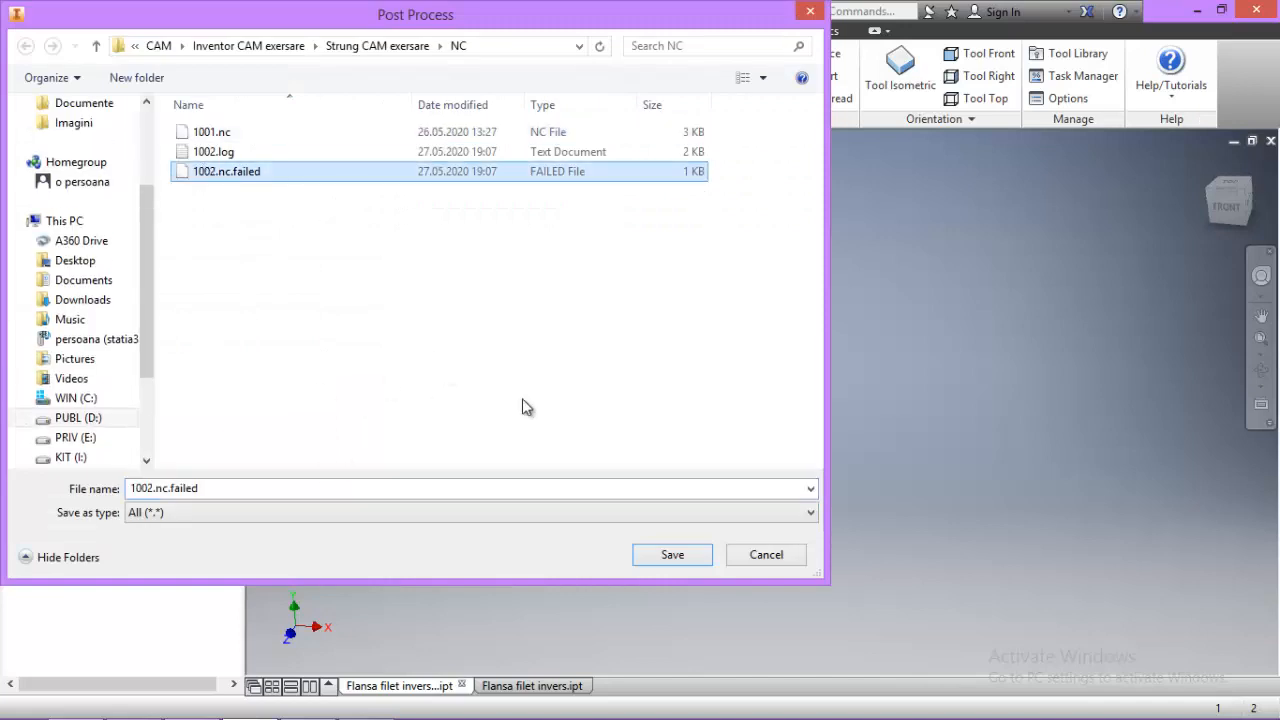
click(668, 554)
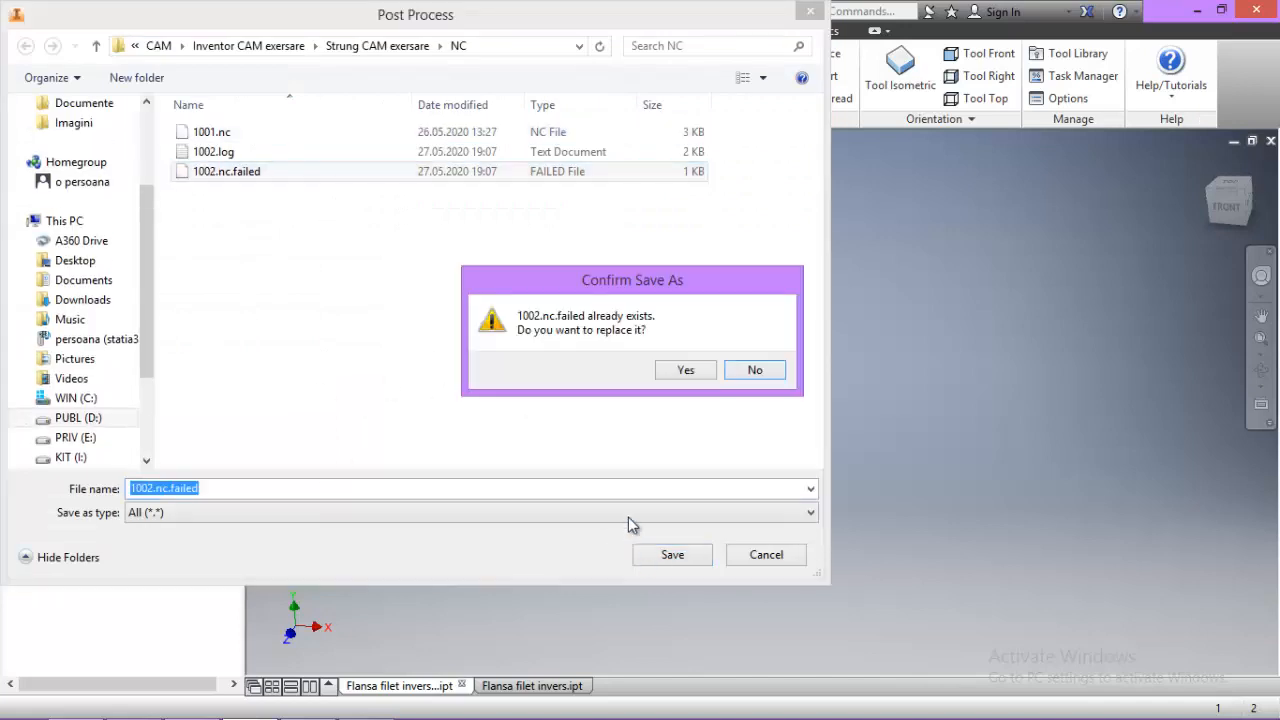
click(668, 372)
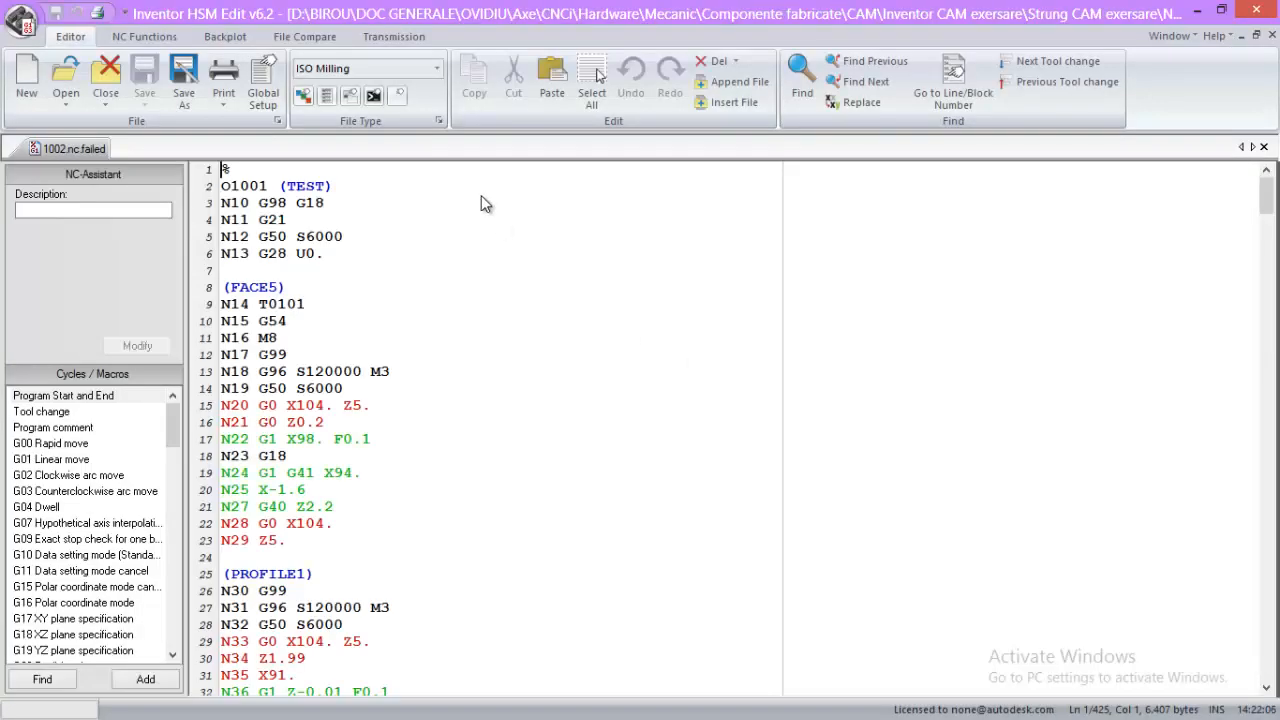
Backplot the posted program using the Fanuc Turning (G-Code C) control type and enlarge the flange toolpaths
click(225, 36)
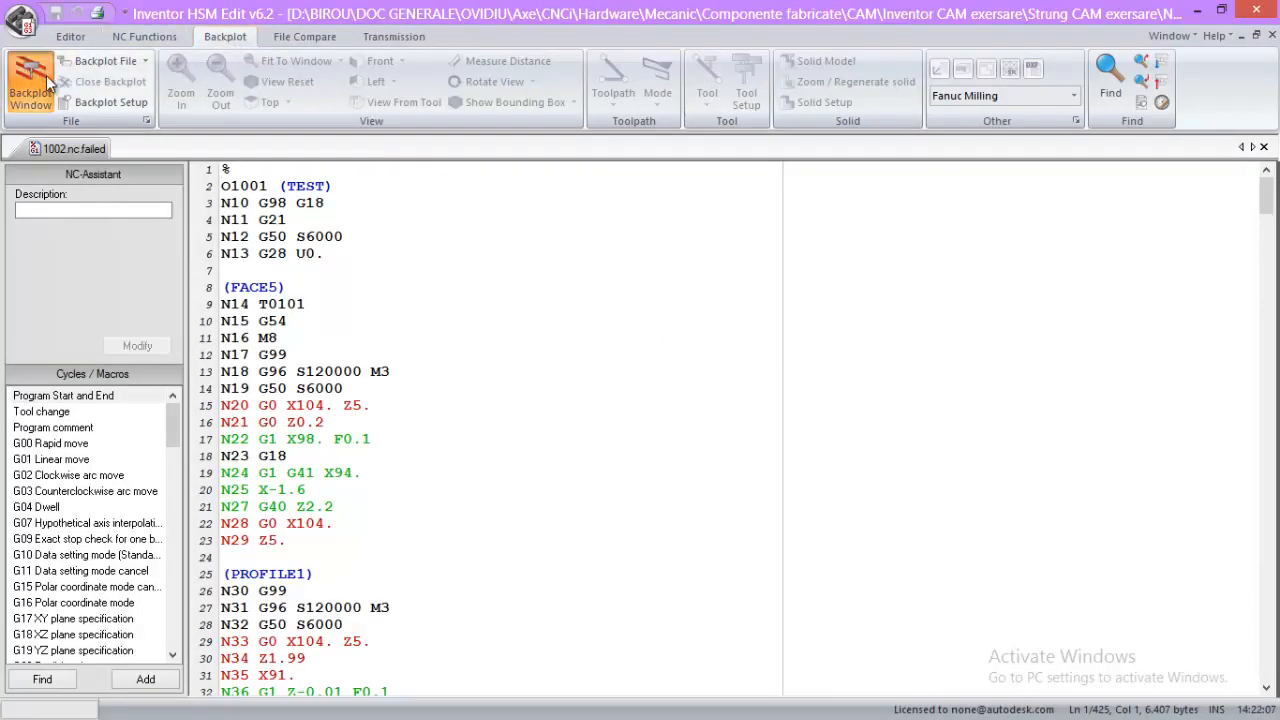
click(46, 75)
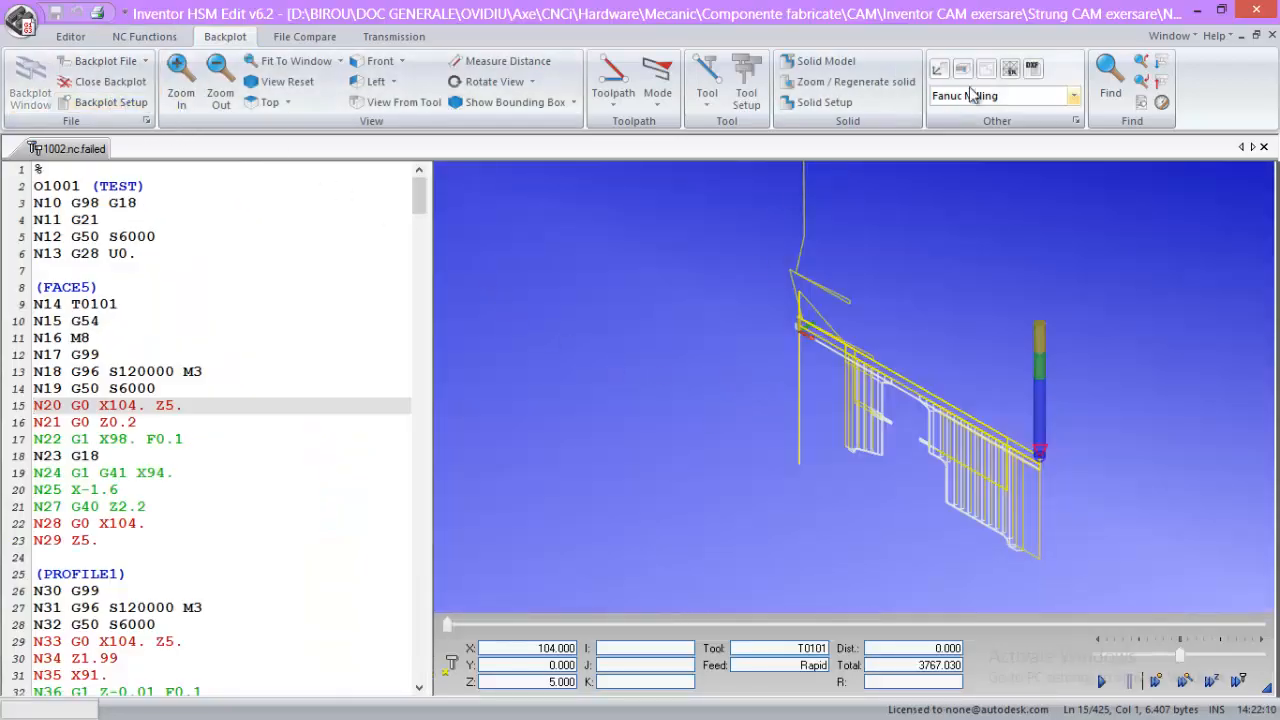
click(1005, 96)
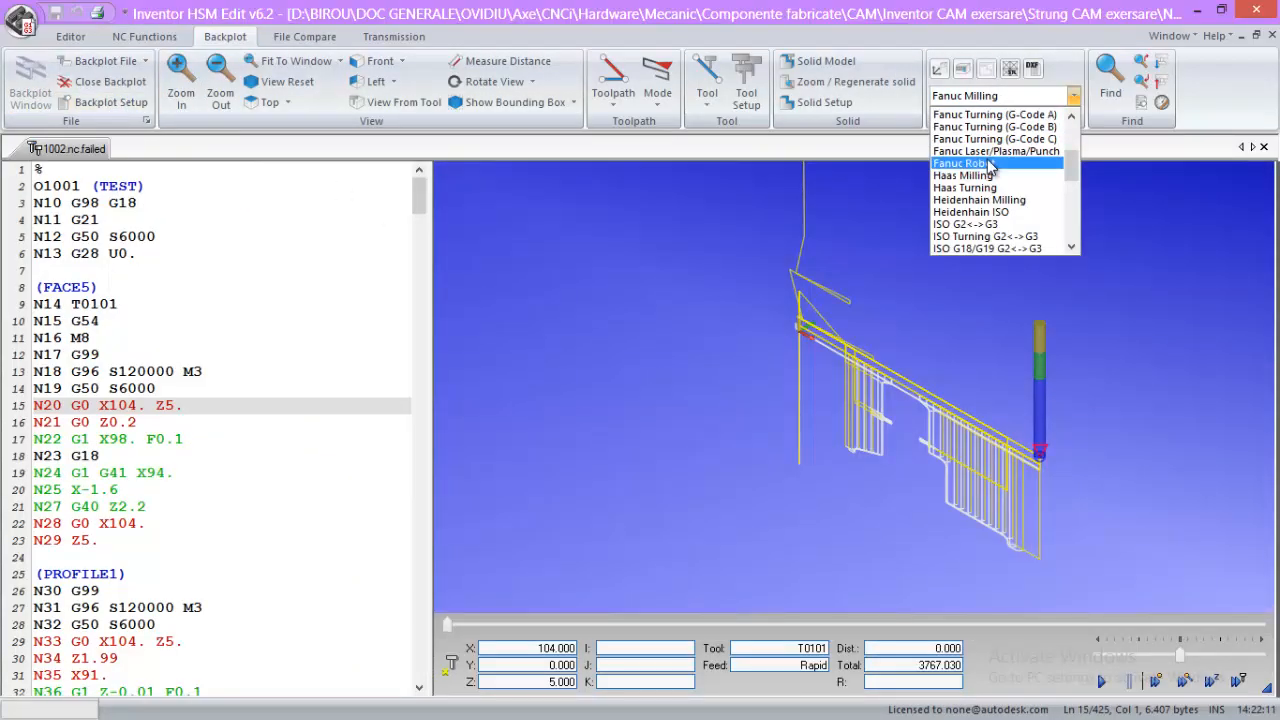
click(992, 139)
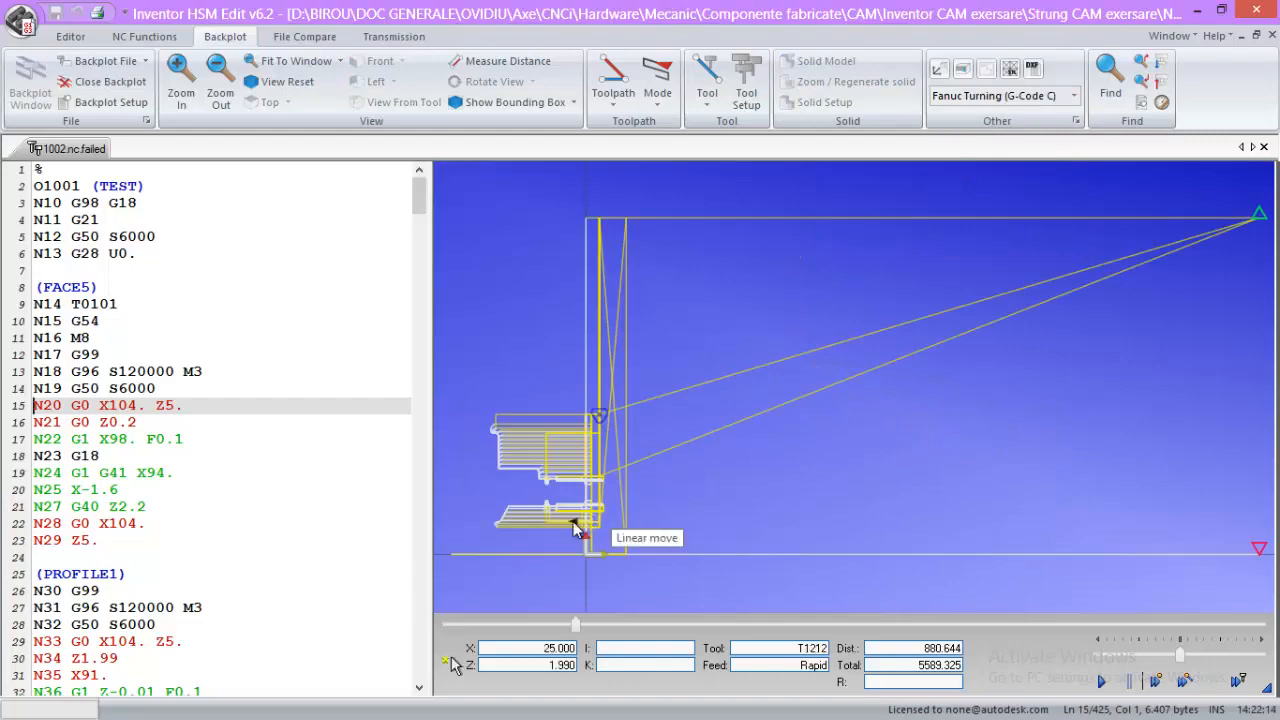
scroll(503, 528, up, 2)
scroll(462, 489, up, 1)
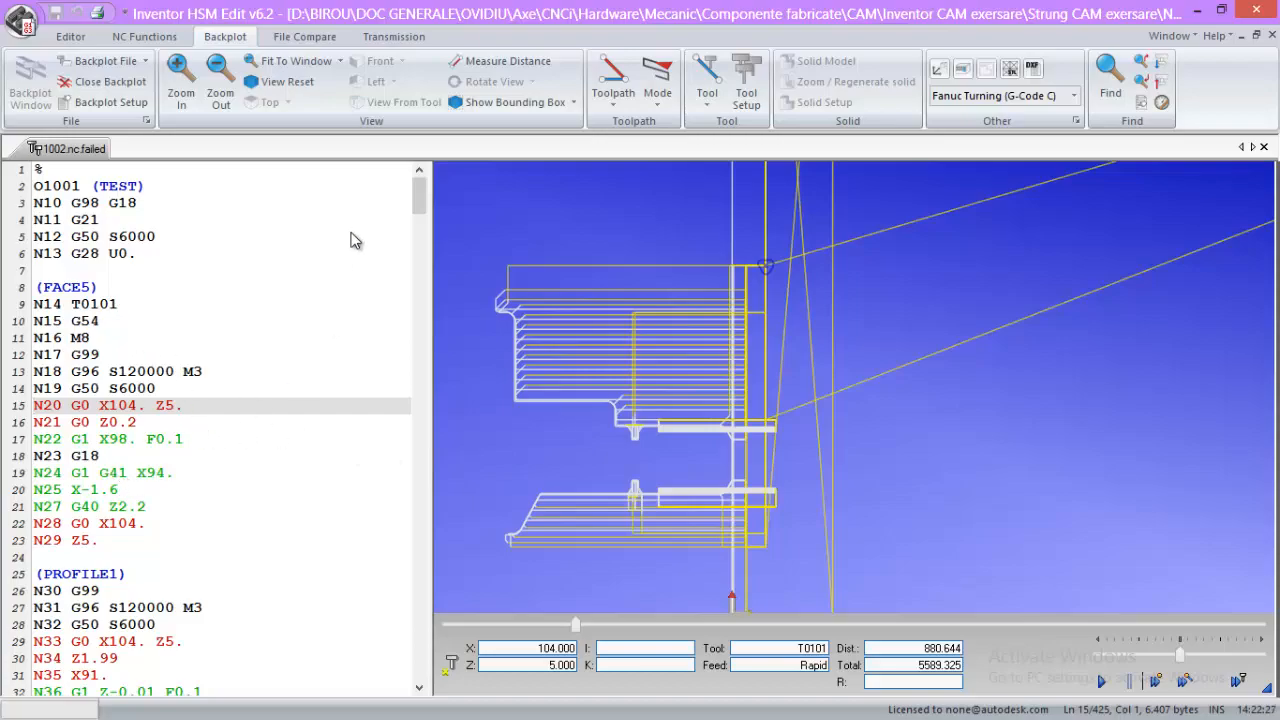
Look over the NC code, check Face5's surface speed and maximum spindle speed in Inventor, and return to HSM Edit
drag(417, 196, 416, 222)
scroll(410, 213, up, 7)
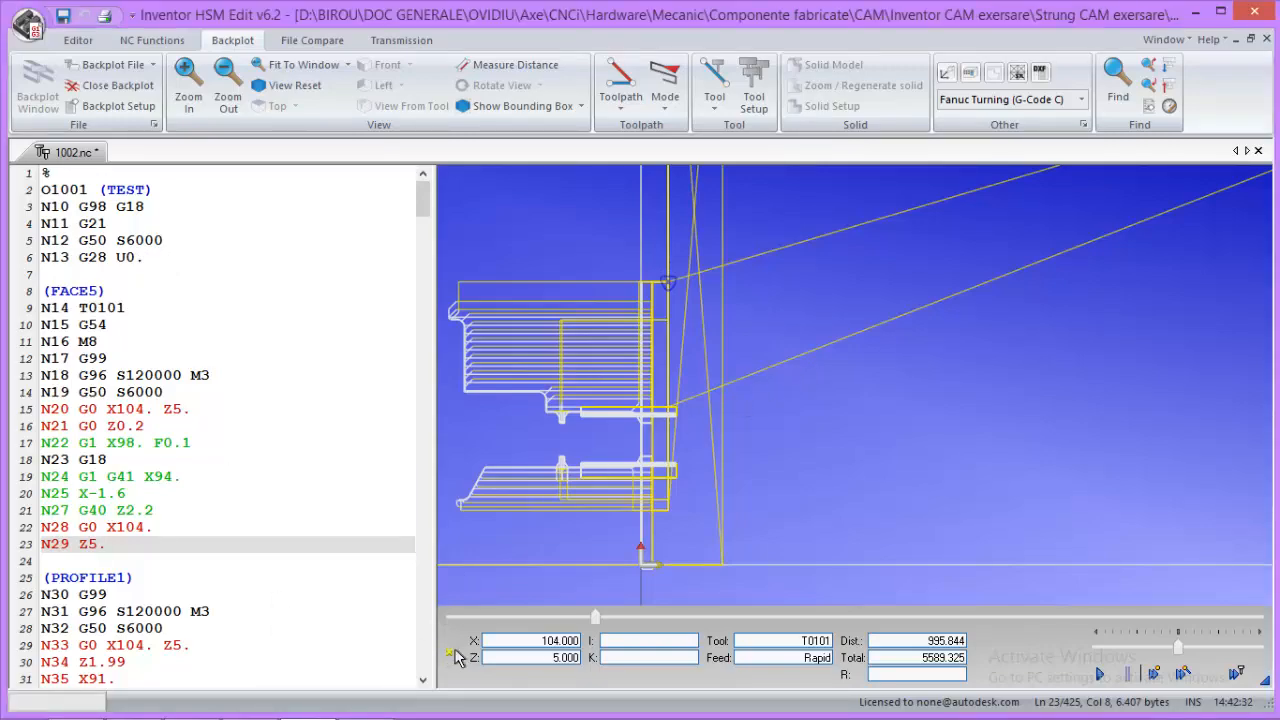
click(250, 703)
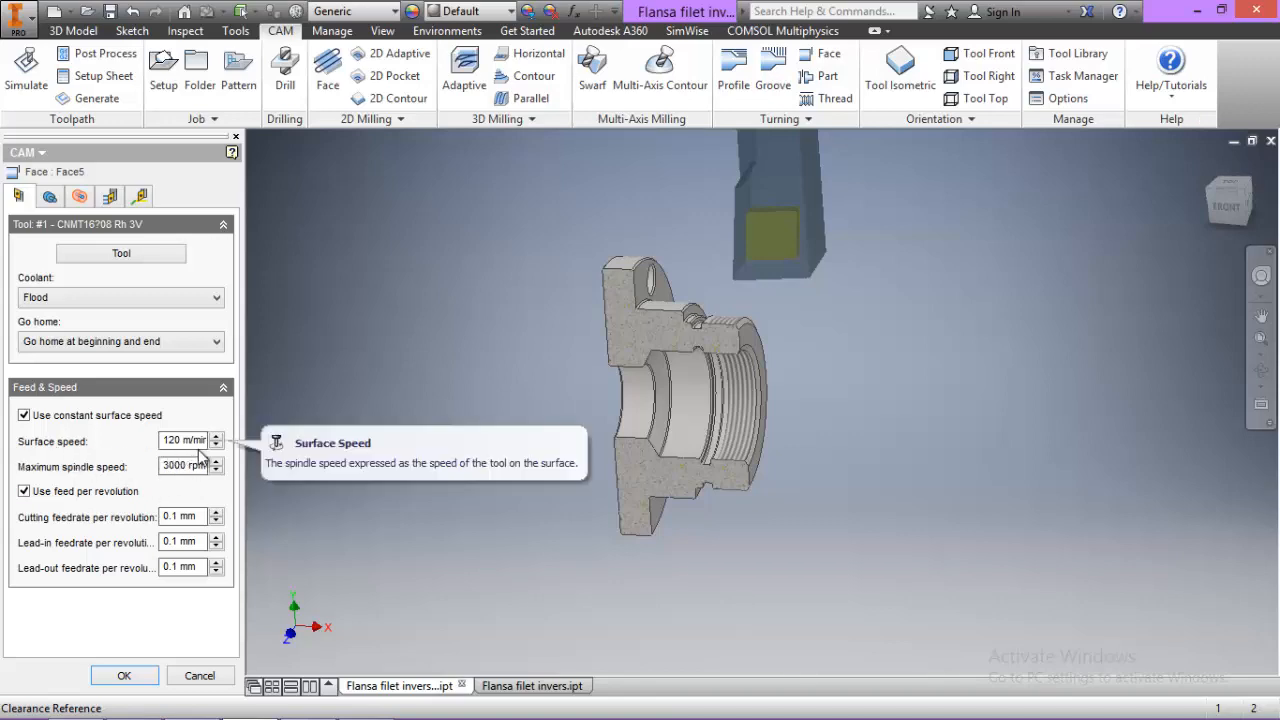
click(308, 703)
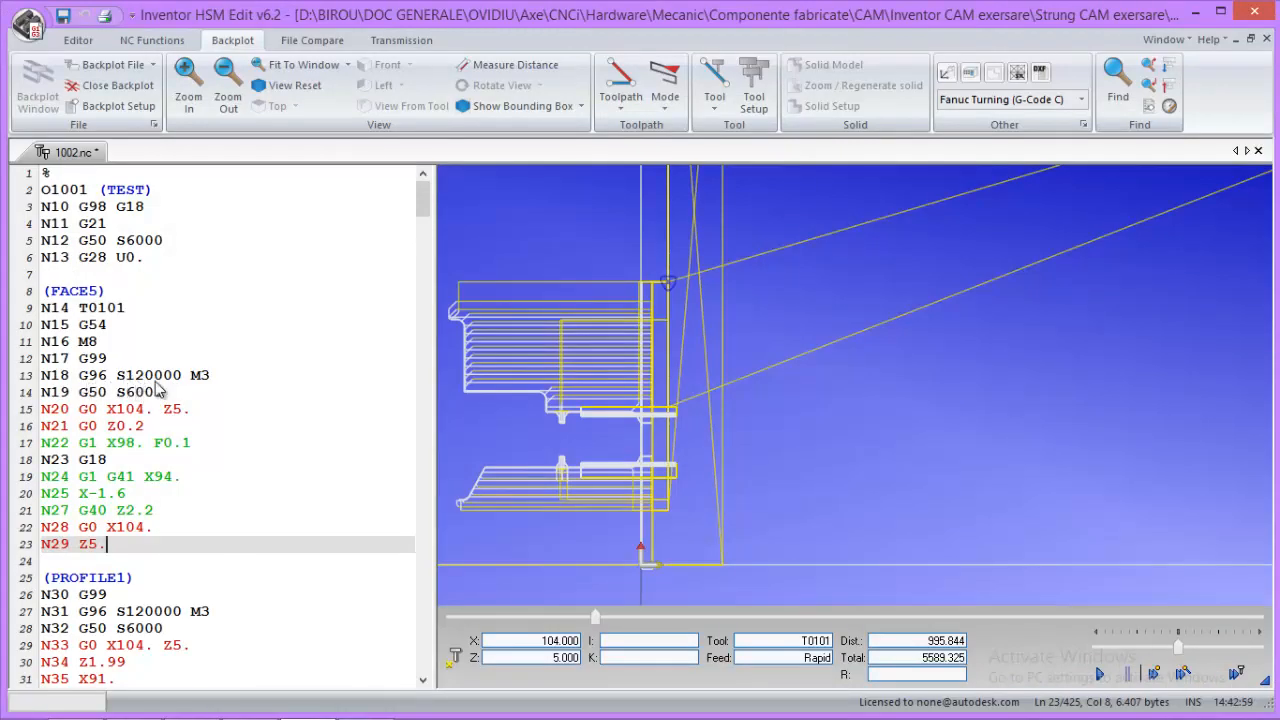
Correct the surface speed on line N18 to S120 and set the spindle speed limit on line N12 to S3000
drag(182, 381, 154, 383)
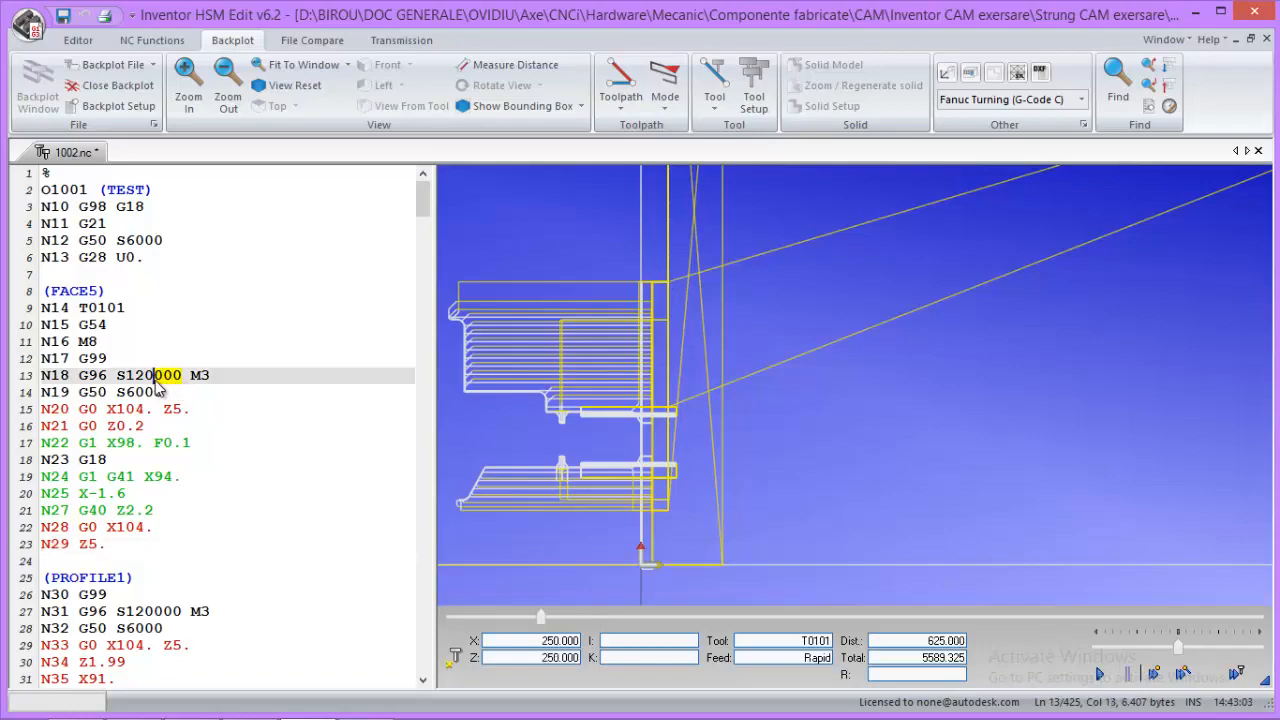
key(Delete)
drag(161, 243, 128, 252)
text(3)
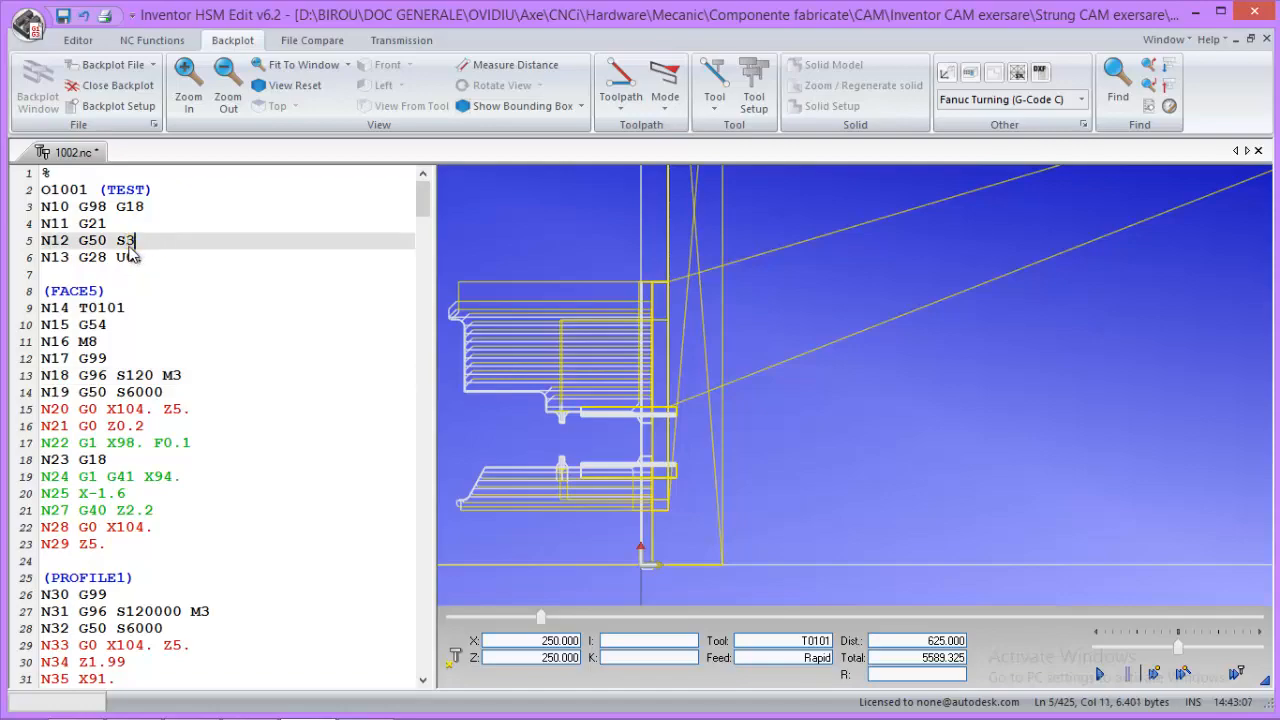
text(000)
Set the spindle speed limit on line N19 of the FACE5 block to S3000
drag(163, 393, 127, 394)
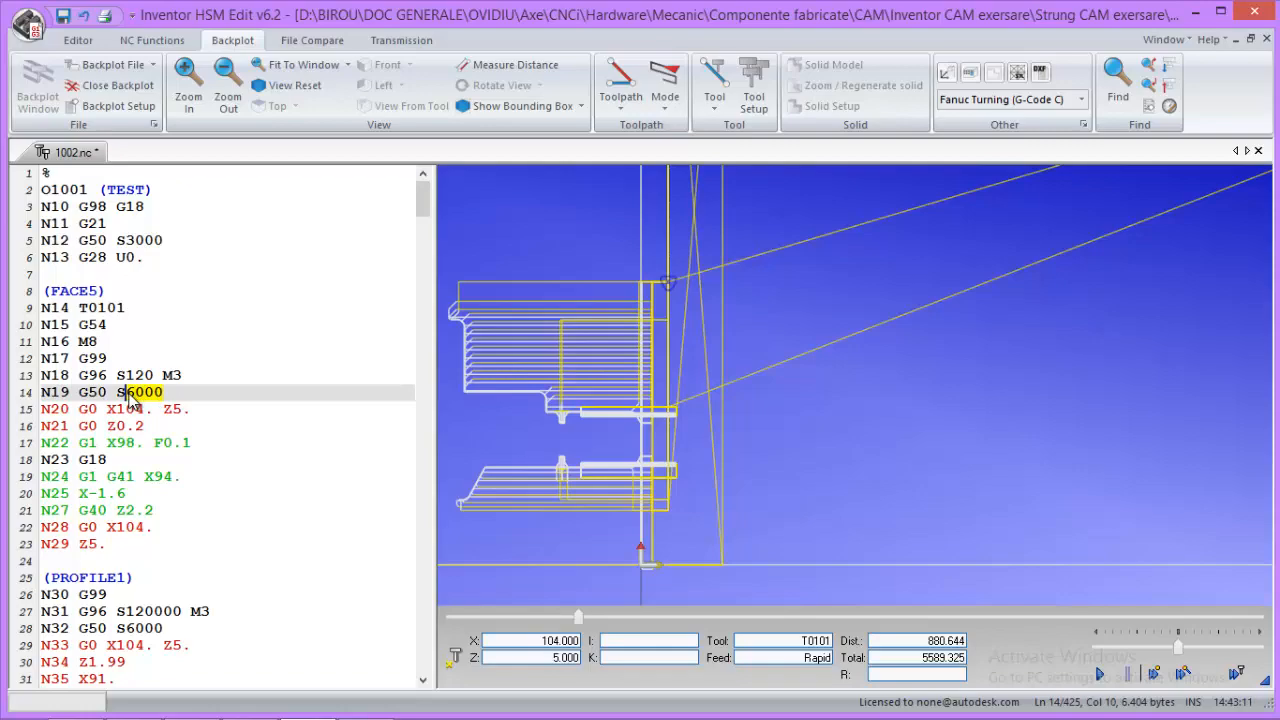
text(3000)
click(150, 376)
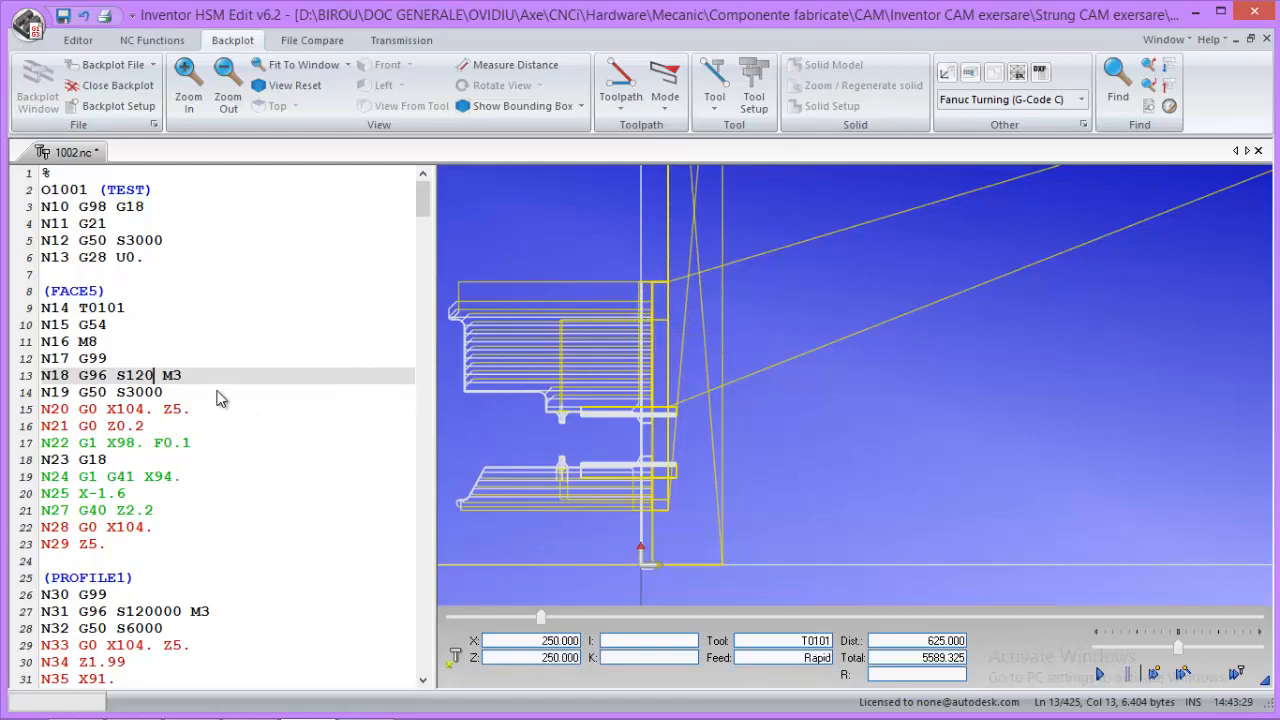
Insert the program end line N31 M30 below N29, between the FACE5 and PROFILE1 blocks
click(125, 550)
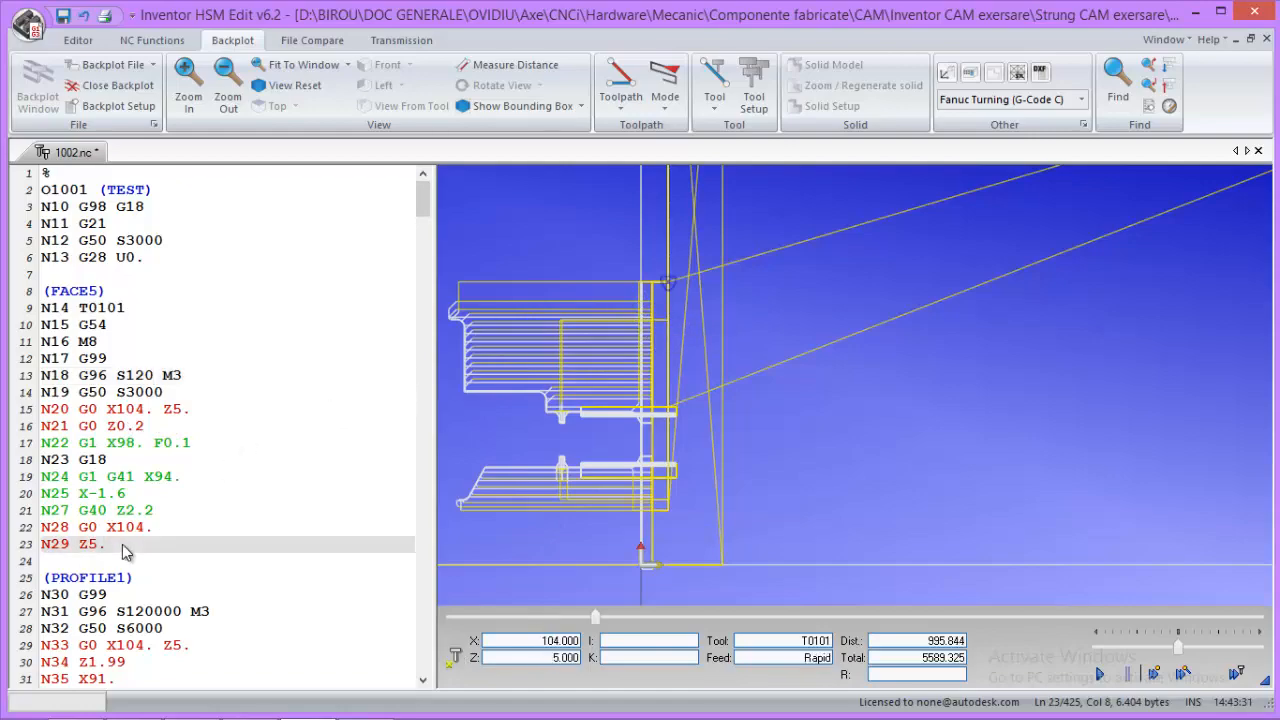
key(Return)
text(N31 )
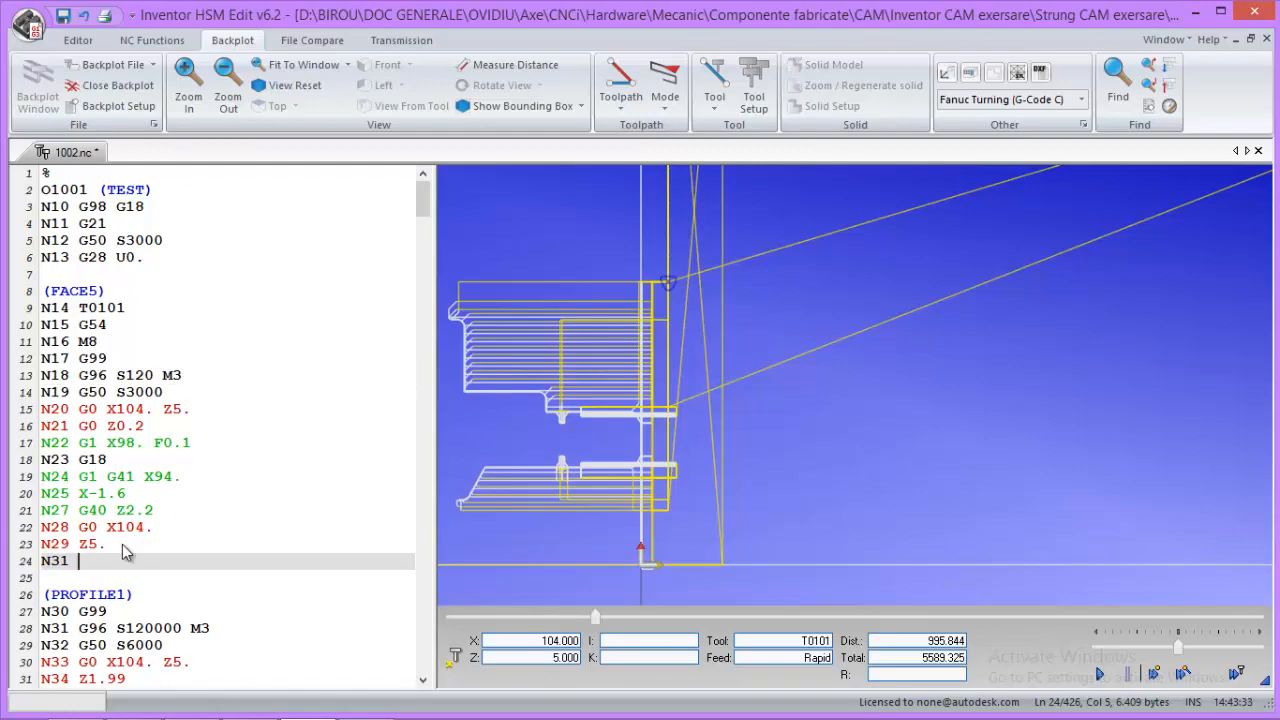
text(M30)
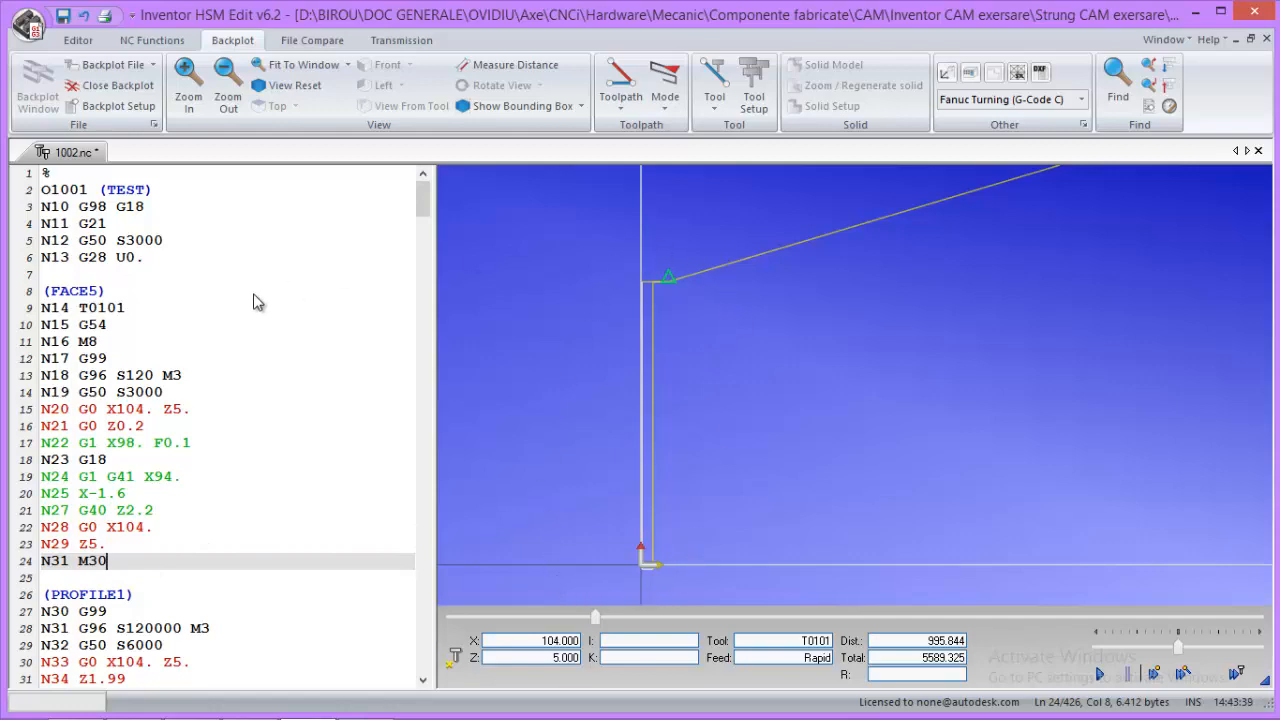
scroll(654, 470, up, 1)
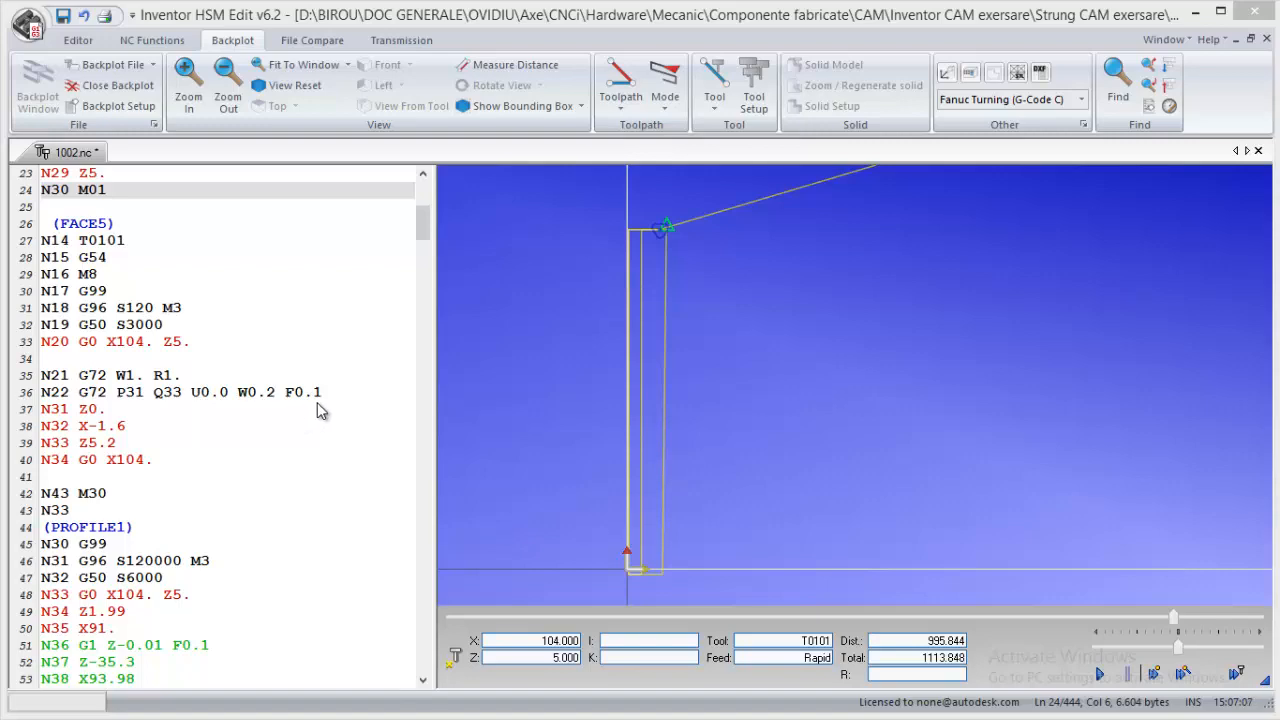
Delete the first FACE5 block, from its comment line through N30 M01
scroll(426, 230, up, 6)
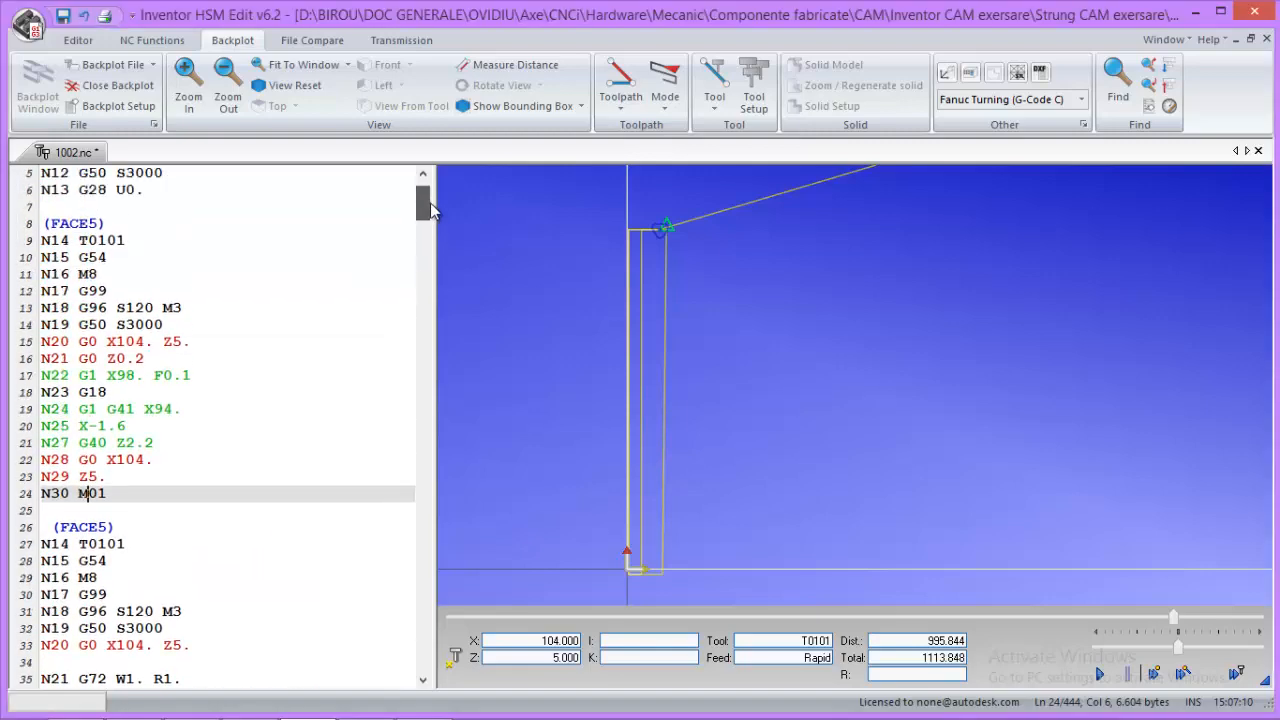
drag(117, 500, 30, 225)
key(Delete)
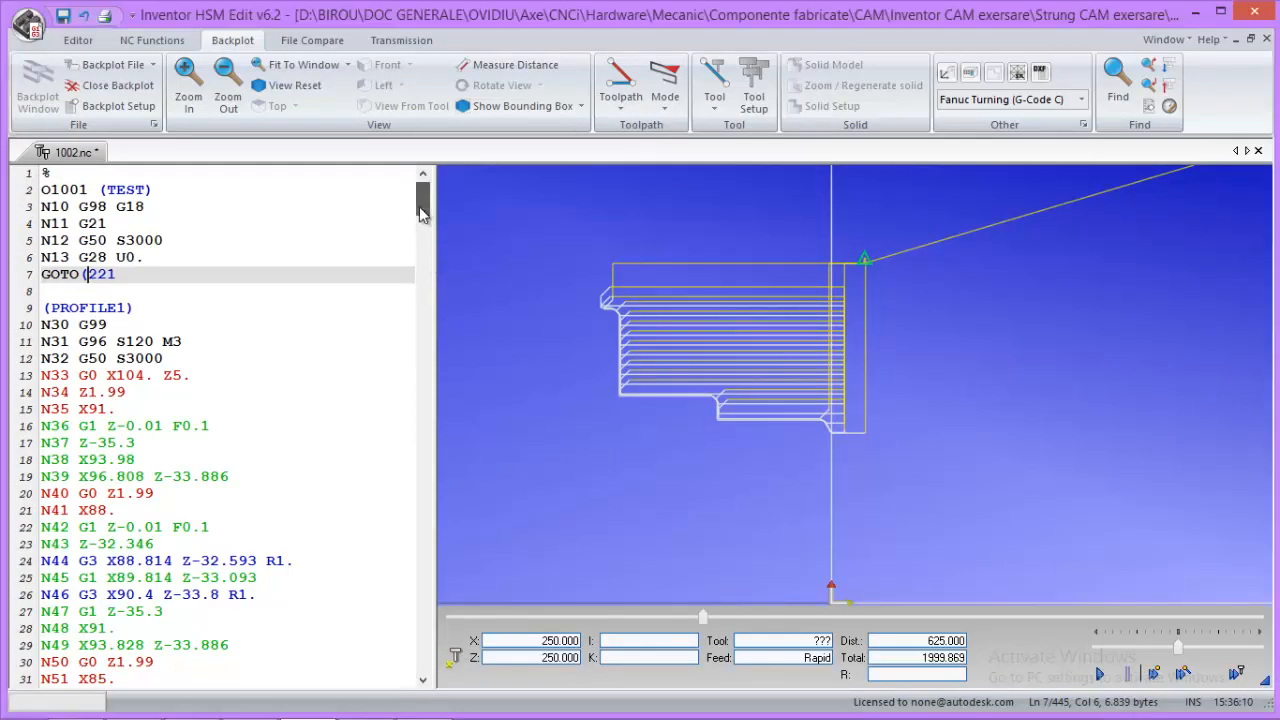
Correct the jump statement on line 7 to GOTO221 and review the G71 roughing cycle in the PROFILE1 block from N221 to N250
scroll(117, 280, down, 2)
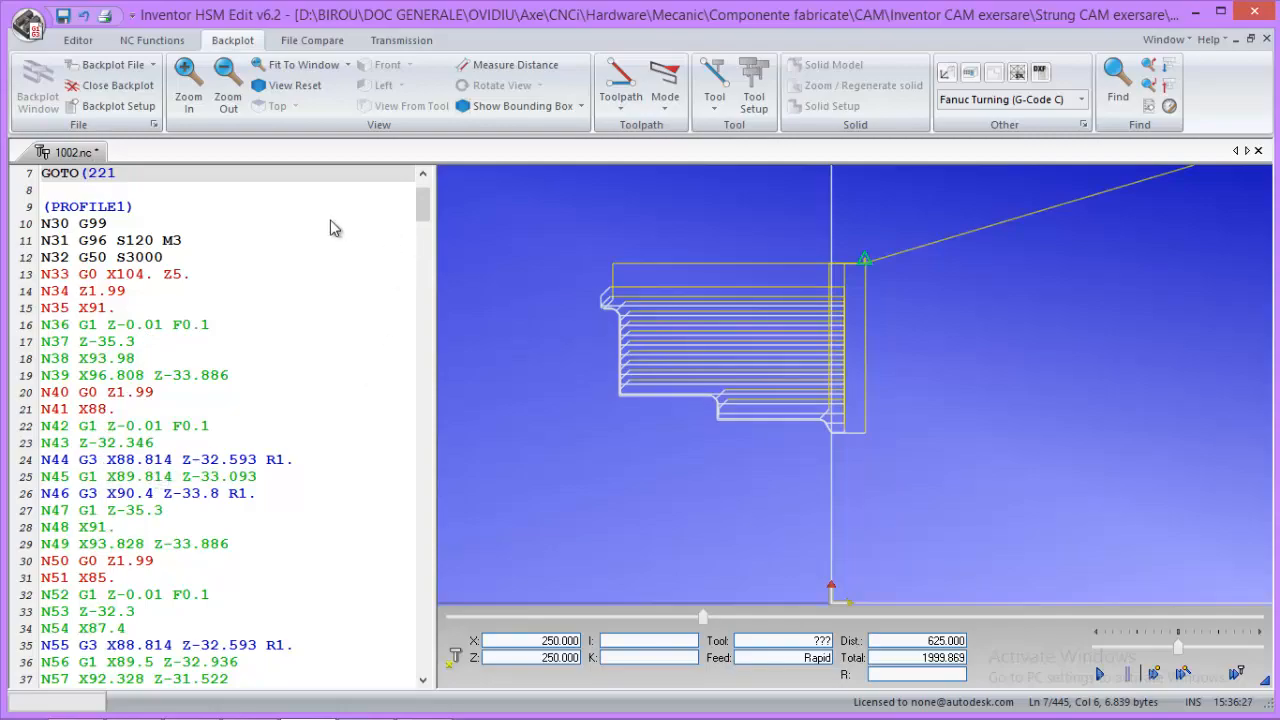
key(BackSpace)
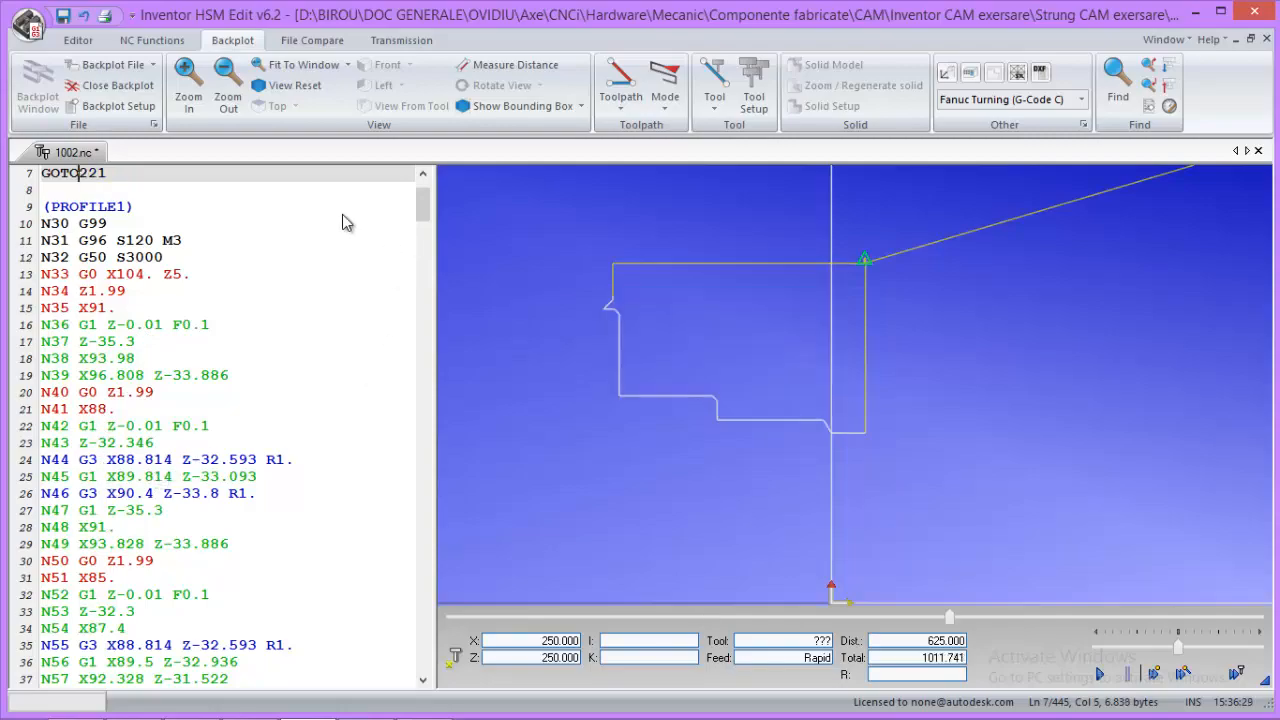
drag(422, 211, 407, 276)
drag(405, 298, 405, 335)
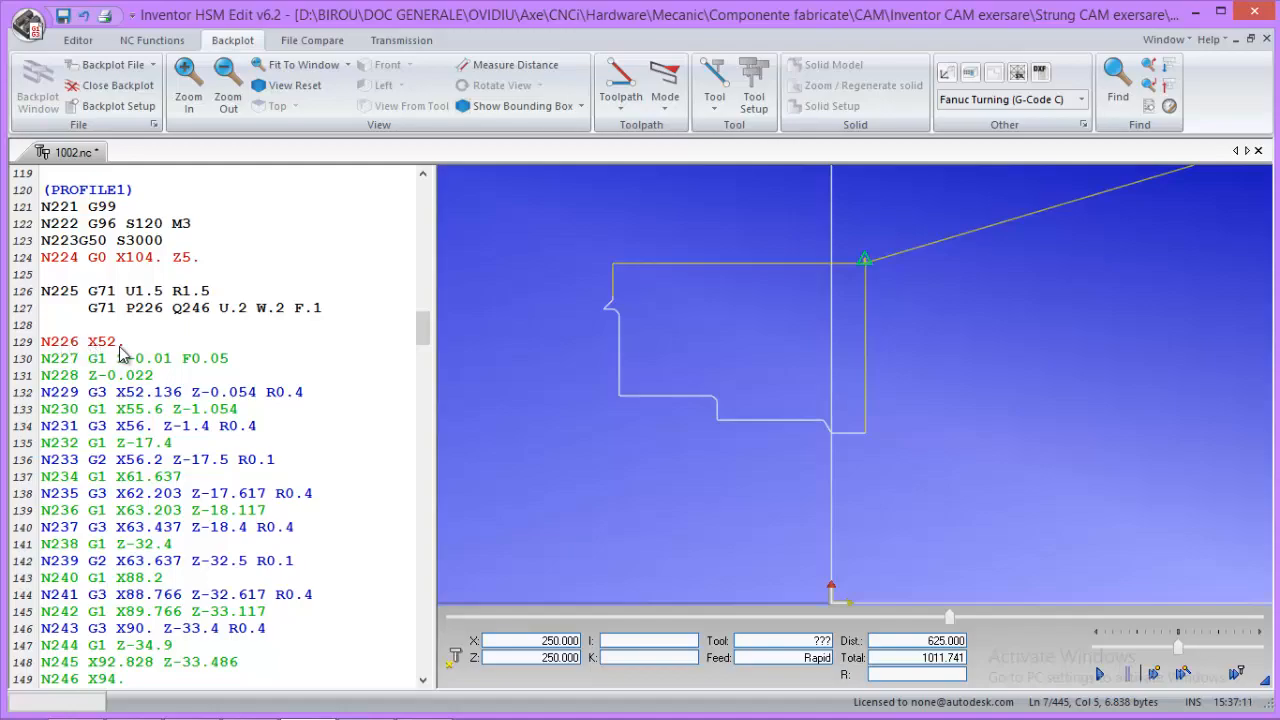
scroll(416, 339, down, 5)
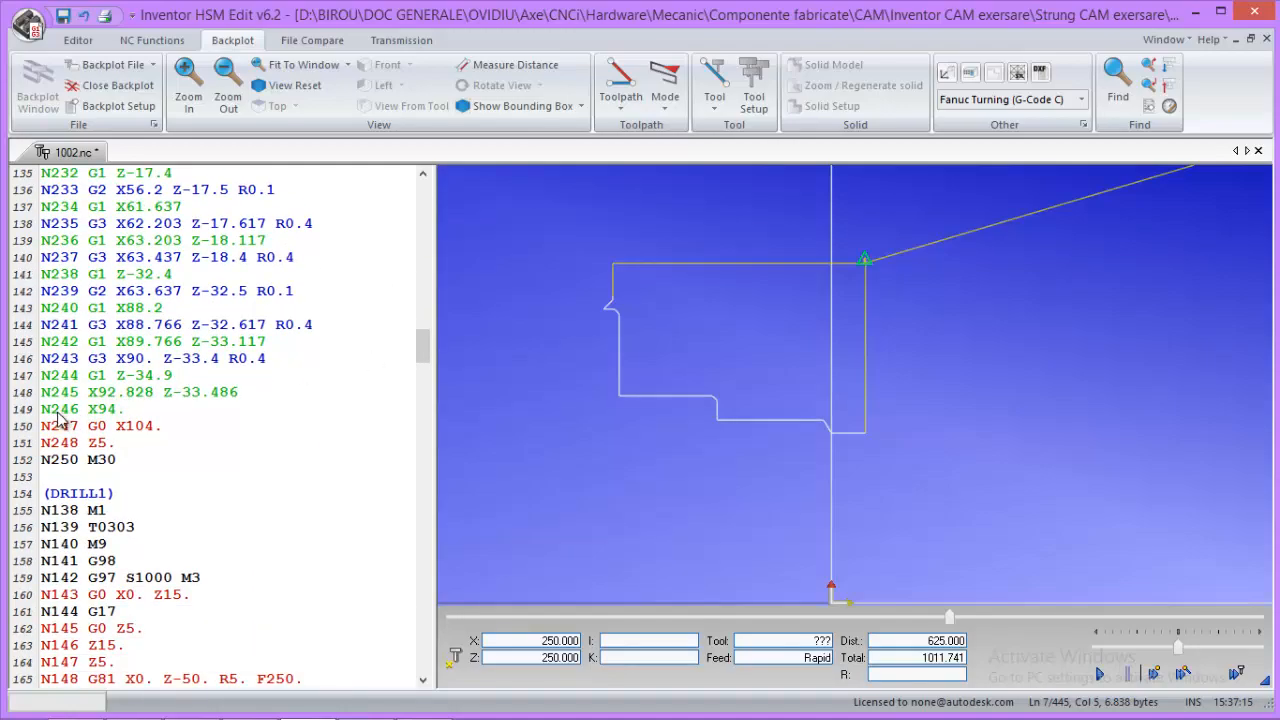
scroll(415, 345, up, 4)
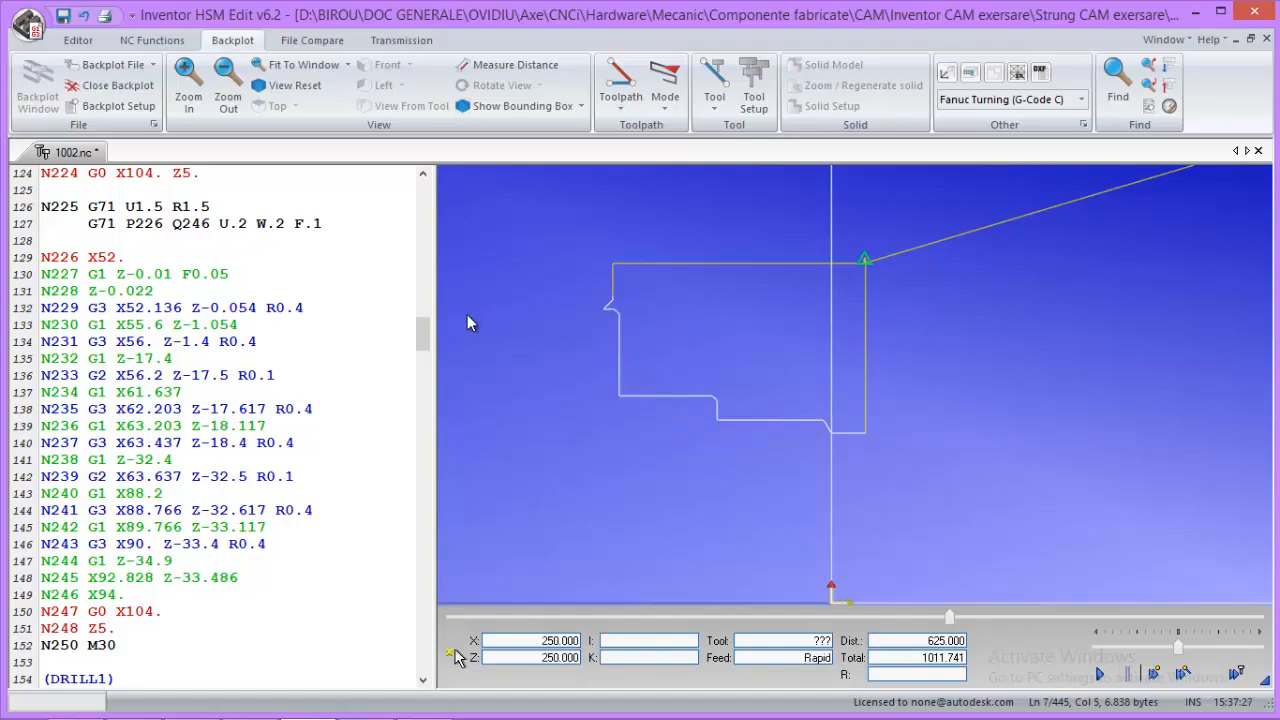
drag(421, 345, 421, 336)
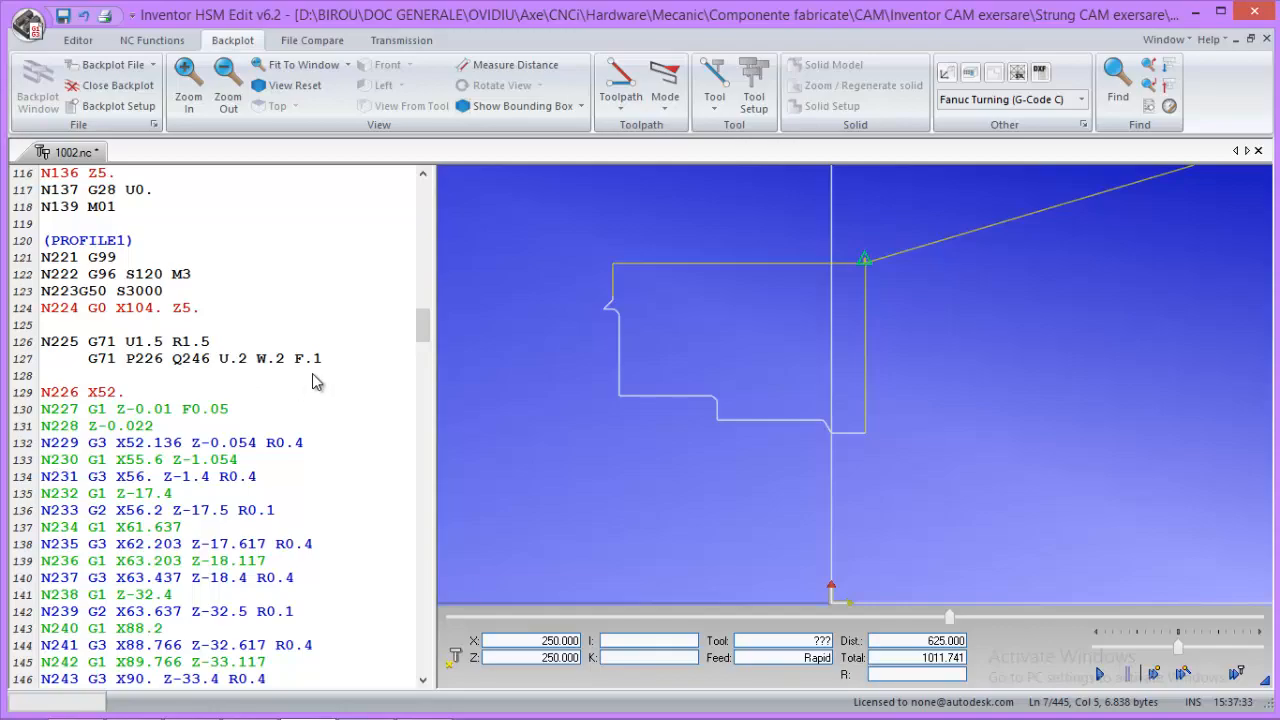
drag(421, 335, 421, 343)
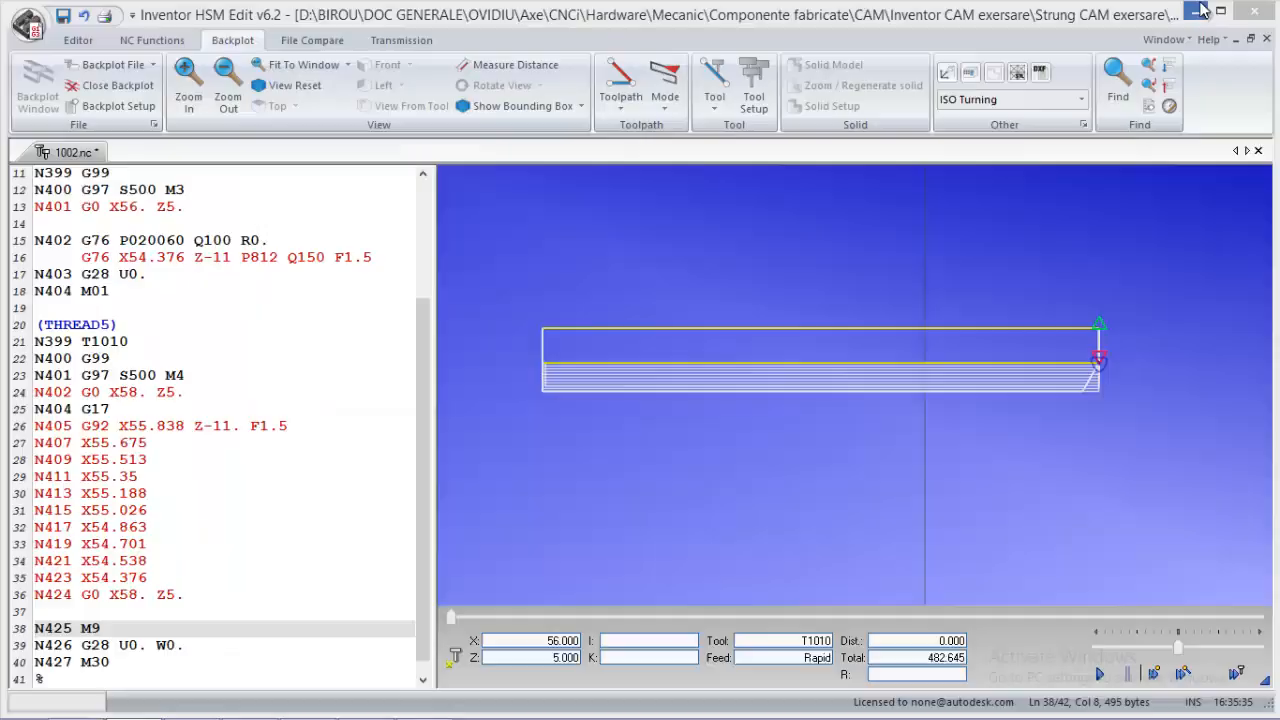
Add the missing decimal point after Z-11 in the G76 threading cycle and replace M01 on line N404 with M30
click(1197, 10)
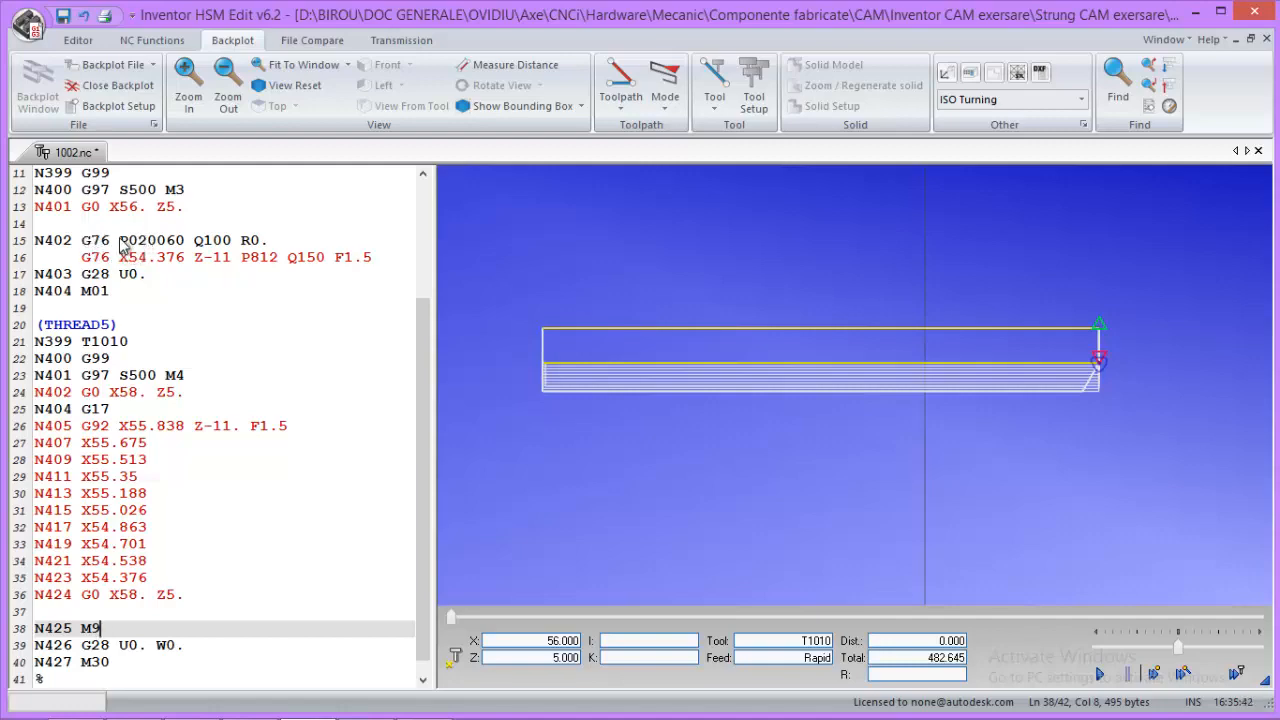
click(172, 245)
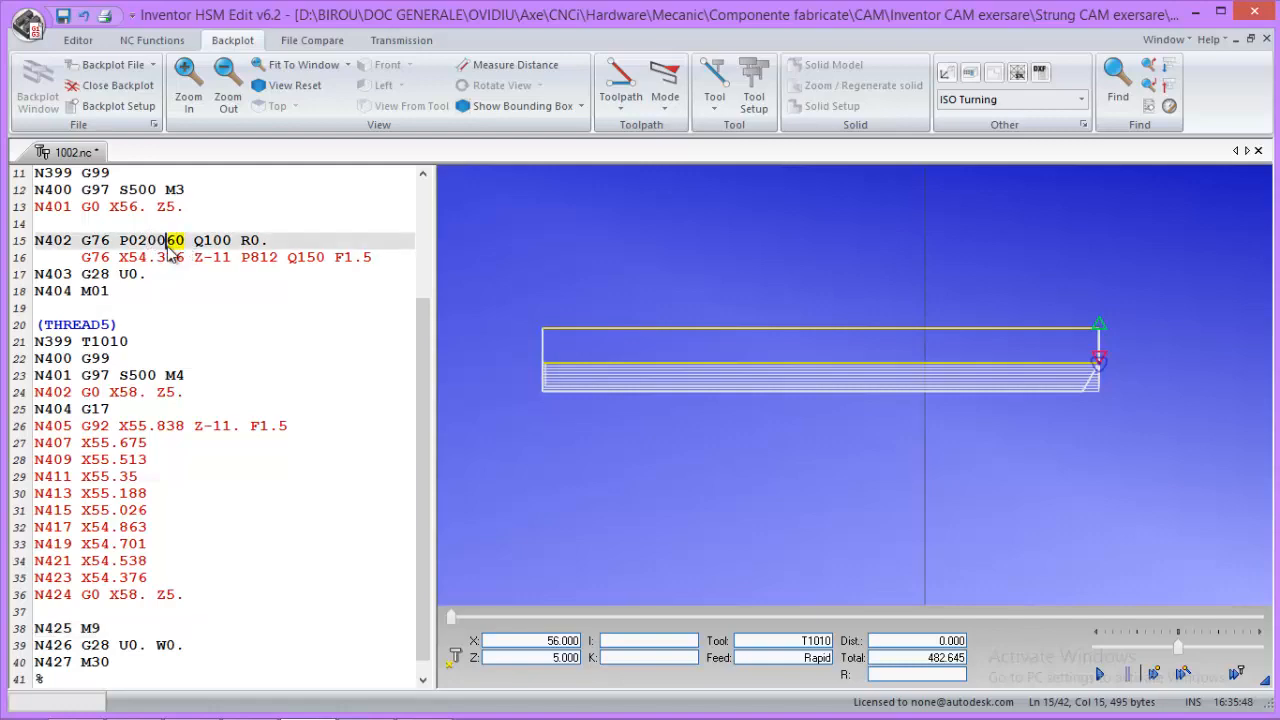
text(50)
click(170, 245)
click(231, 263)
text(.)
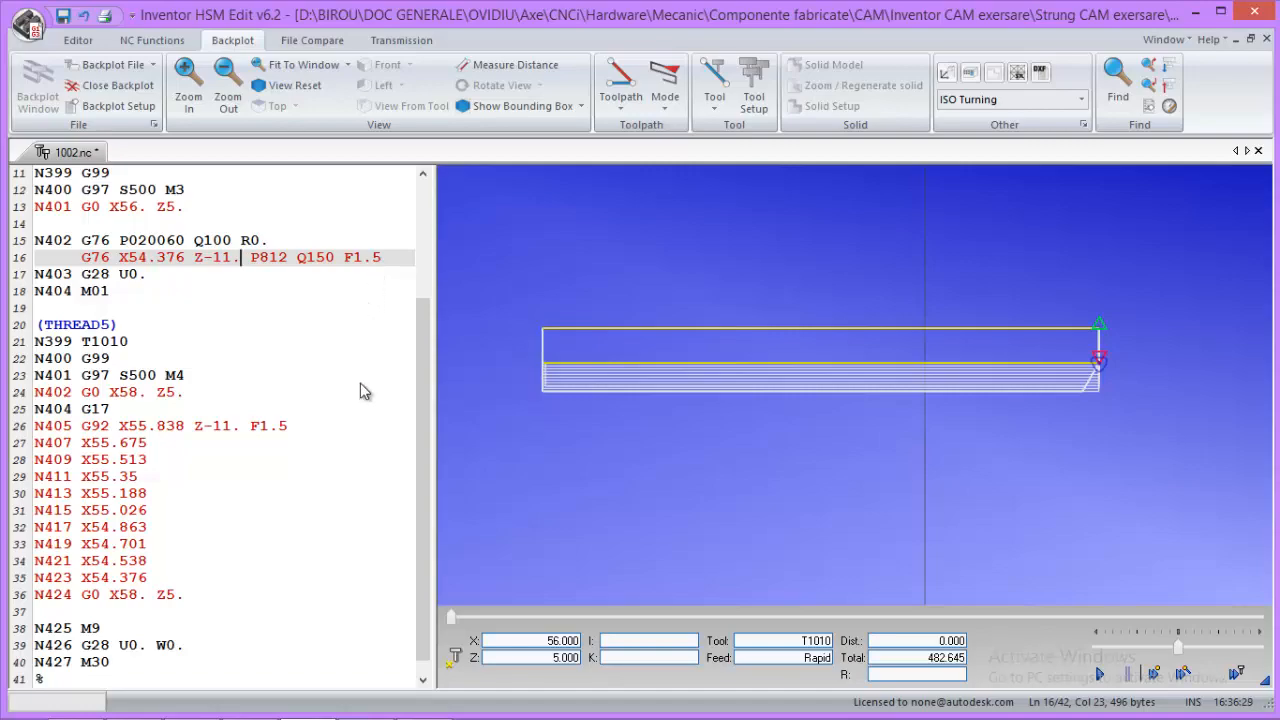
drag(106, 297, 89, 297)
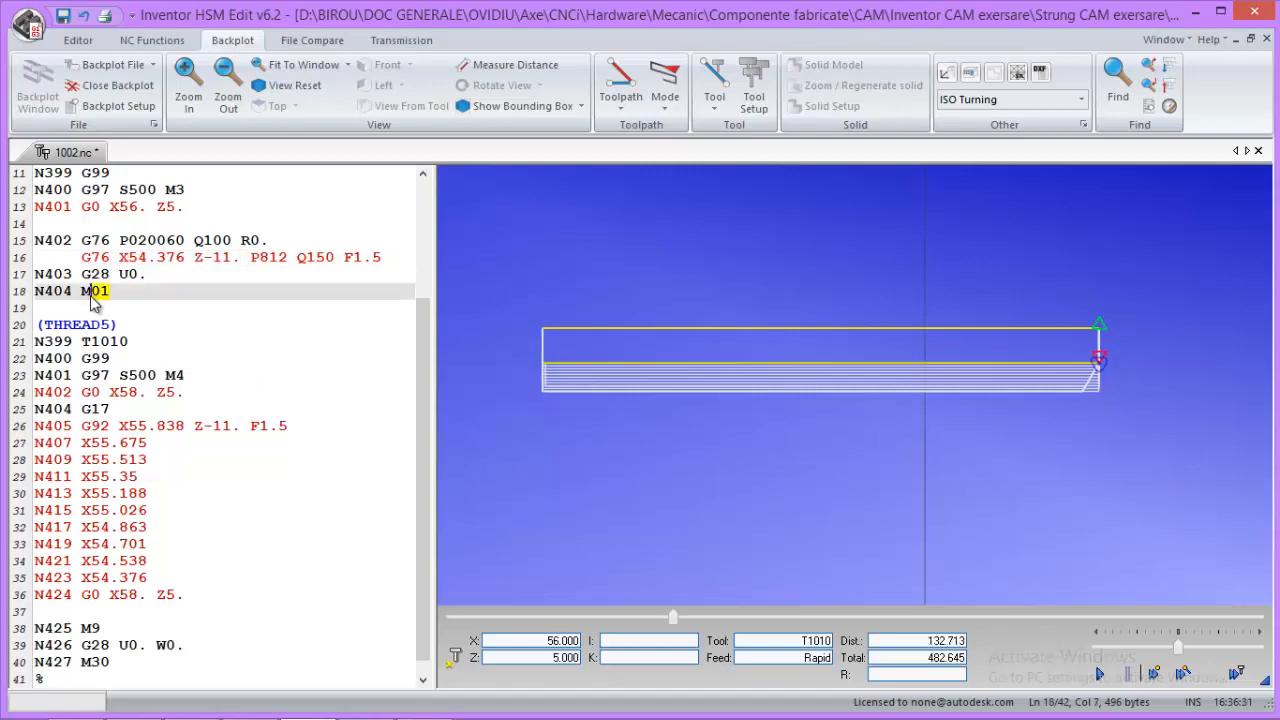
text(30)
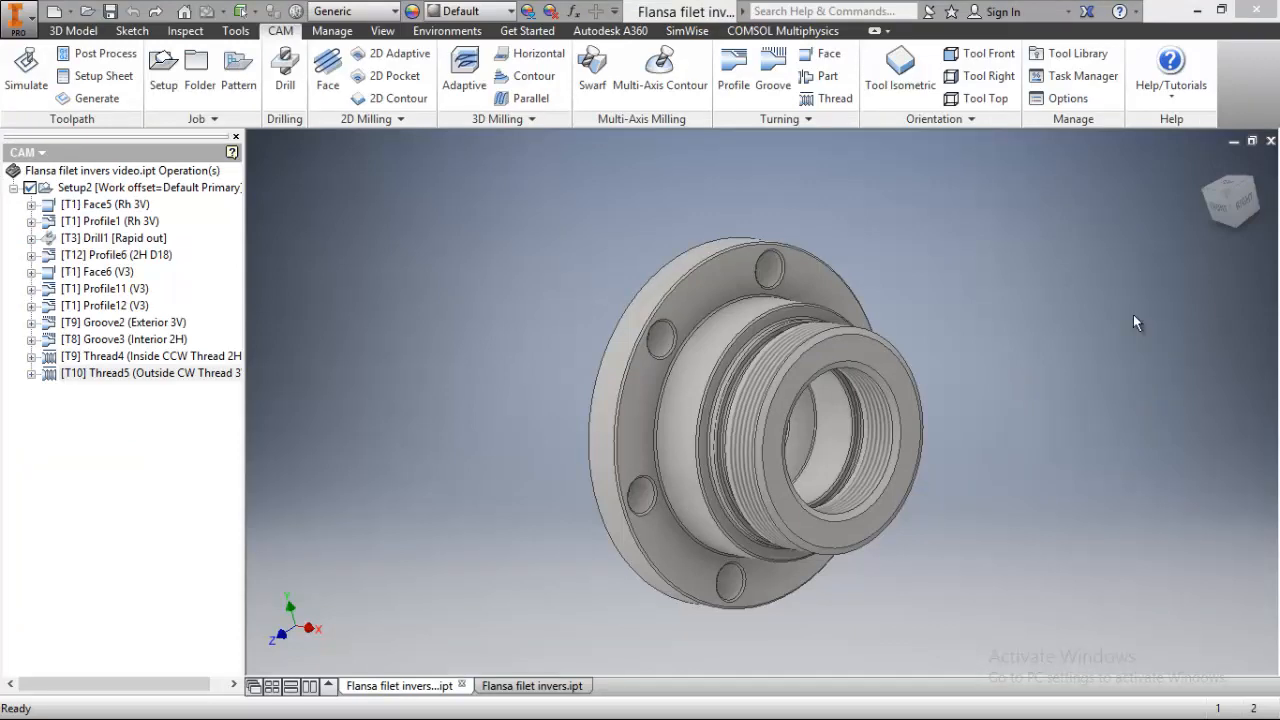
In Inventor, start a Drill operation with the #2 Ø9 mm drill and pick the uppermost bolt hole in the flange
click(1261, 370)
drag(883, 445, 787, 262)
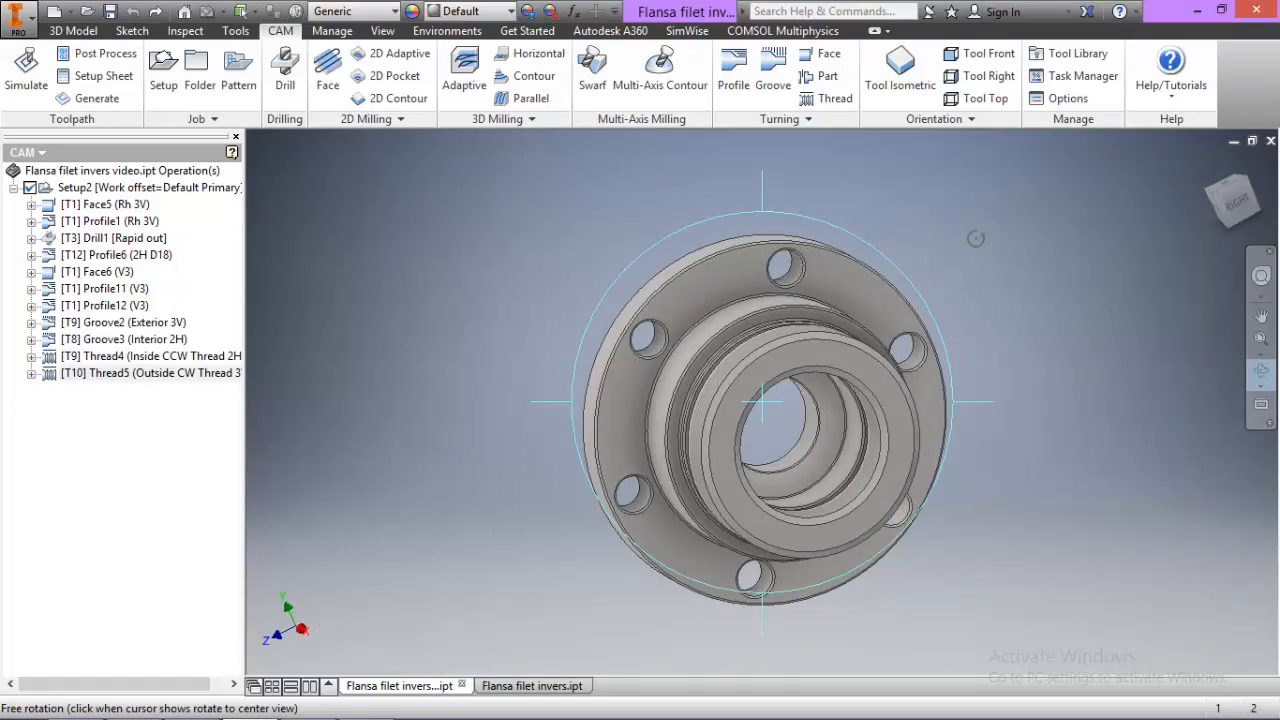
key(Escape)
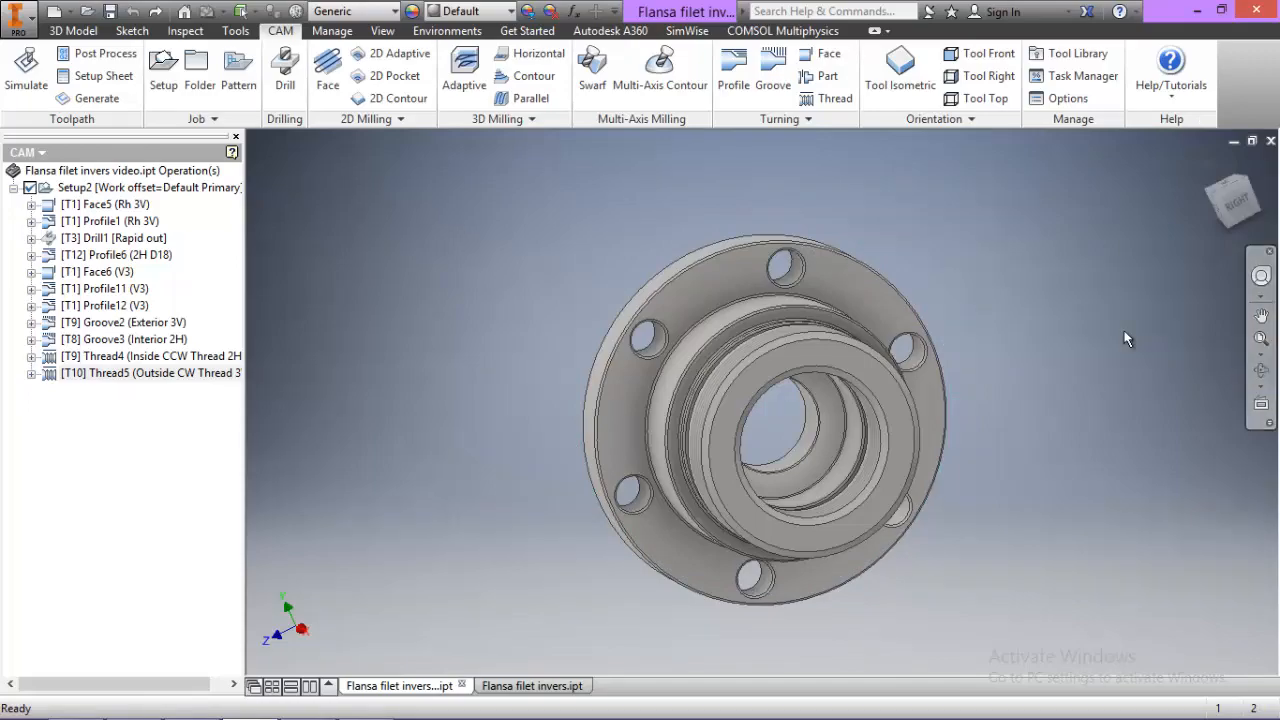
click(285, 70)
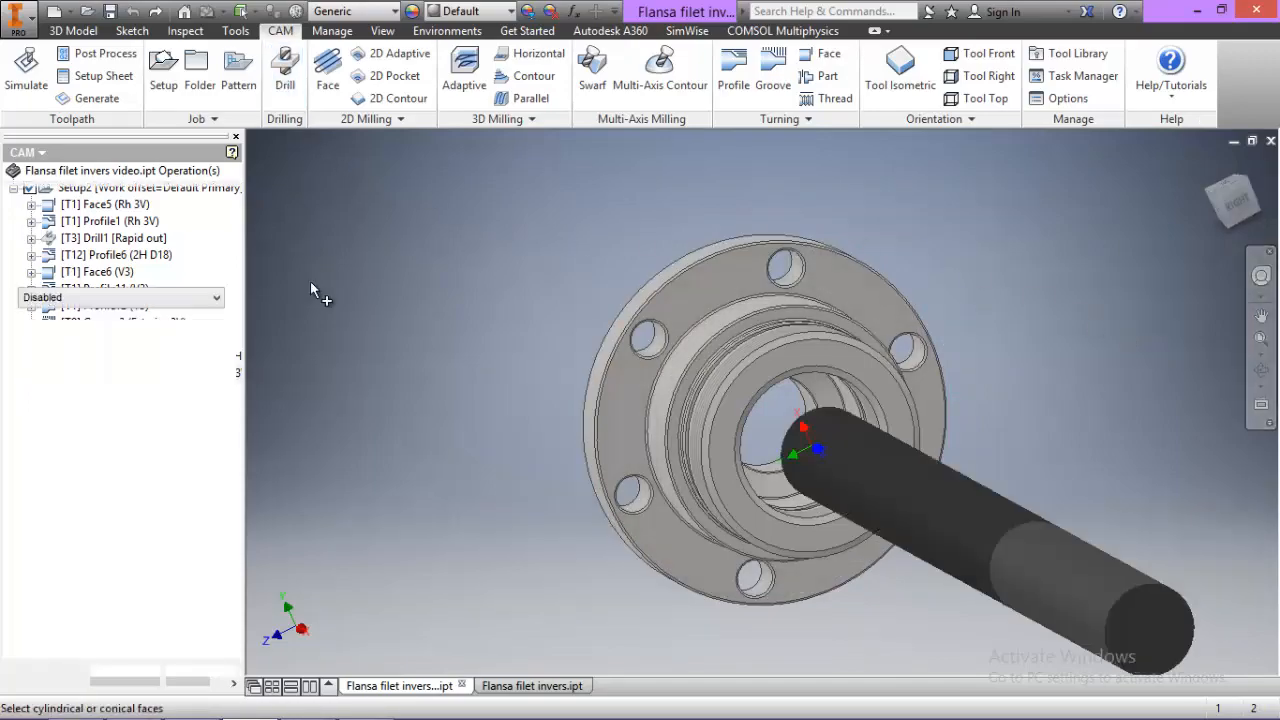
click(133, 255)
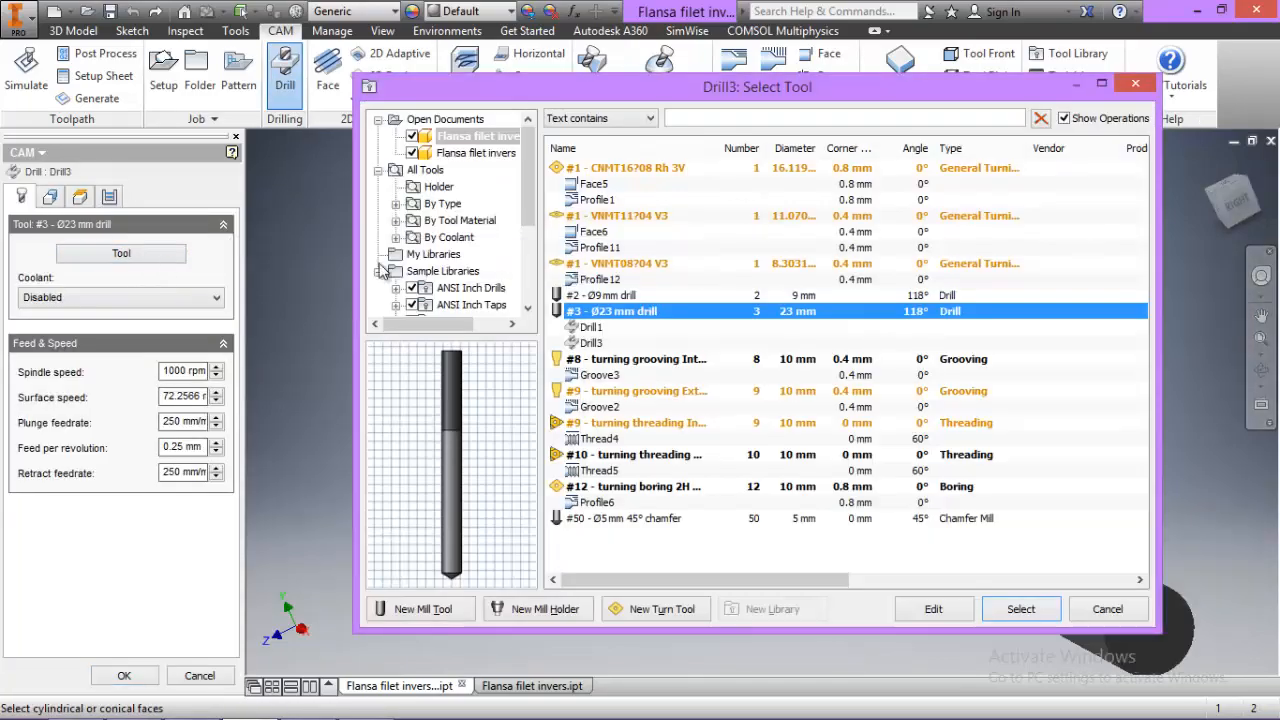
click(610, 295)
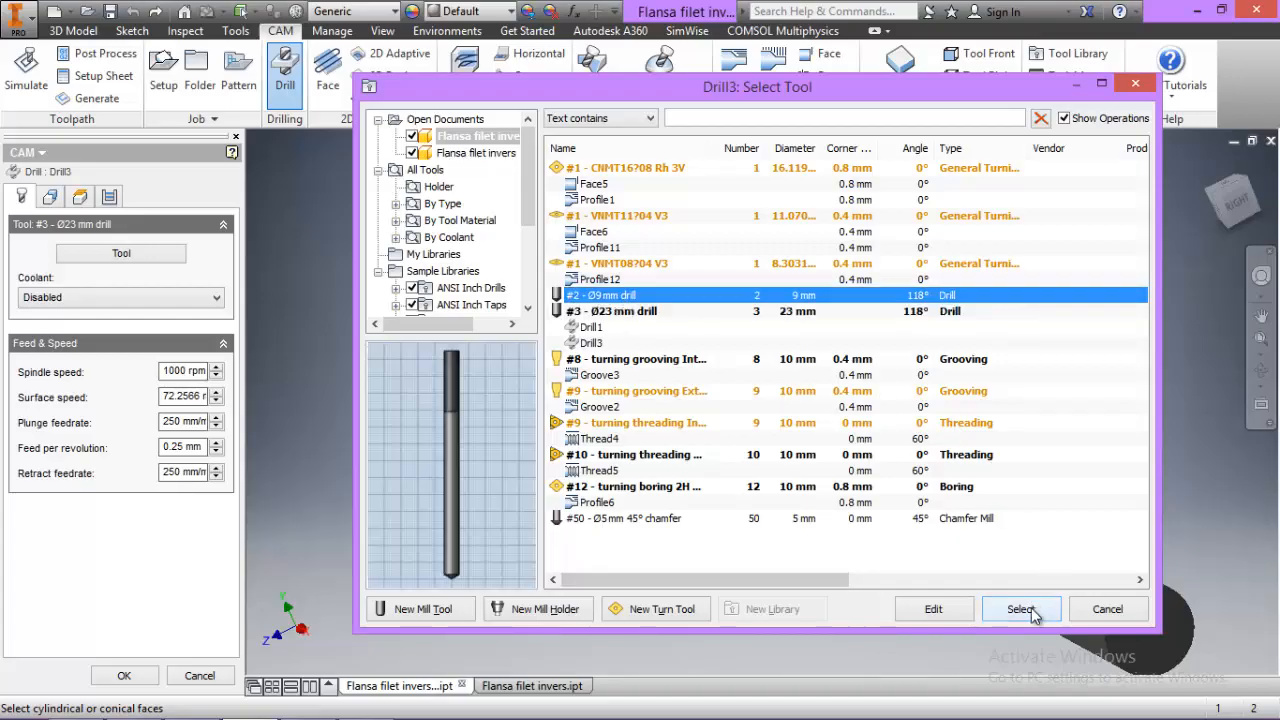
click(1005, 609)
click(50, 197)
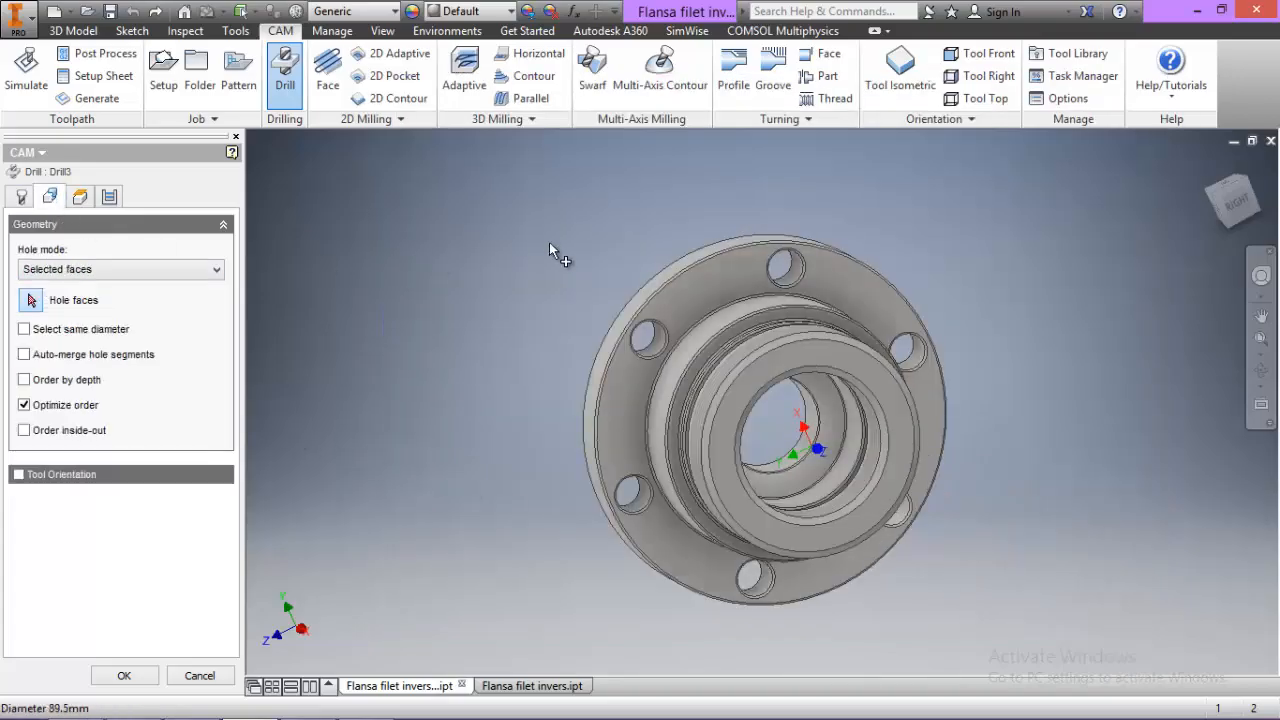
click(790, 267)
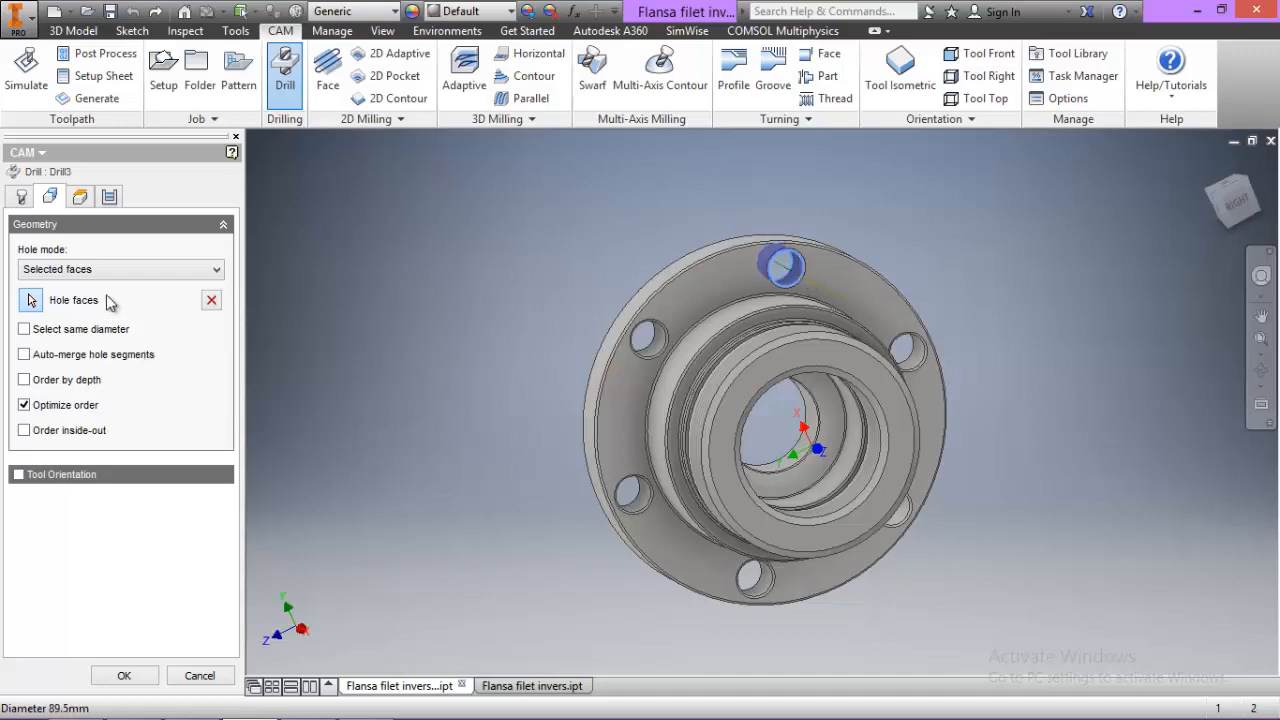
Set the drilling top height to Selection, using the flange's annular face around the bolt holes as the reference
click(80, 197)
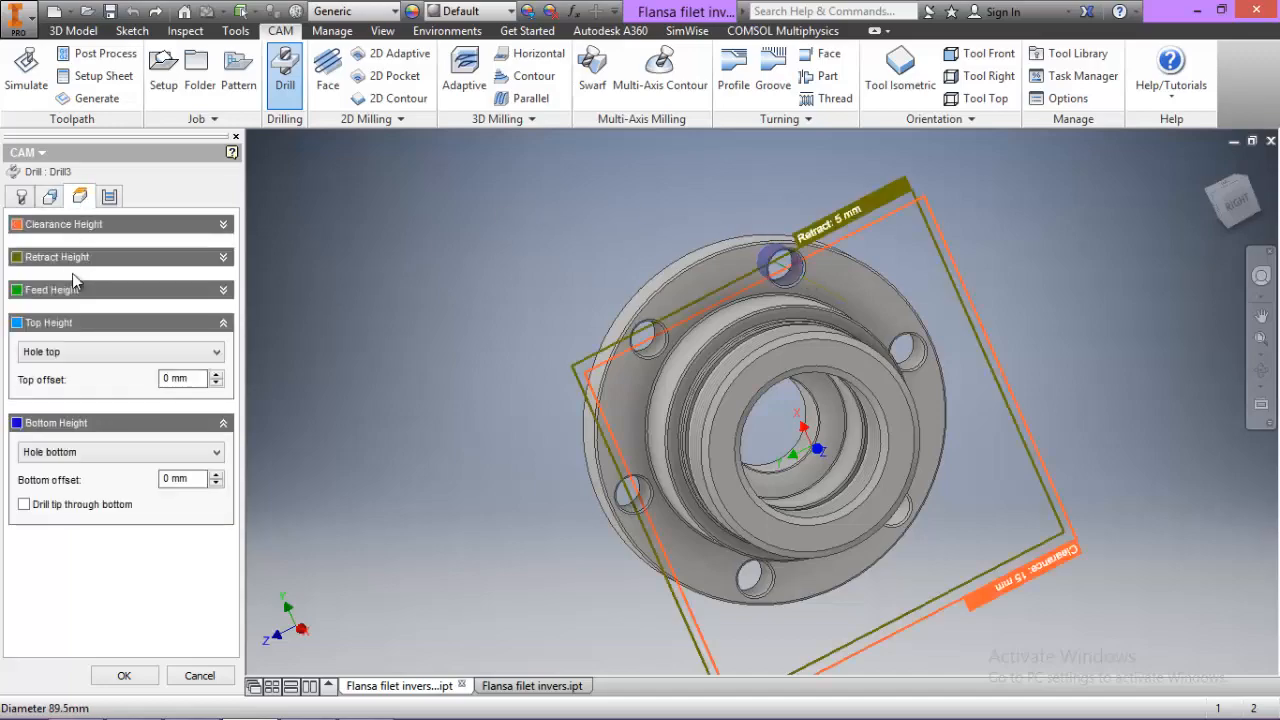
click(88, 356)
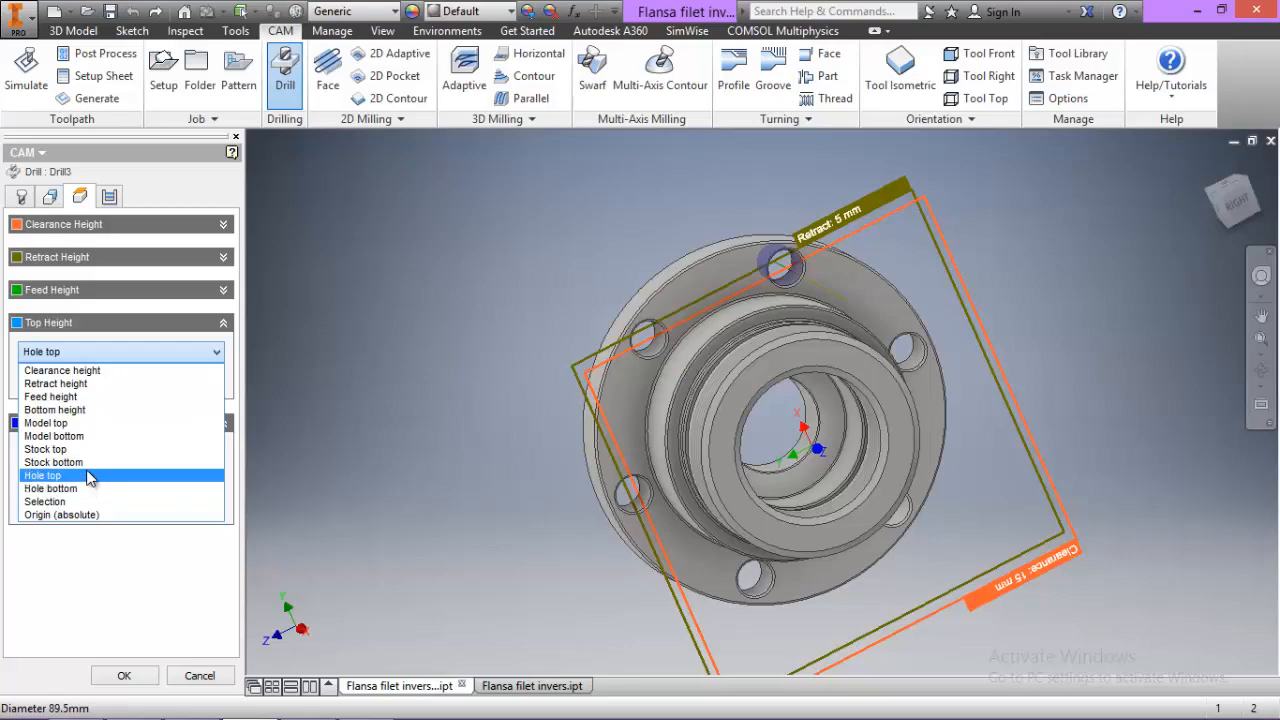
click(80, 501)
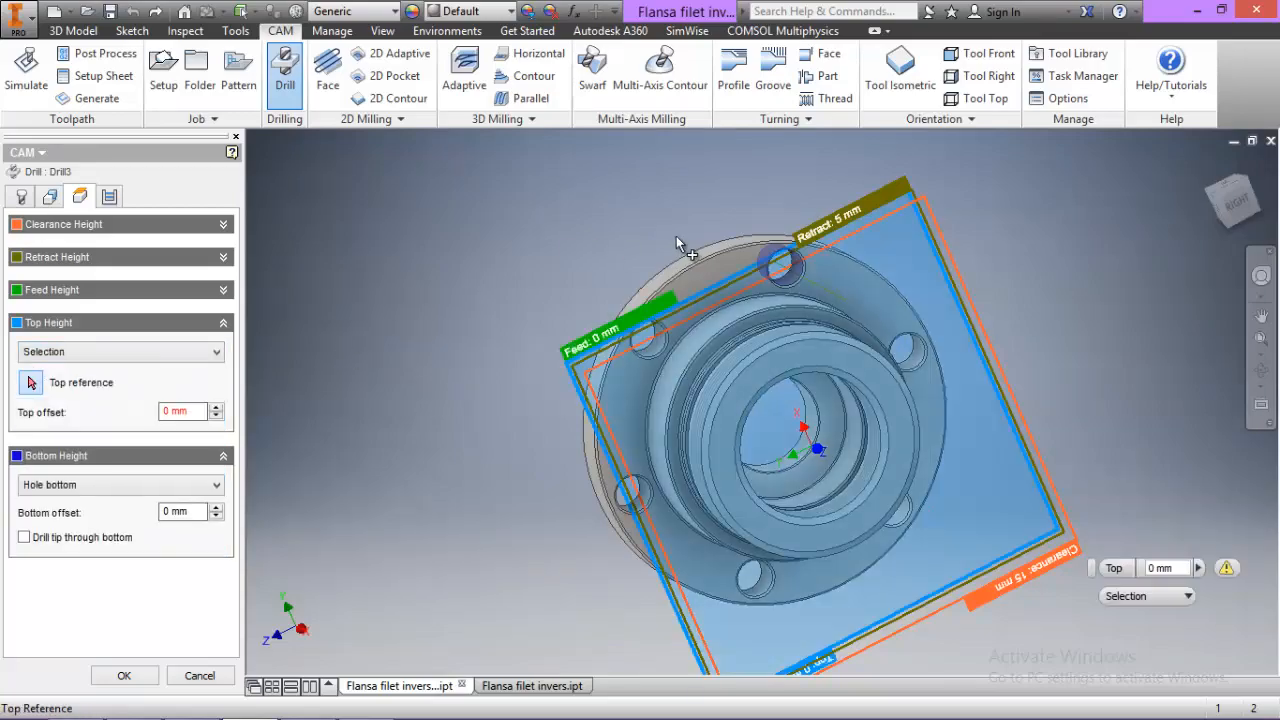
click(716, 264)
click(1261, 370)
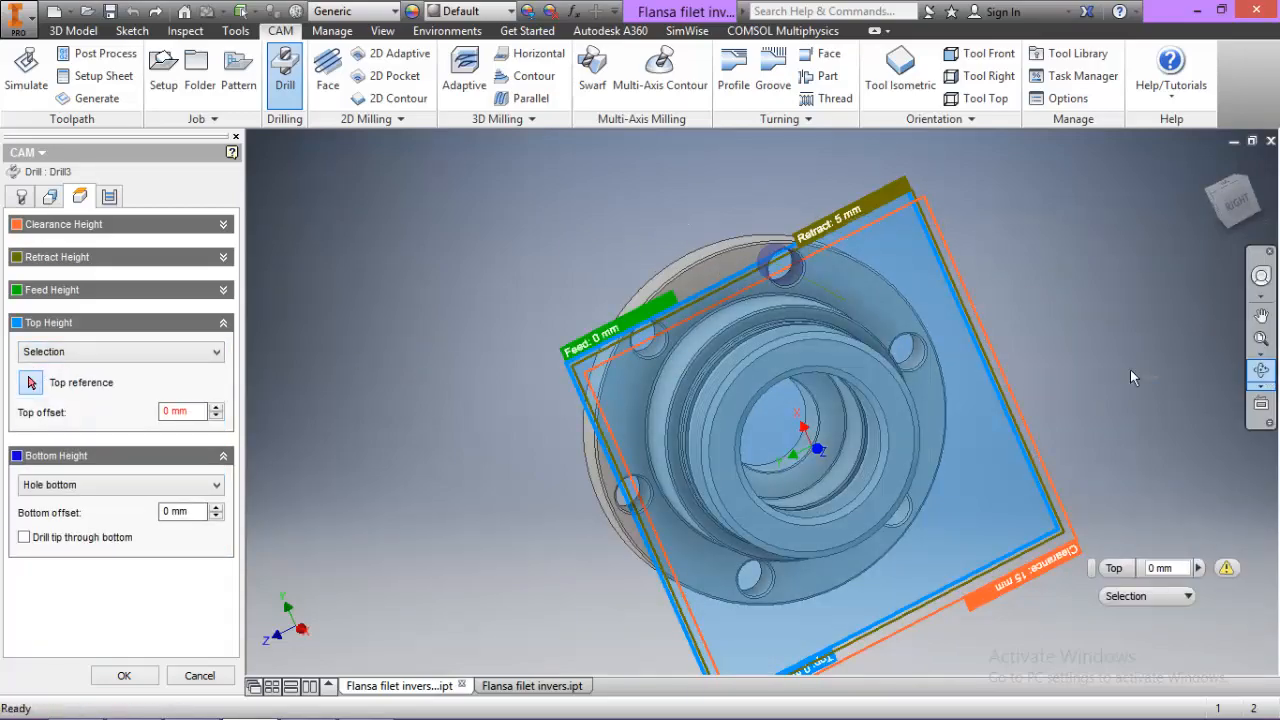
drag(968, 383, 1277, 397)
key(Escape)
click(716, 287)
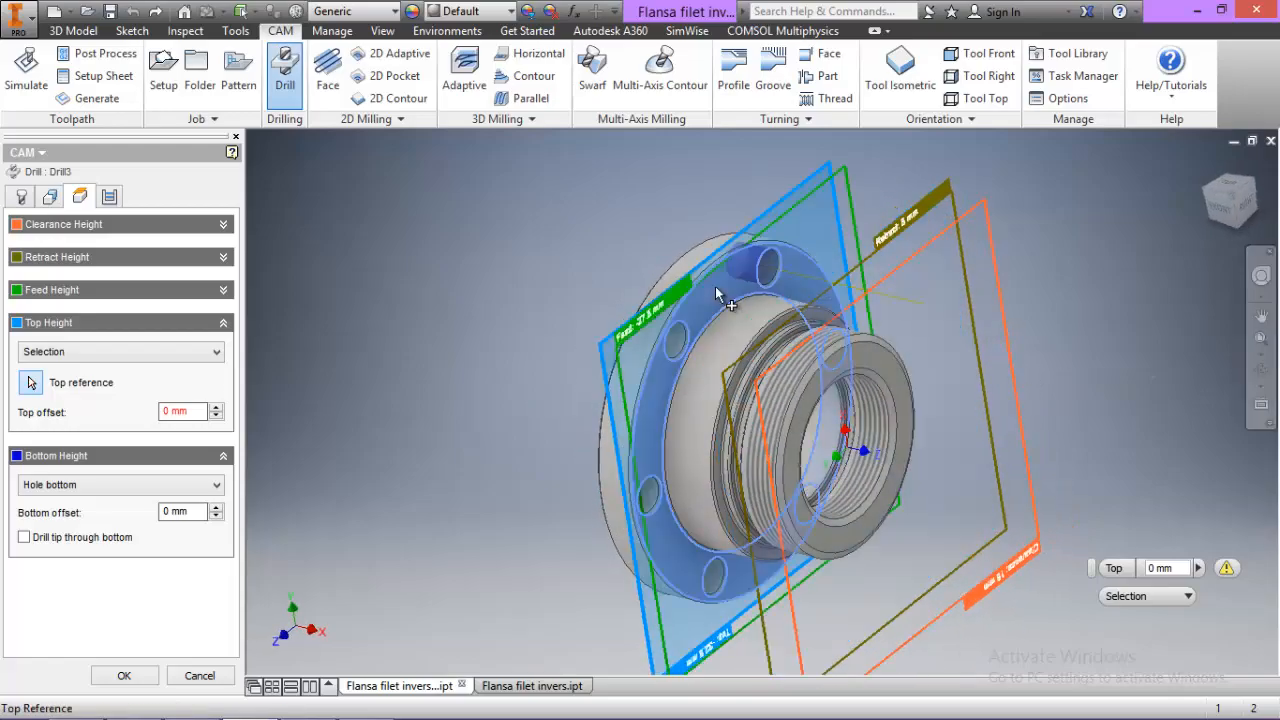
Set the drilling bottom offset to -3 mm and look over the cycle type and the tool's feed and speed settings
double_click(168, 513)
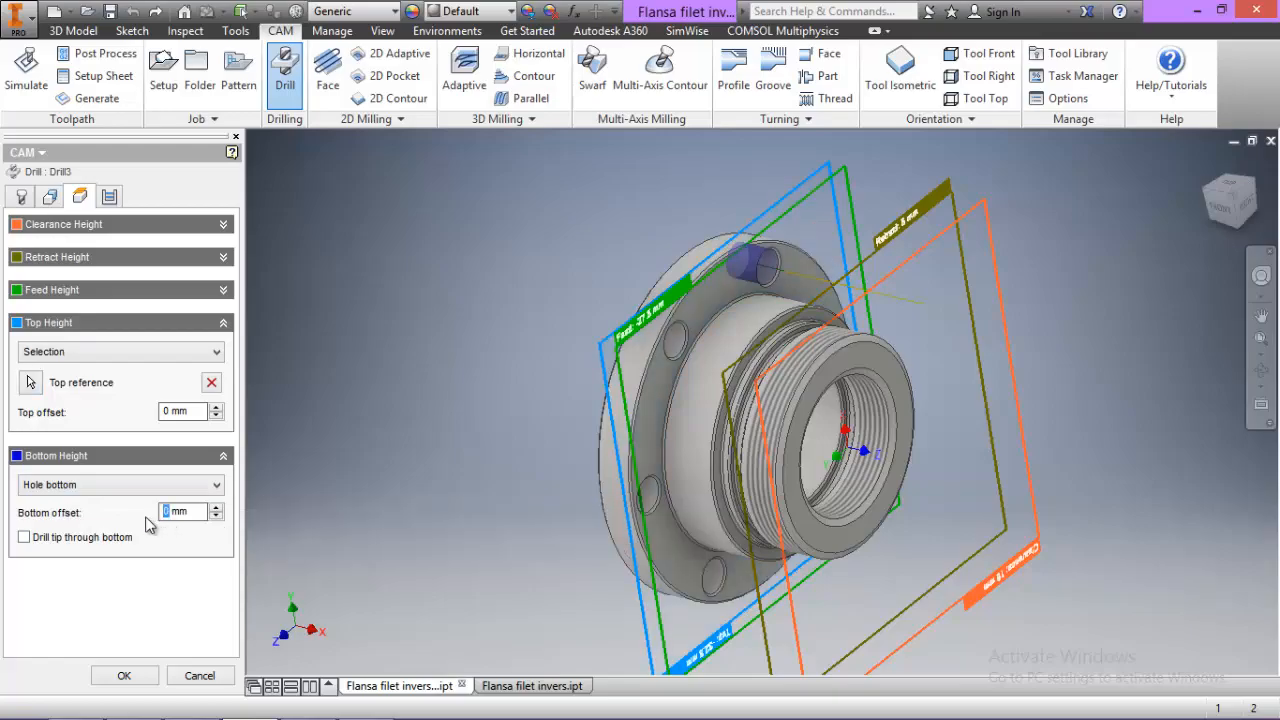
text(-3)
click(110, 196)
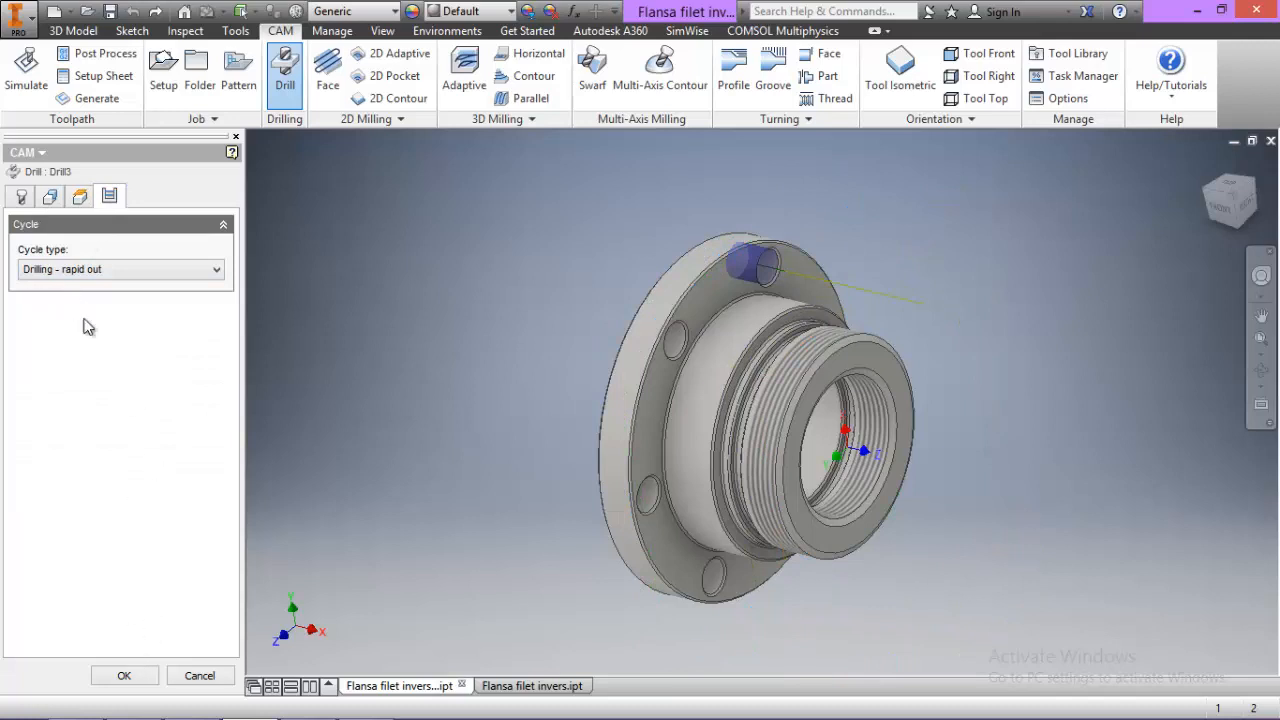
click(22, 198)
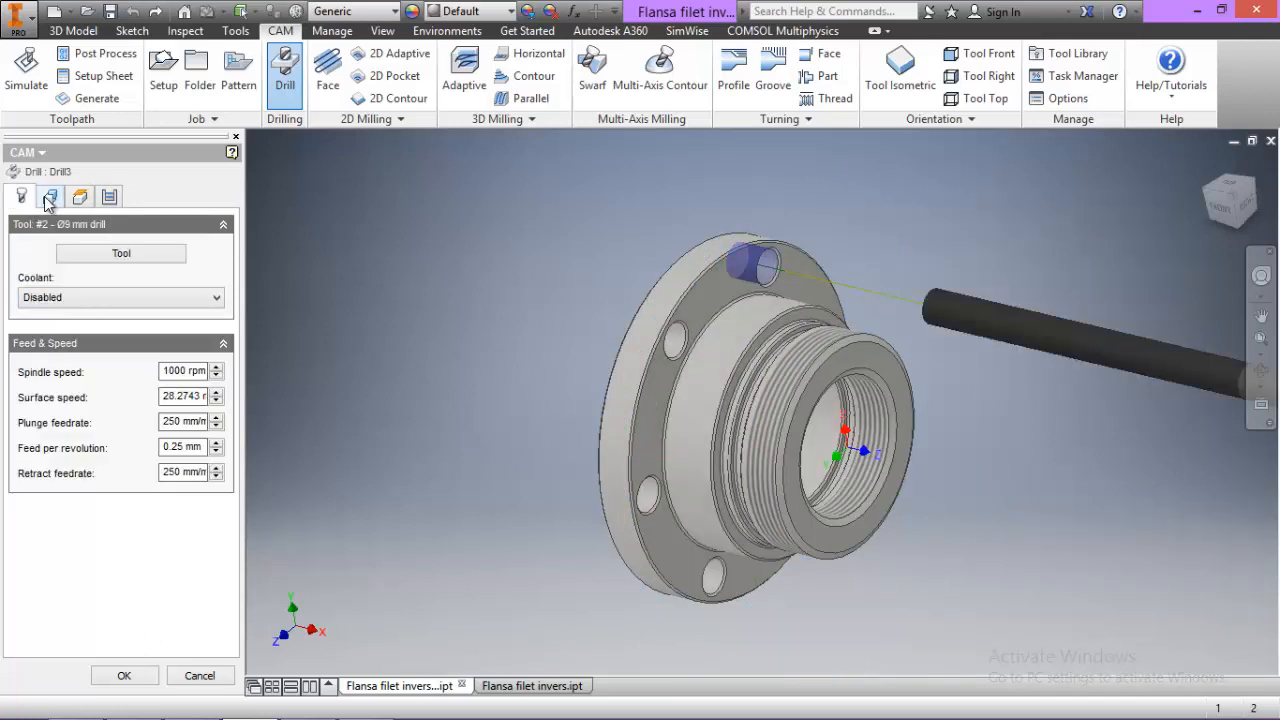
Review the drill operation's geometry, heights and cycle settings and accept the operation
click(52, 204)
click(84, 204)
click(110, 196)
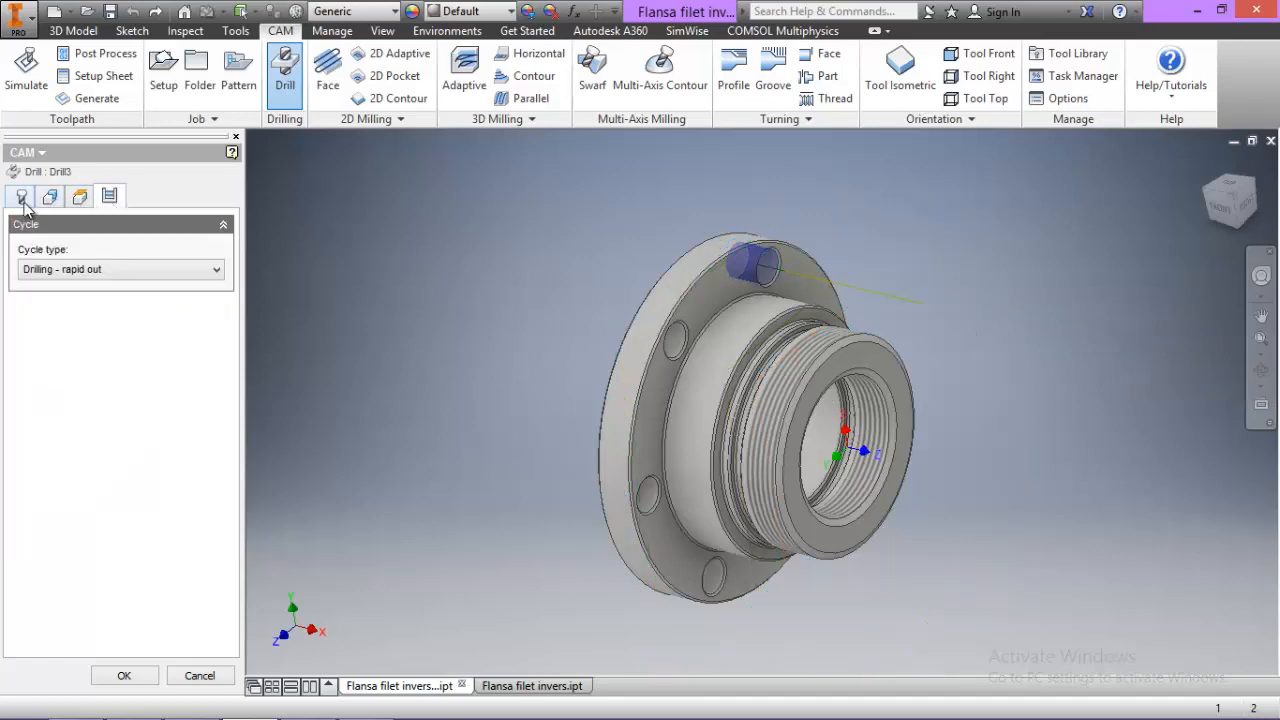
click(22, 197)
click(122, 676)
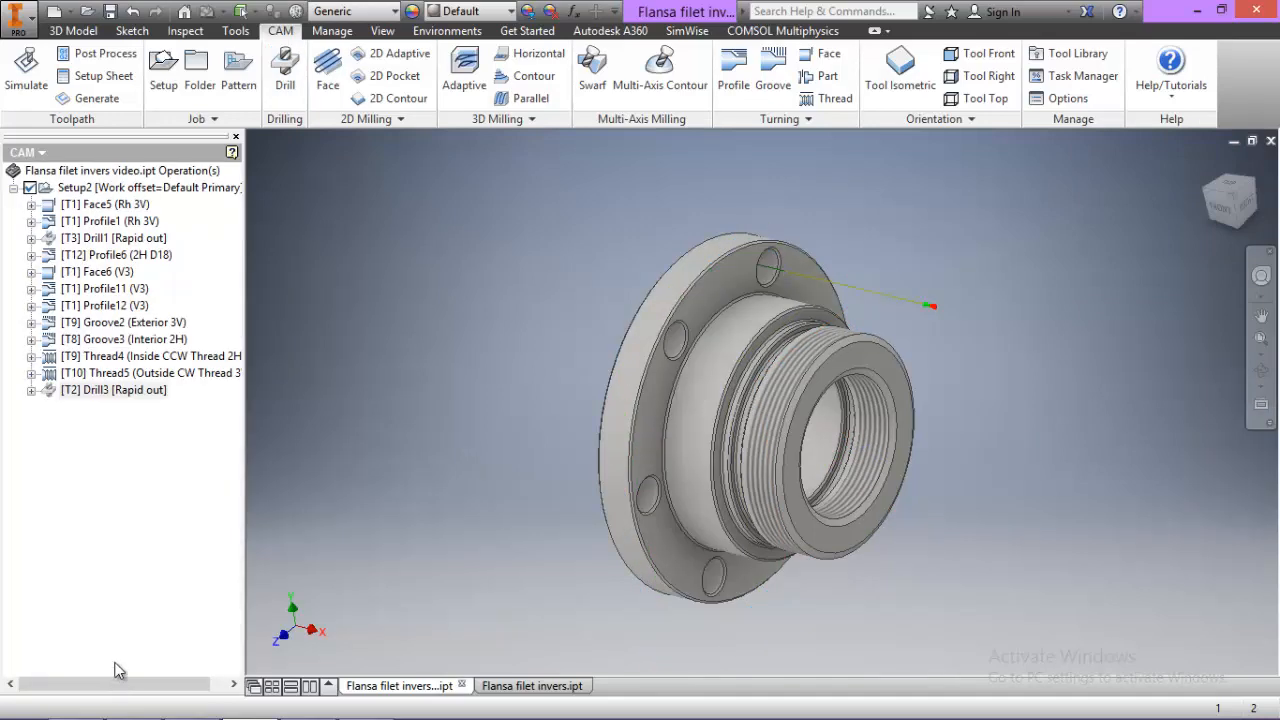
Create a circular pattern of the bolt-hole drilling around the flange axis with 6 equally spaced instances over 360 degrees, keeping the preserved order
click(247, 88)
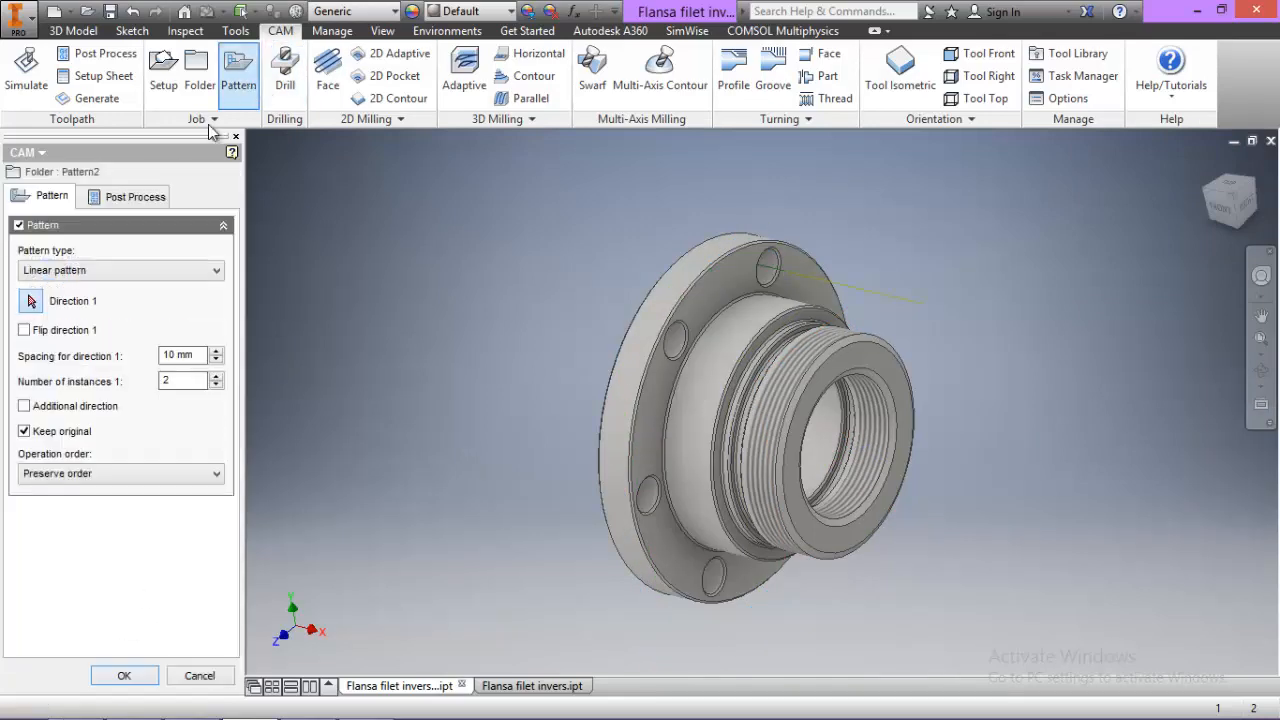
click(92, 270)
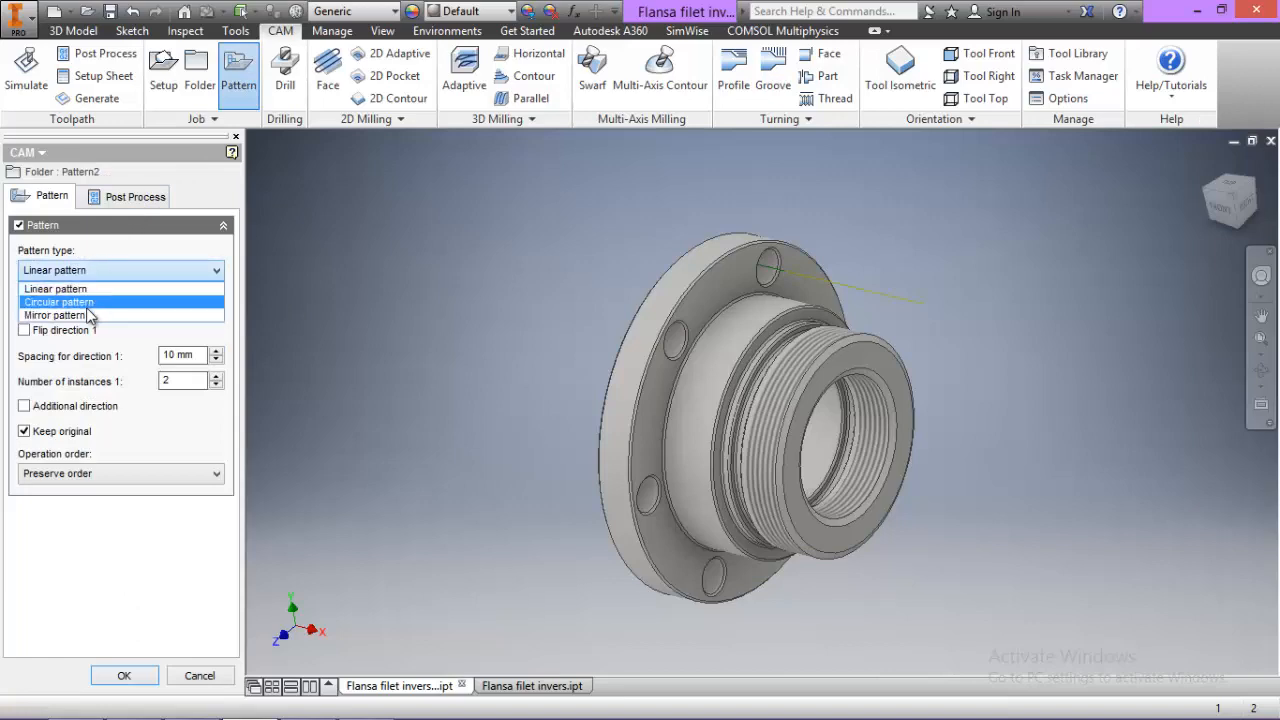
click(100, 299)
click(723, 305)
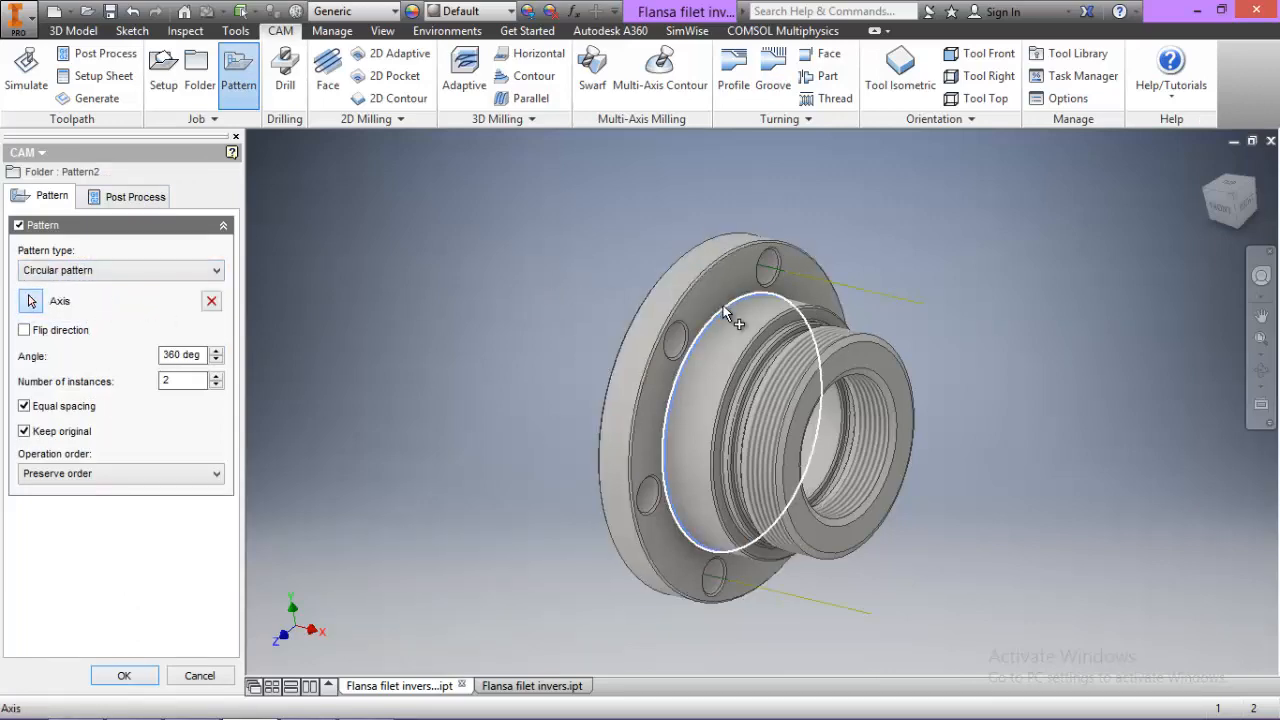
drag(175, 381, 146, 382)
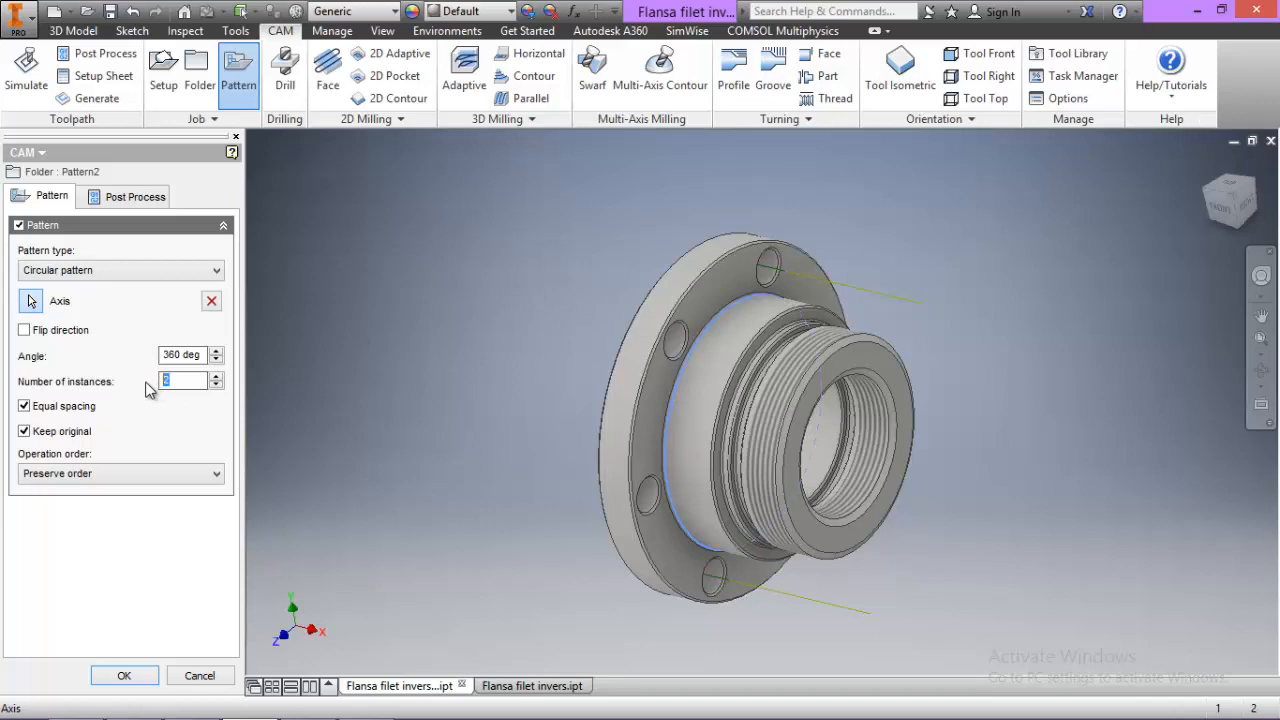
text(6)
click(125, 477)
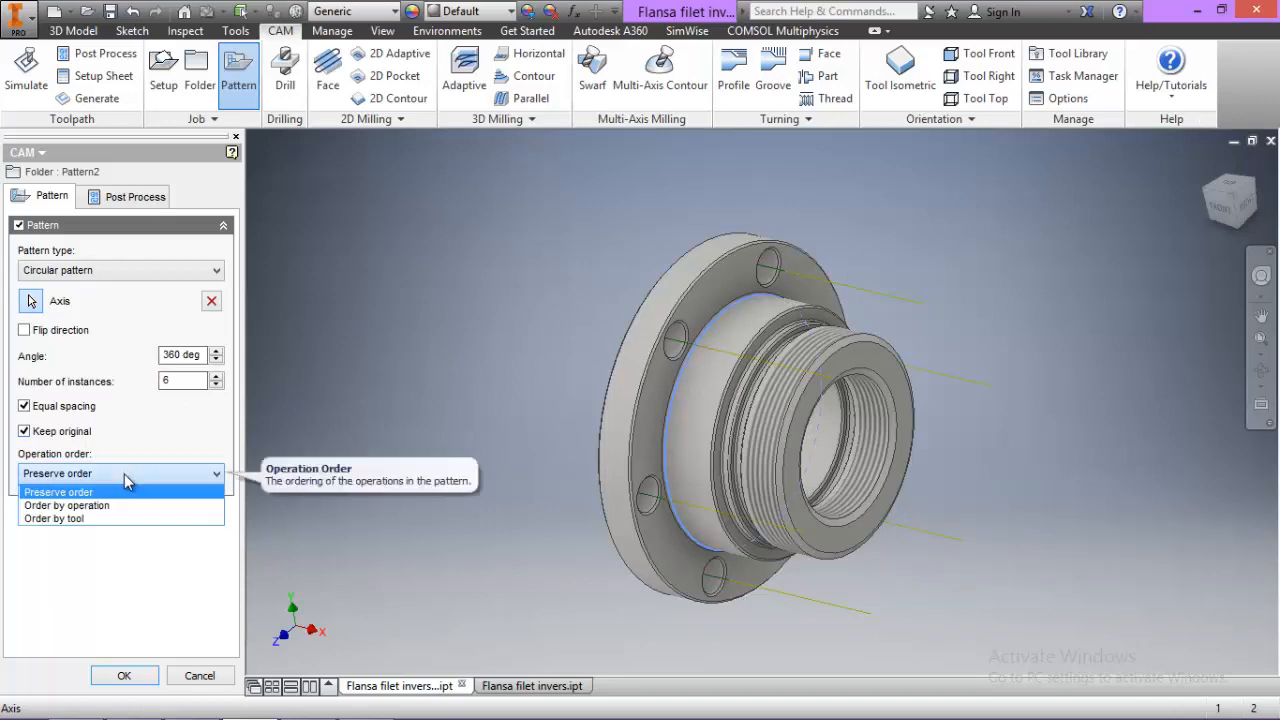
click(125, 477)
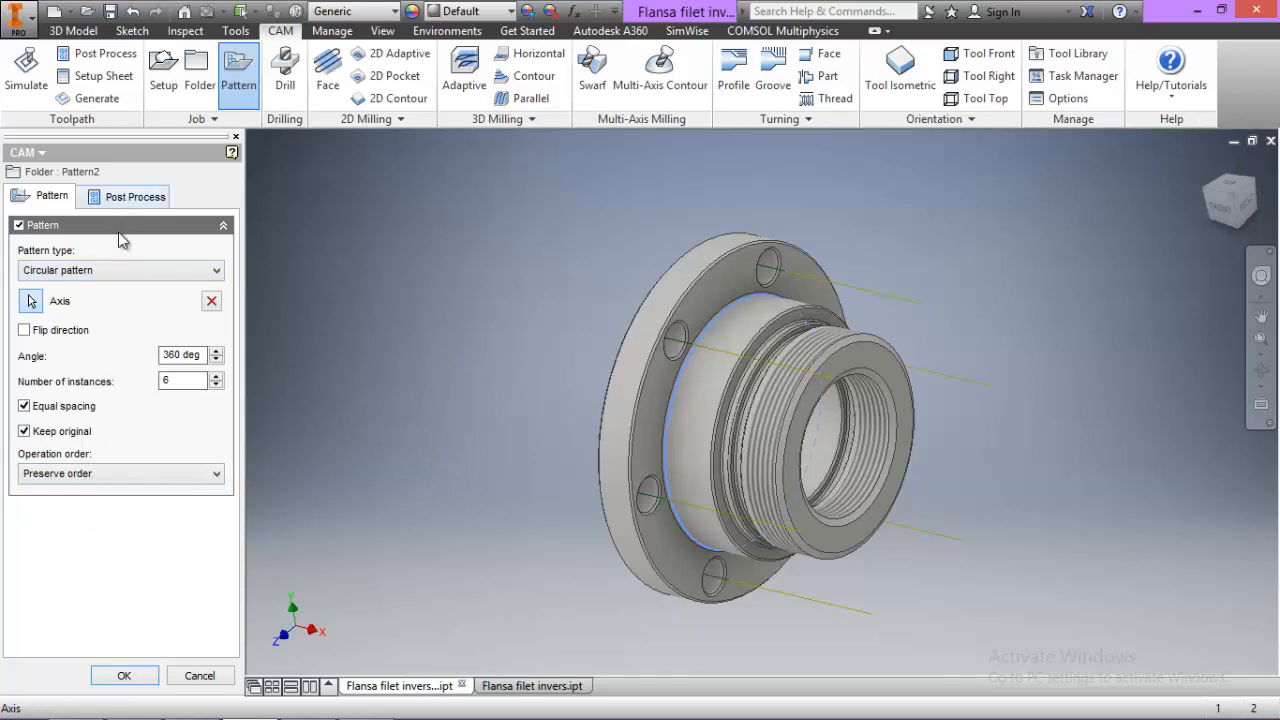
click(124, 675)
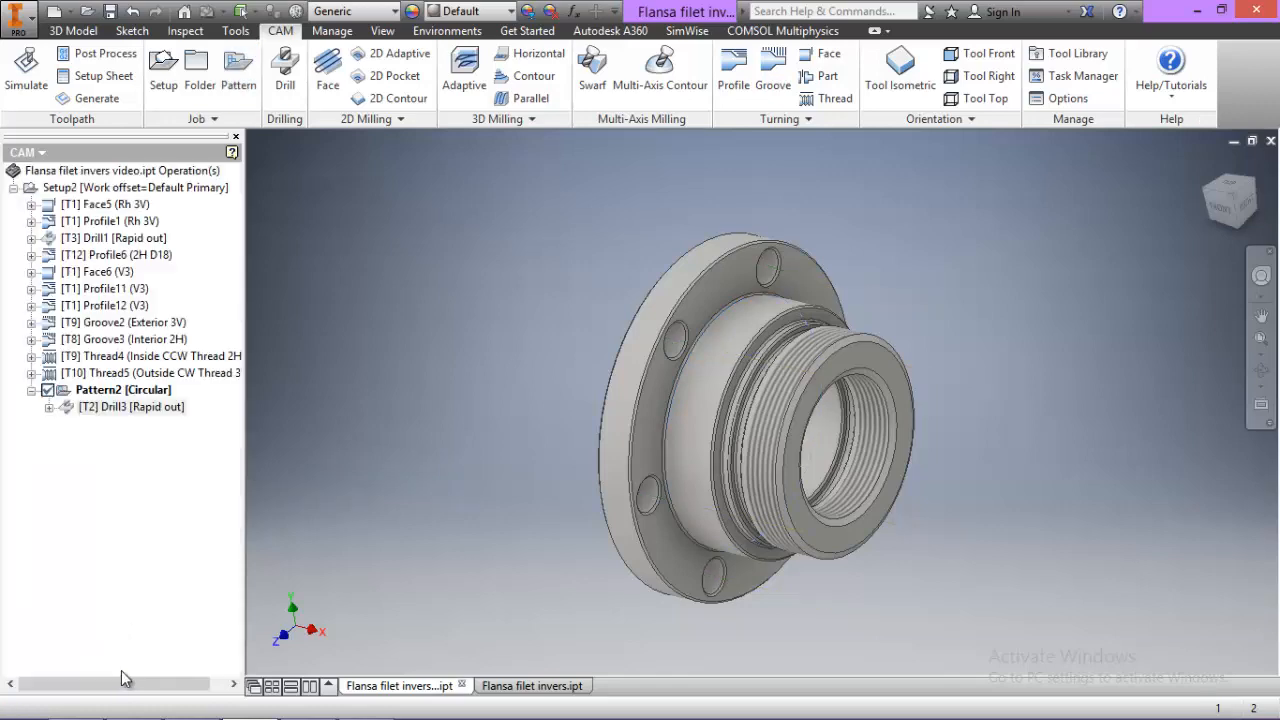
Post-process the circular drilling pattern with the generic FANUC turning post as program 1002
click(1261, 370)
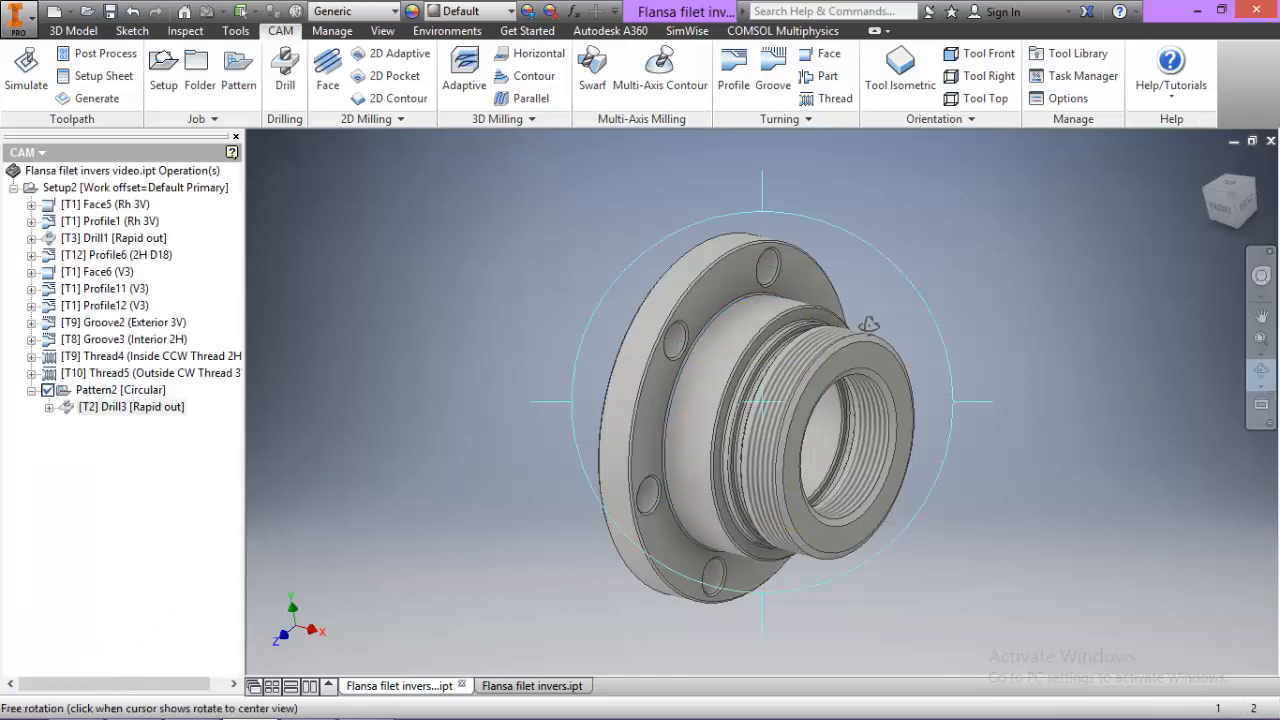
drag(868, 326, 765, 338)
click(1261, 370)
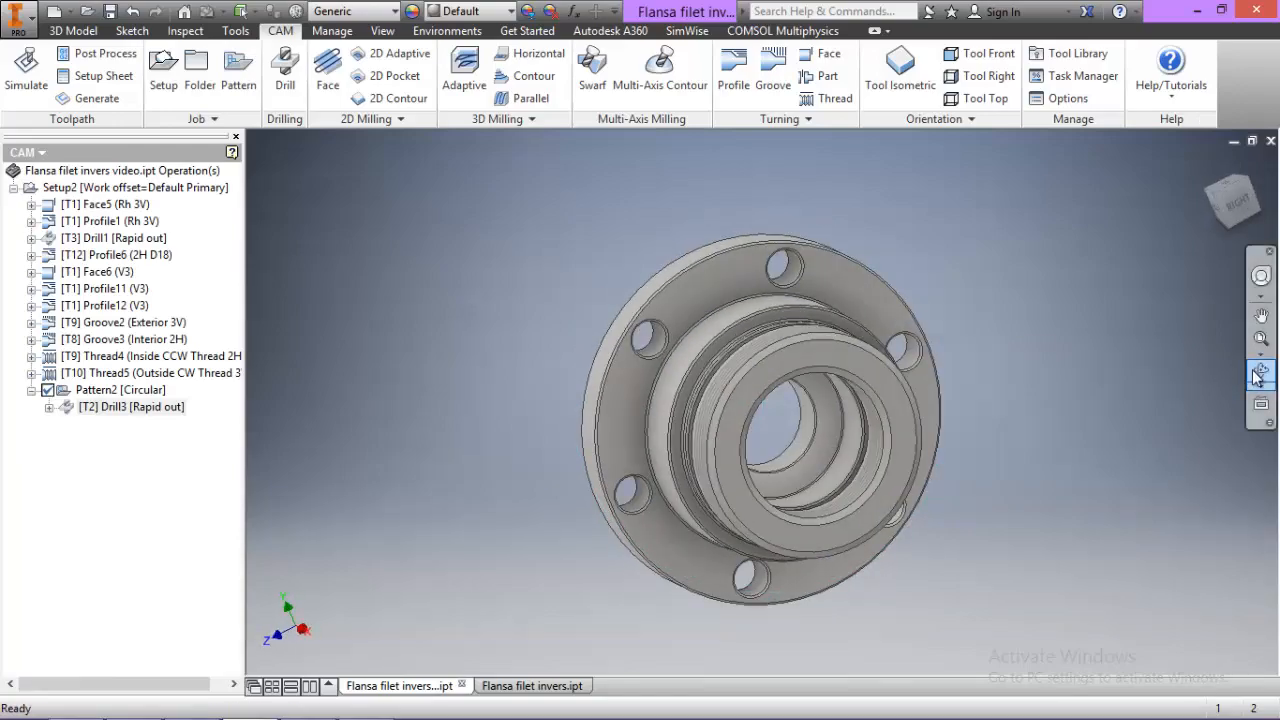
click(120, 390)
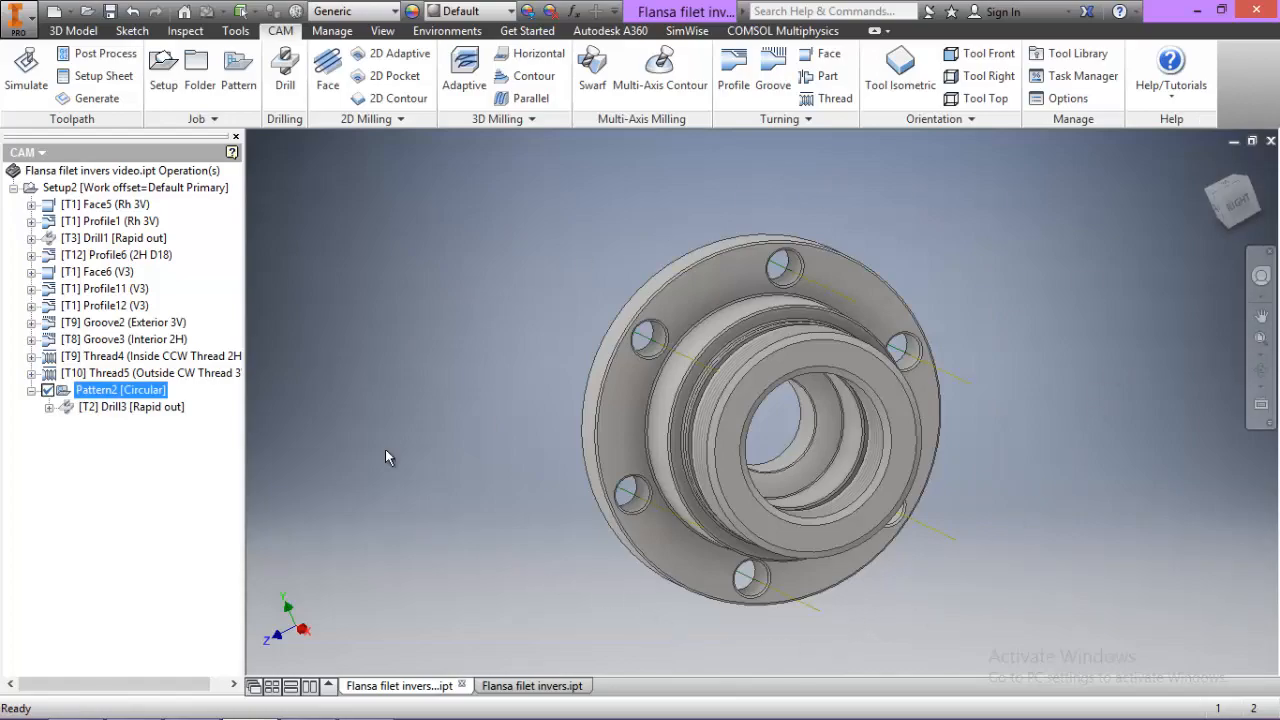
right_click(111, 398)
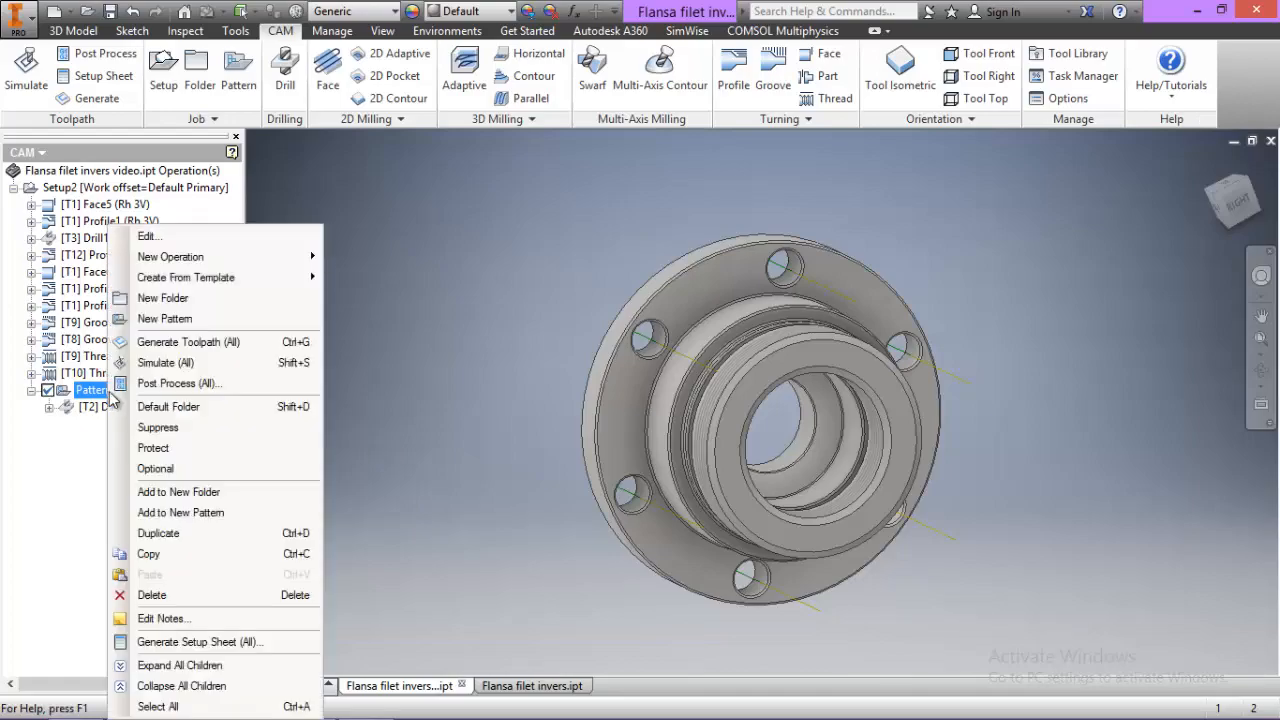
click(190, 385)
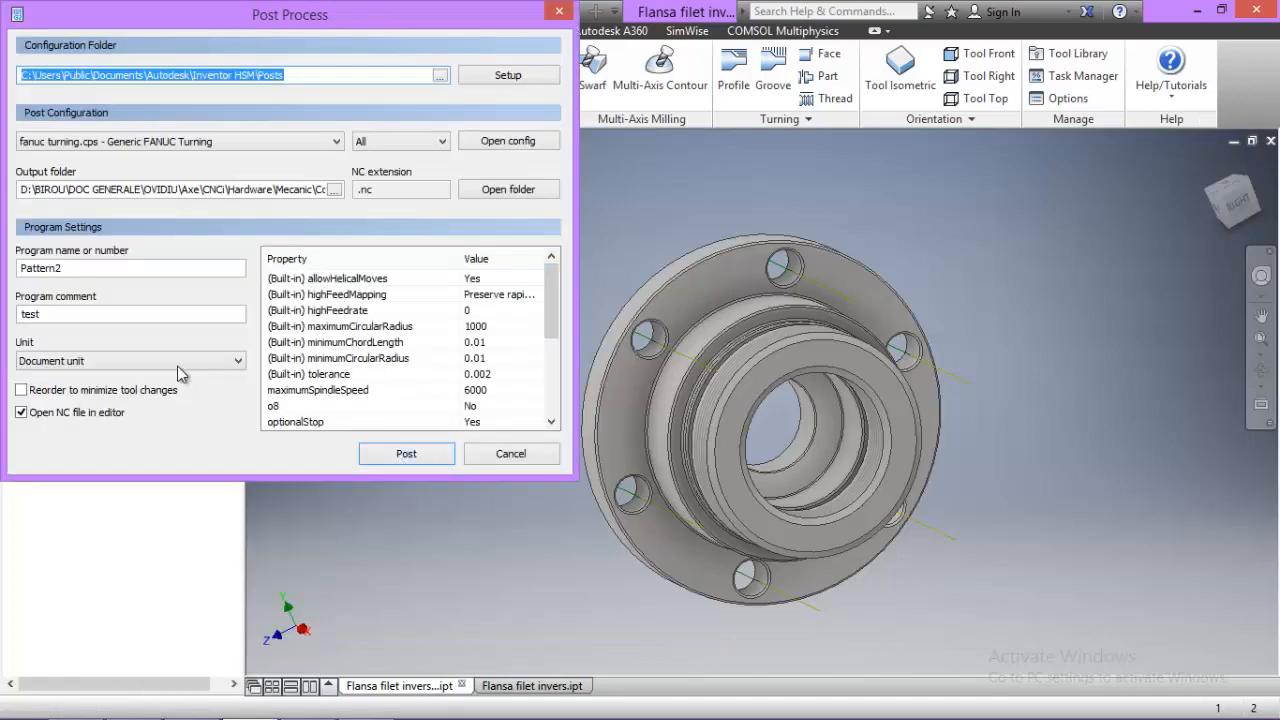
drag(85, 267, 0, 272)
text(1002)
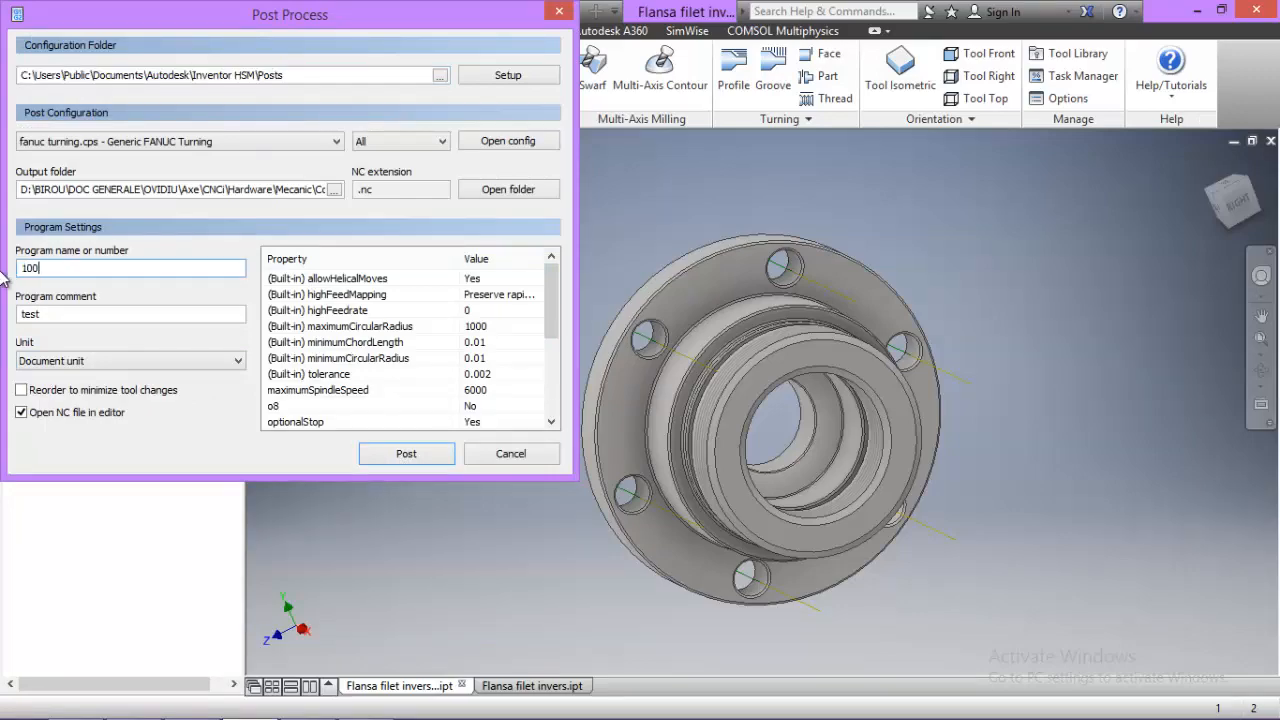
click(392, 456)
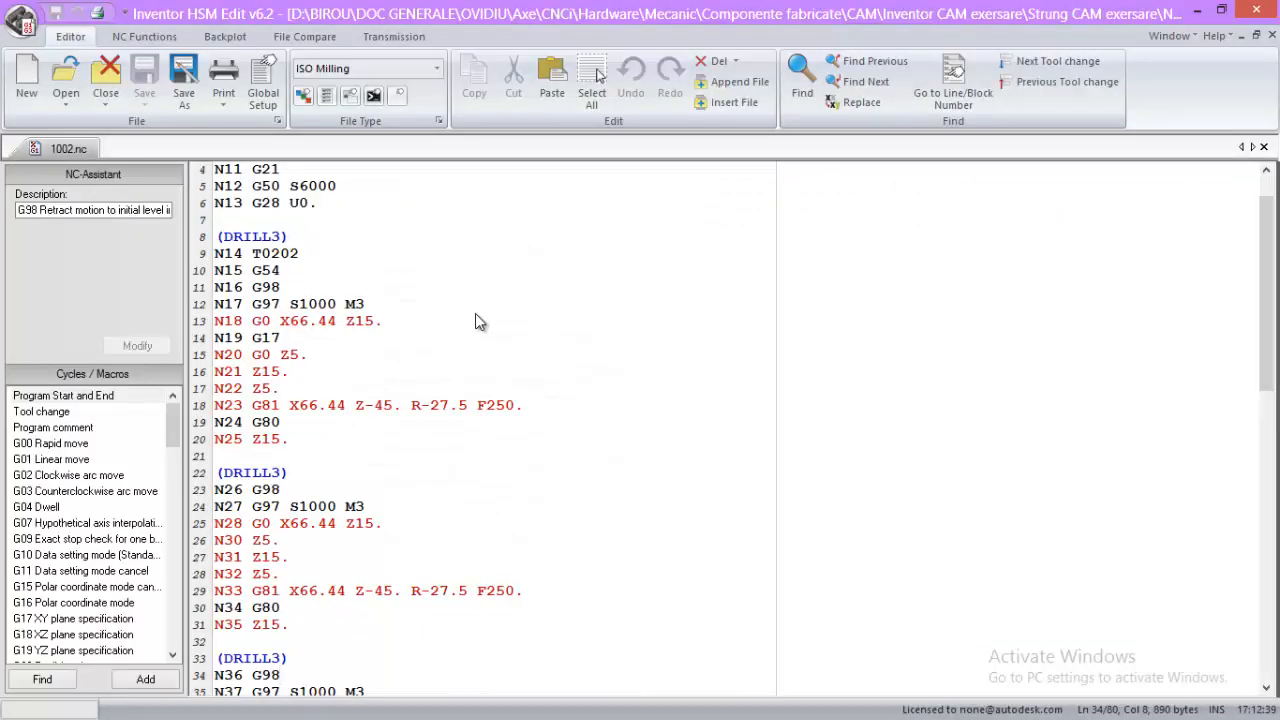
Backplot the posted 1002.nc program and look through its drilling blocks from the program start
click(225, 36)
click(31, 90)
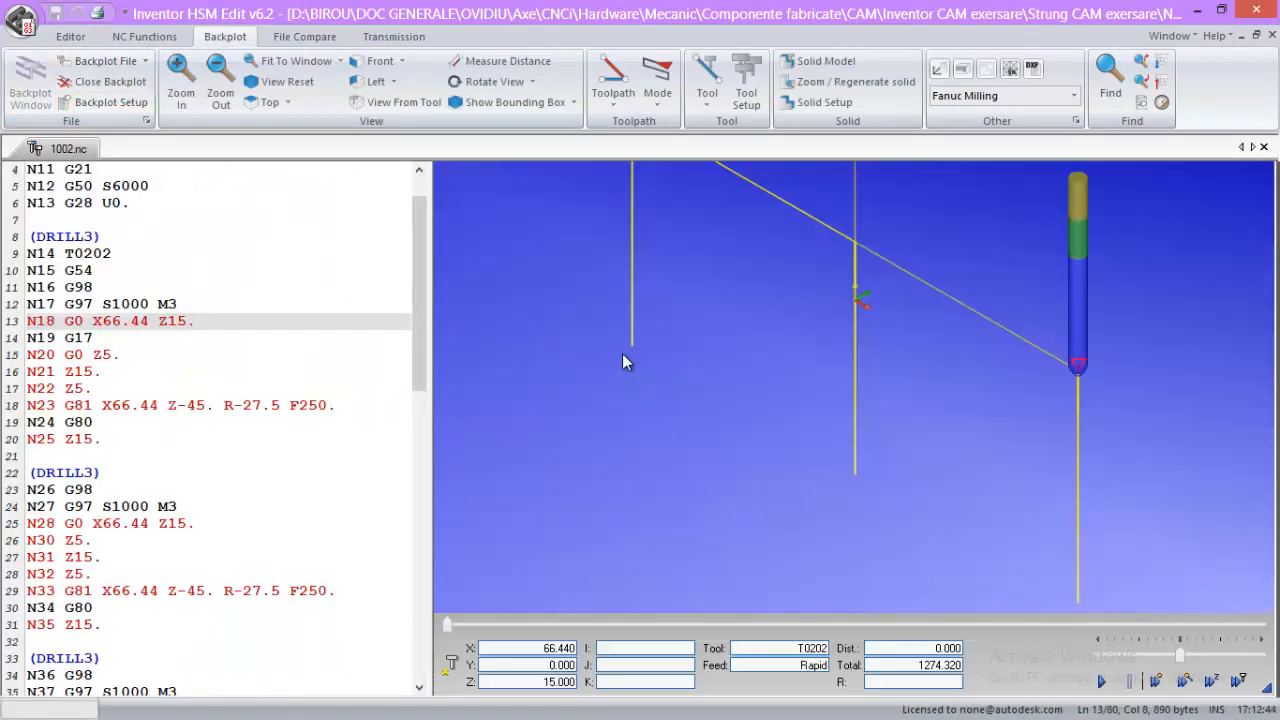
scroll(414, 283, up, 1)
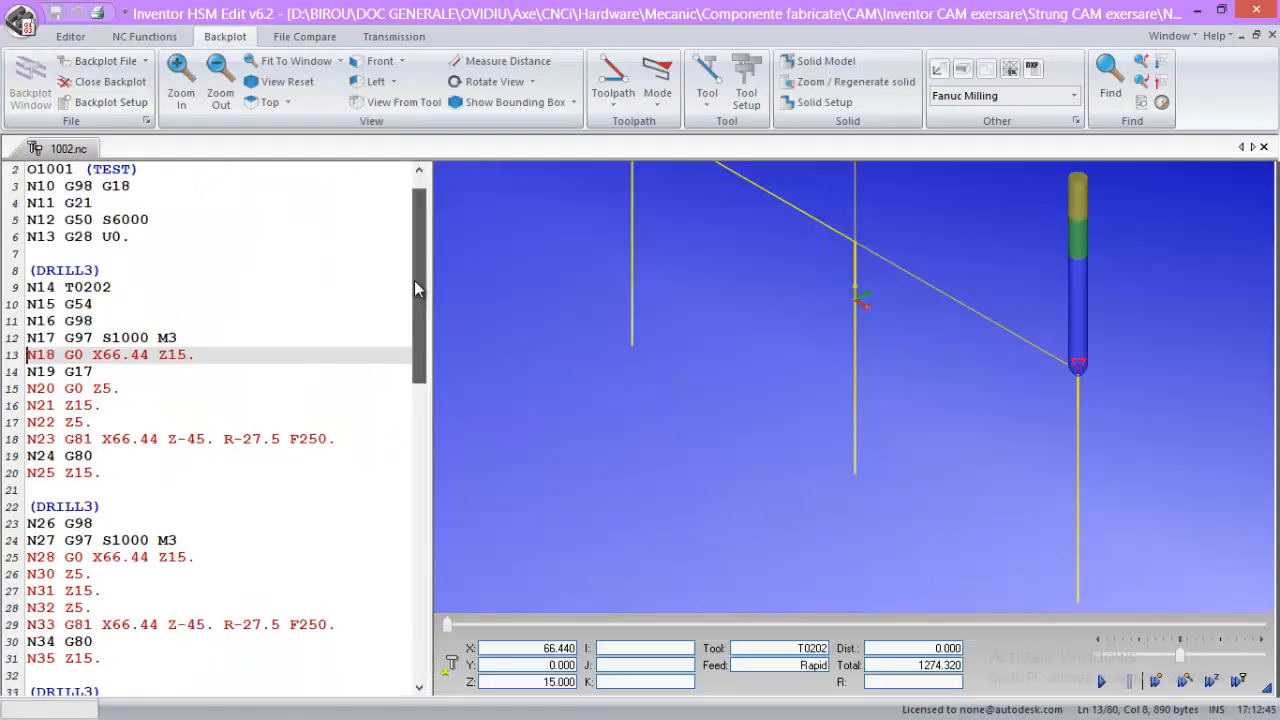
scroll(415, 283, down, 1)
drag(415, 321, 426, 289)
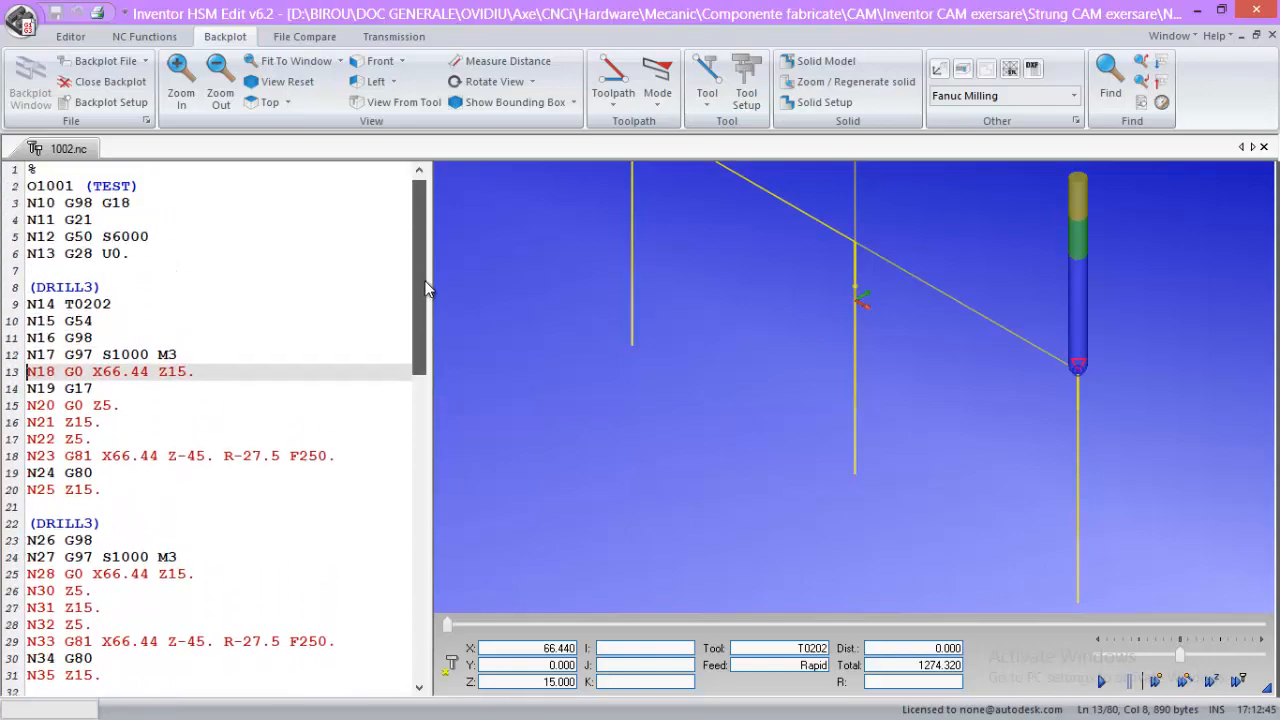
Insert the line N27 M30 after N25 Z15. to end the program after the first drilling block
click(155, 478)
click(152, 489)
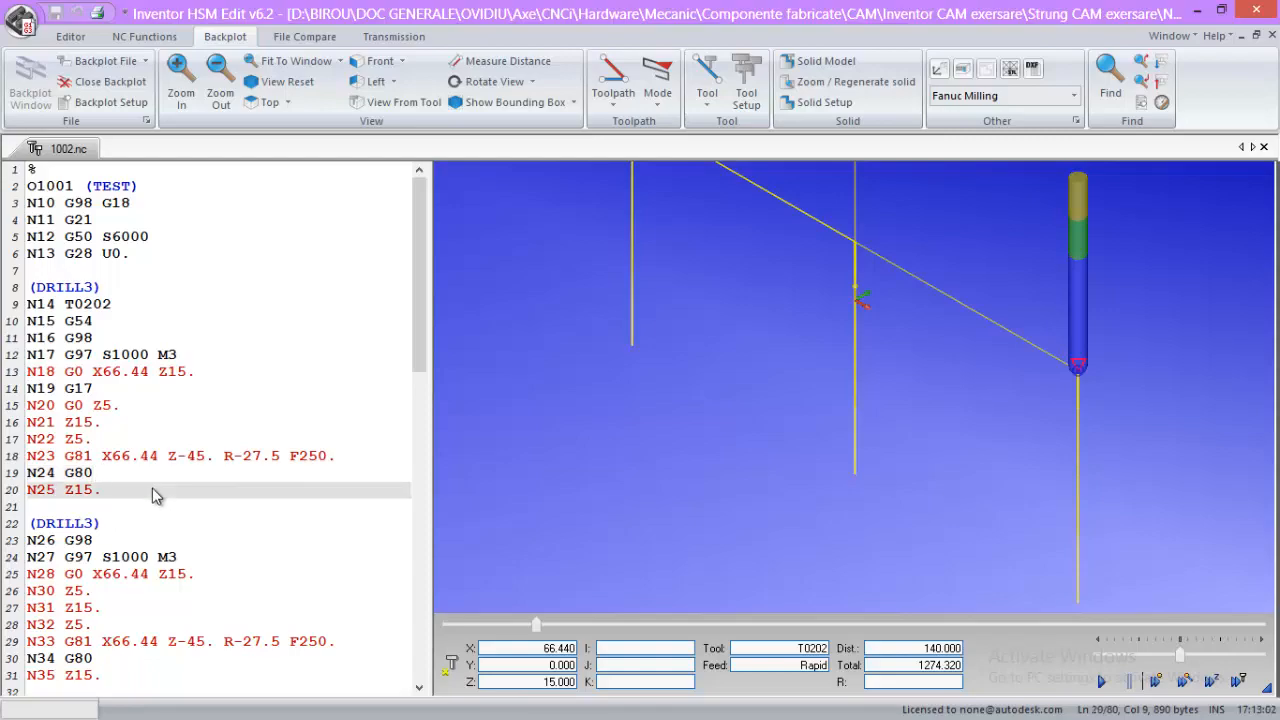
key(Return)
text(N27 )
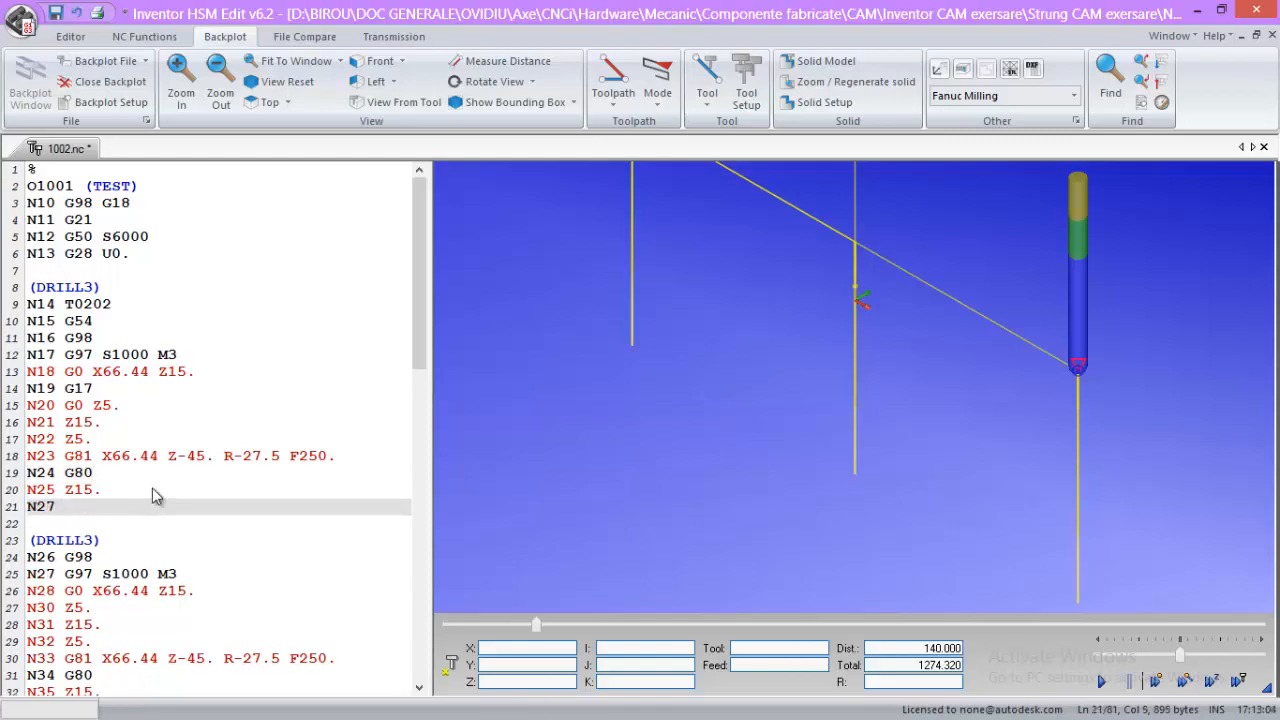
text(M30)
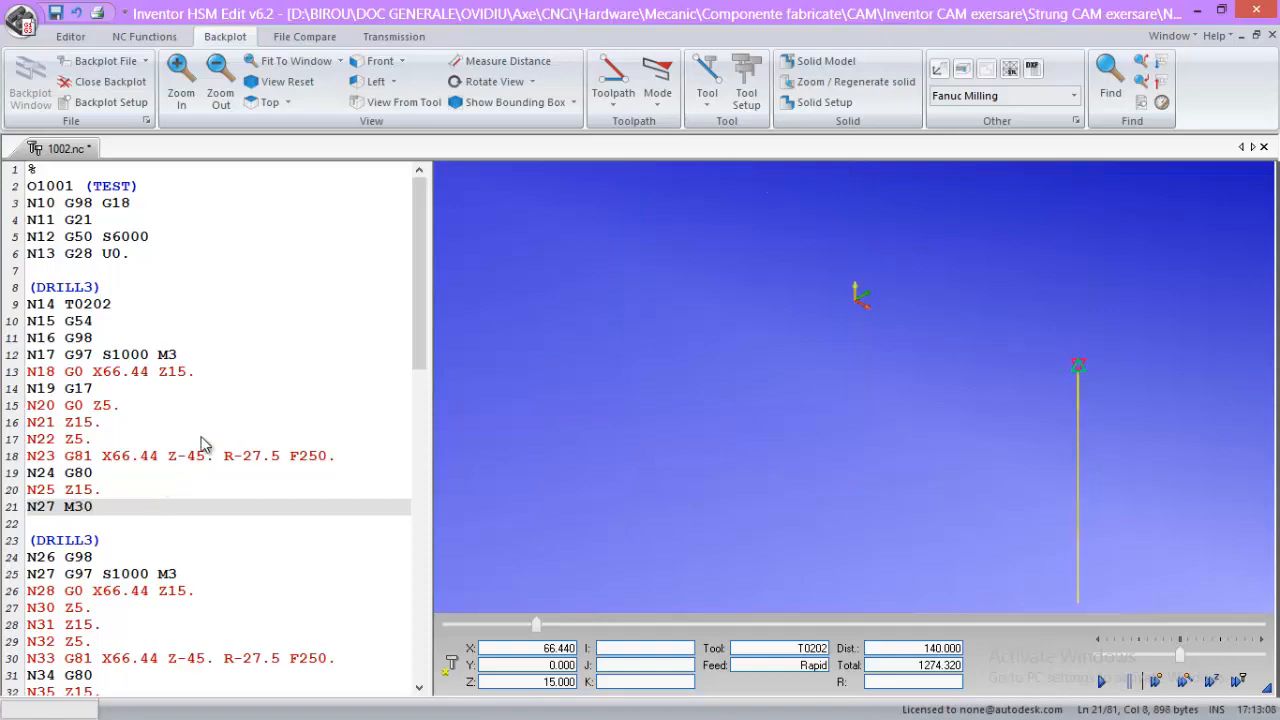
Insert the line N17 G28 C0. below the N17 G97 S1000 M3 spindle line
click(139, 391)
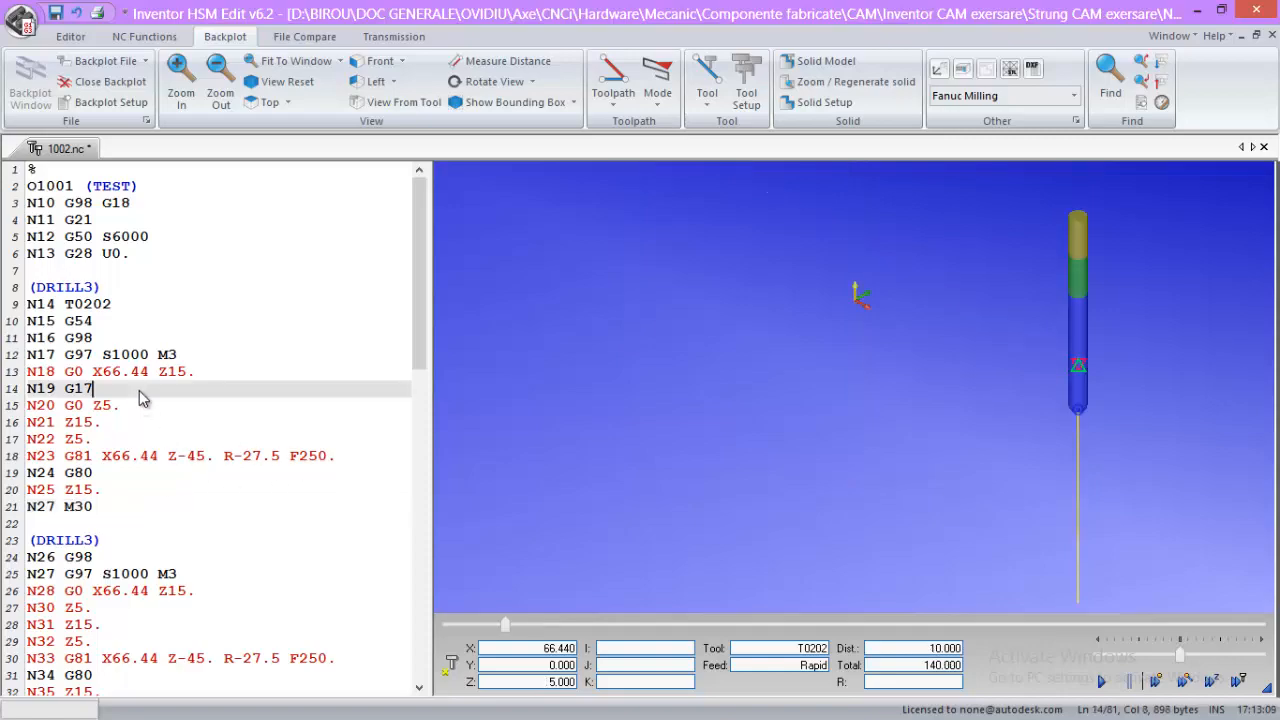
click(205, 358)
key(Return)
text(N17 )
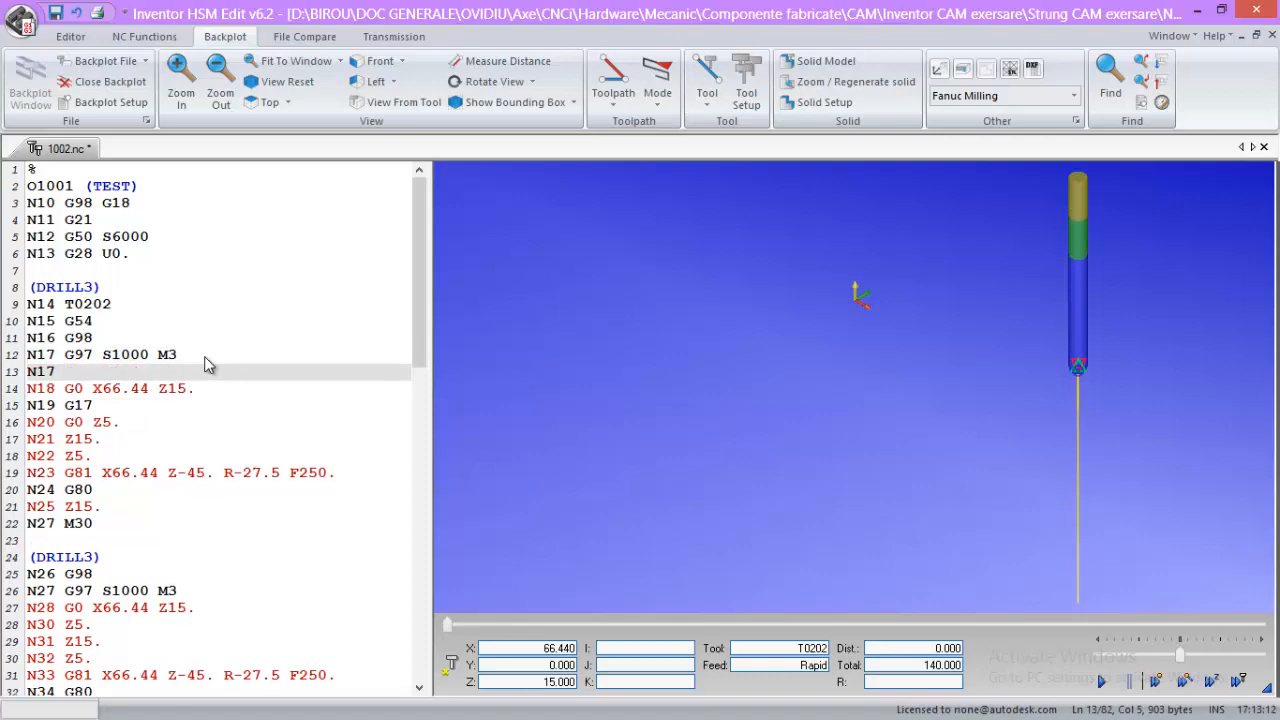
text(G28 C0.)
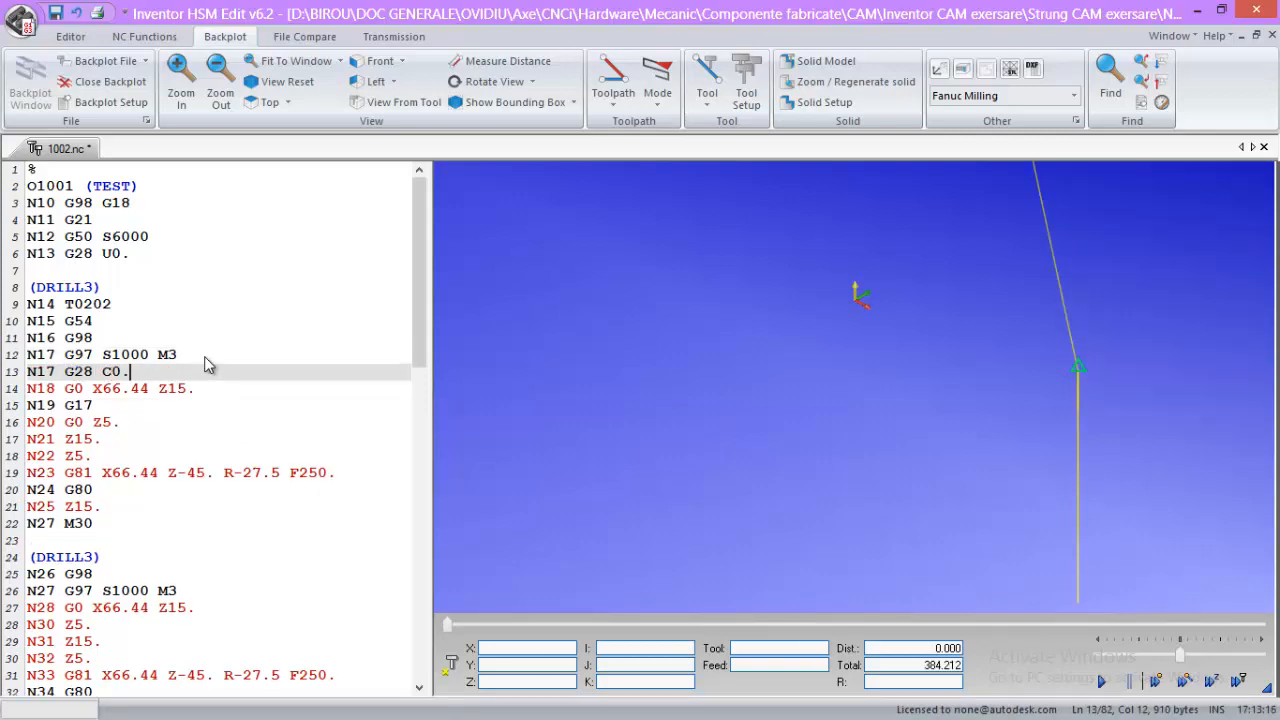
Add C0. before X66.44 and M89 after F250. in the first G81 drilling cycle on line N23
click(103, 476)
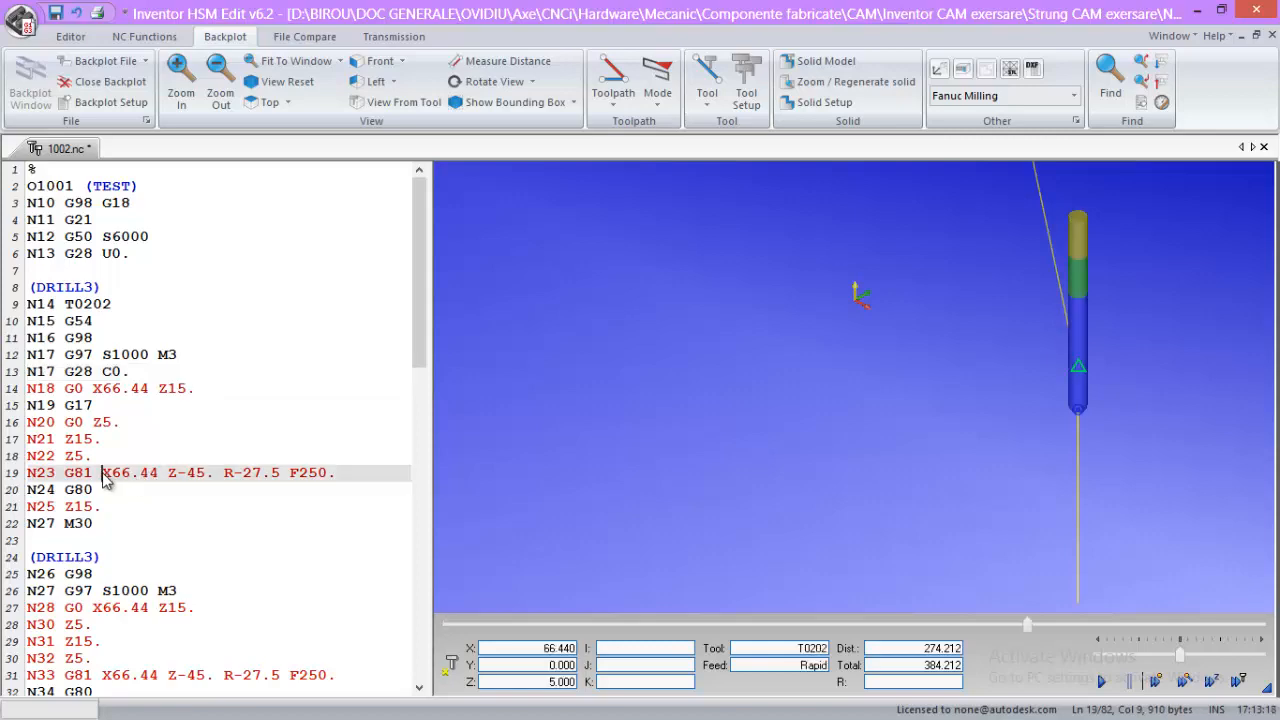
text(C0.)
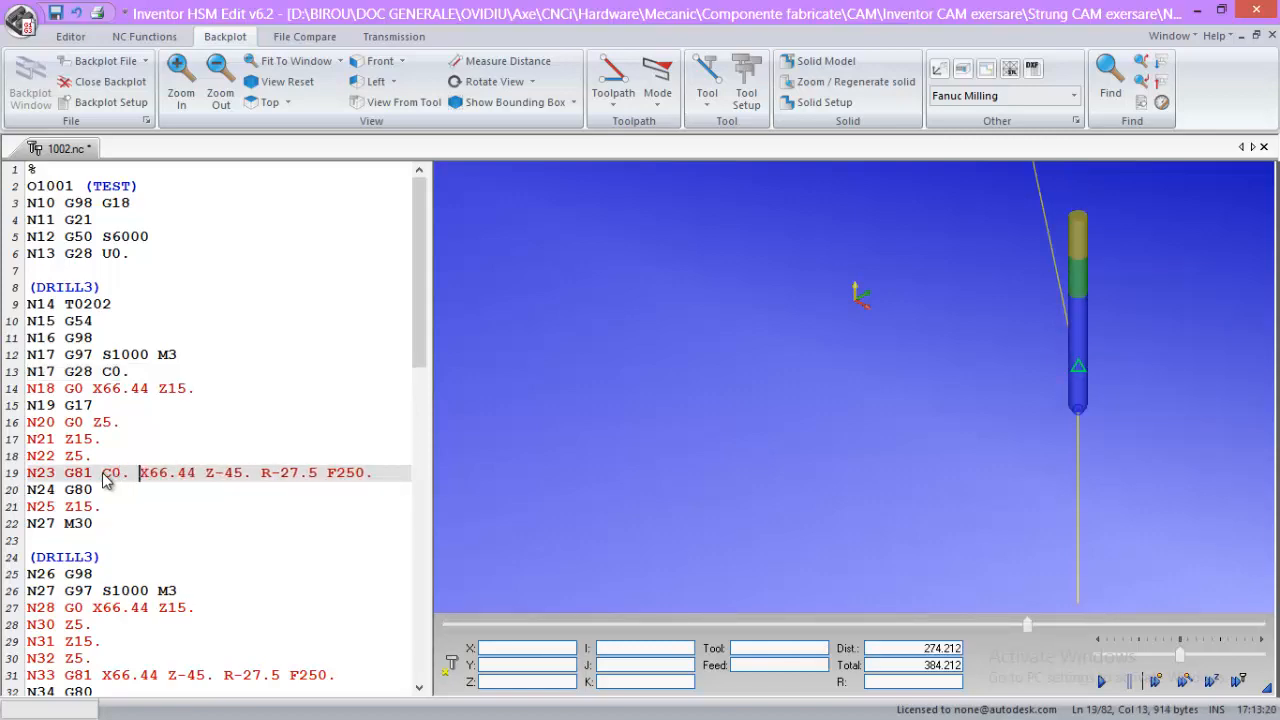
click(393, 483)
text(M89)
click(376, 480)
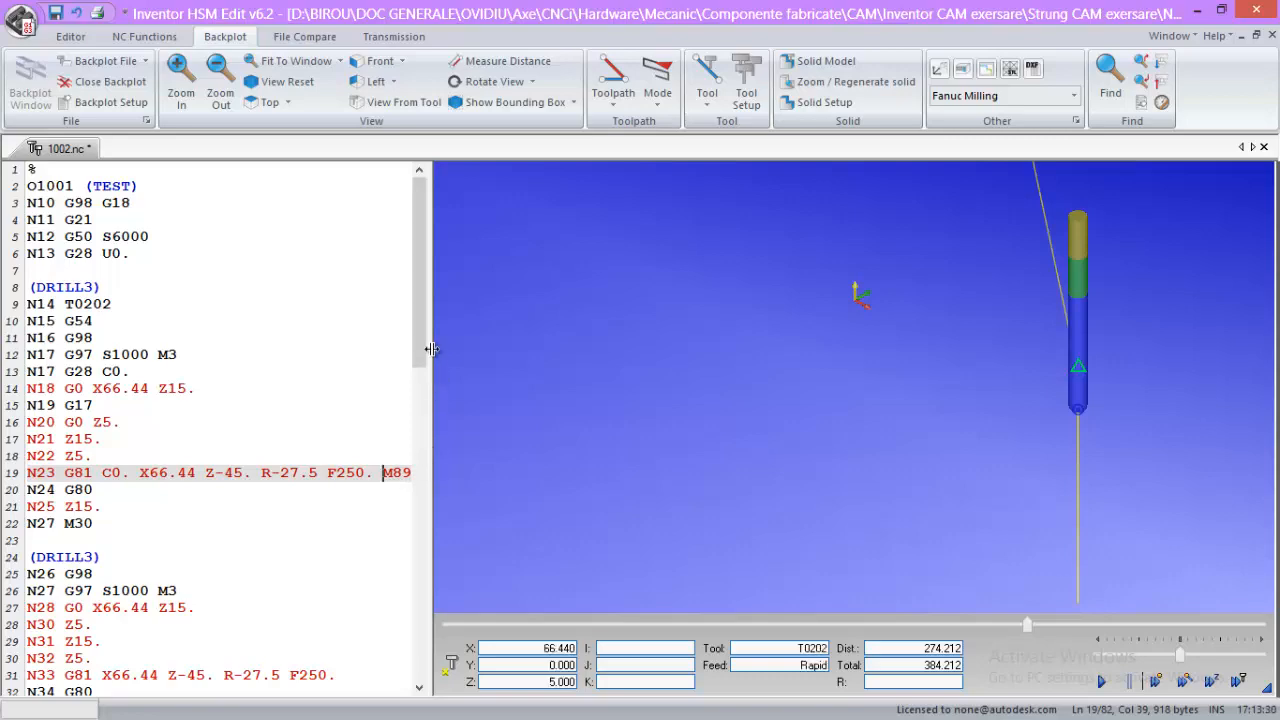
click(411, 484)
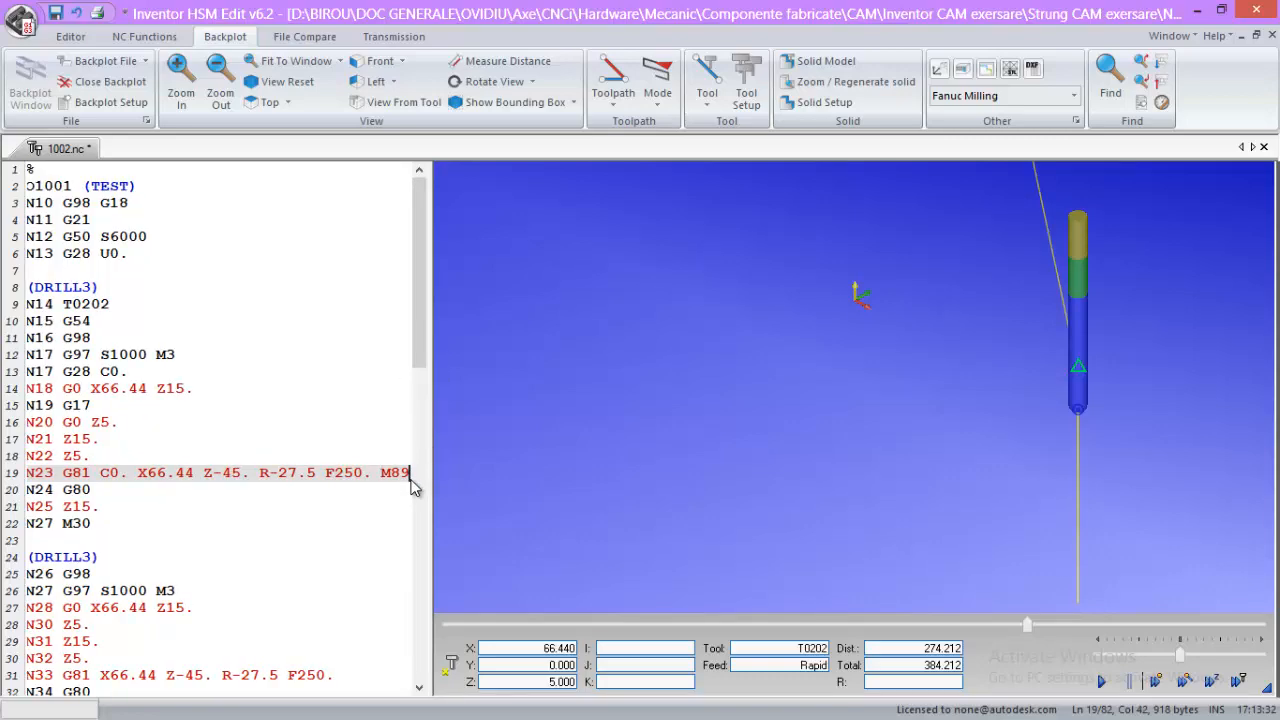
Add N23 lines with C60., C120., C180., C240. and C300. below the G81 cycle and check the hole positions in the backplot
key(Return)
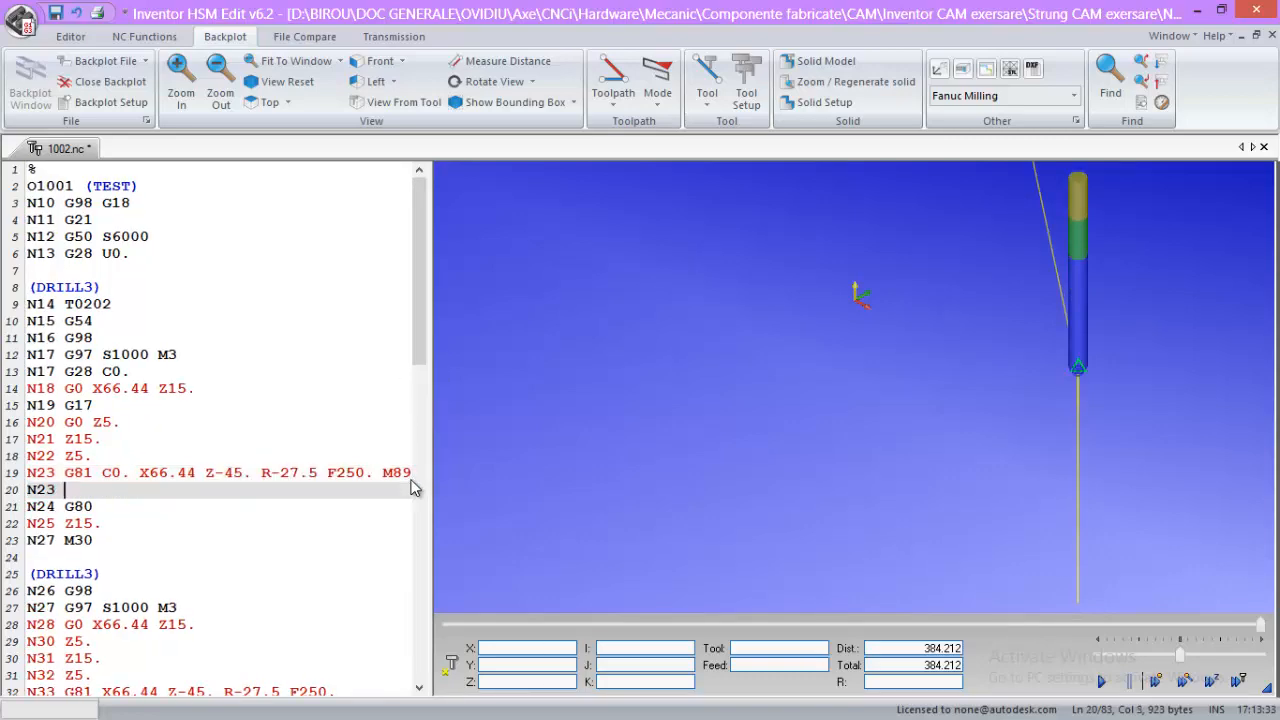
text(C60.)
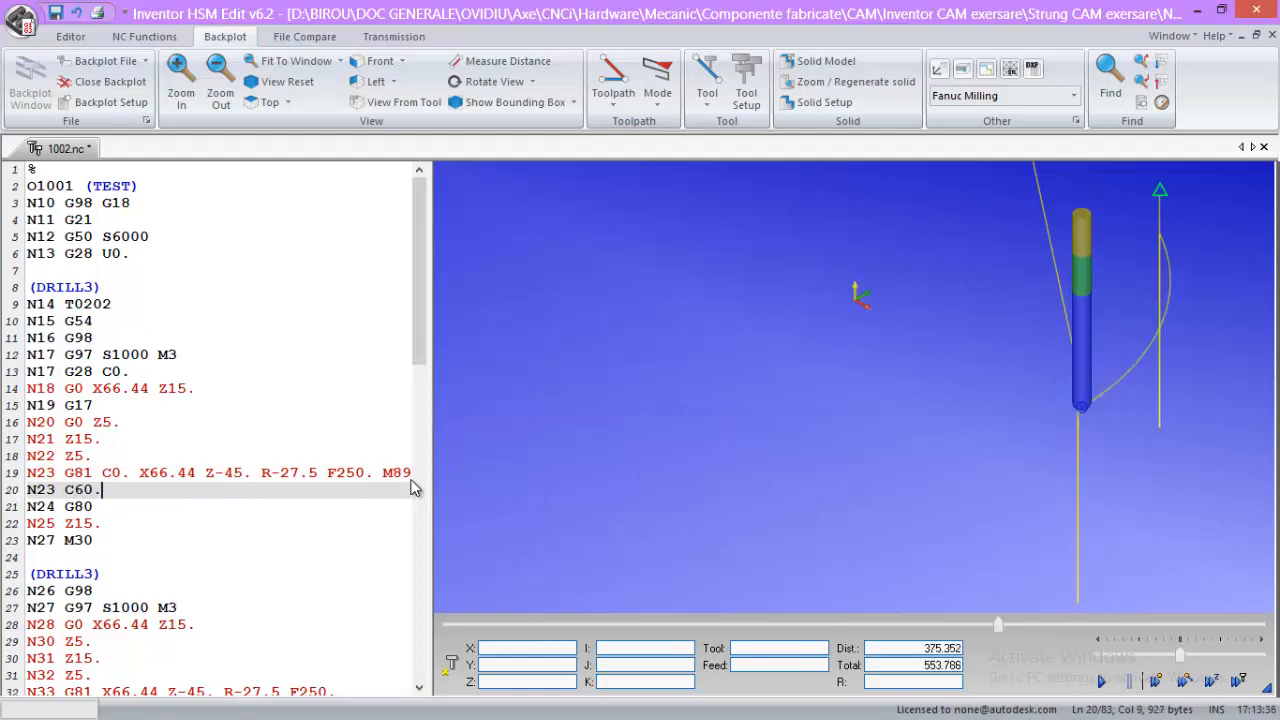
key(Return)
text(C120.)
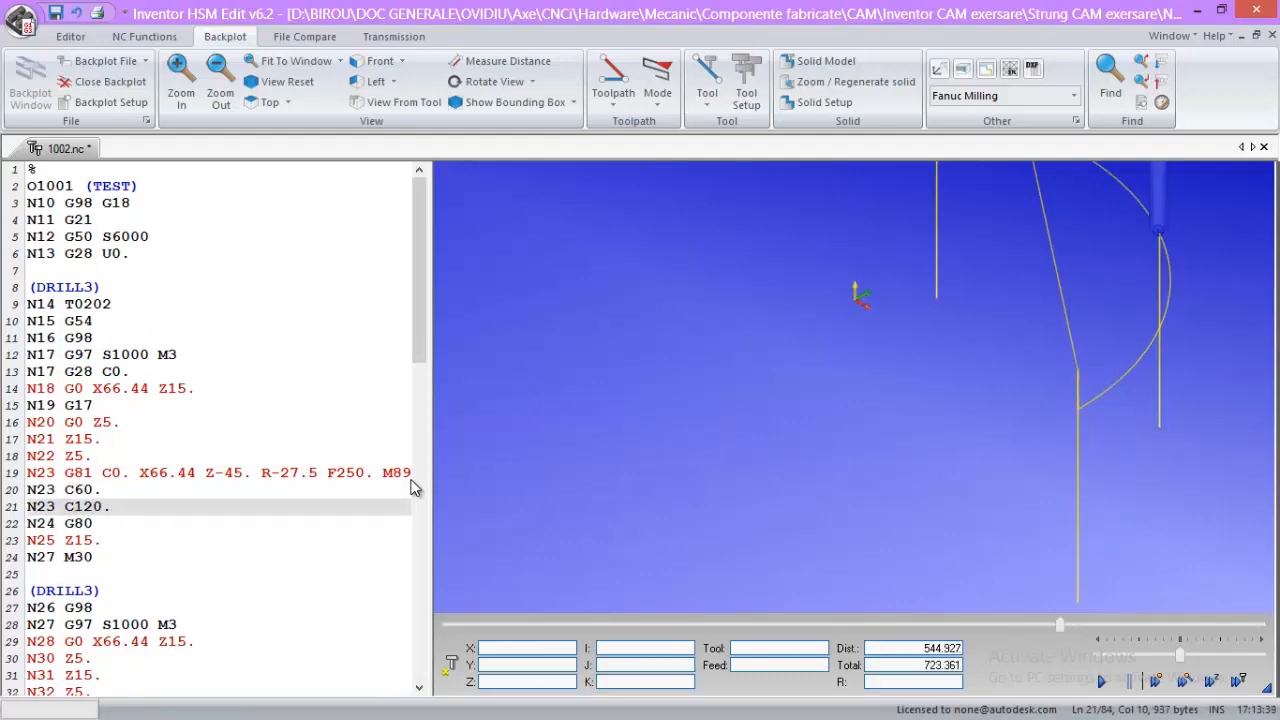
key(Return)
text(C180.)
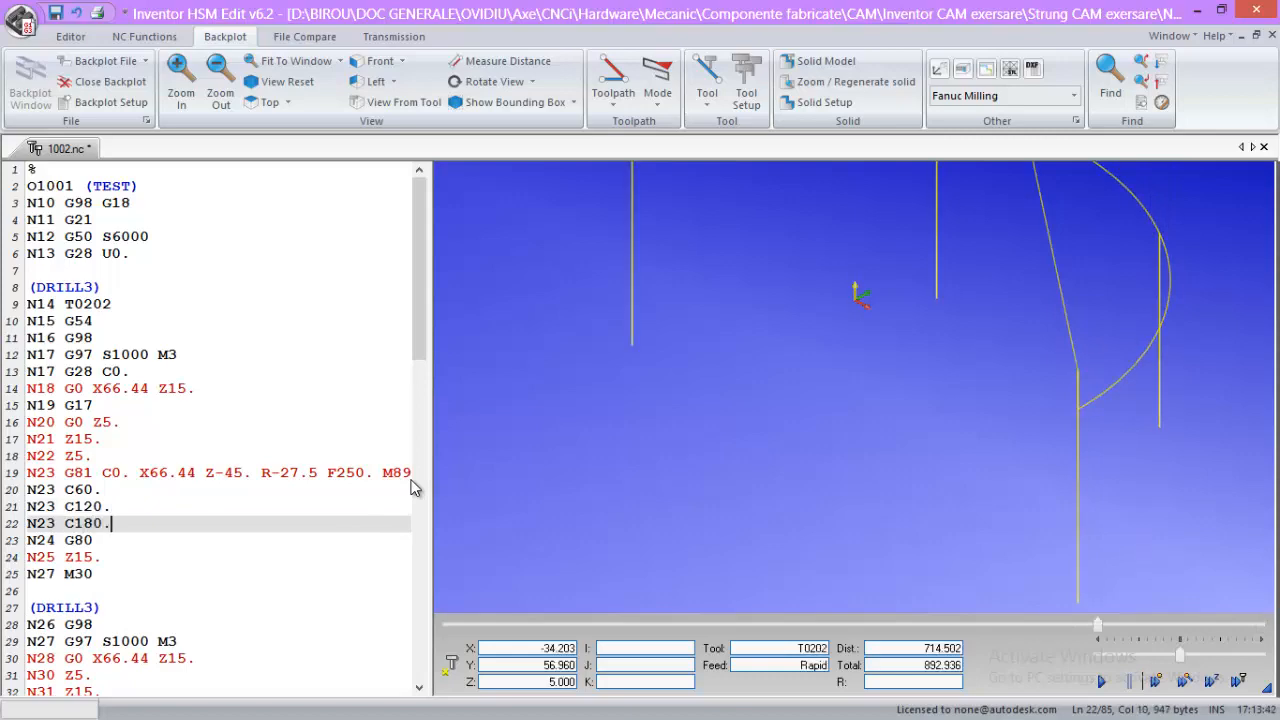
key(Return)
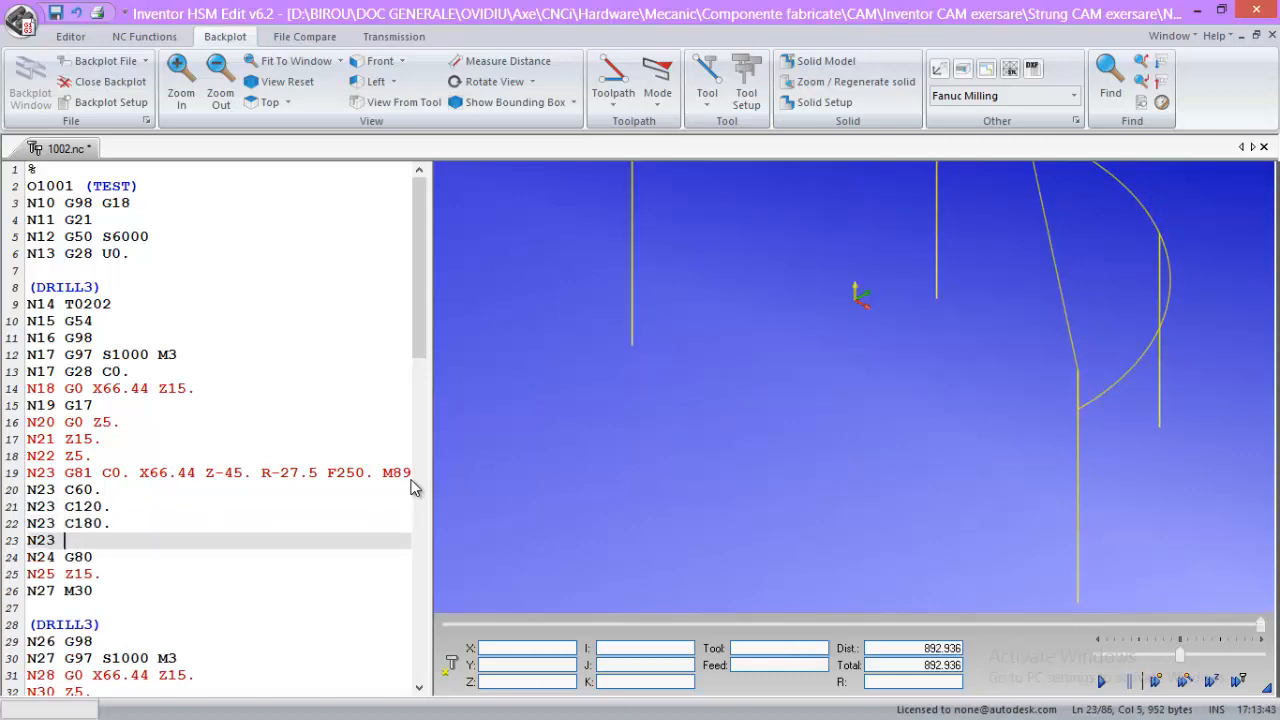
text(C240.)
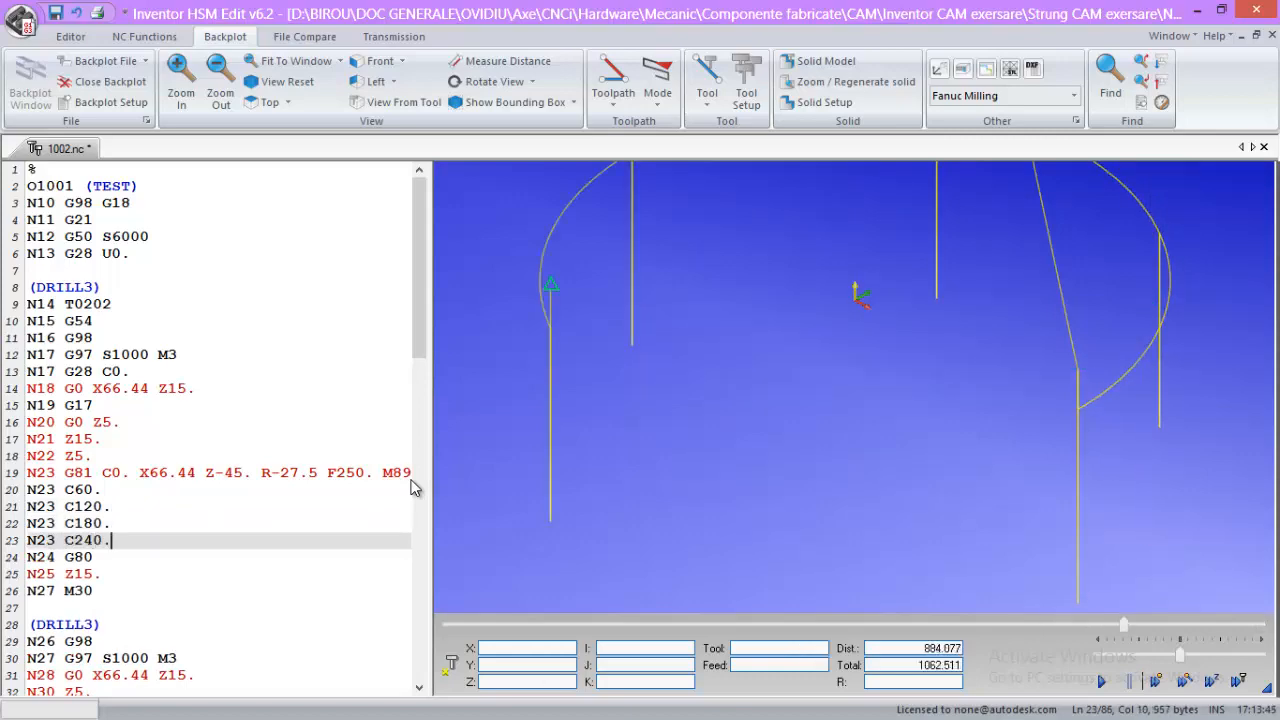
key(Return)
text(C300.)
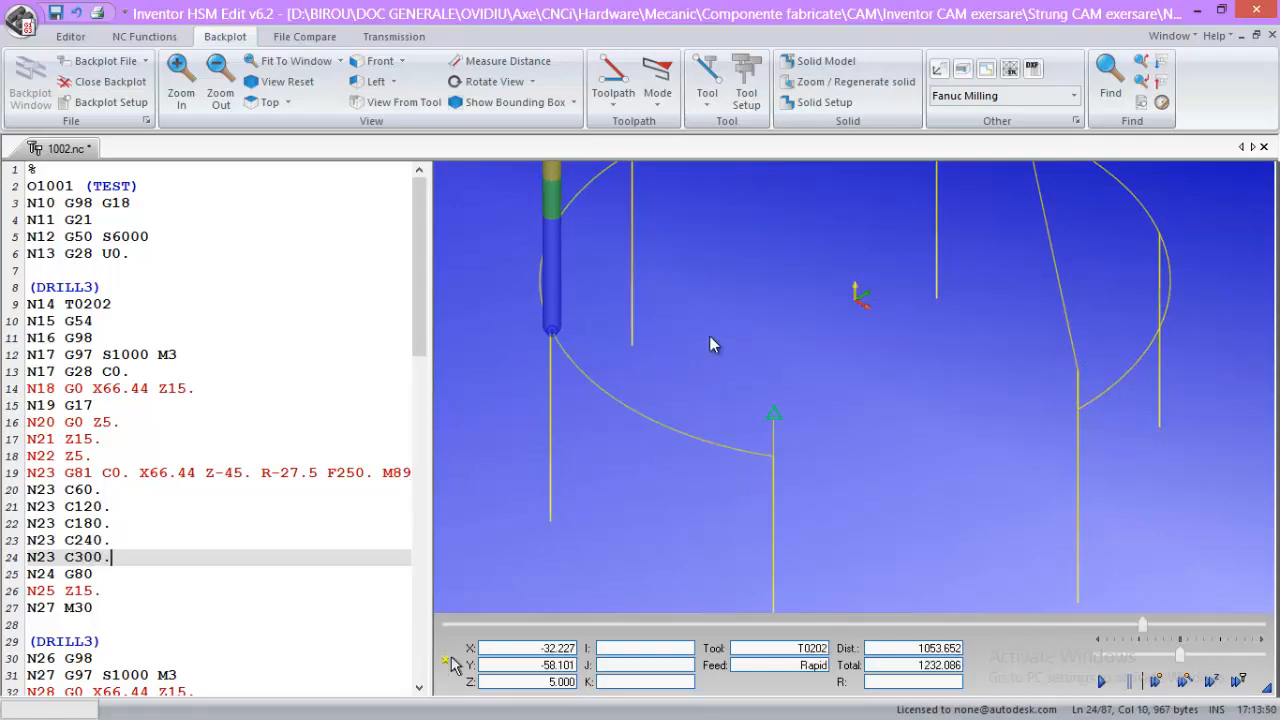
mouse_move(690, 457)
mouse_down()
mouse_move(787, 383)
mouse_move(828, 453)
mouse_move(866, 428)
mouse_move(906, 370)
mouse_move(1022, 371)
mouse_move(1088, 434)
mouse_move(1126, 440)
mouse_move(1117, 435)
mouse_up()
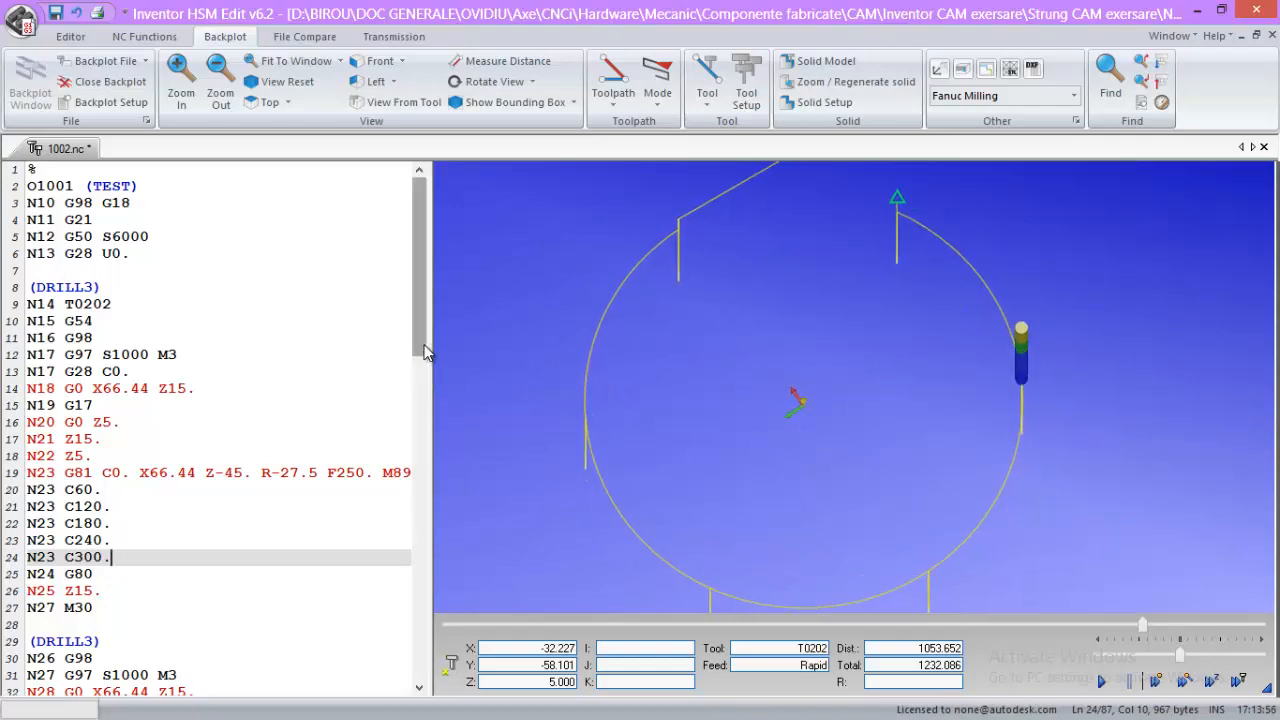
drag(424, 346, 424, 356)
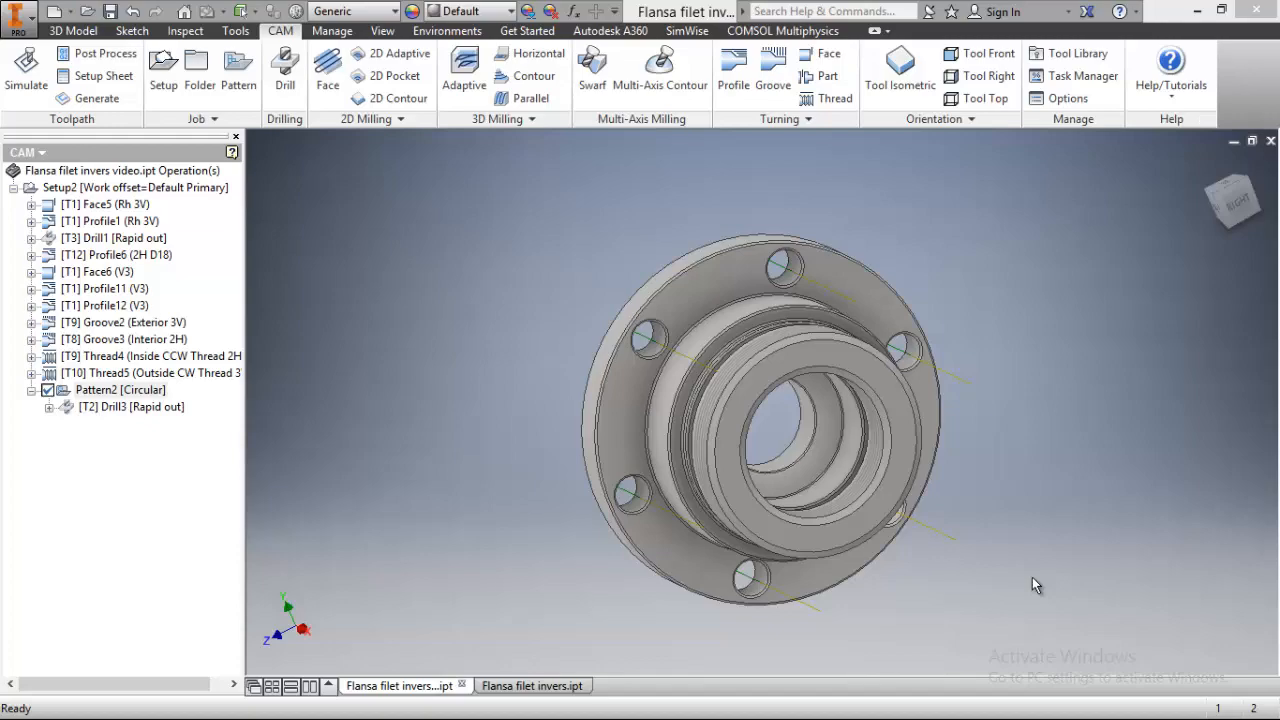
Switch back to Inventor and view the flange with its six drilling toolpaths from another angle
click(1222, 384)
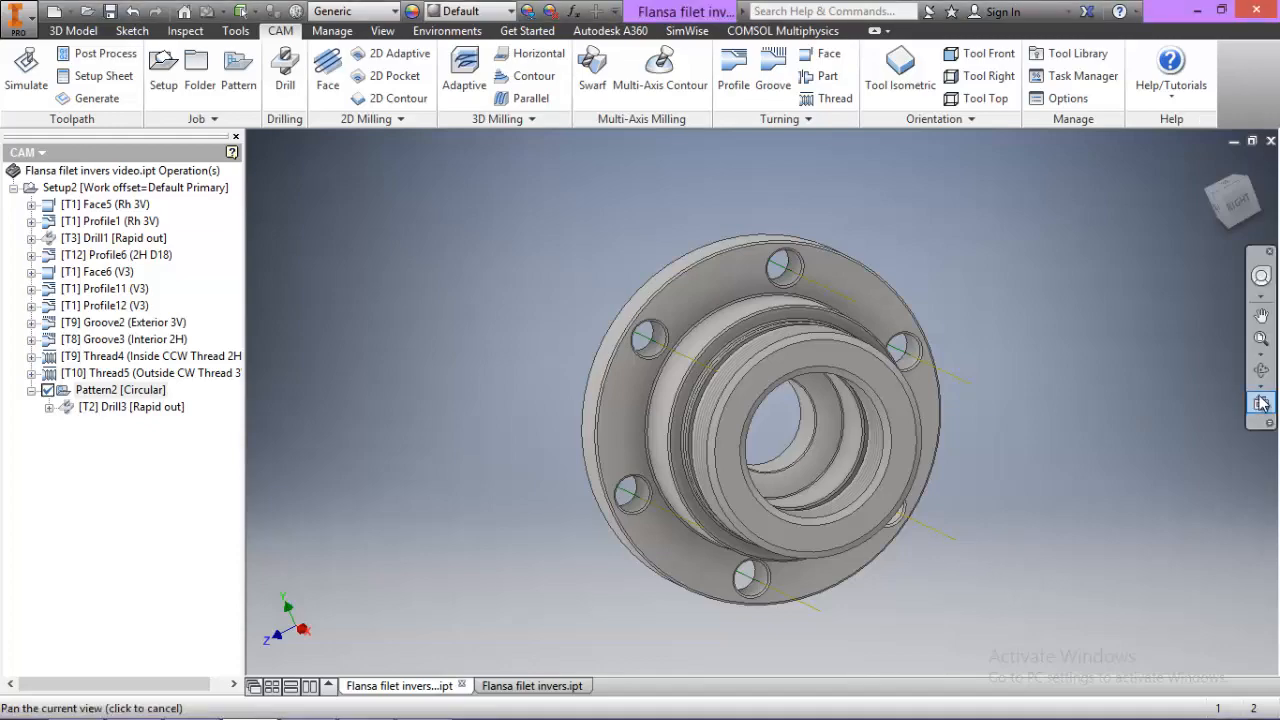
click(1261, 372)
drag(886, 443, 935, 478)
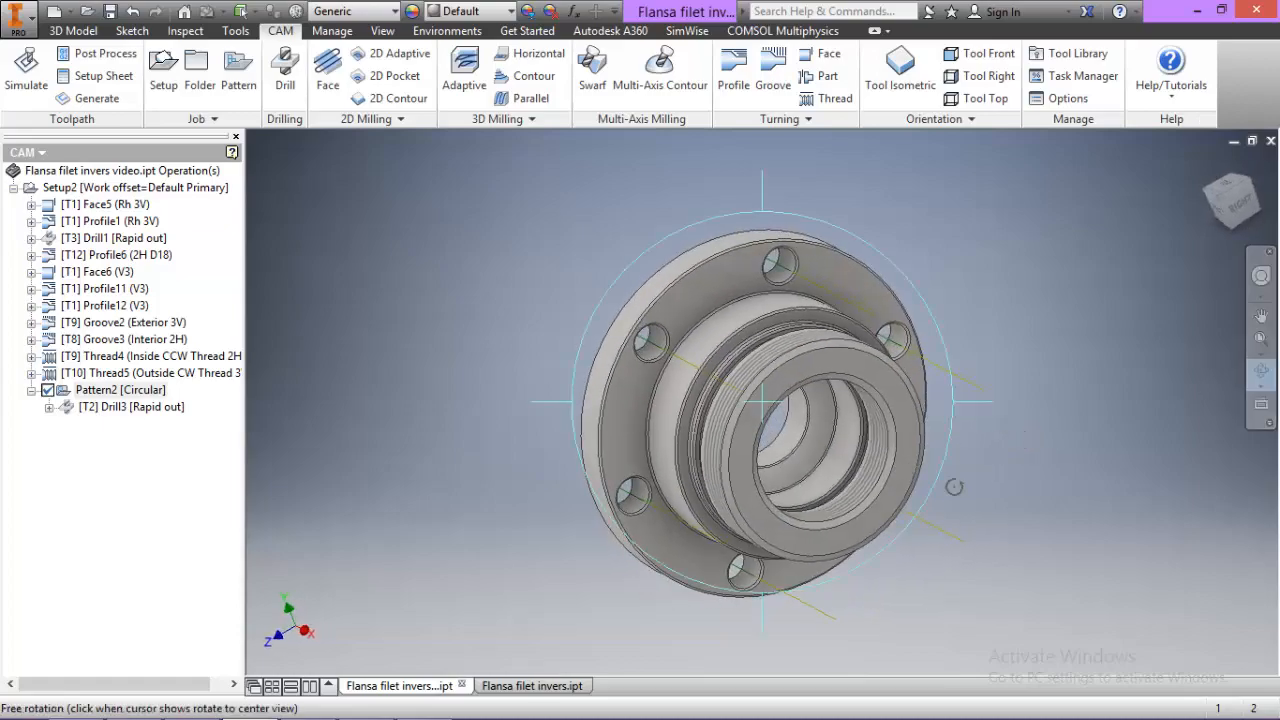